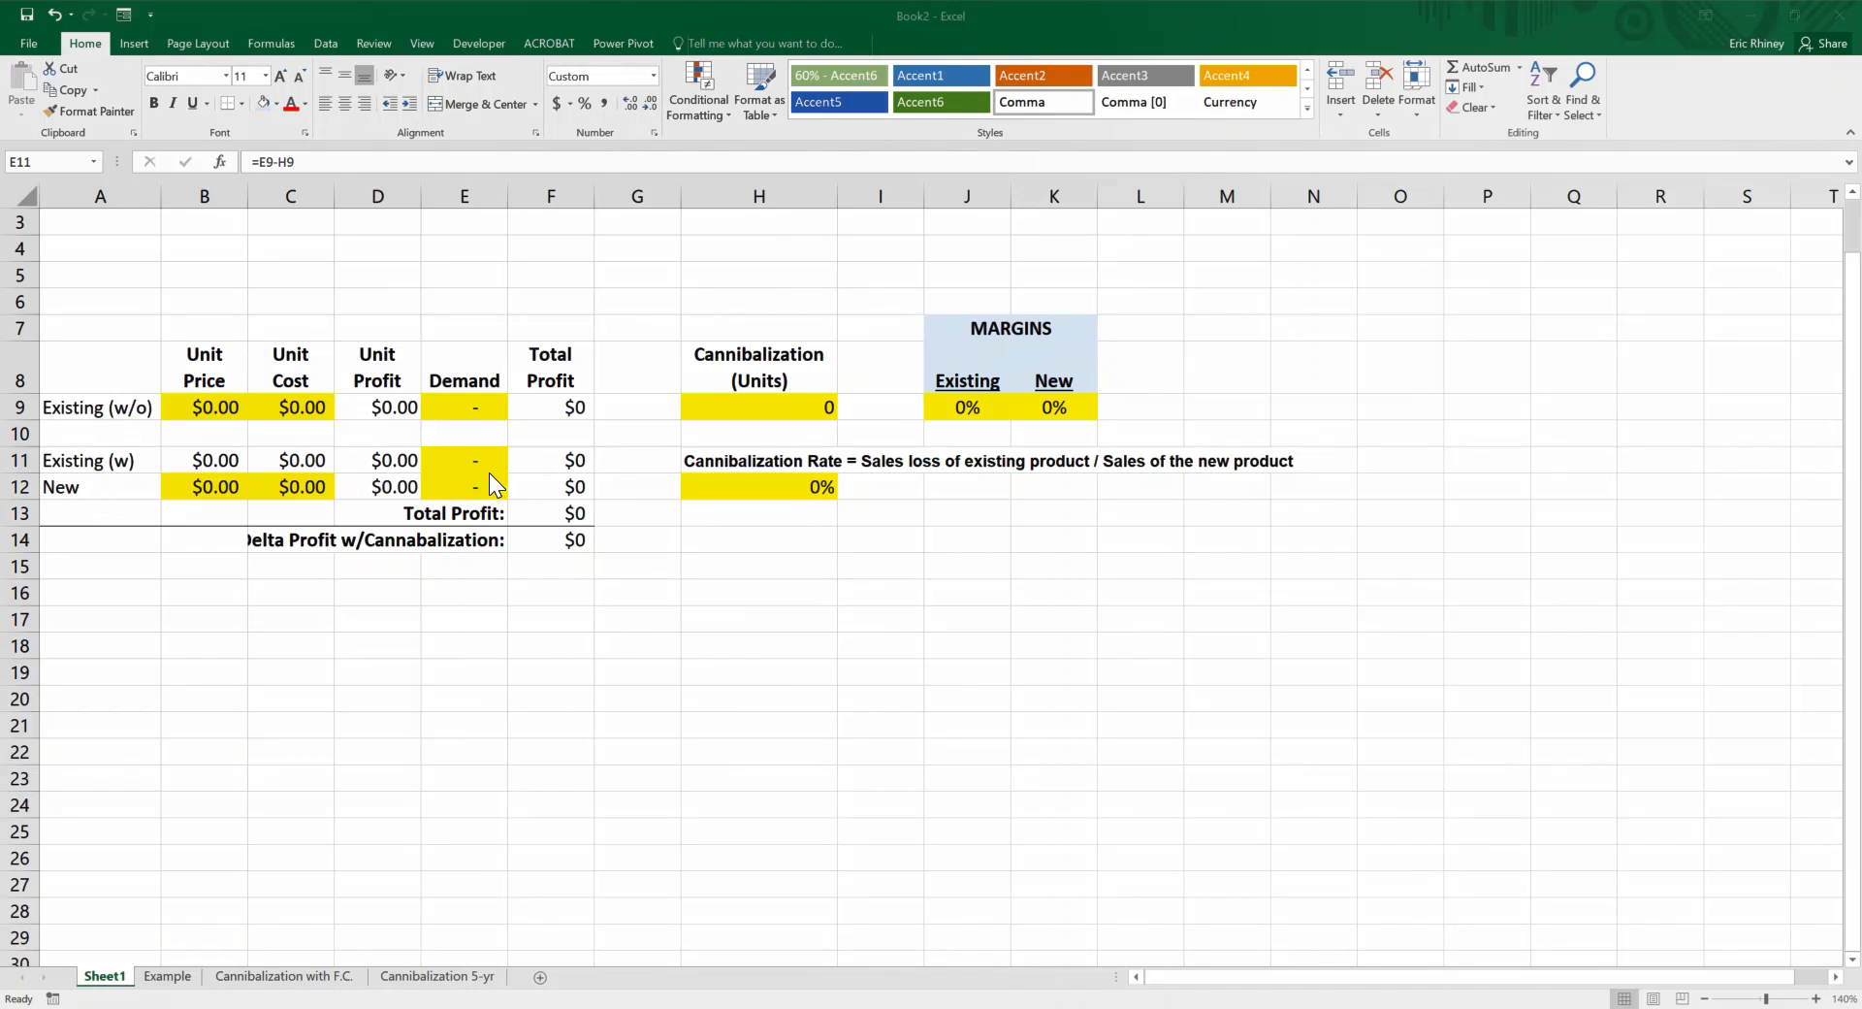
click(386, 408)
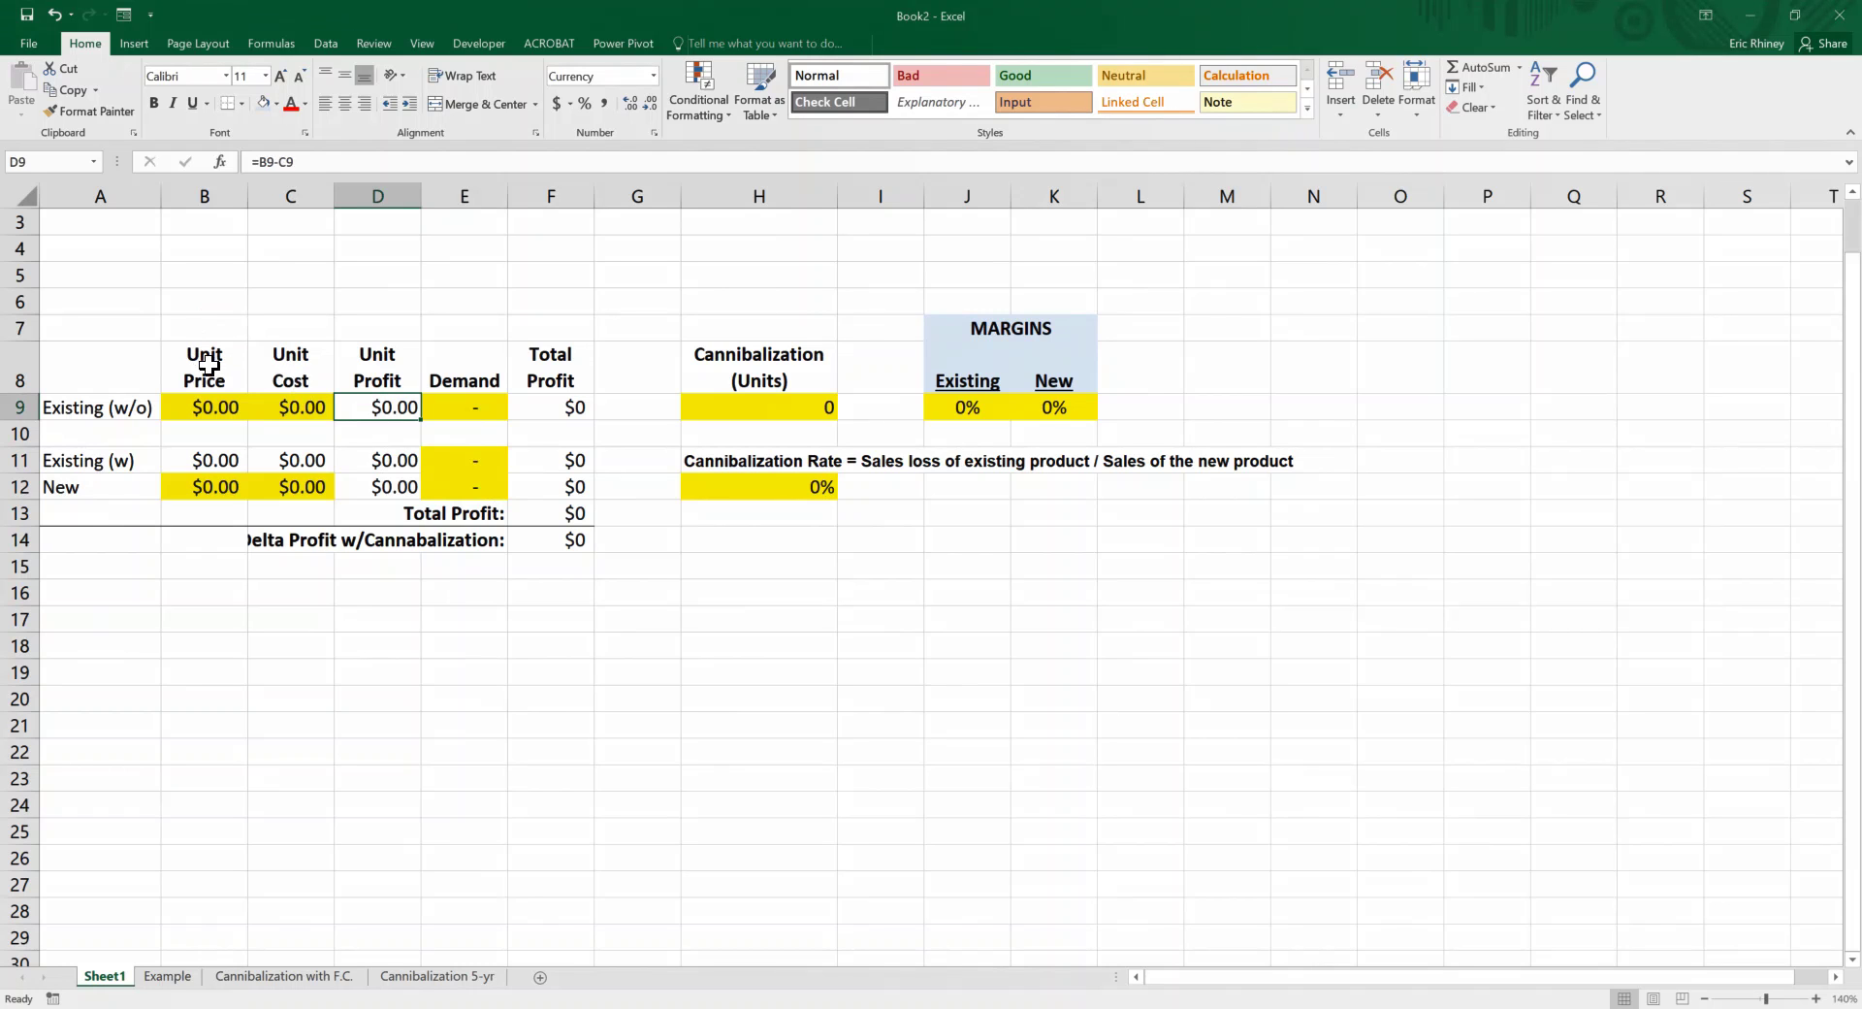
click(540, 412)
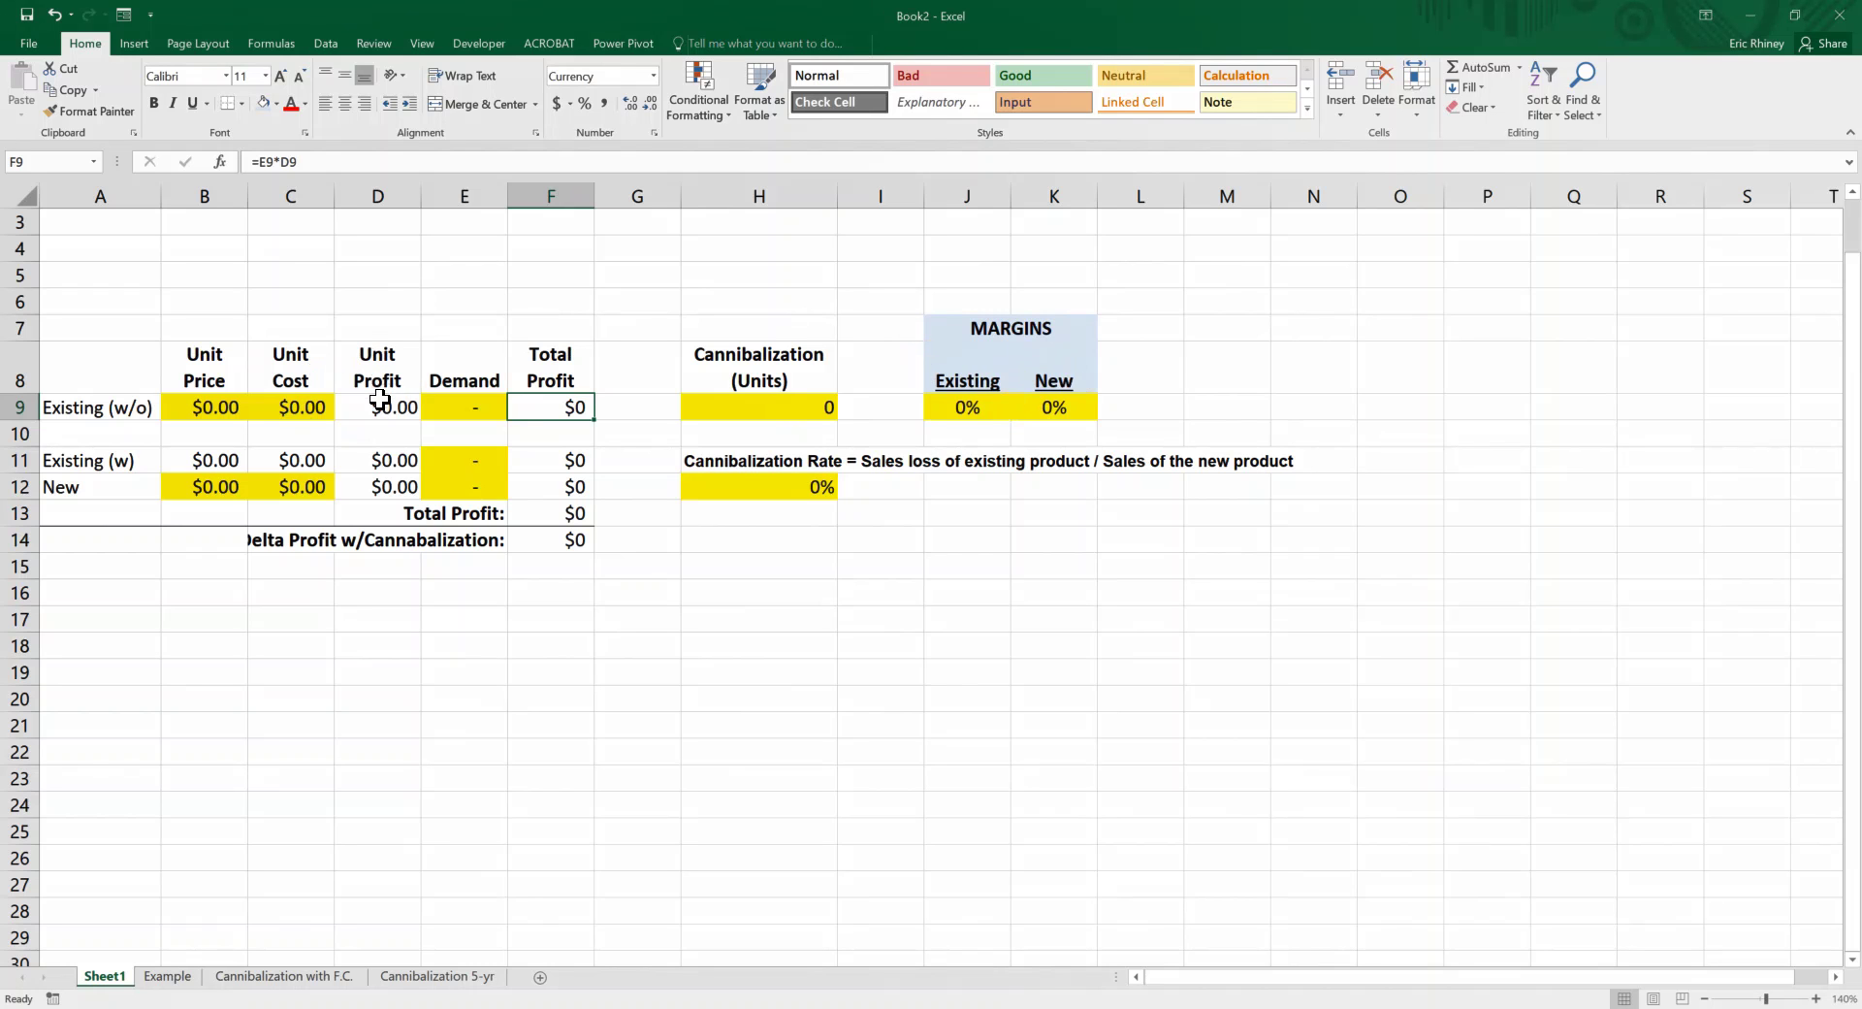
click(760, 407)
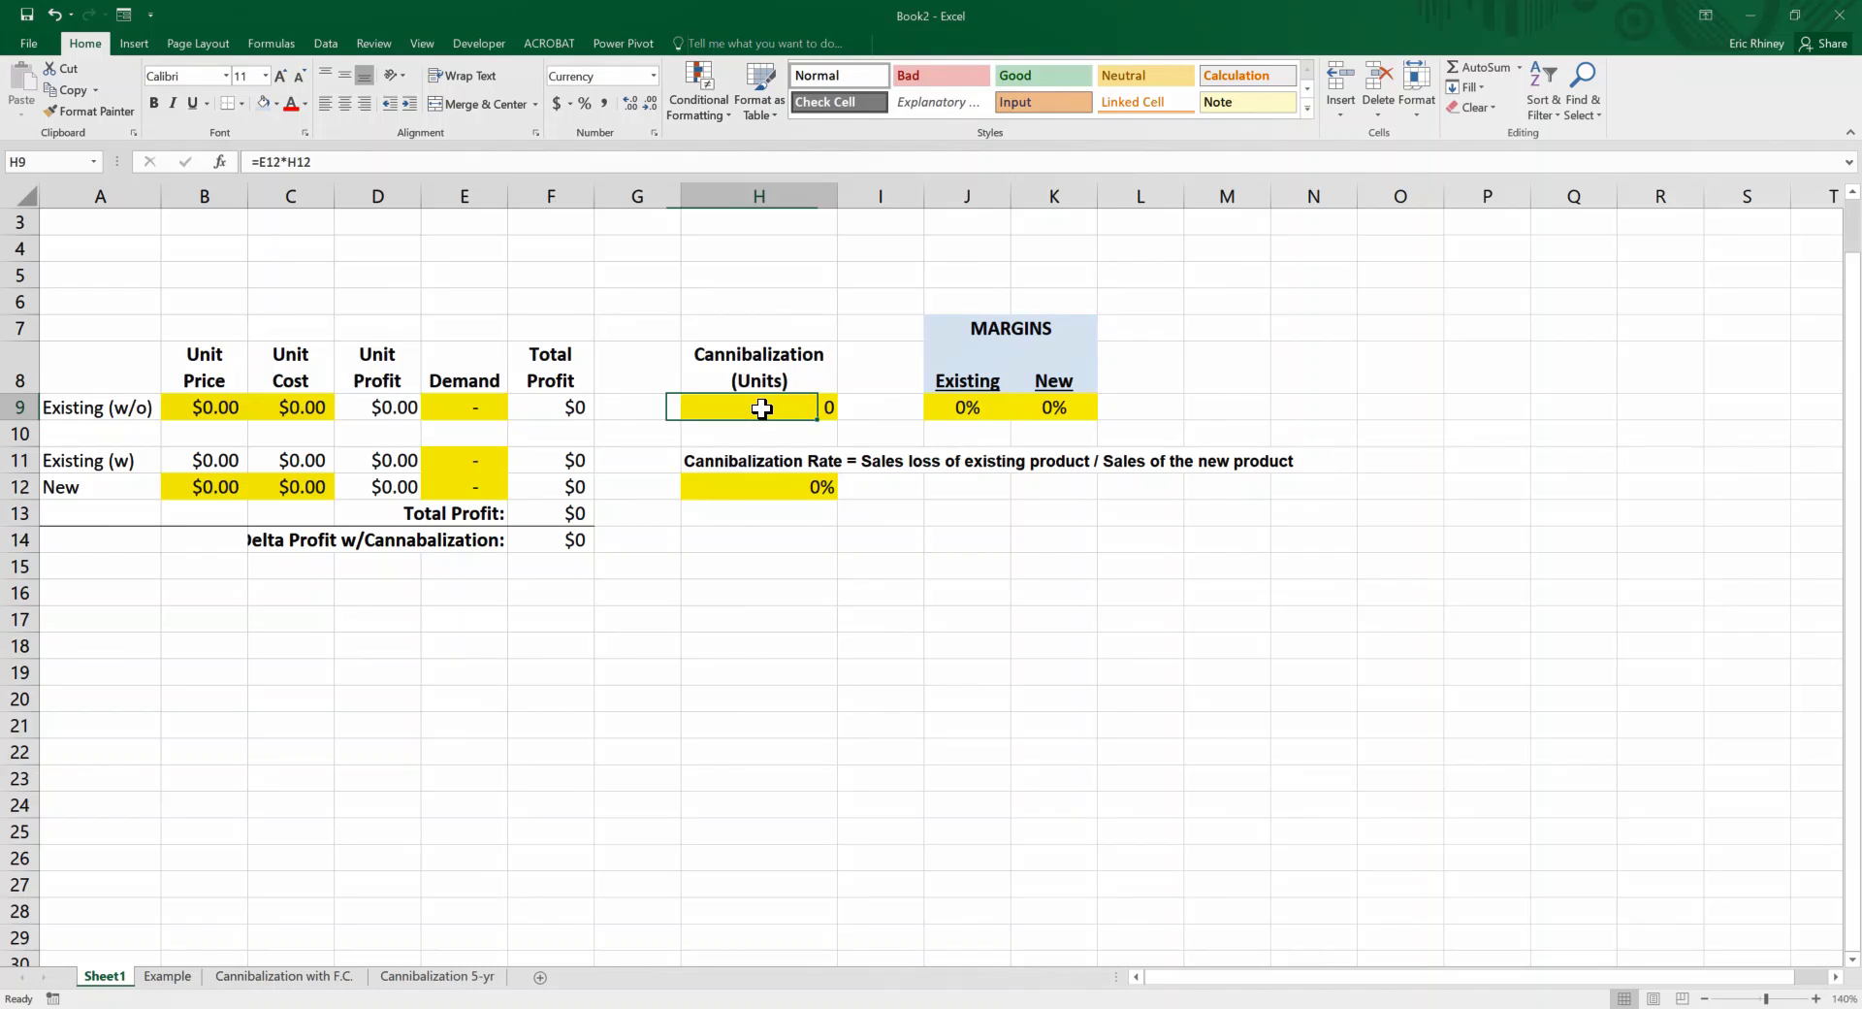
click(504, 161)
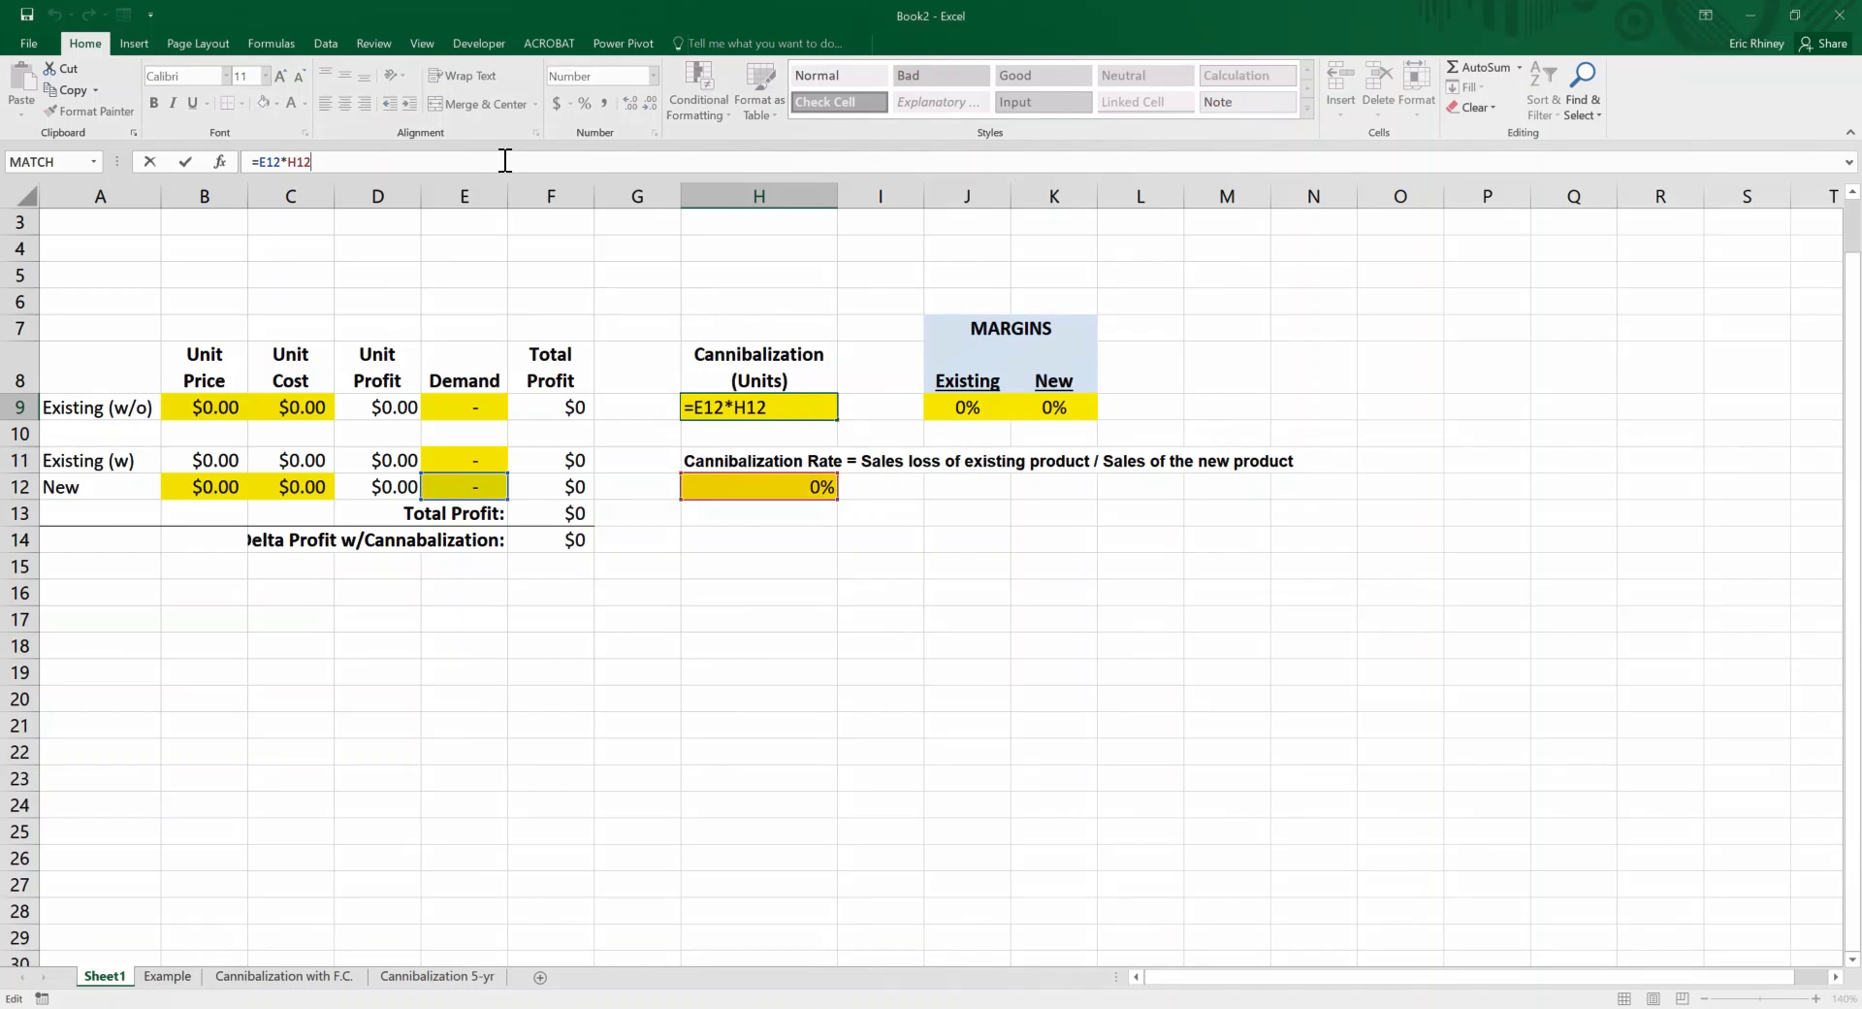
key(Return)
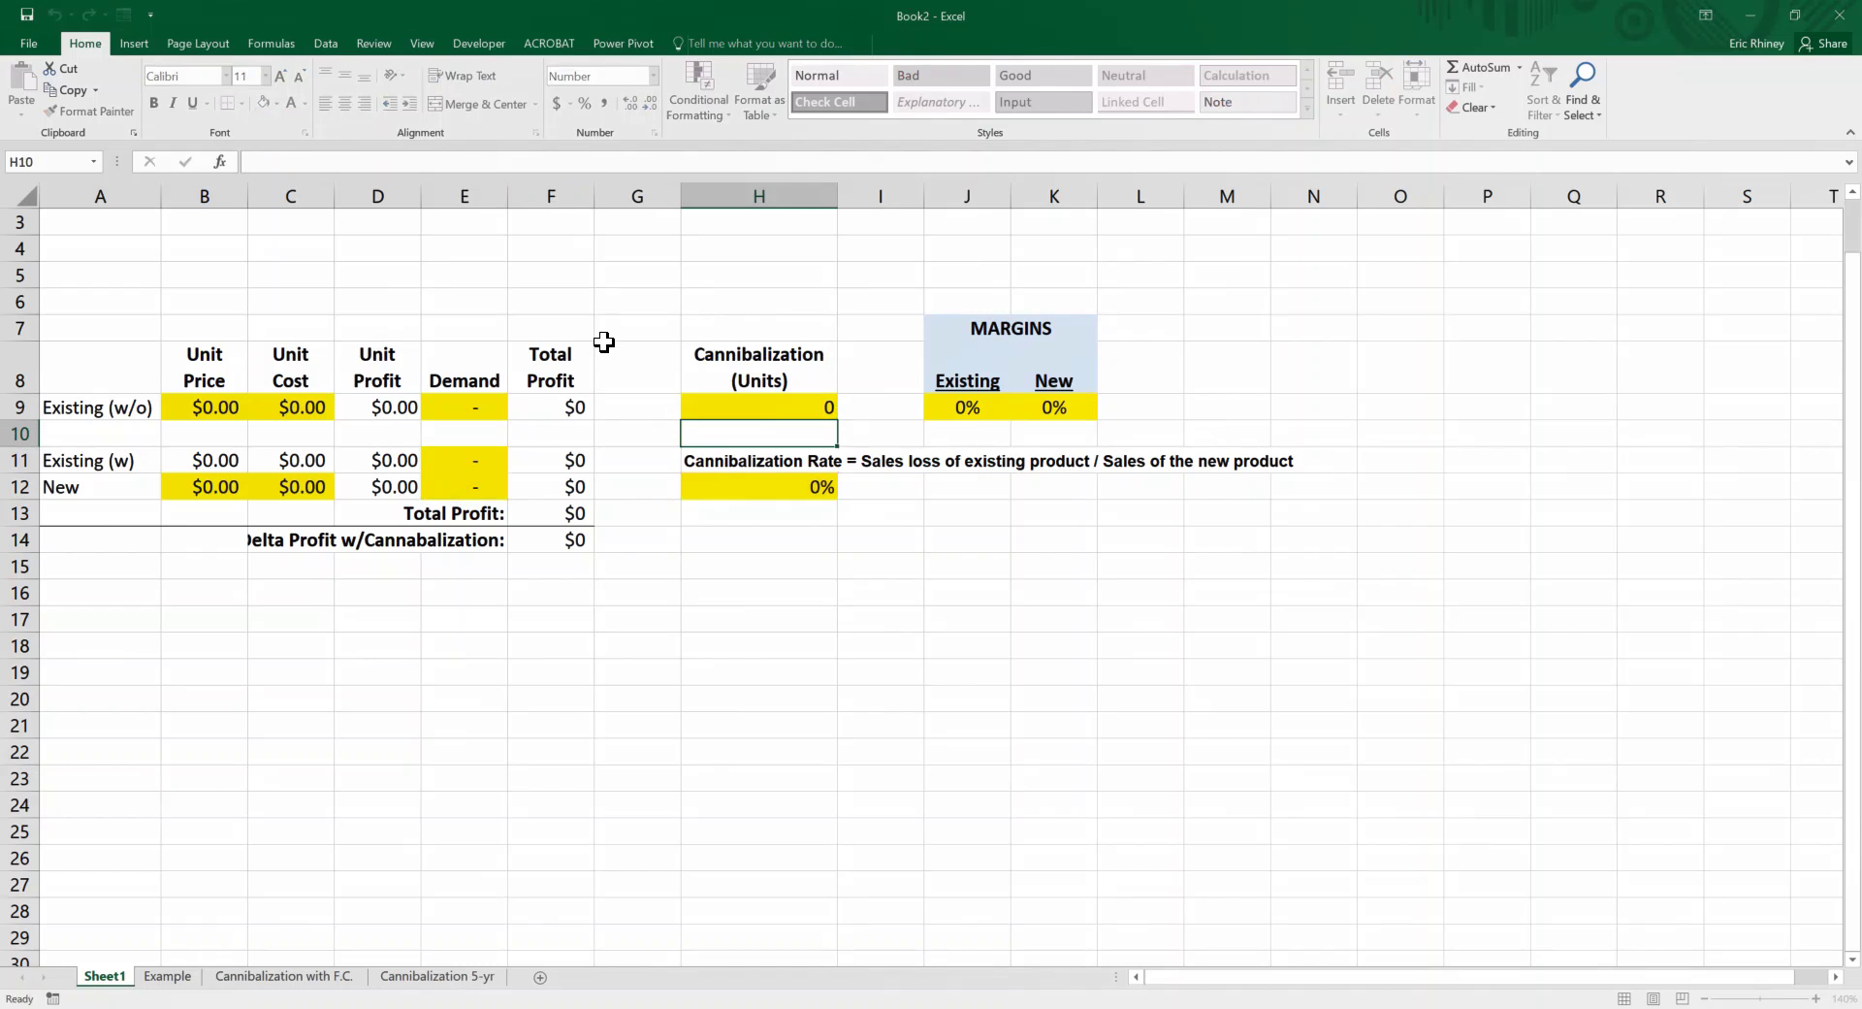
click(719, 480)
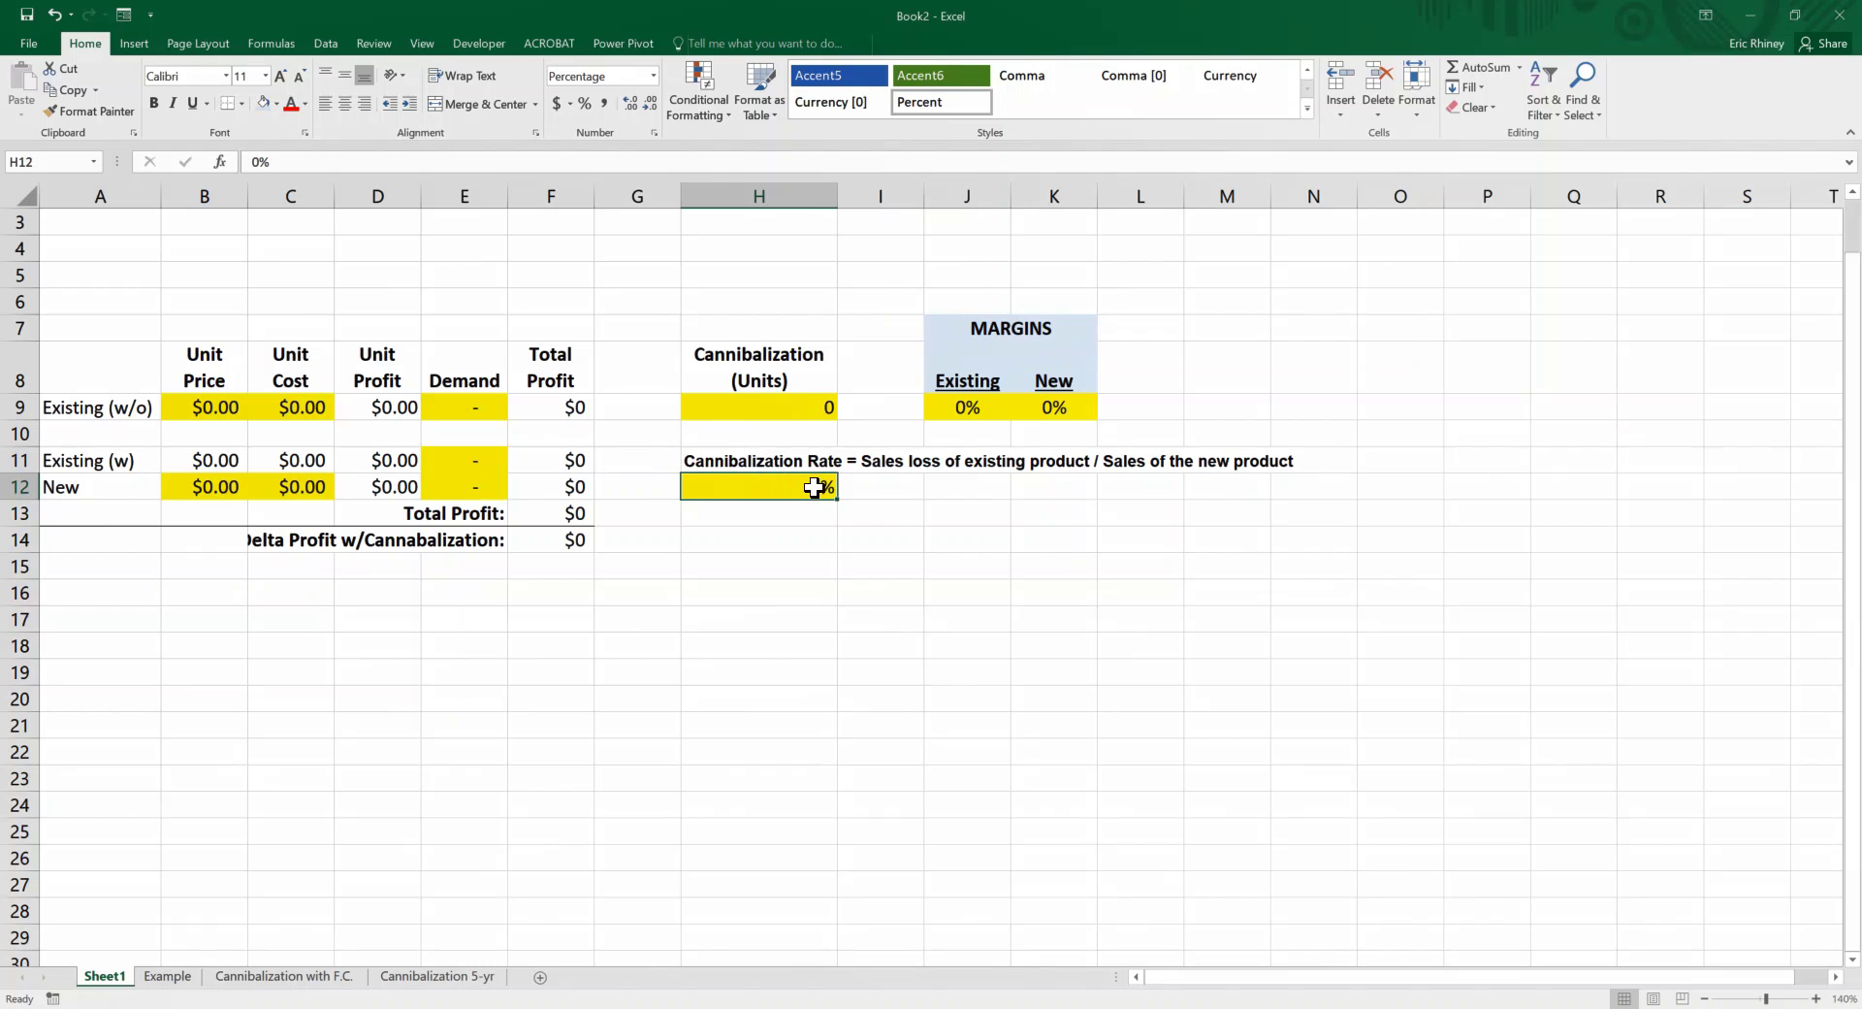
click(779, 407)
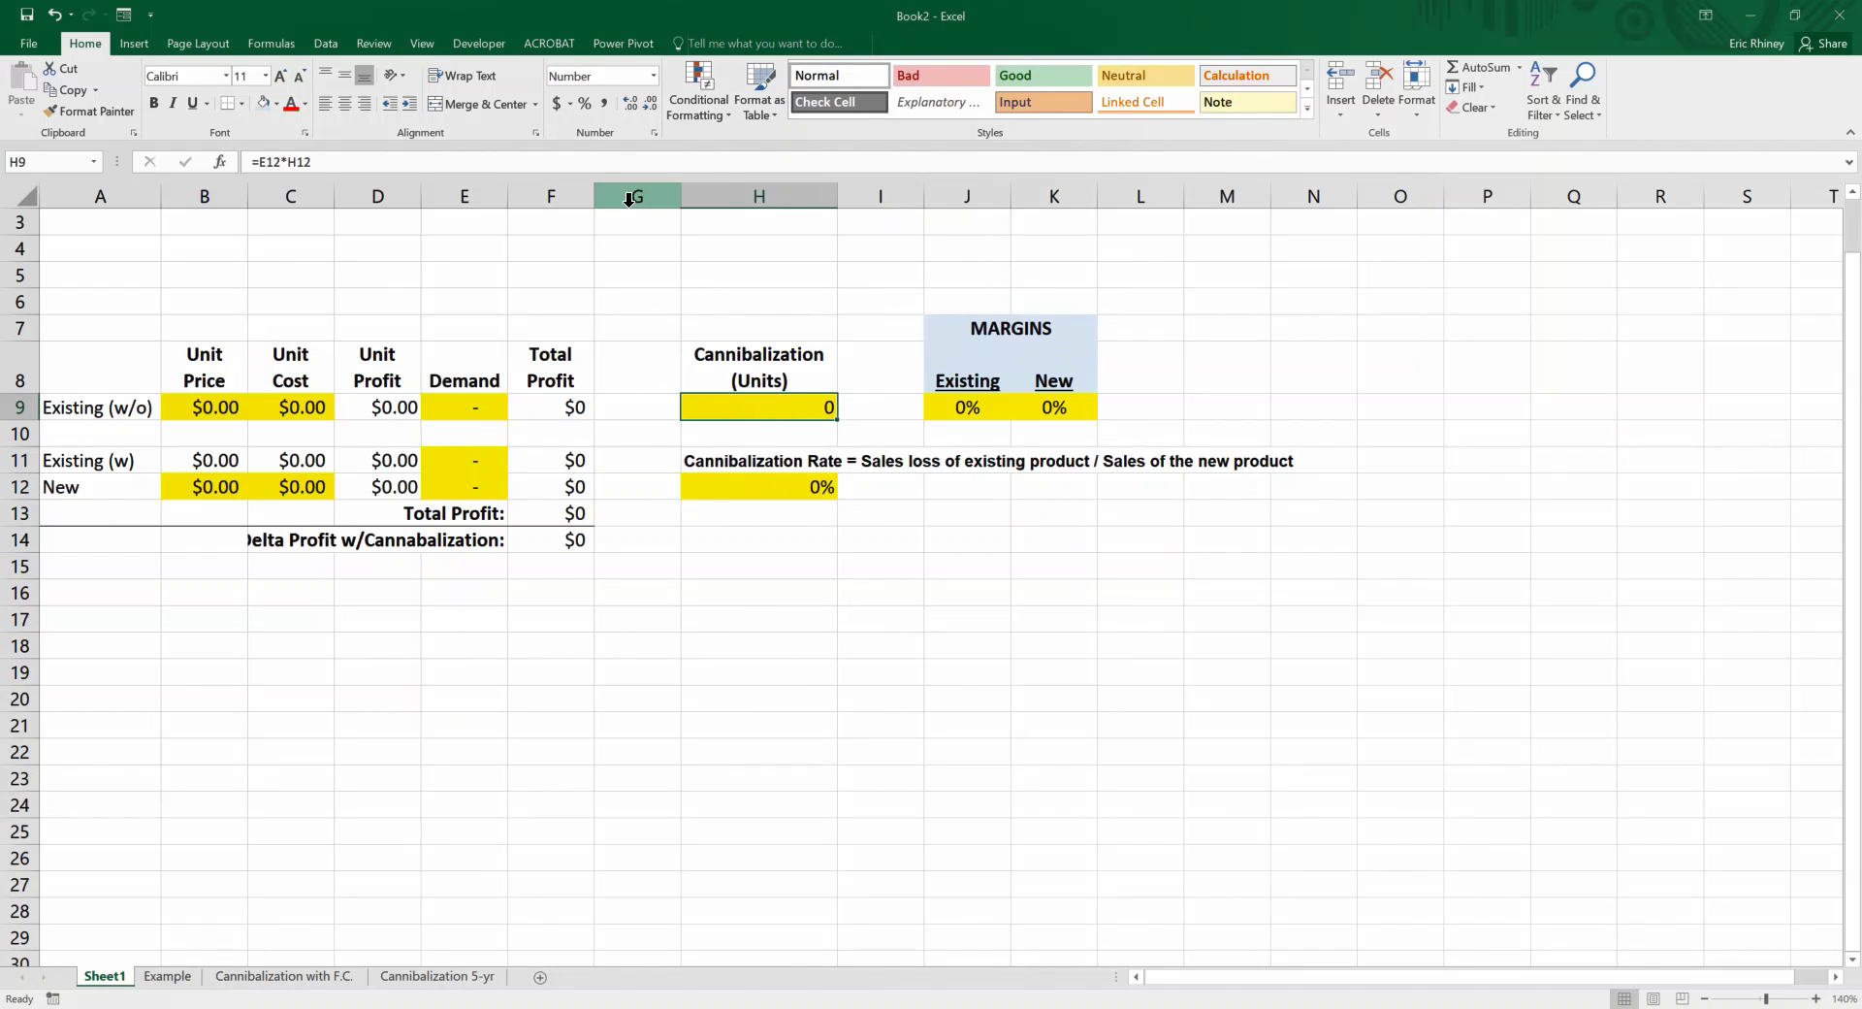
click(624, 168)
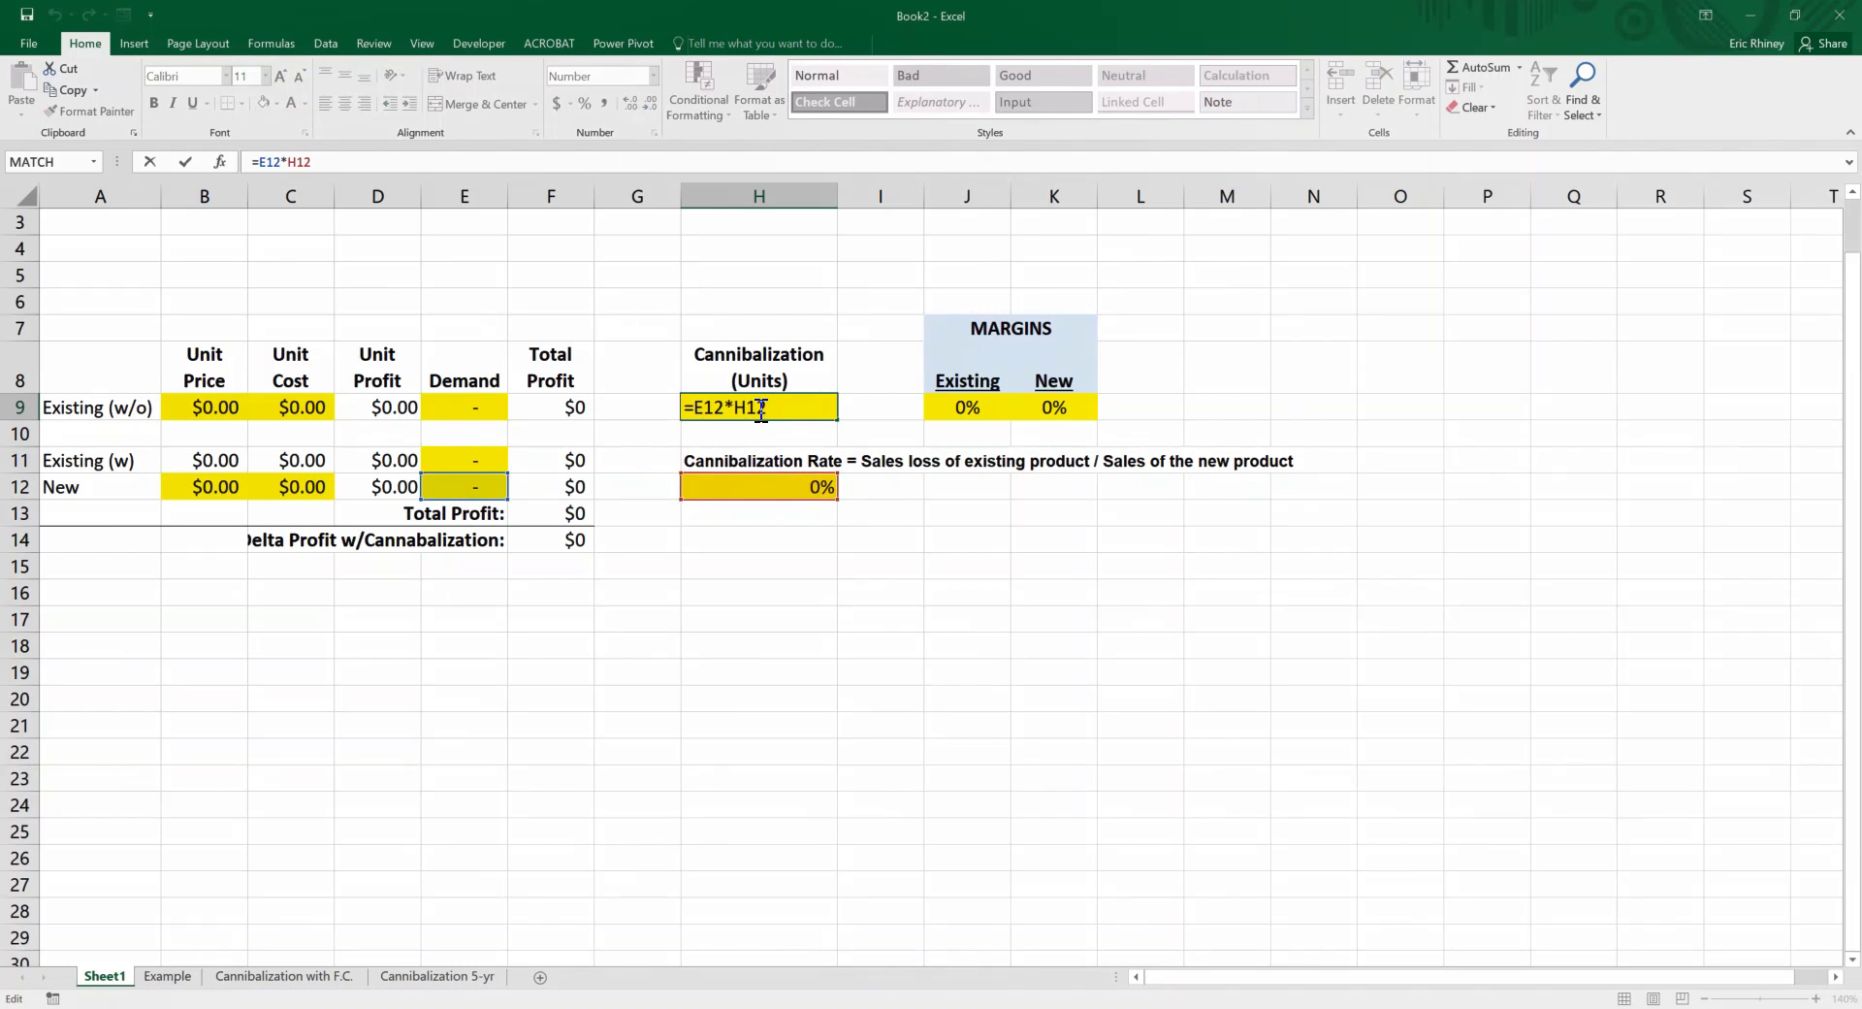
key(Return)
click(487, 464)
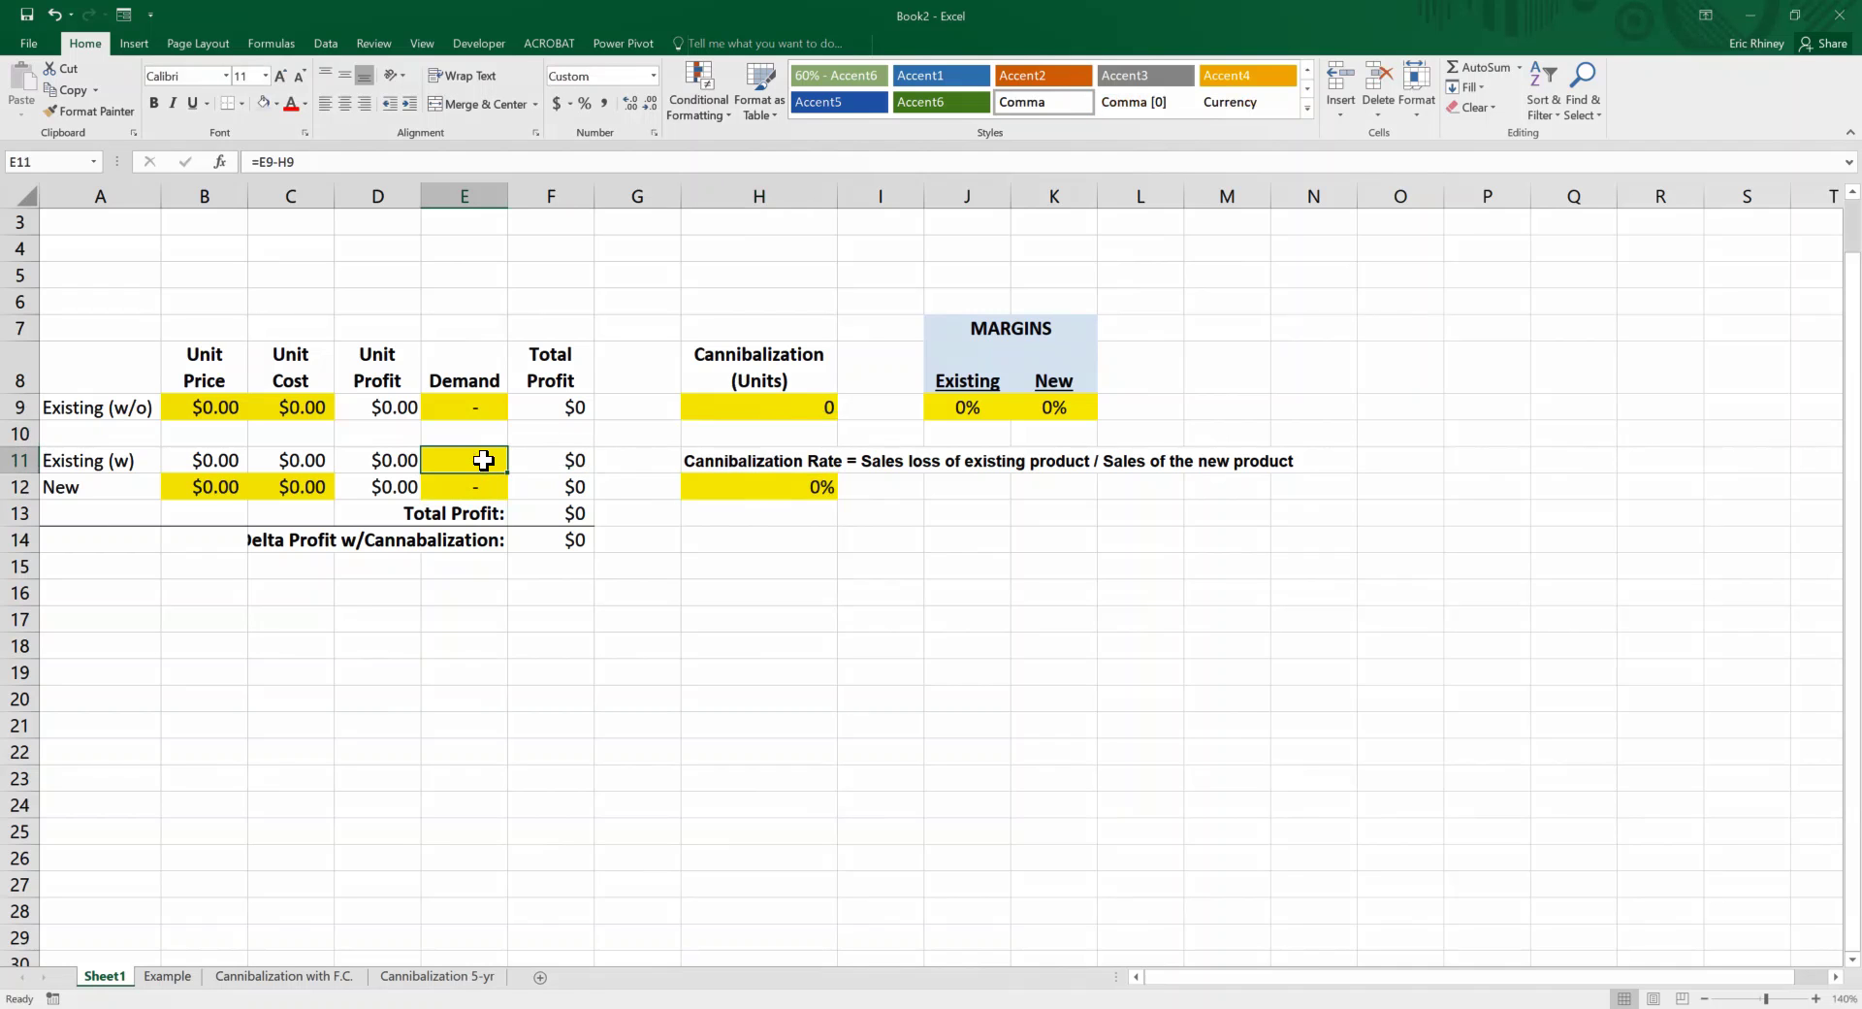
click(332, 161)
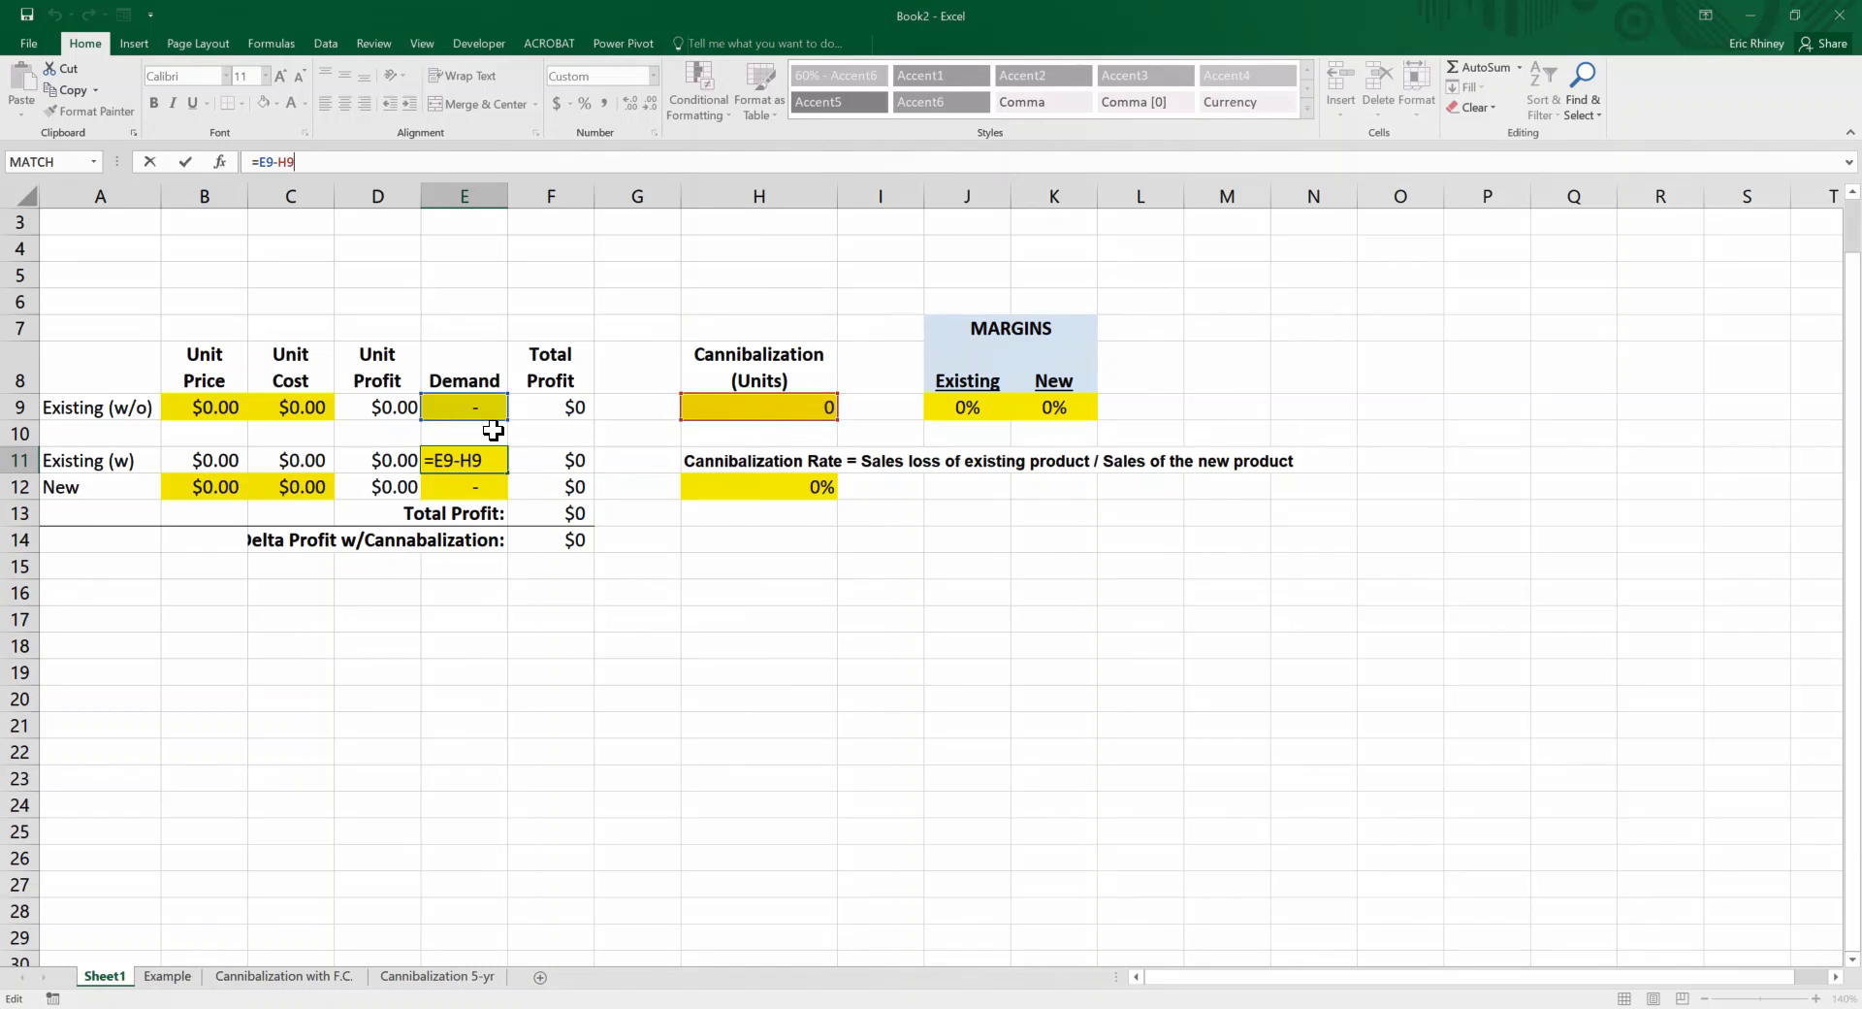
key(Return)
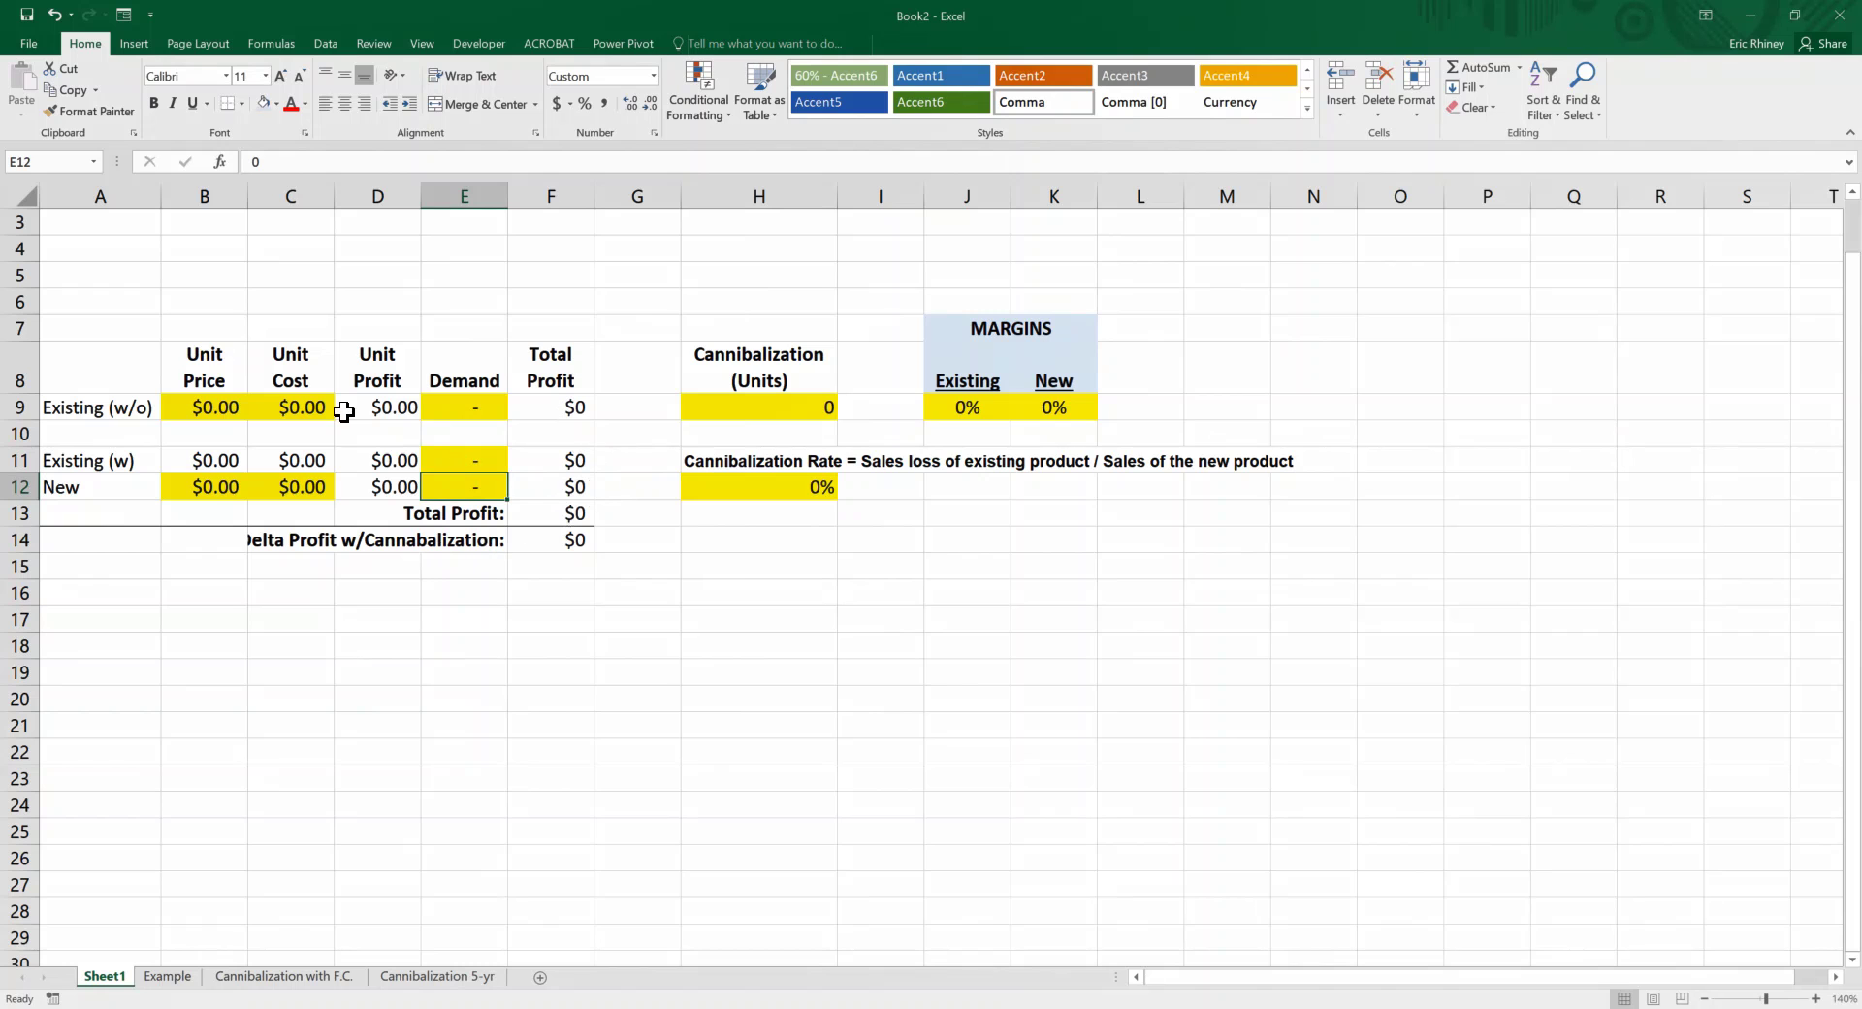
click(212, 403)
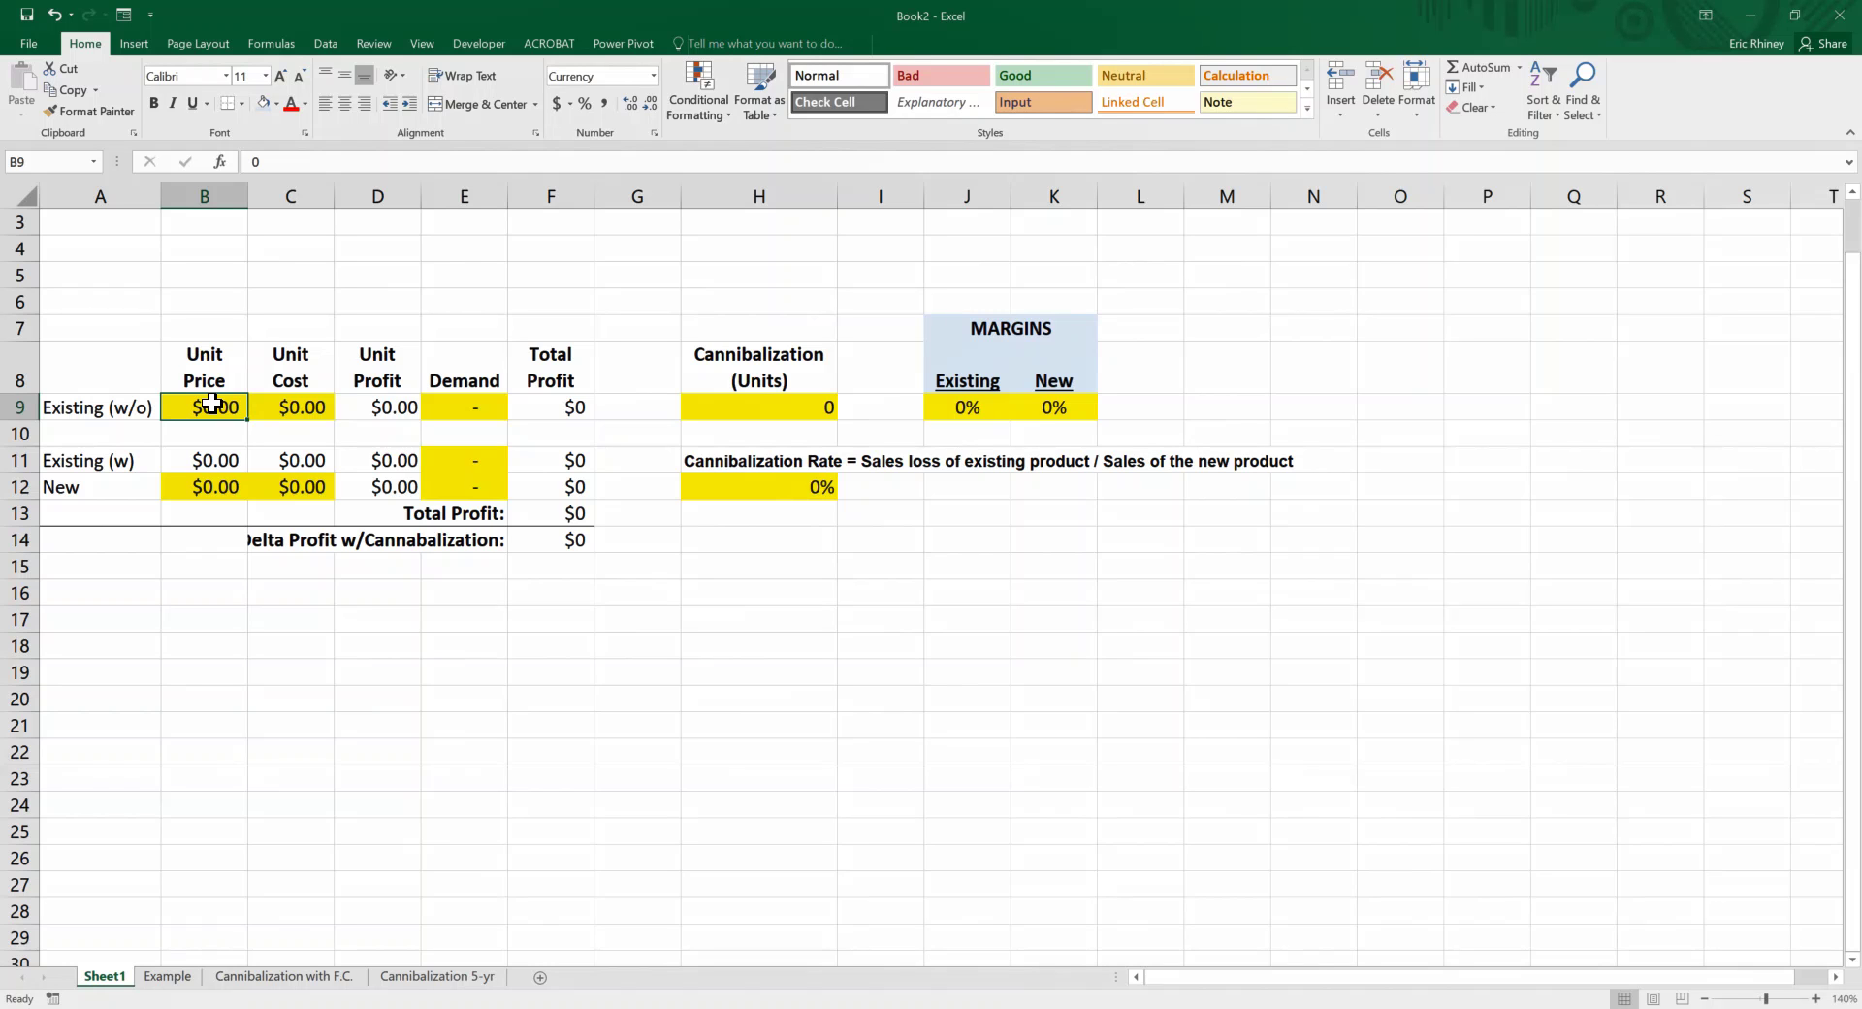
Enter a $5.00 unit price and $2.50 unit cost for the existing product, checking unit profit.
text(5)
key(Tab)
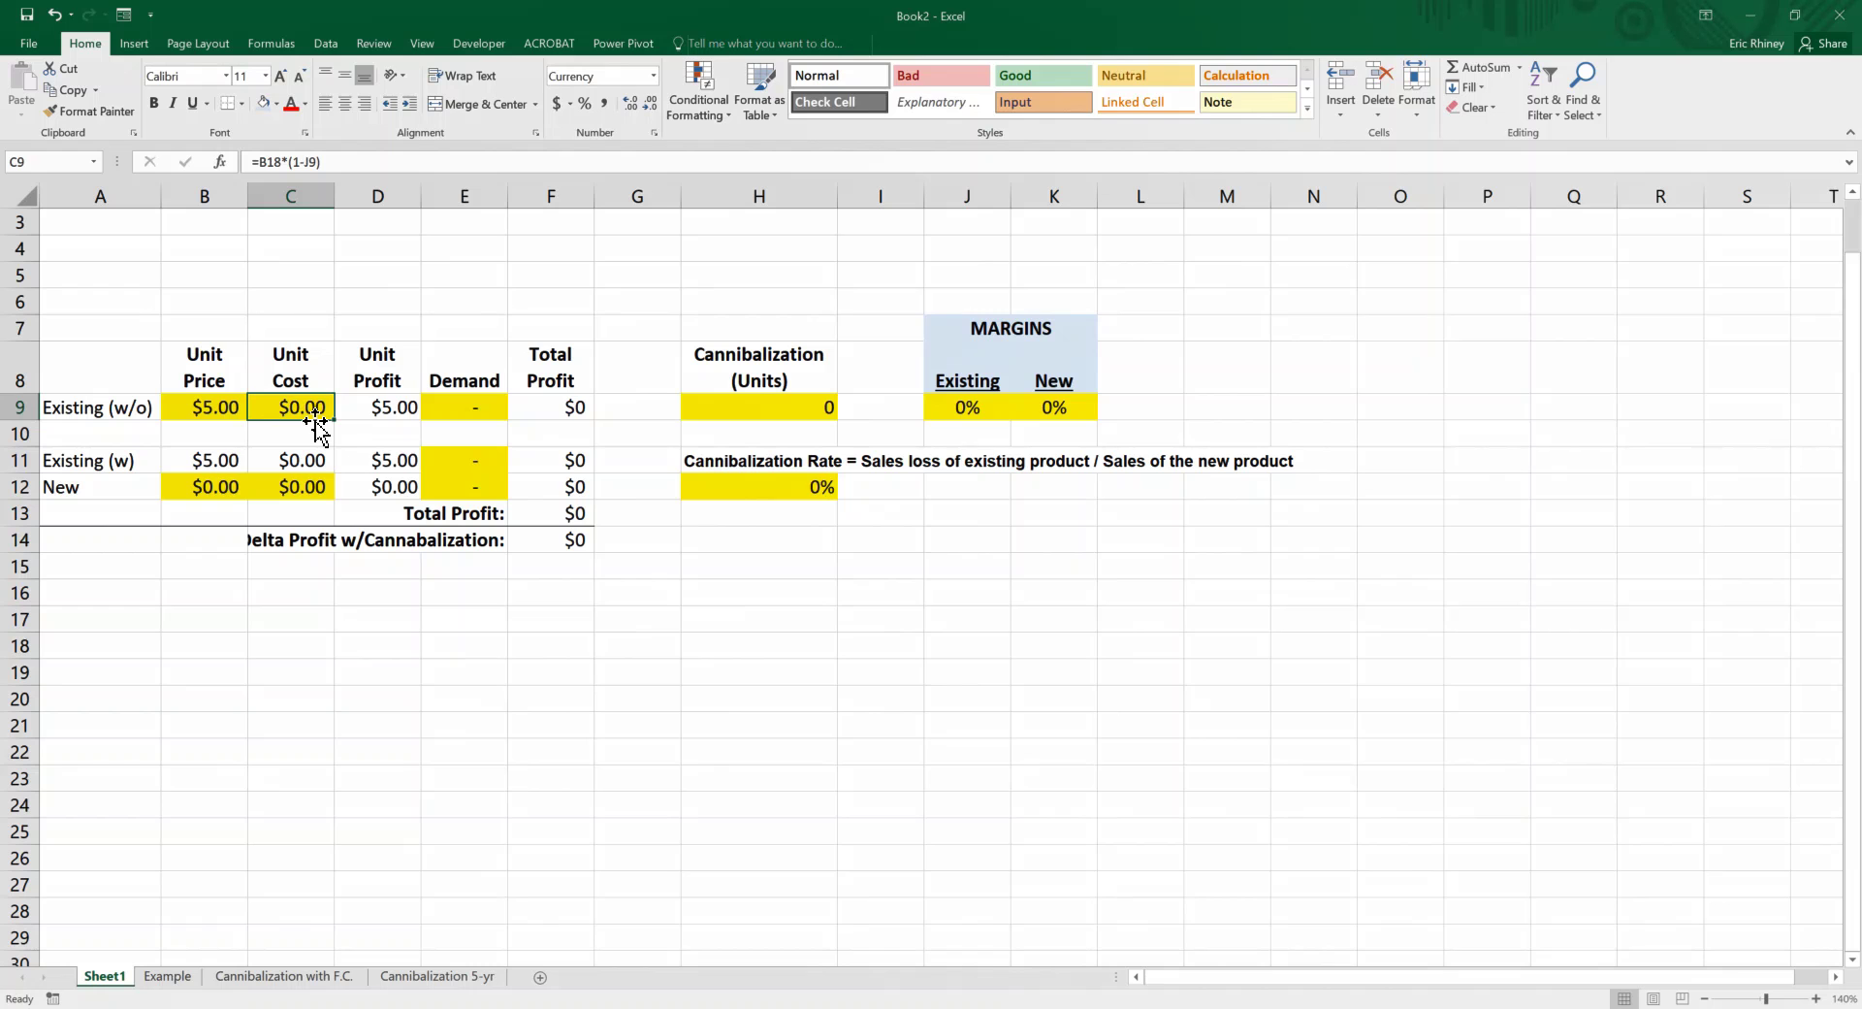
text(2.50)
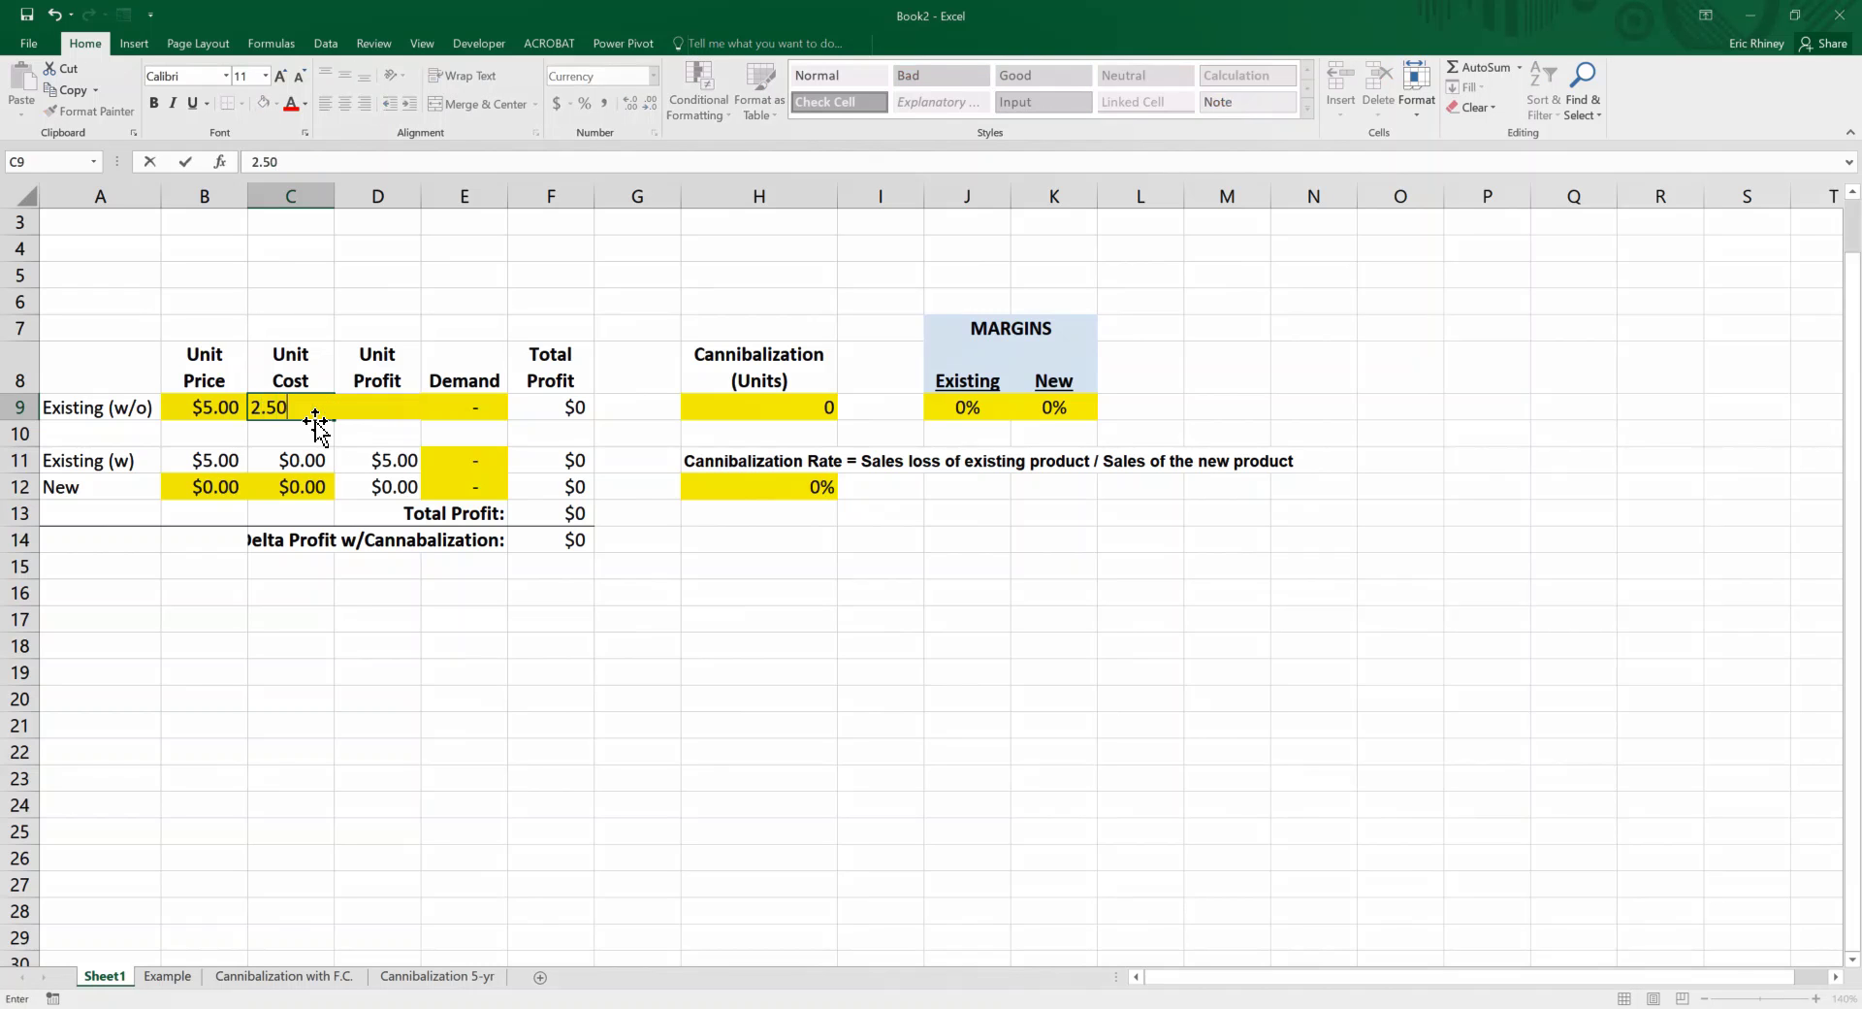
key(Return)
click(315, 413)
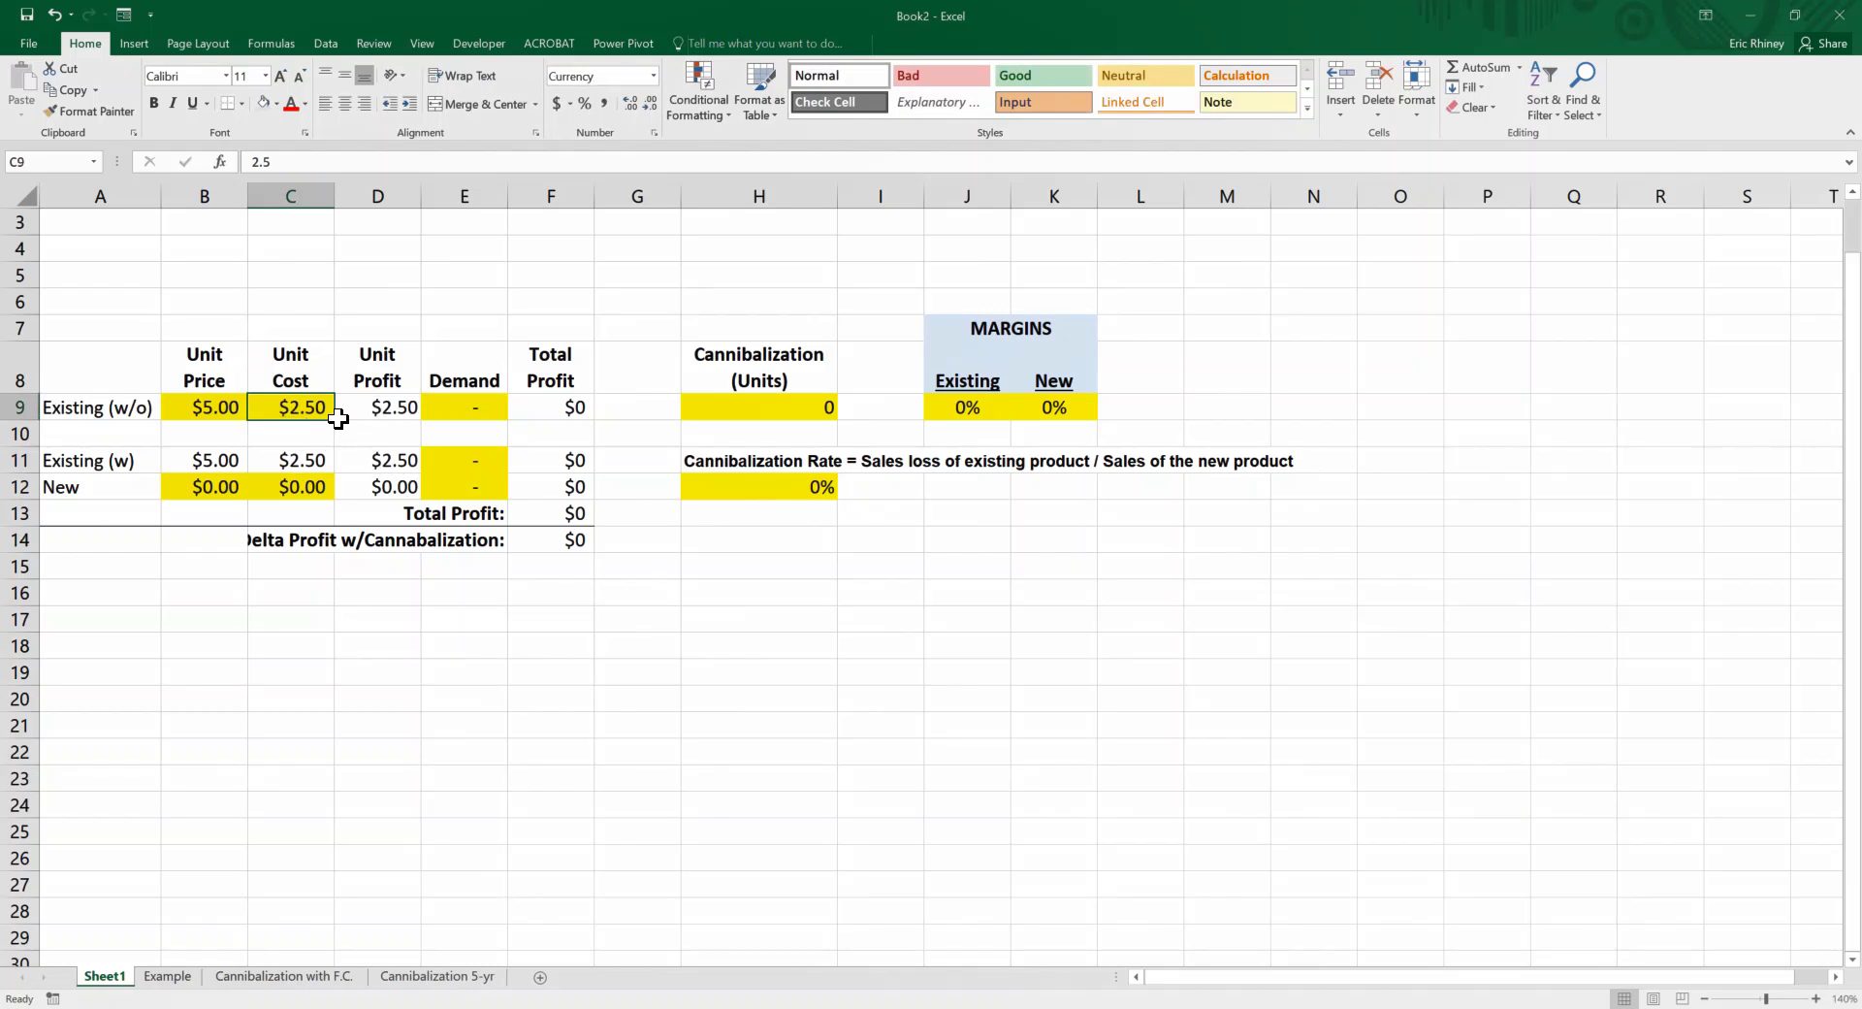
click(366, 405)
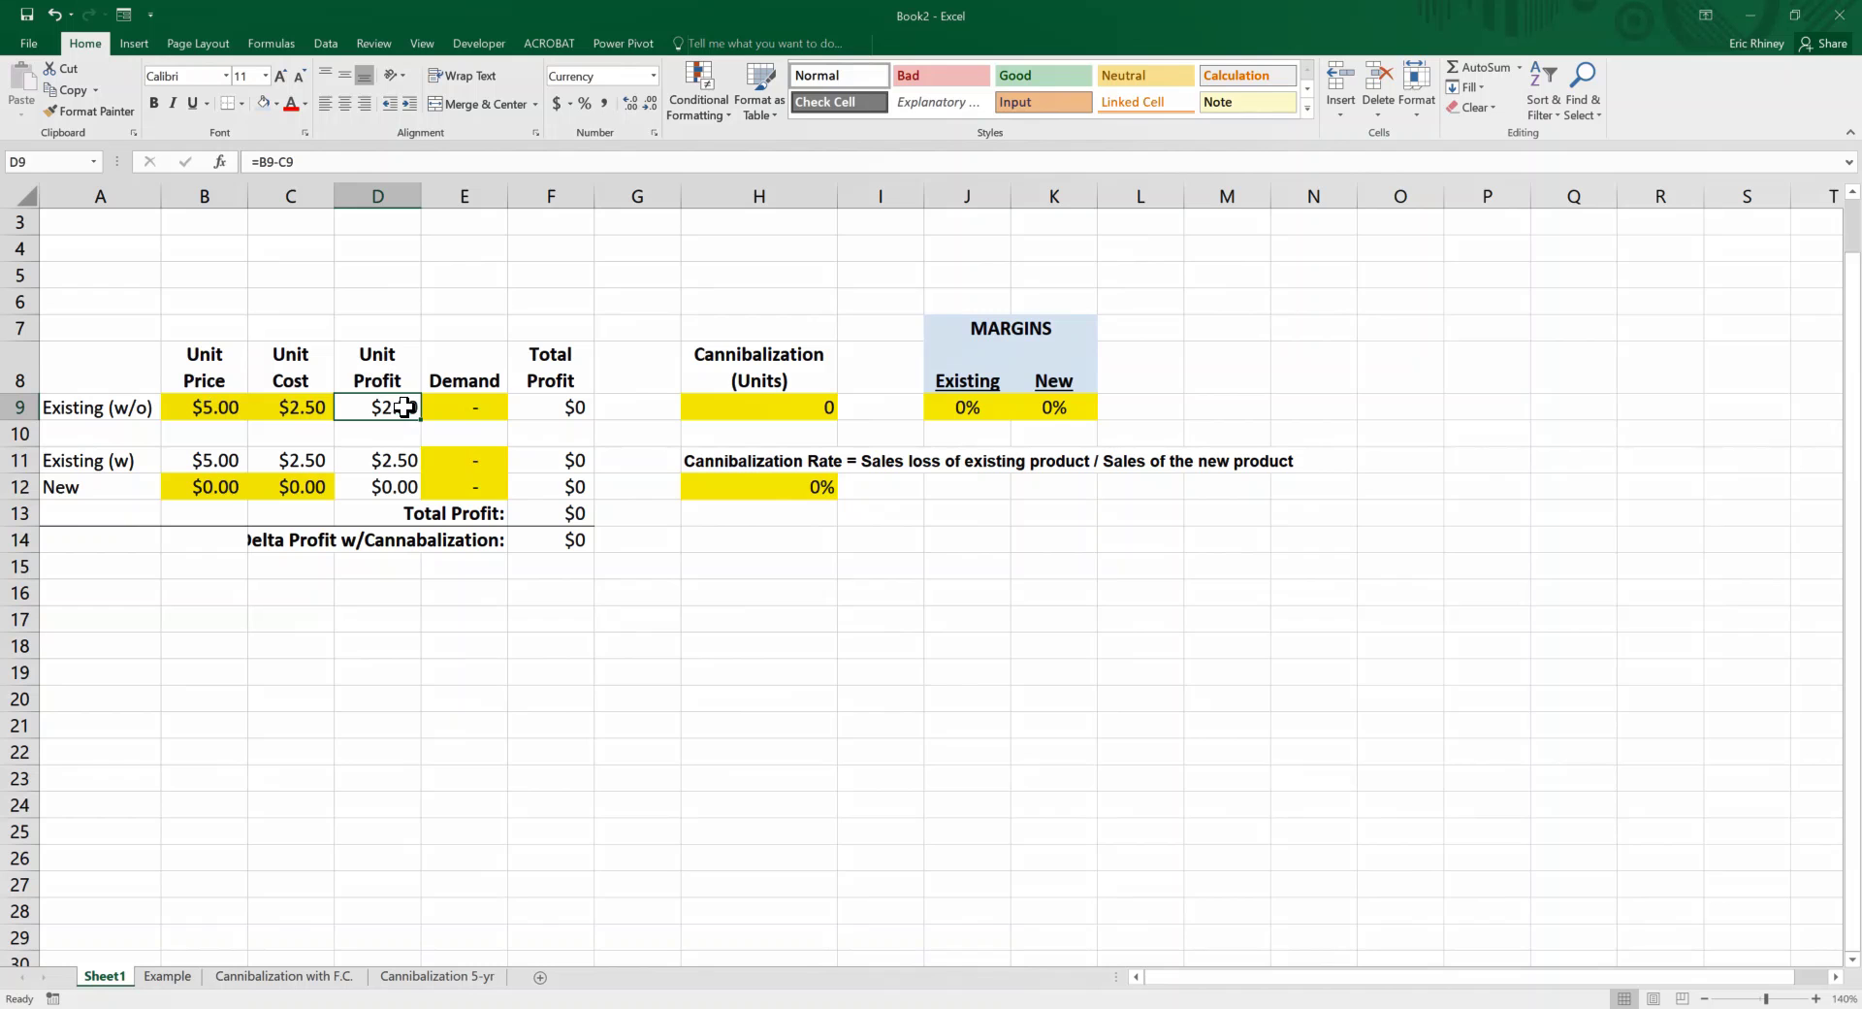
Enter 10,000 demand for the existing product and check the $25,000 total profit formula.
click(474, 407)
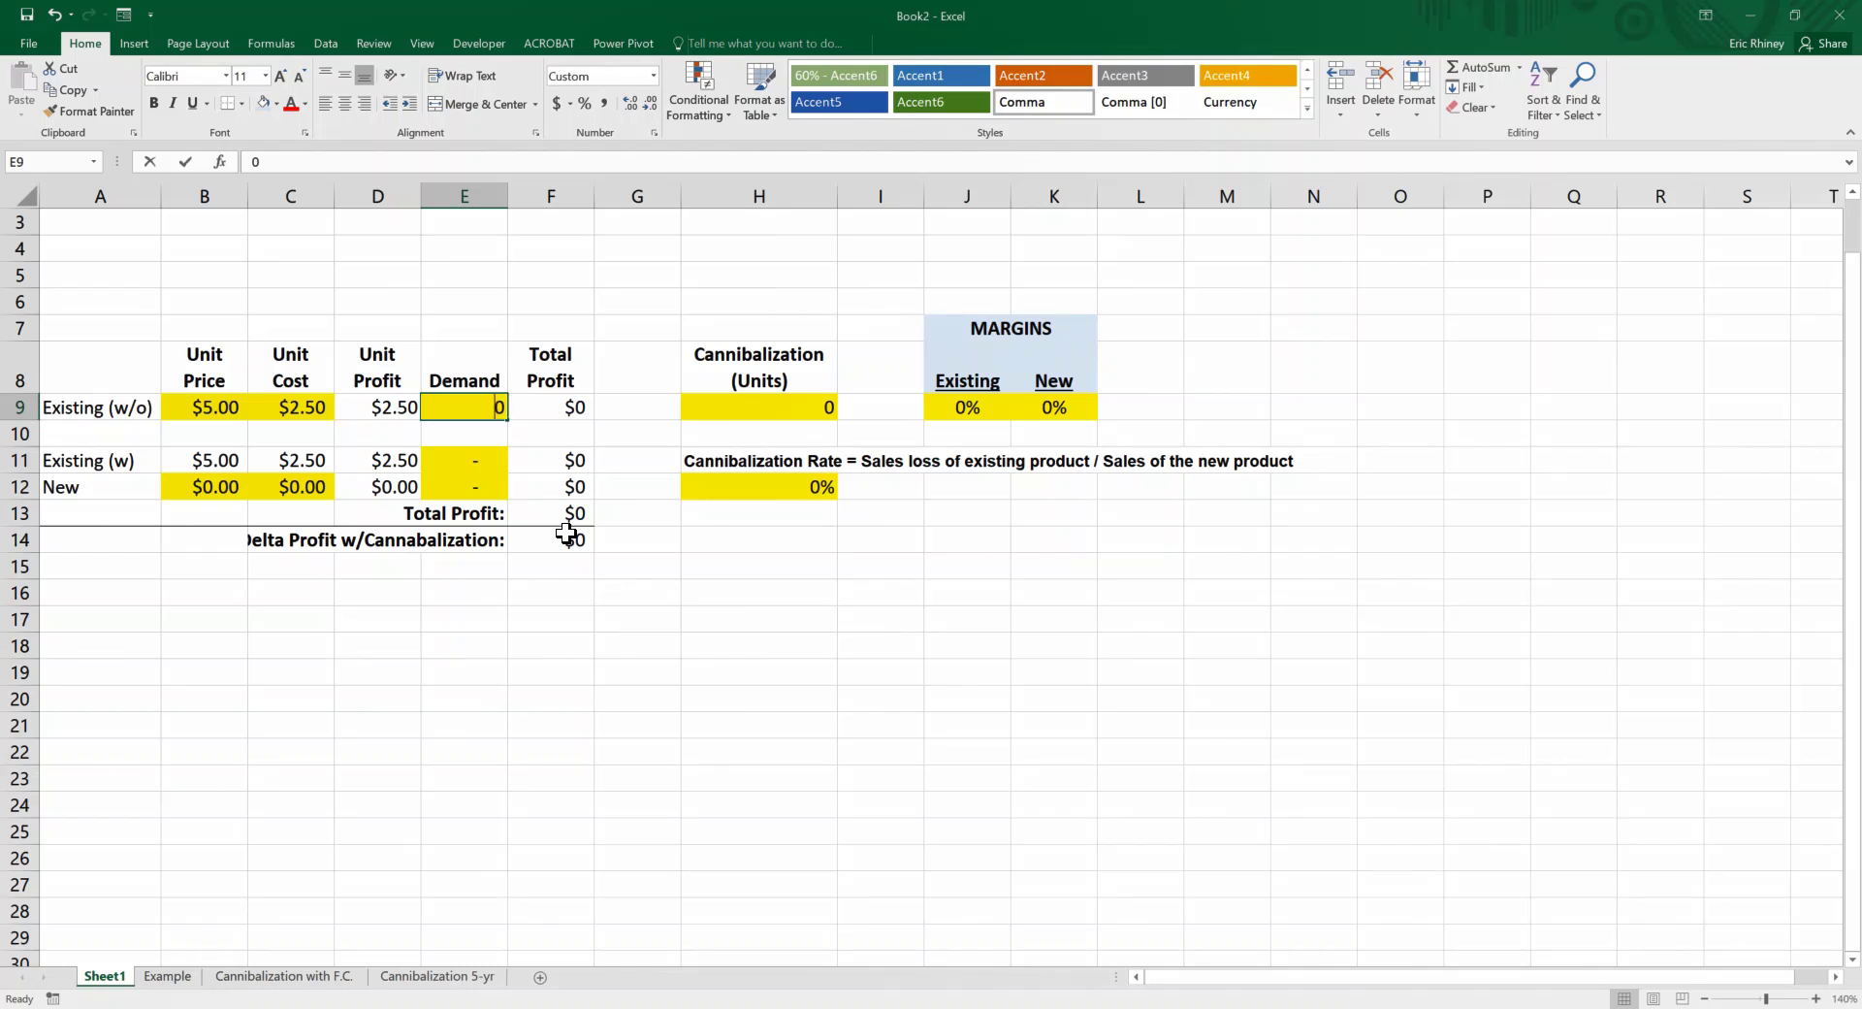
text(10000)
key(Return)
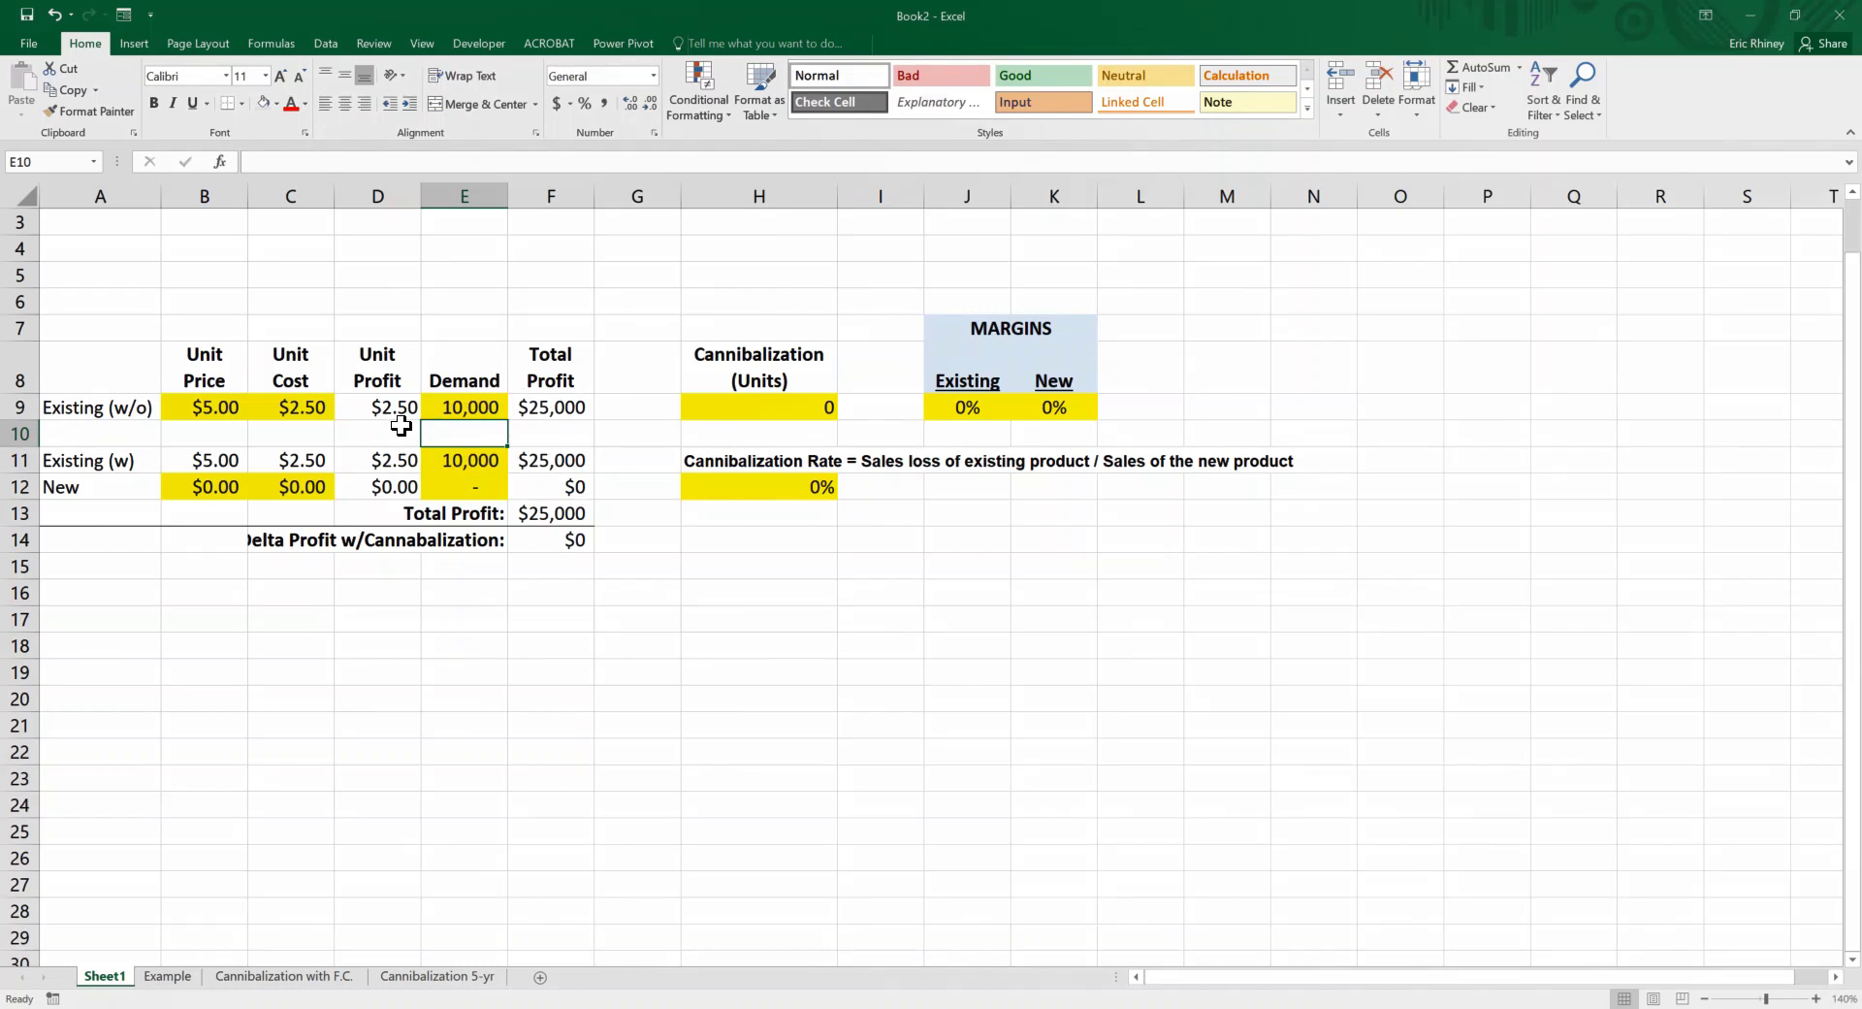
click(572, 406)
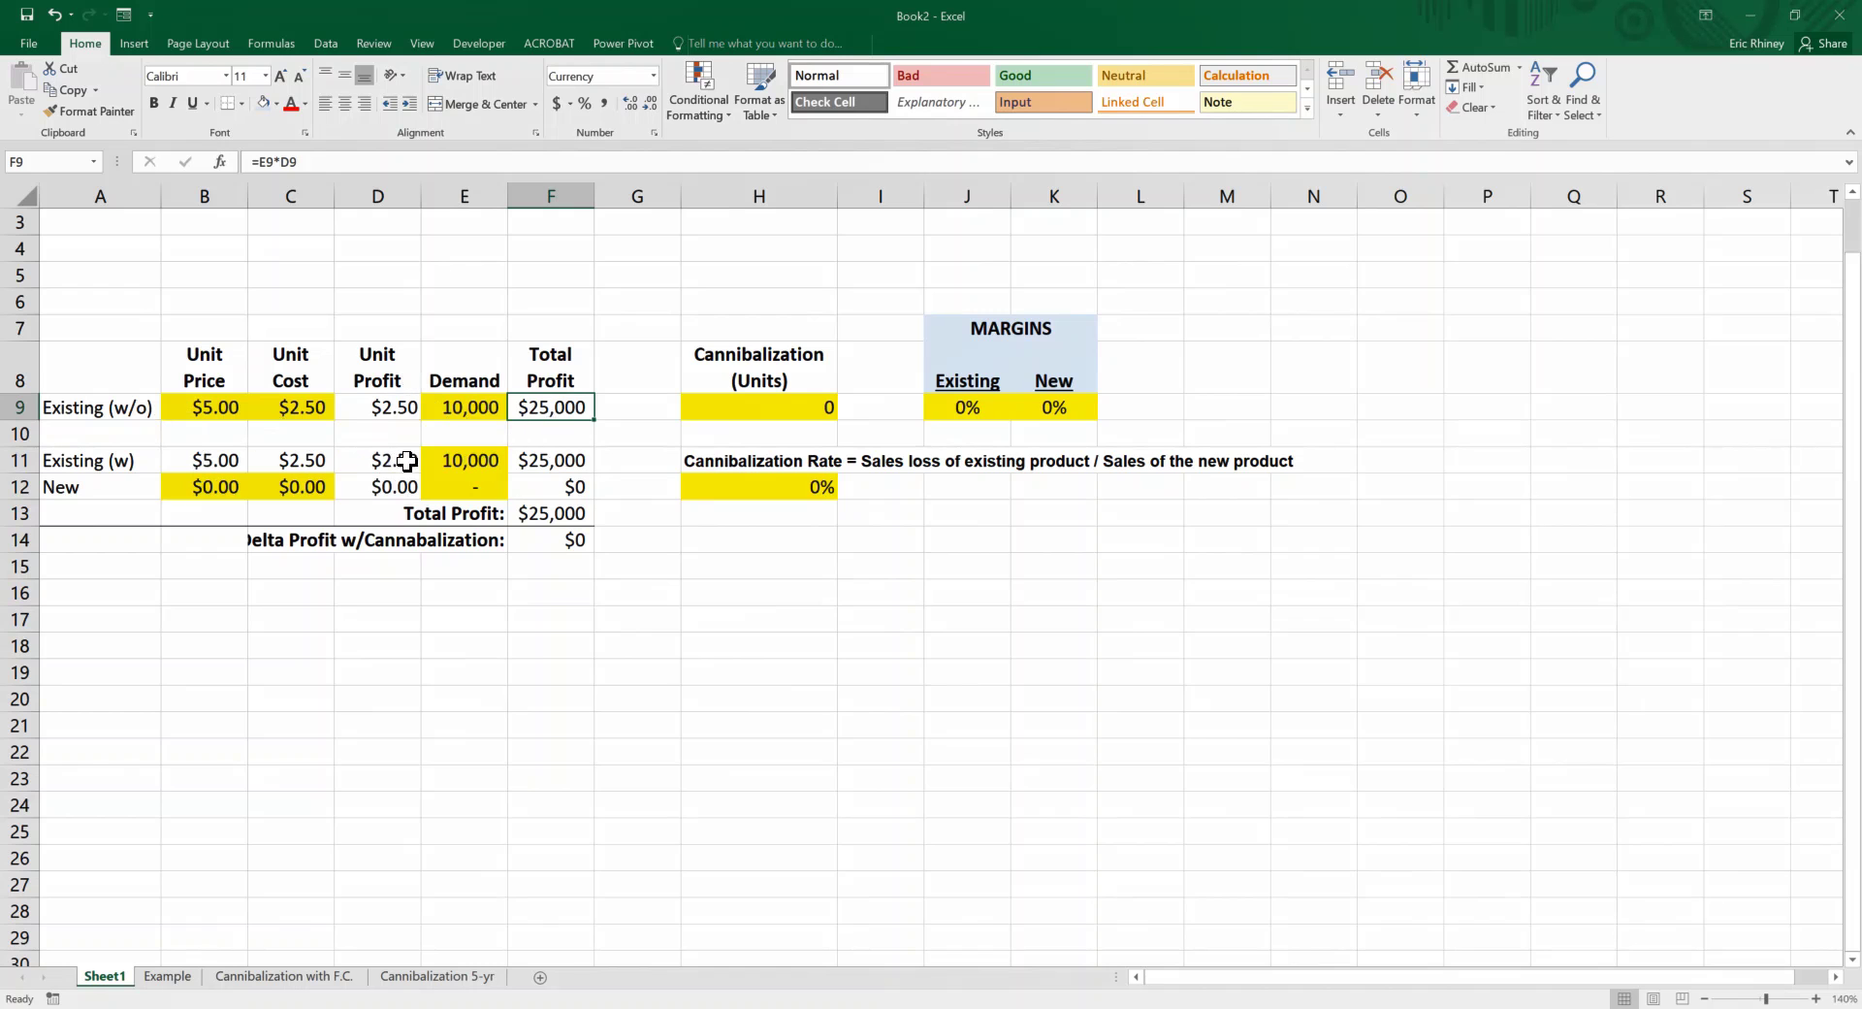
Enter an $8.00 price in B12 and a $6.00 cost in C12 for the new product.
click(187, 489)
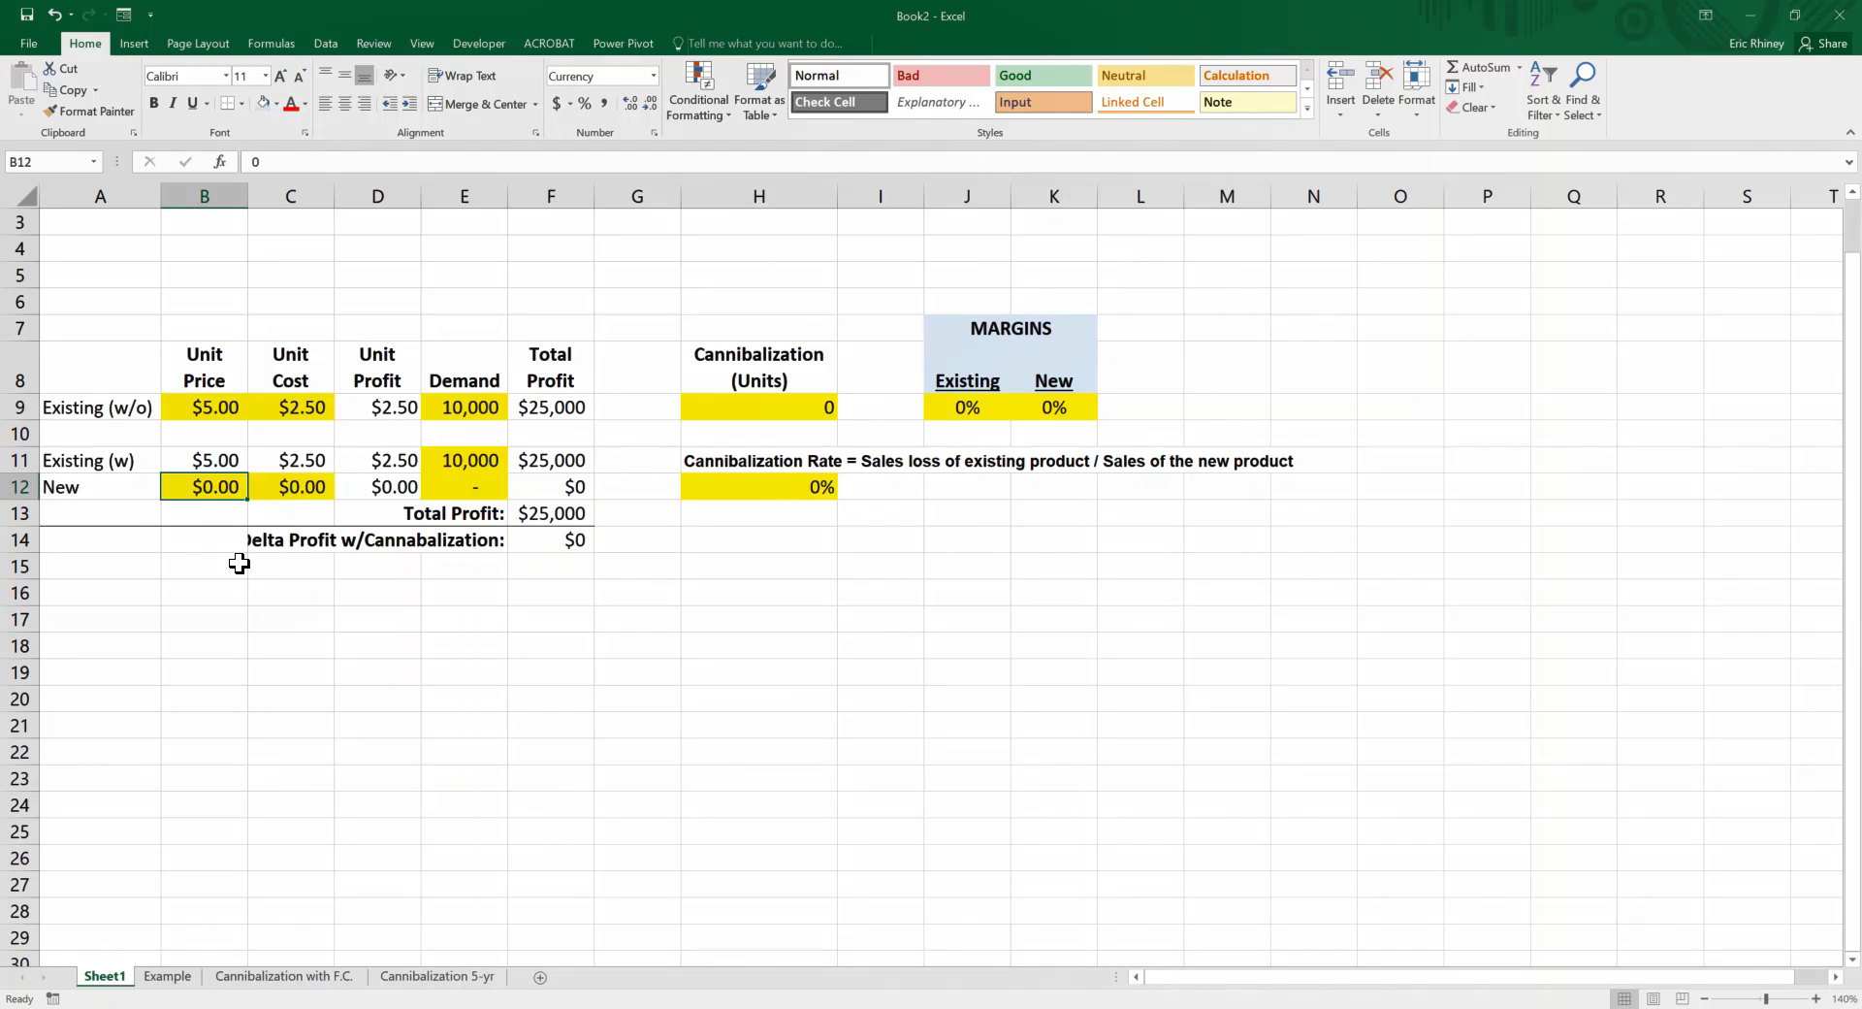
text(8)
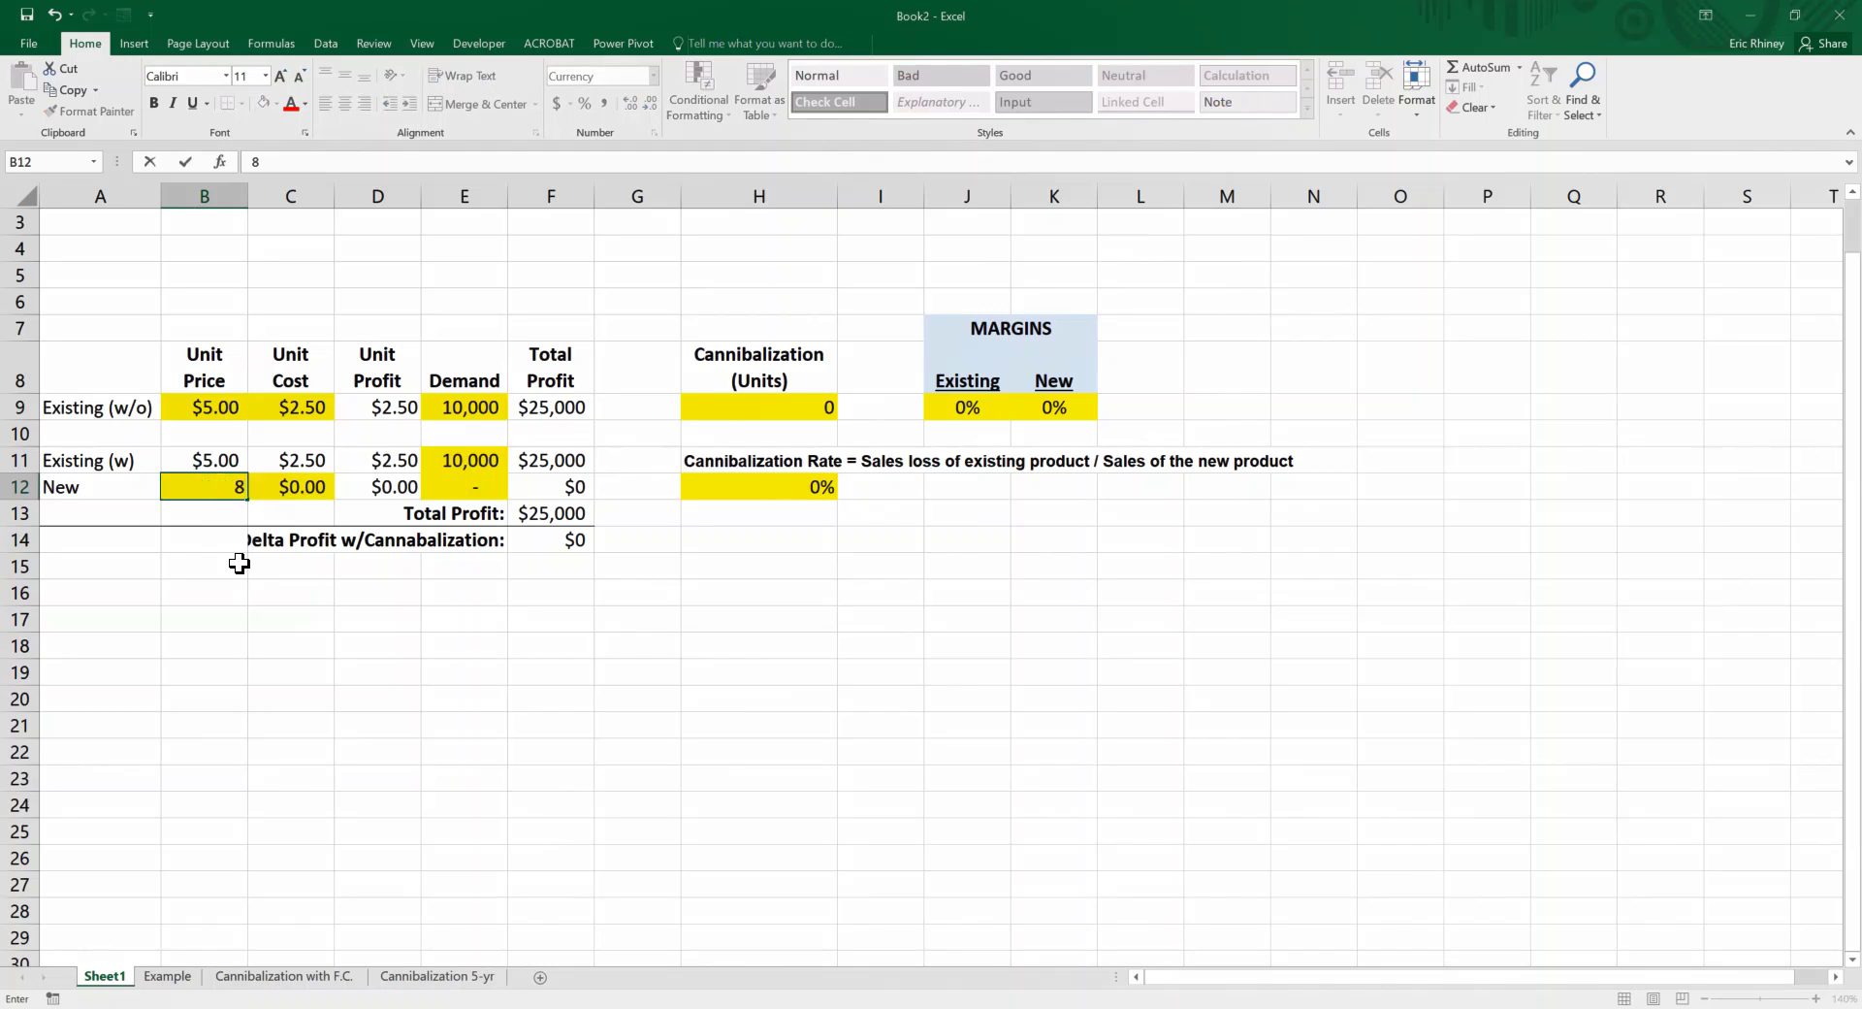
key(Tab)
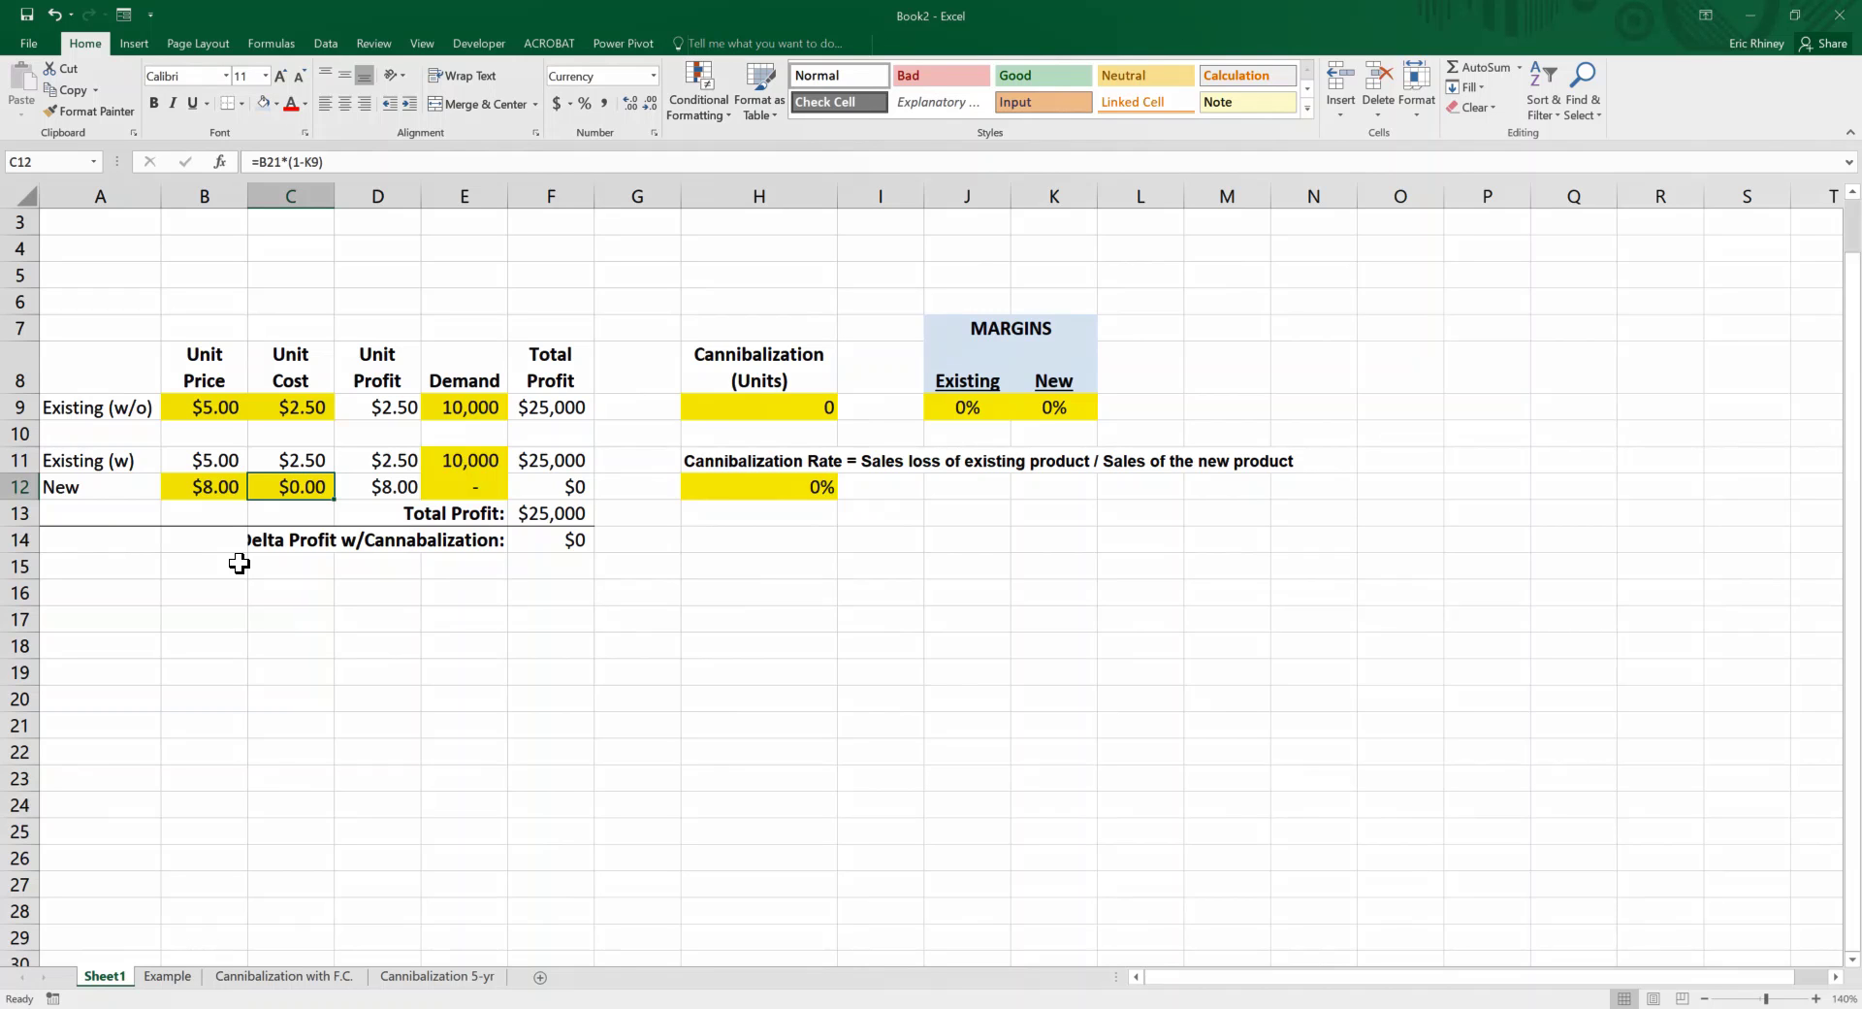
text(6)
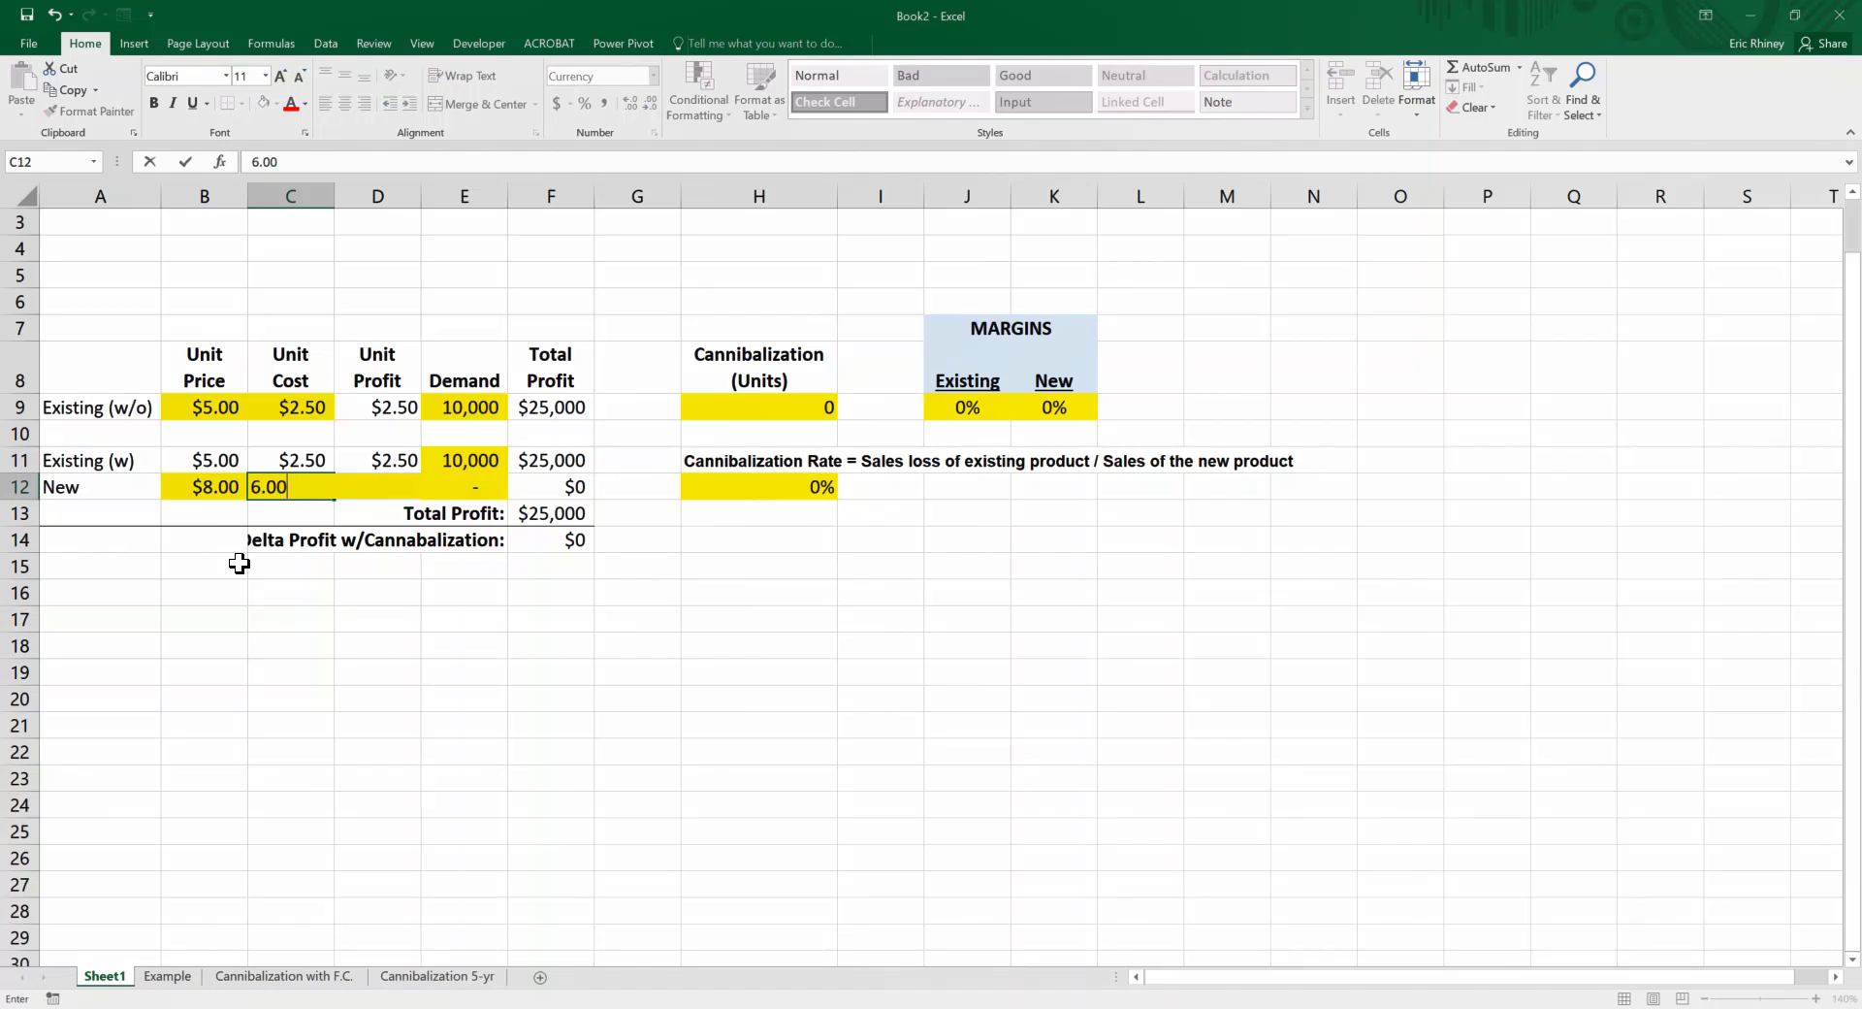
text(.00)
key(Return)
key(Up)
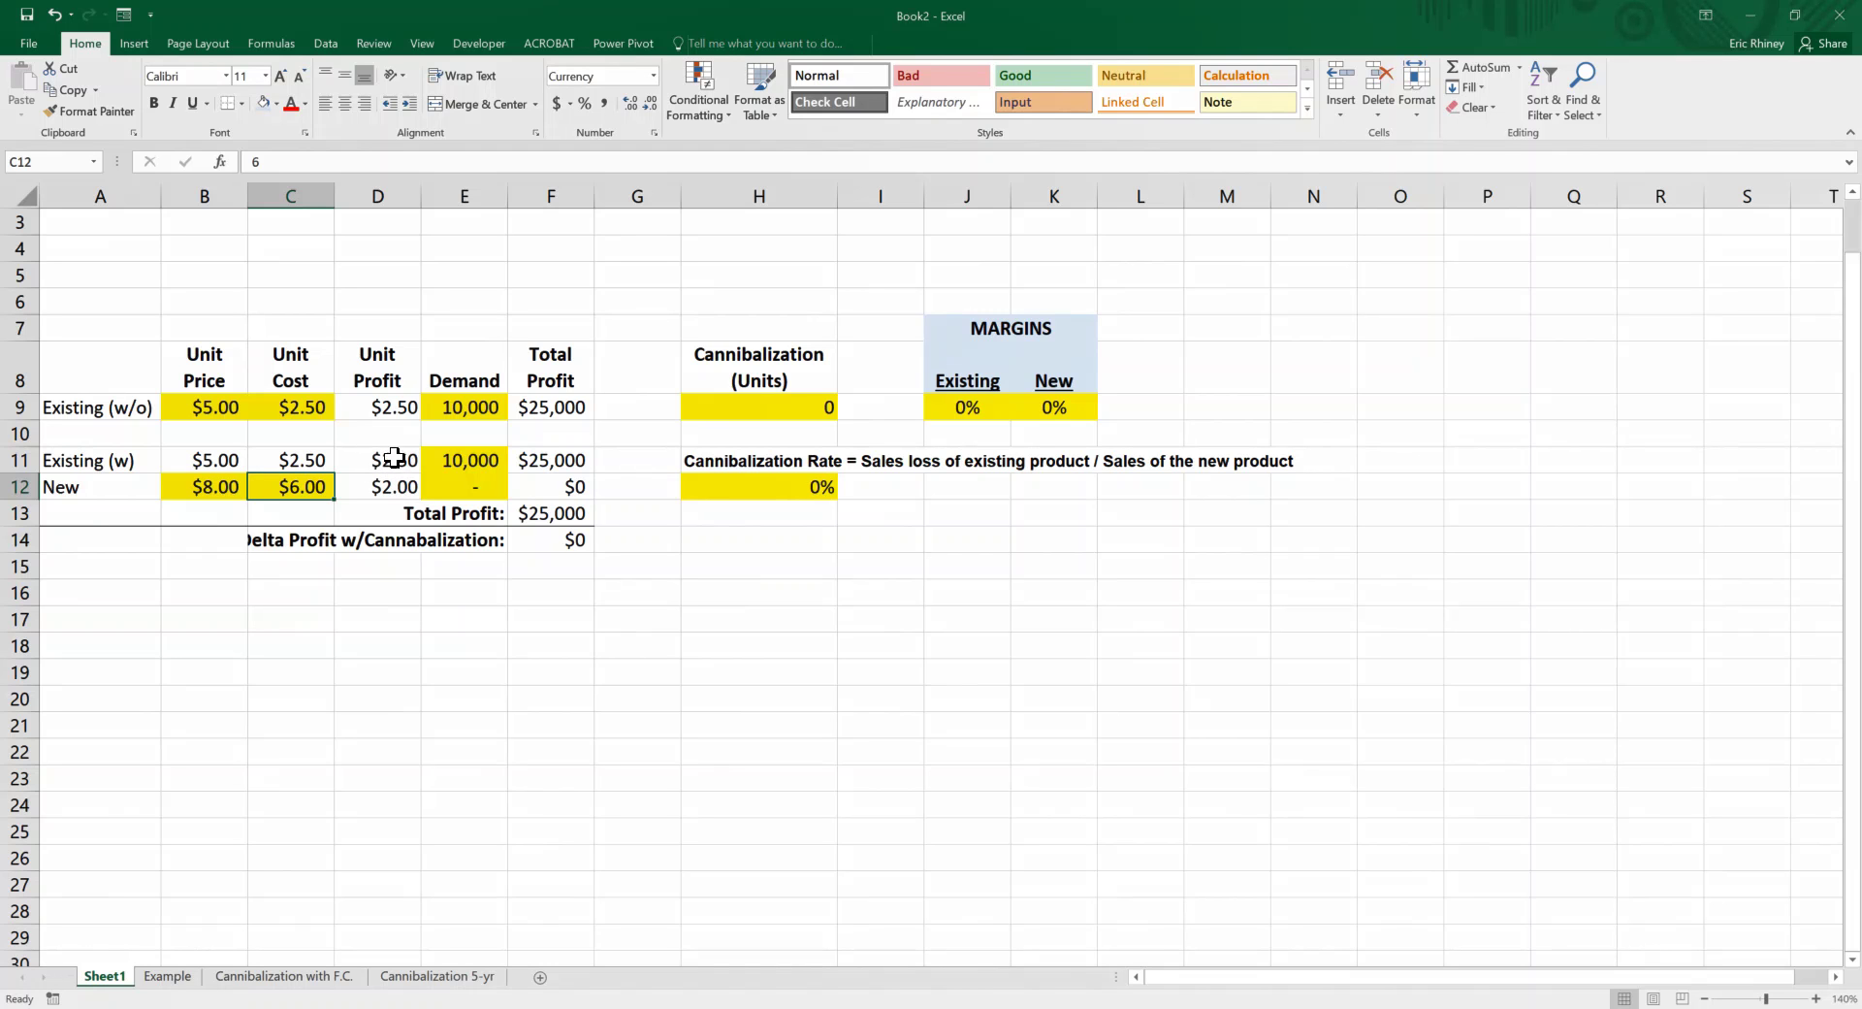
click(439, 491)
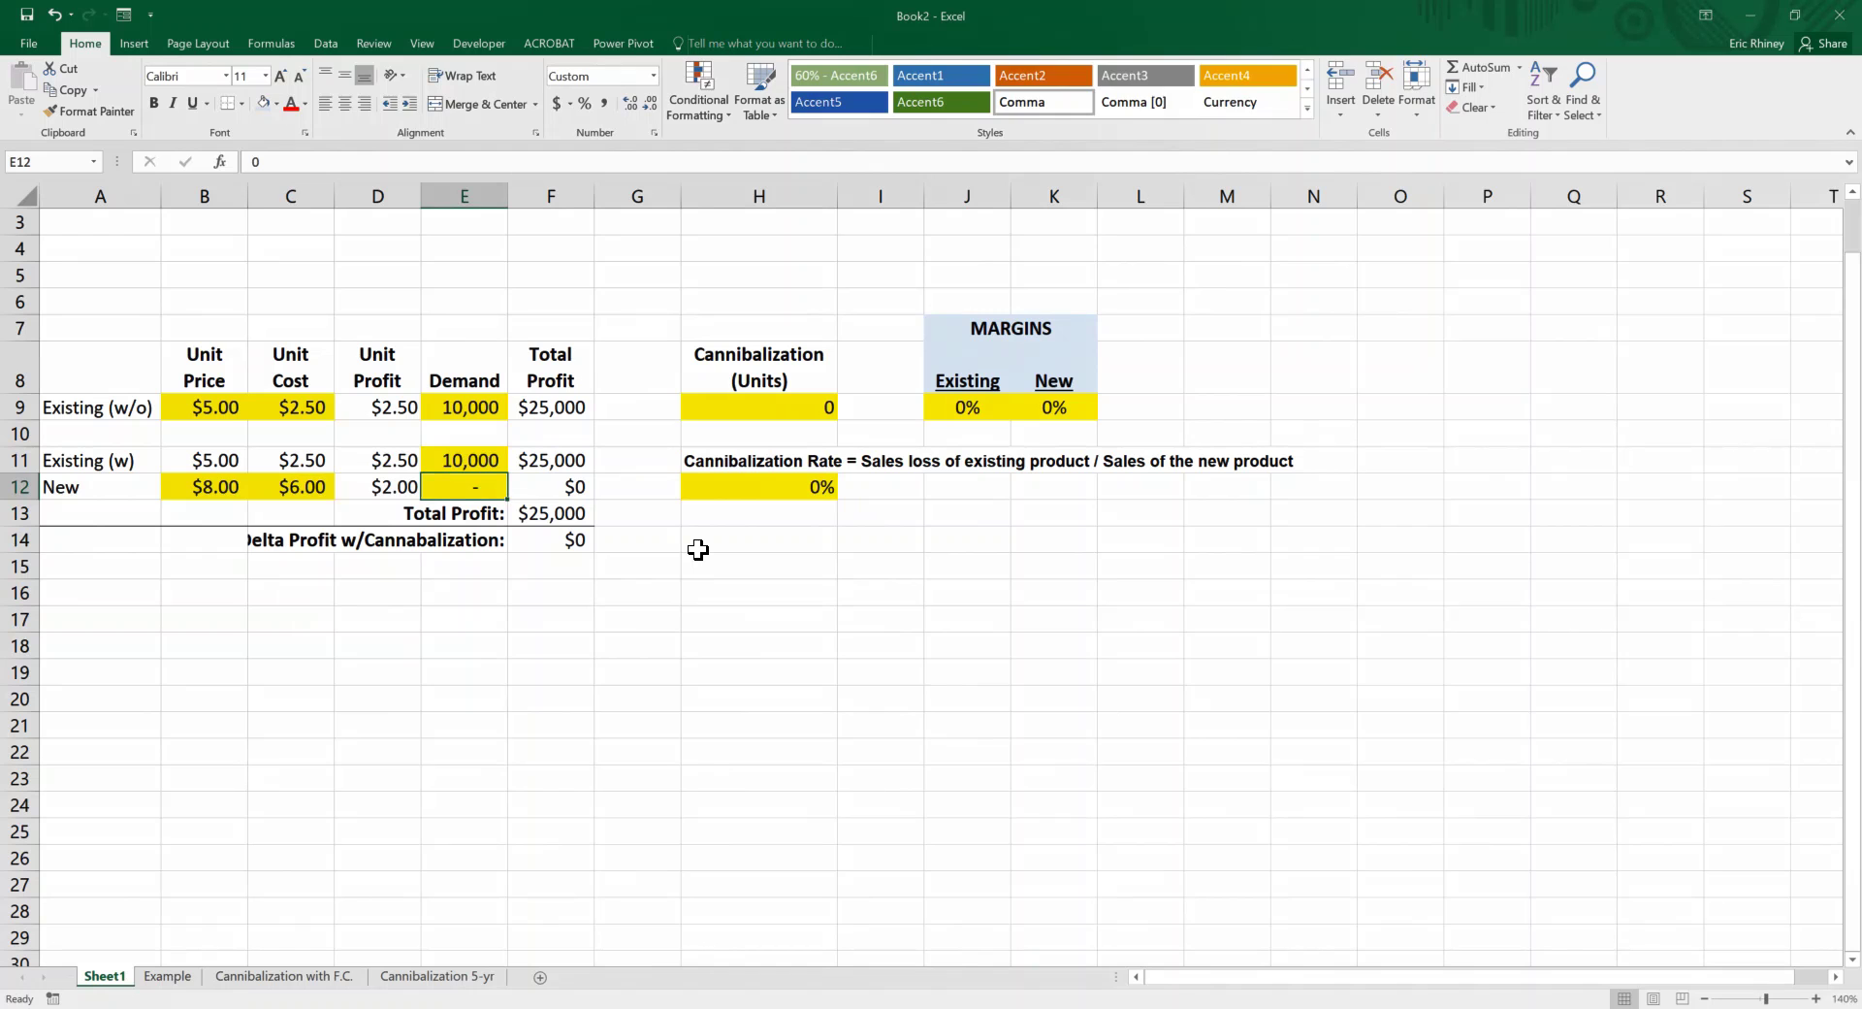
Enter 3,000 demand for the new product and a 50% cannibalization rate in H12.
text(3,)
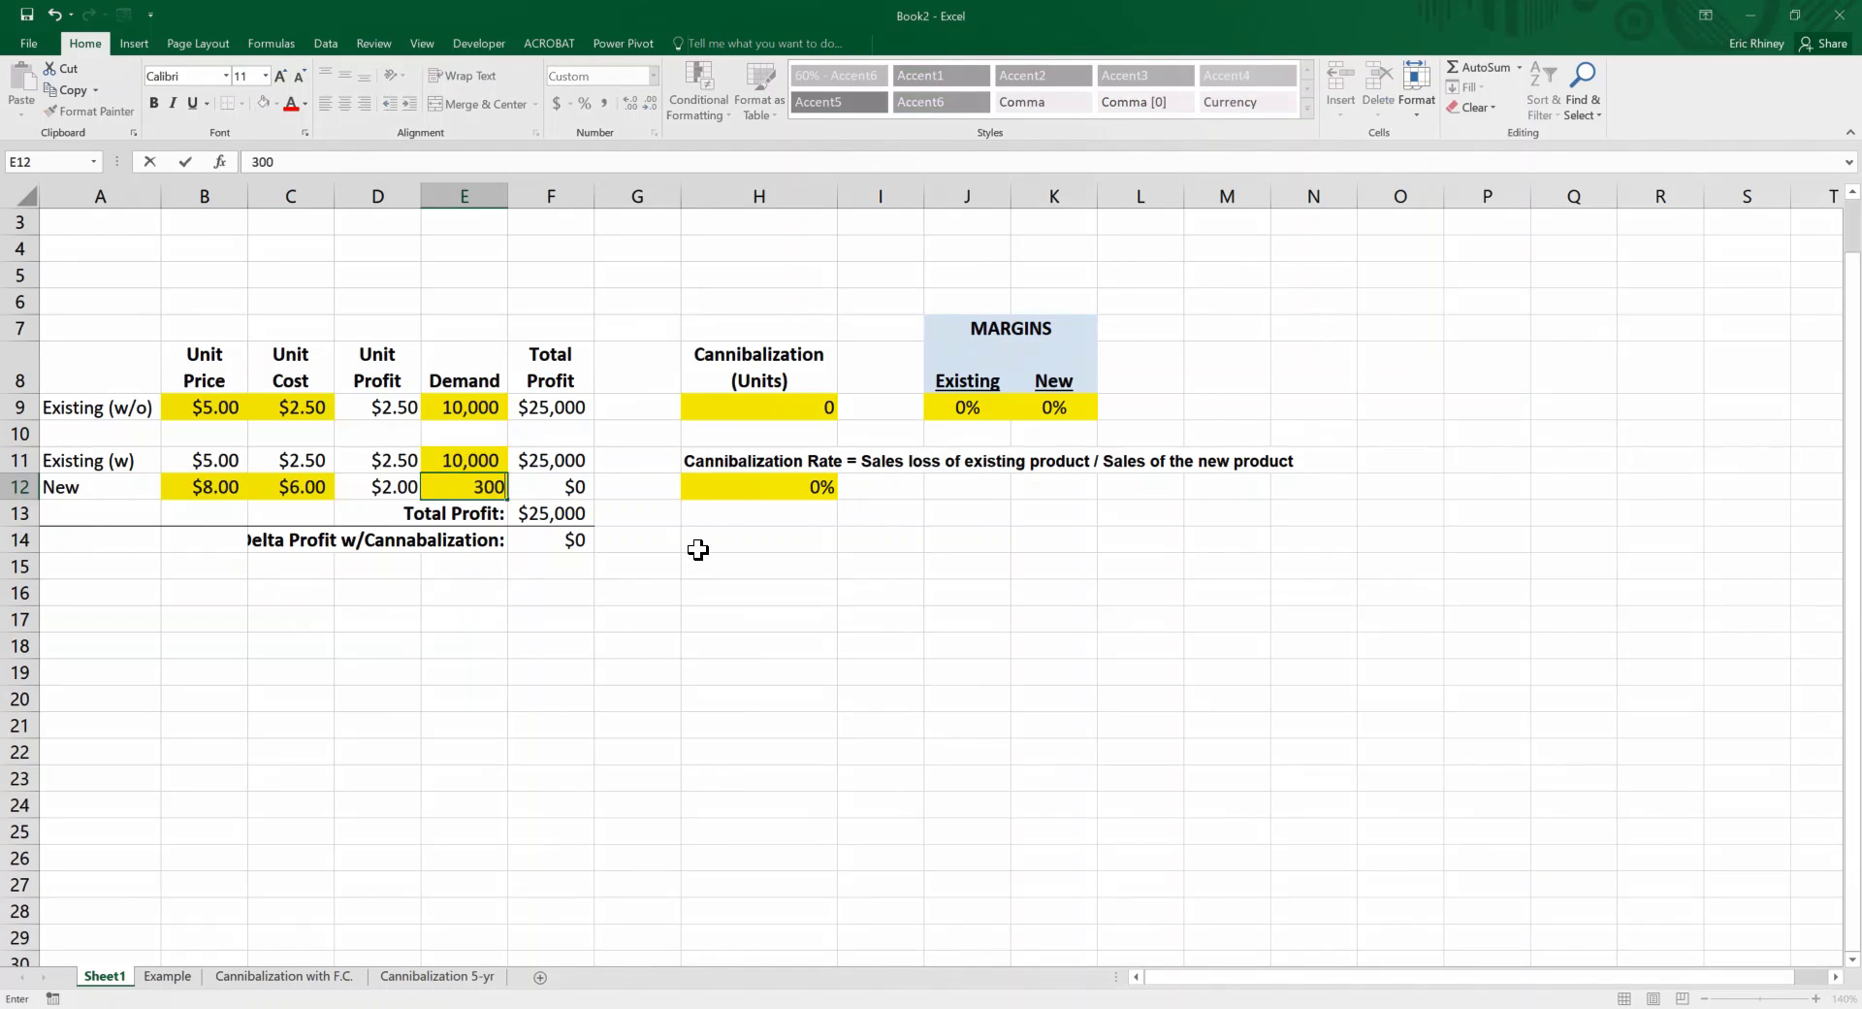
text(000)
key(Return)
key(Up)
key(Right)
key(Right)
key(Right)
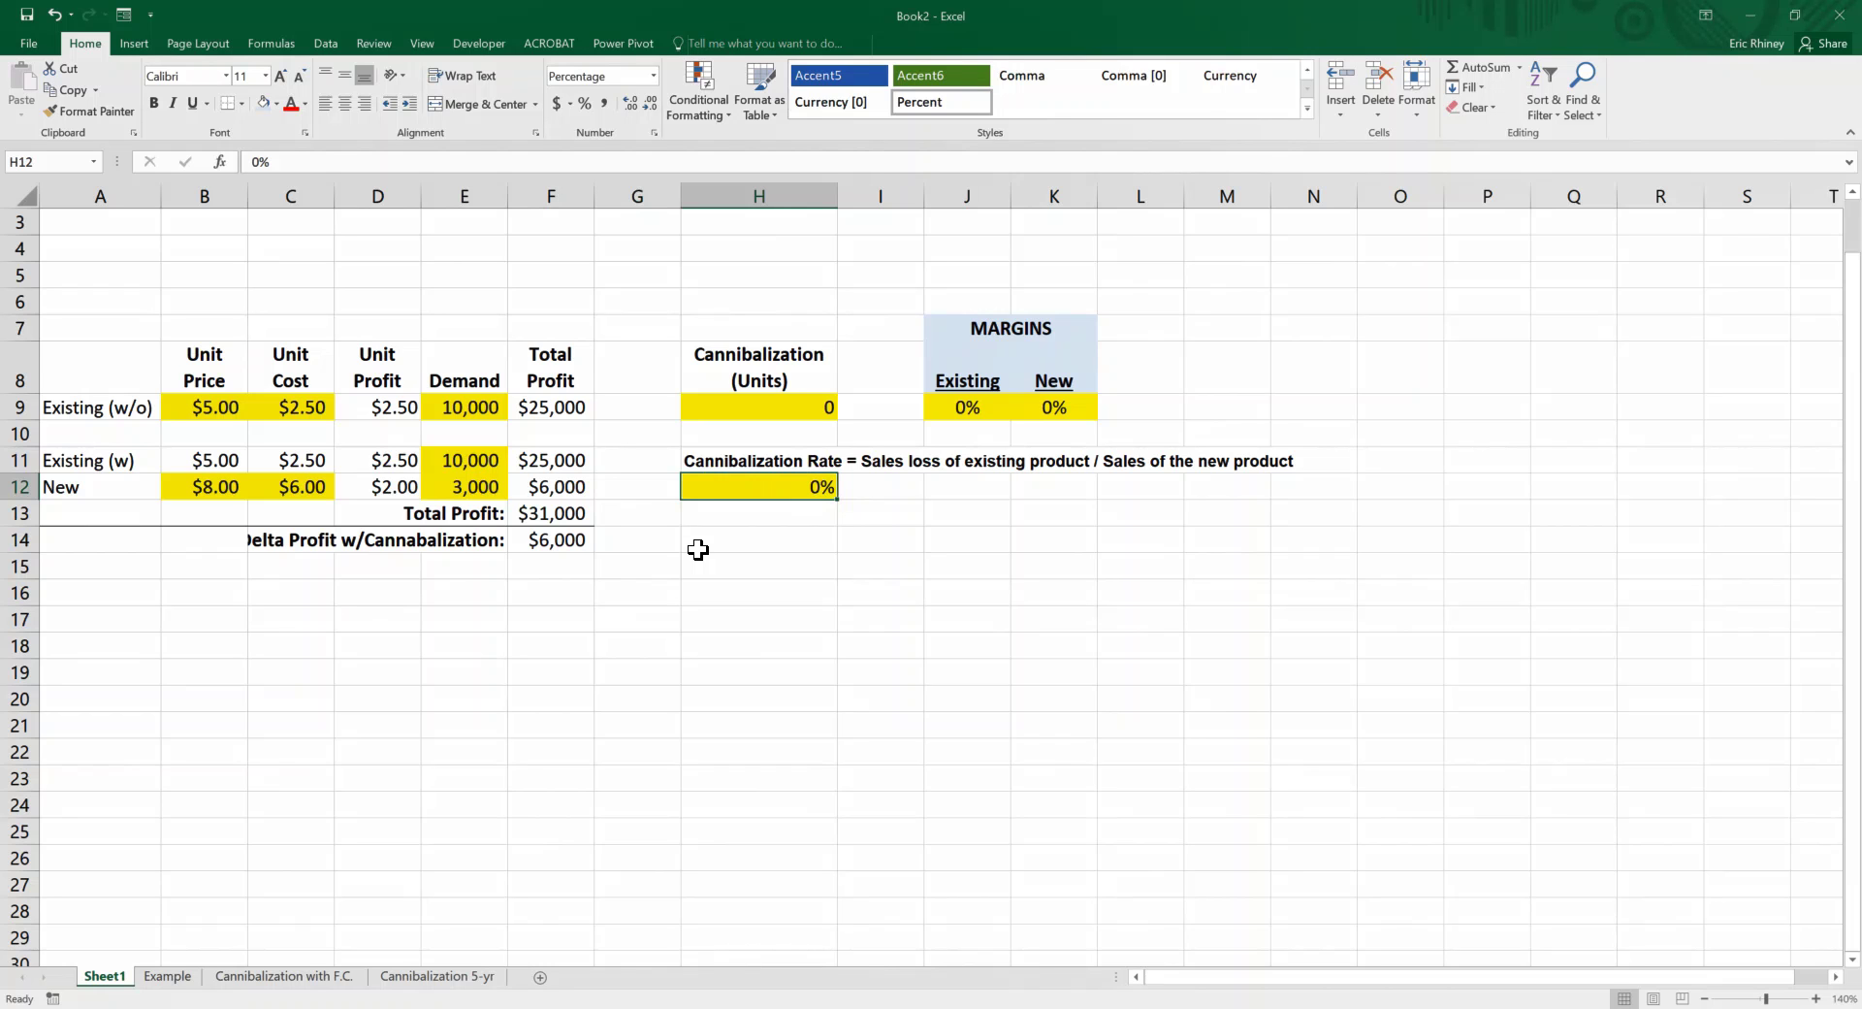
text(50)
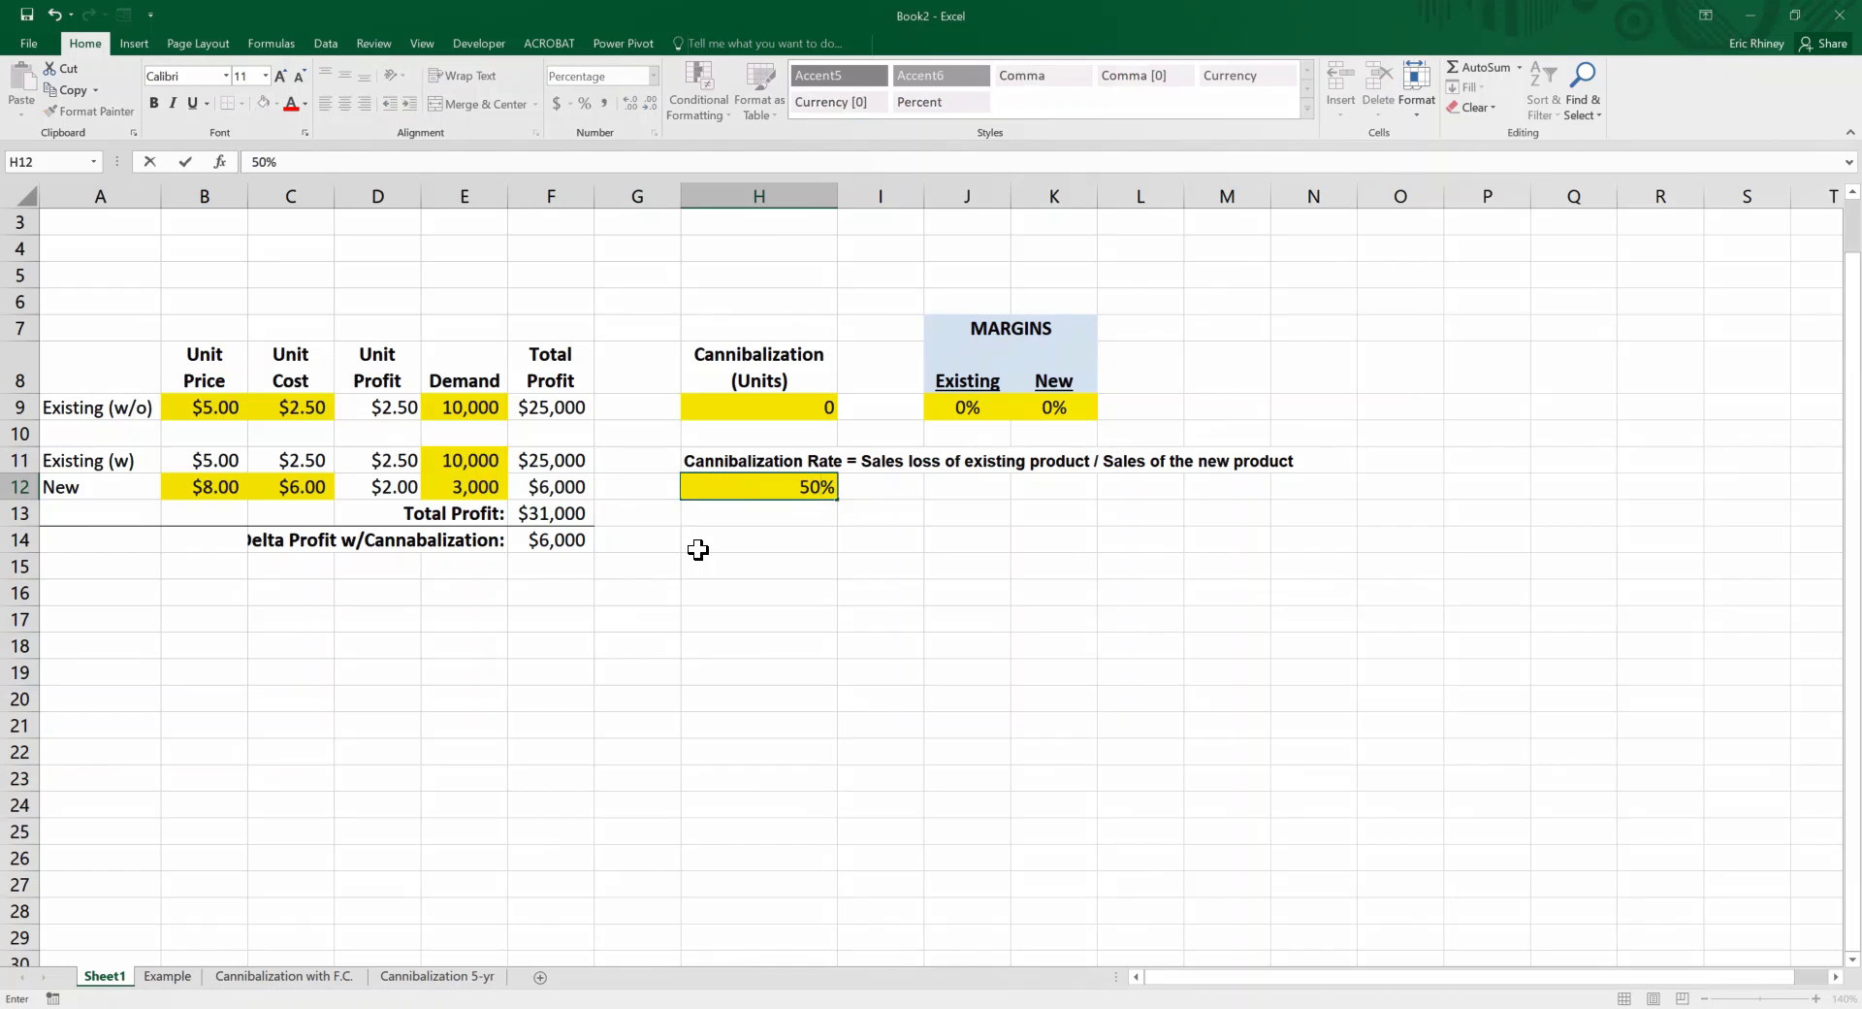
key(Return)
key(Up)
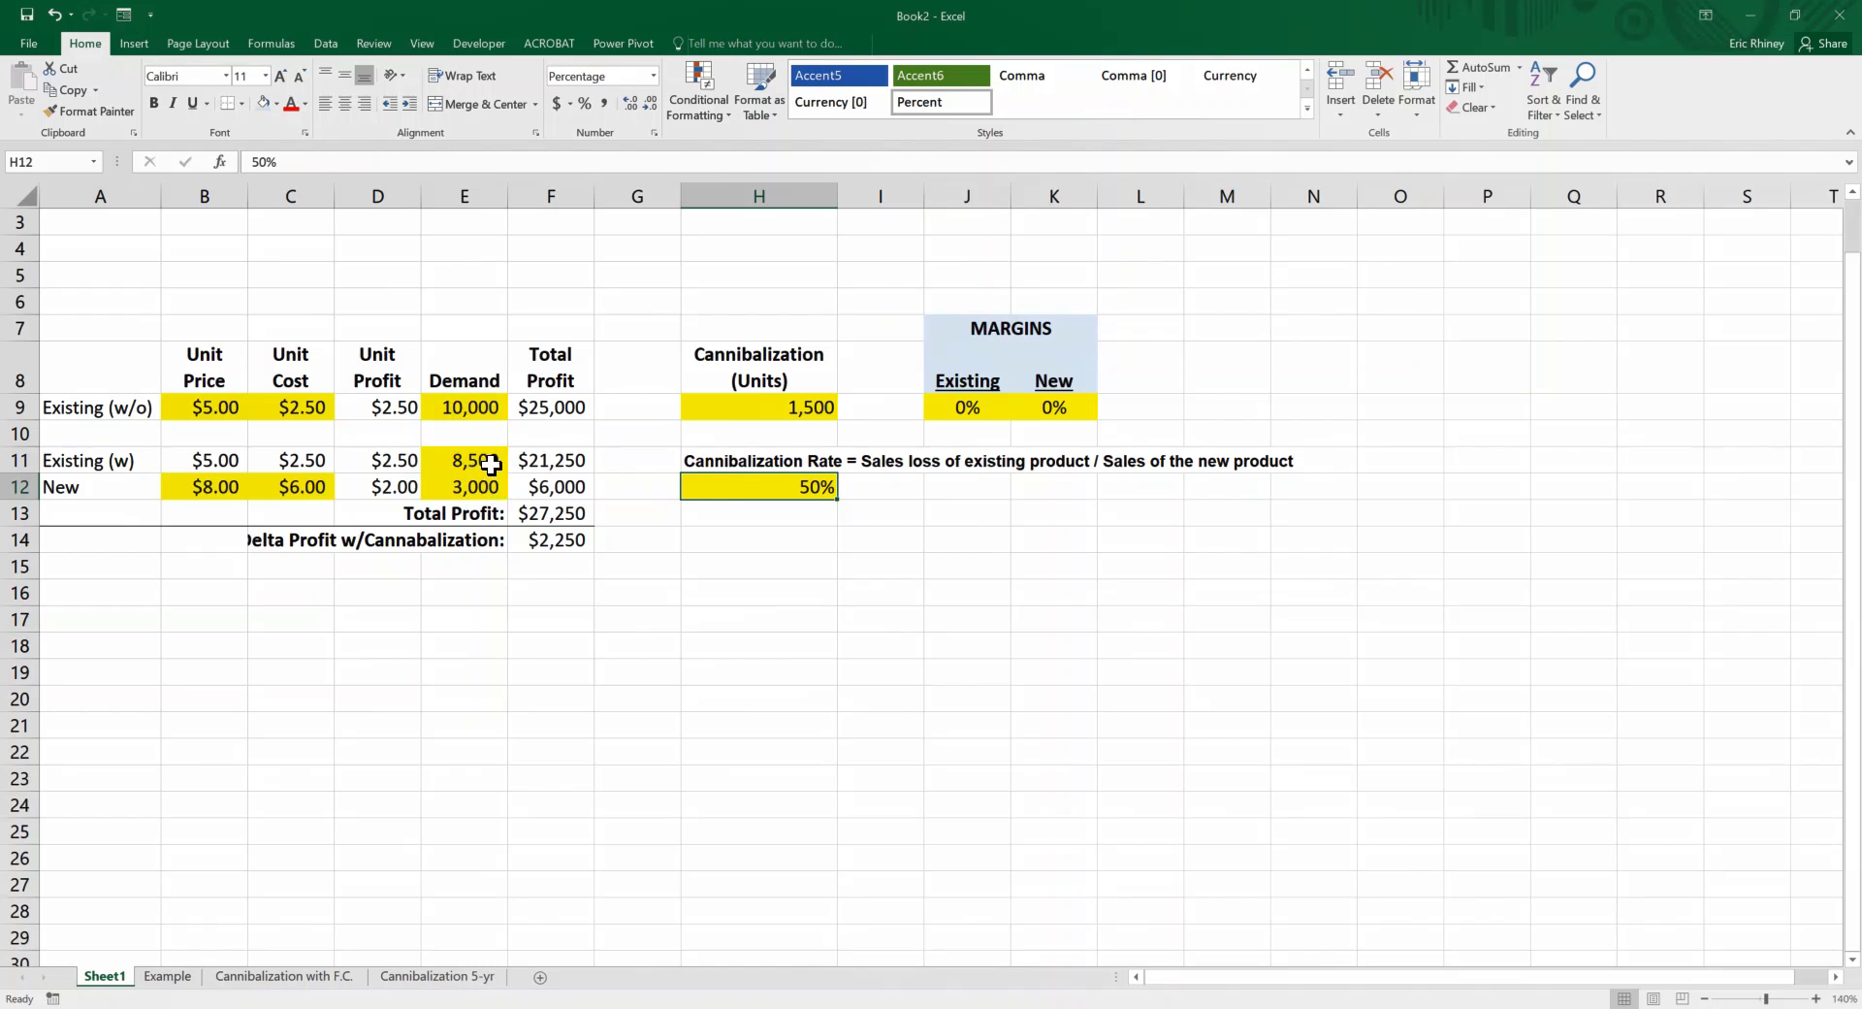
Review the total profit and delta profit (=F13-F9) formulas in column F.
click(538, 462)
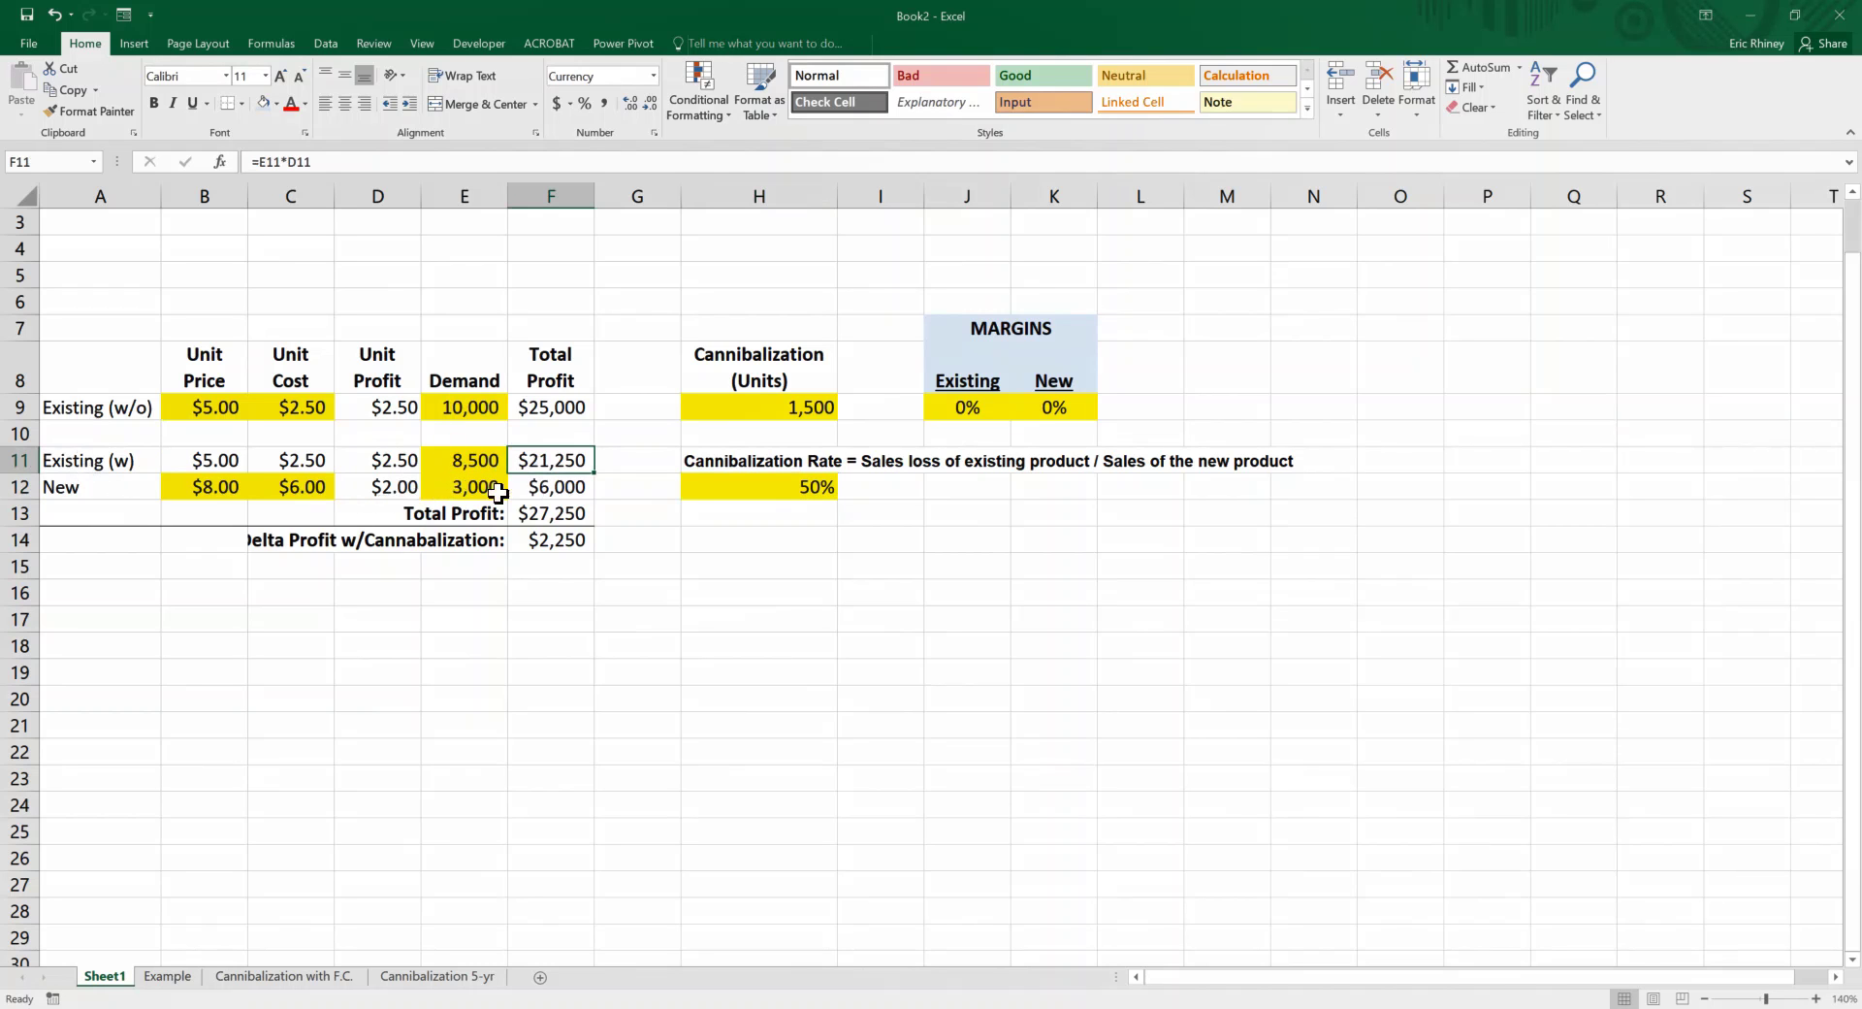
drag(526, 460, 527, 477)
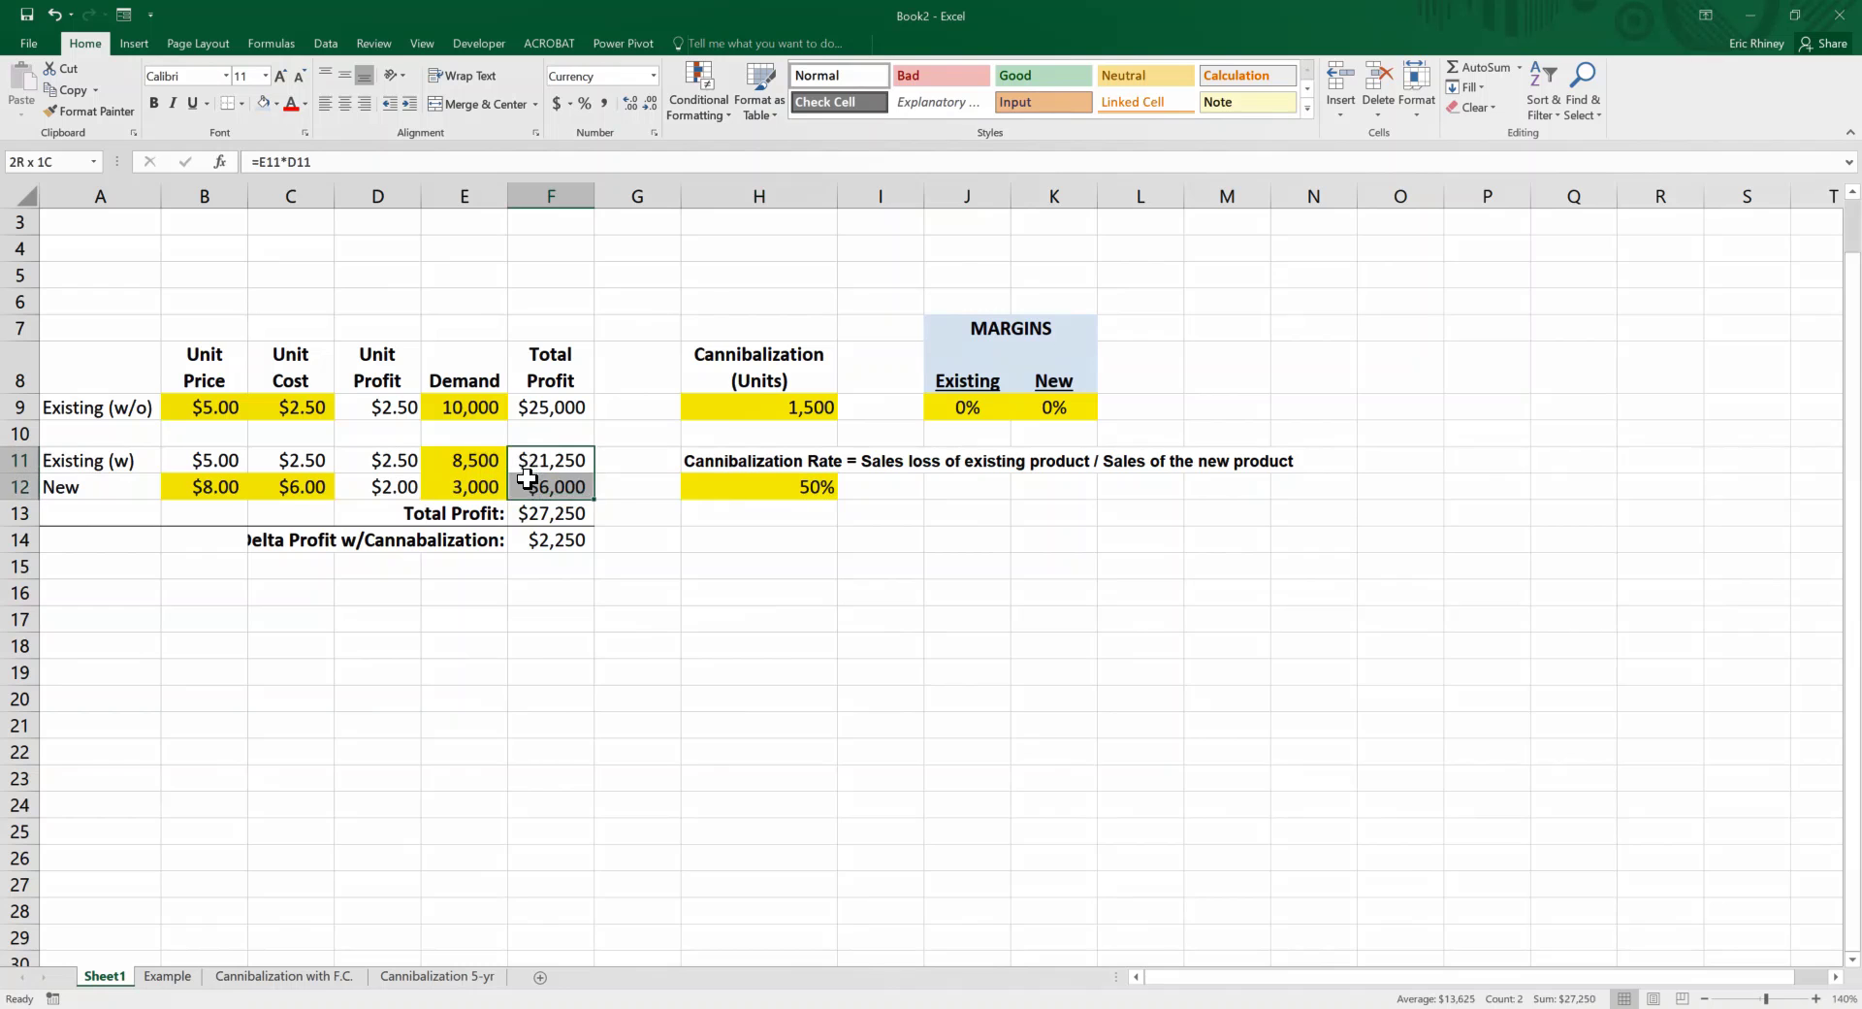
click(526, 511)
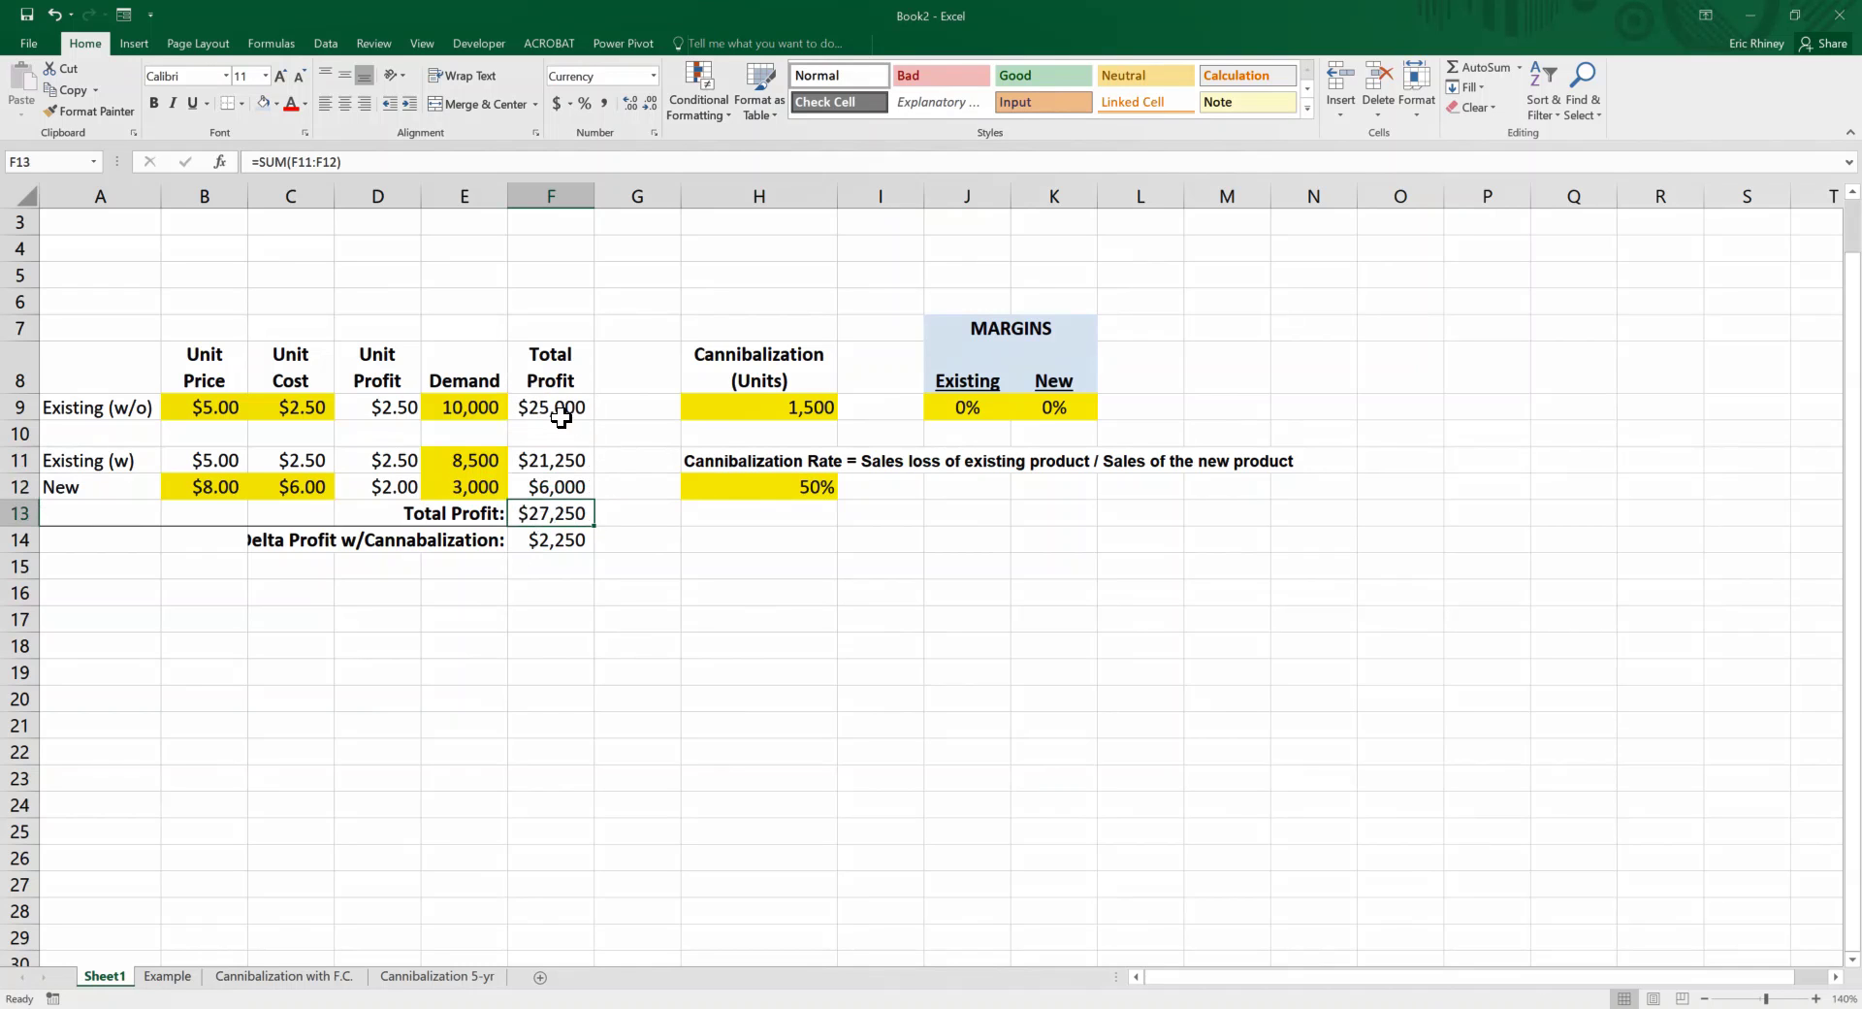
click(522, 544)
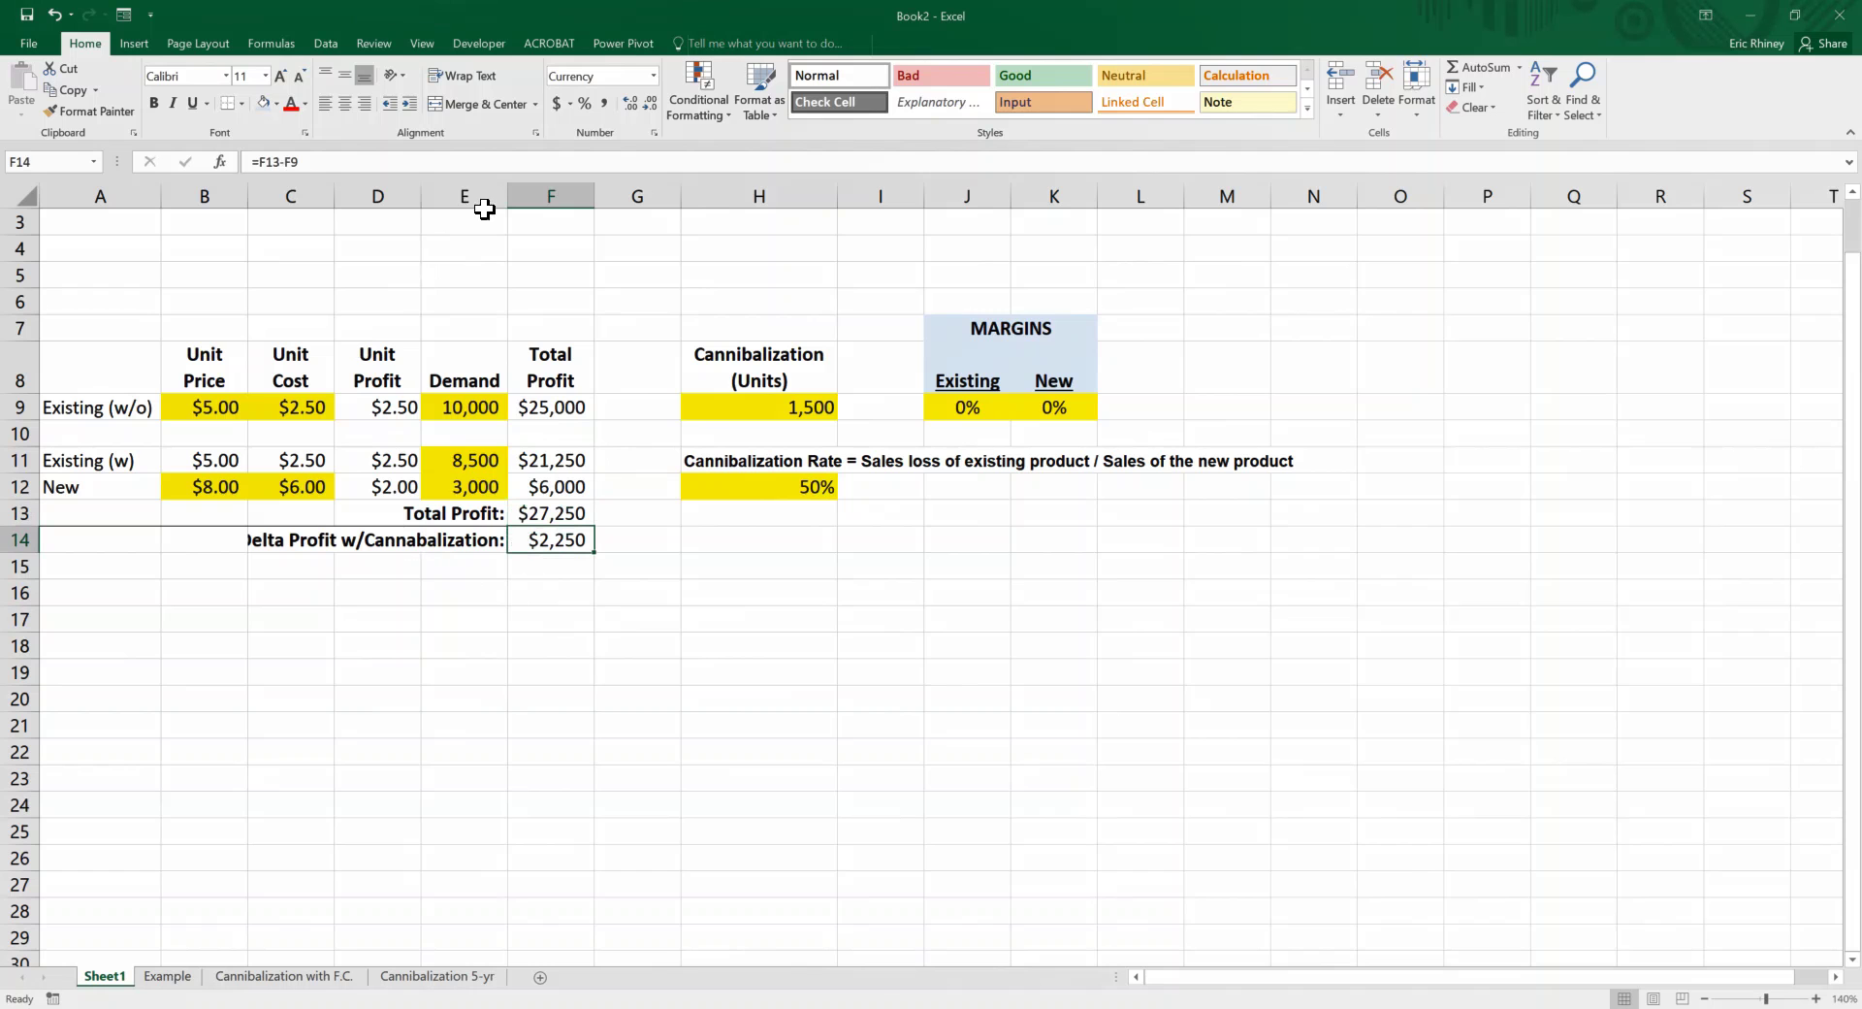
Widen column D so the Unit Profit heading fits on one line.
drag(425, 202, 430, 202)
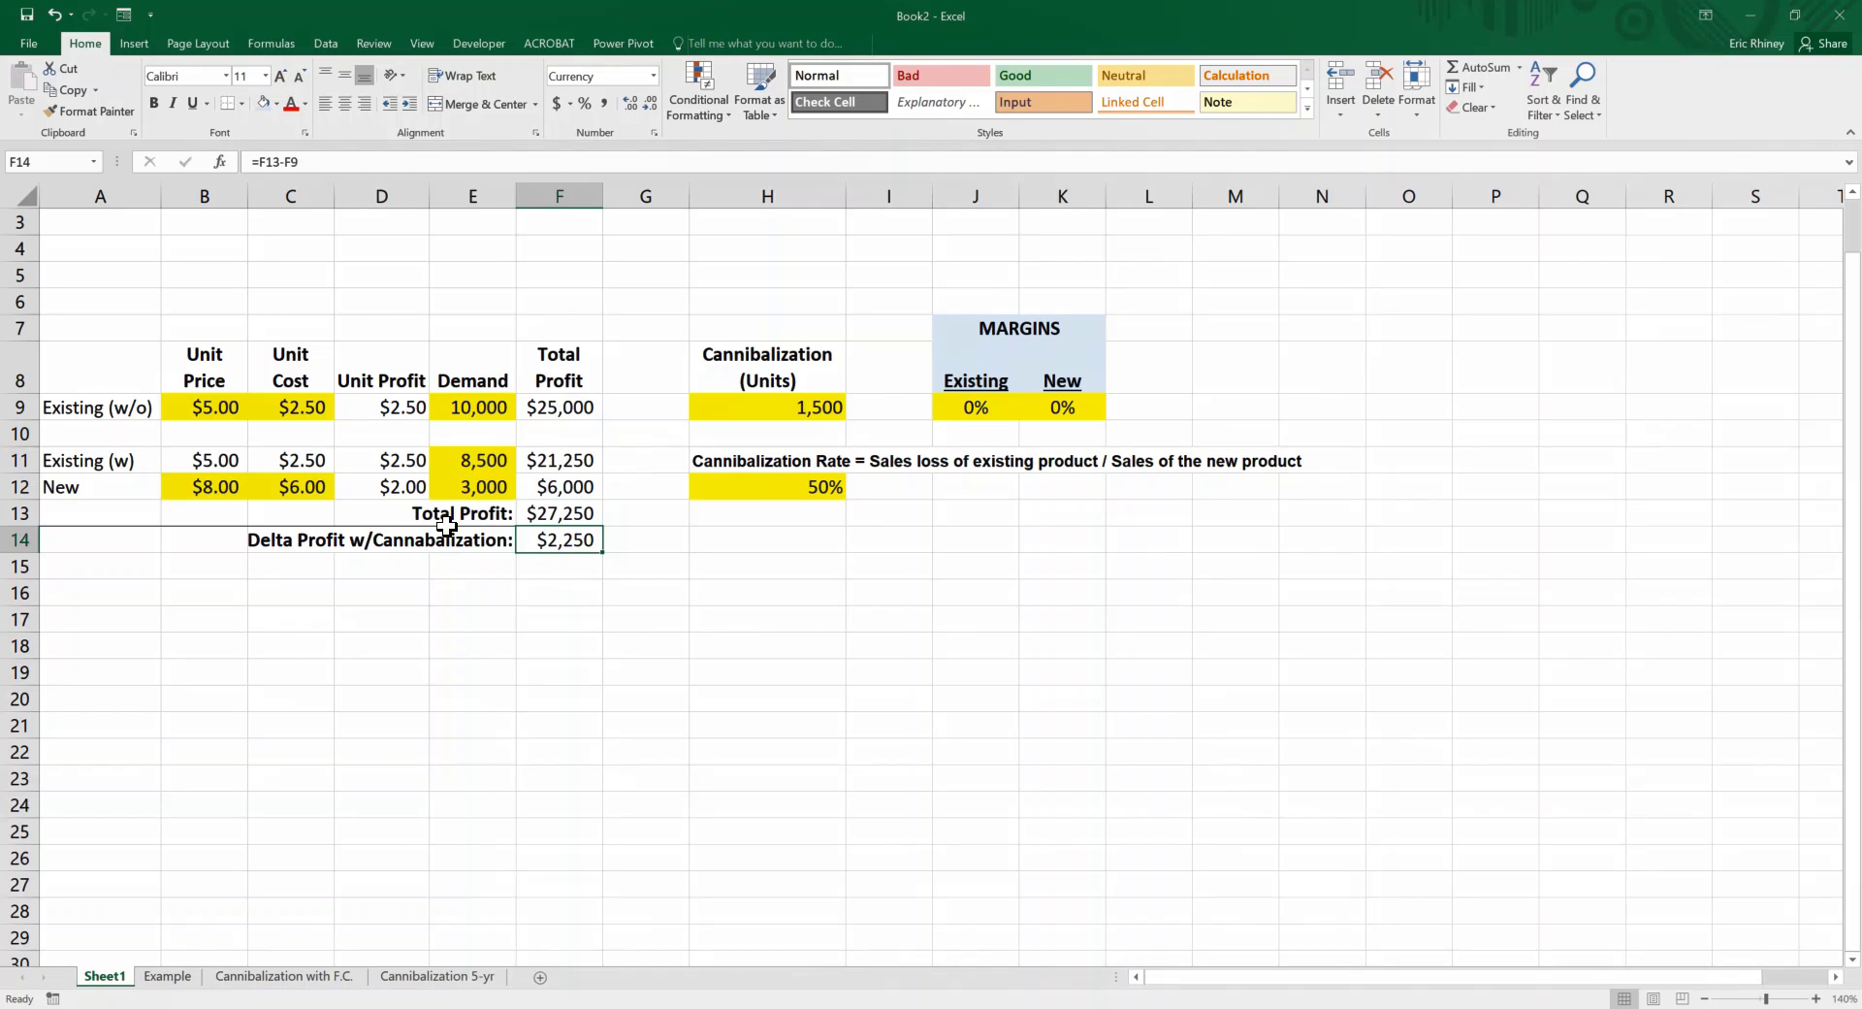
click(312, 404)
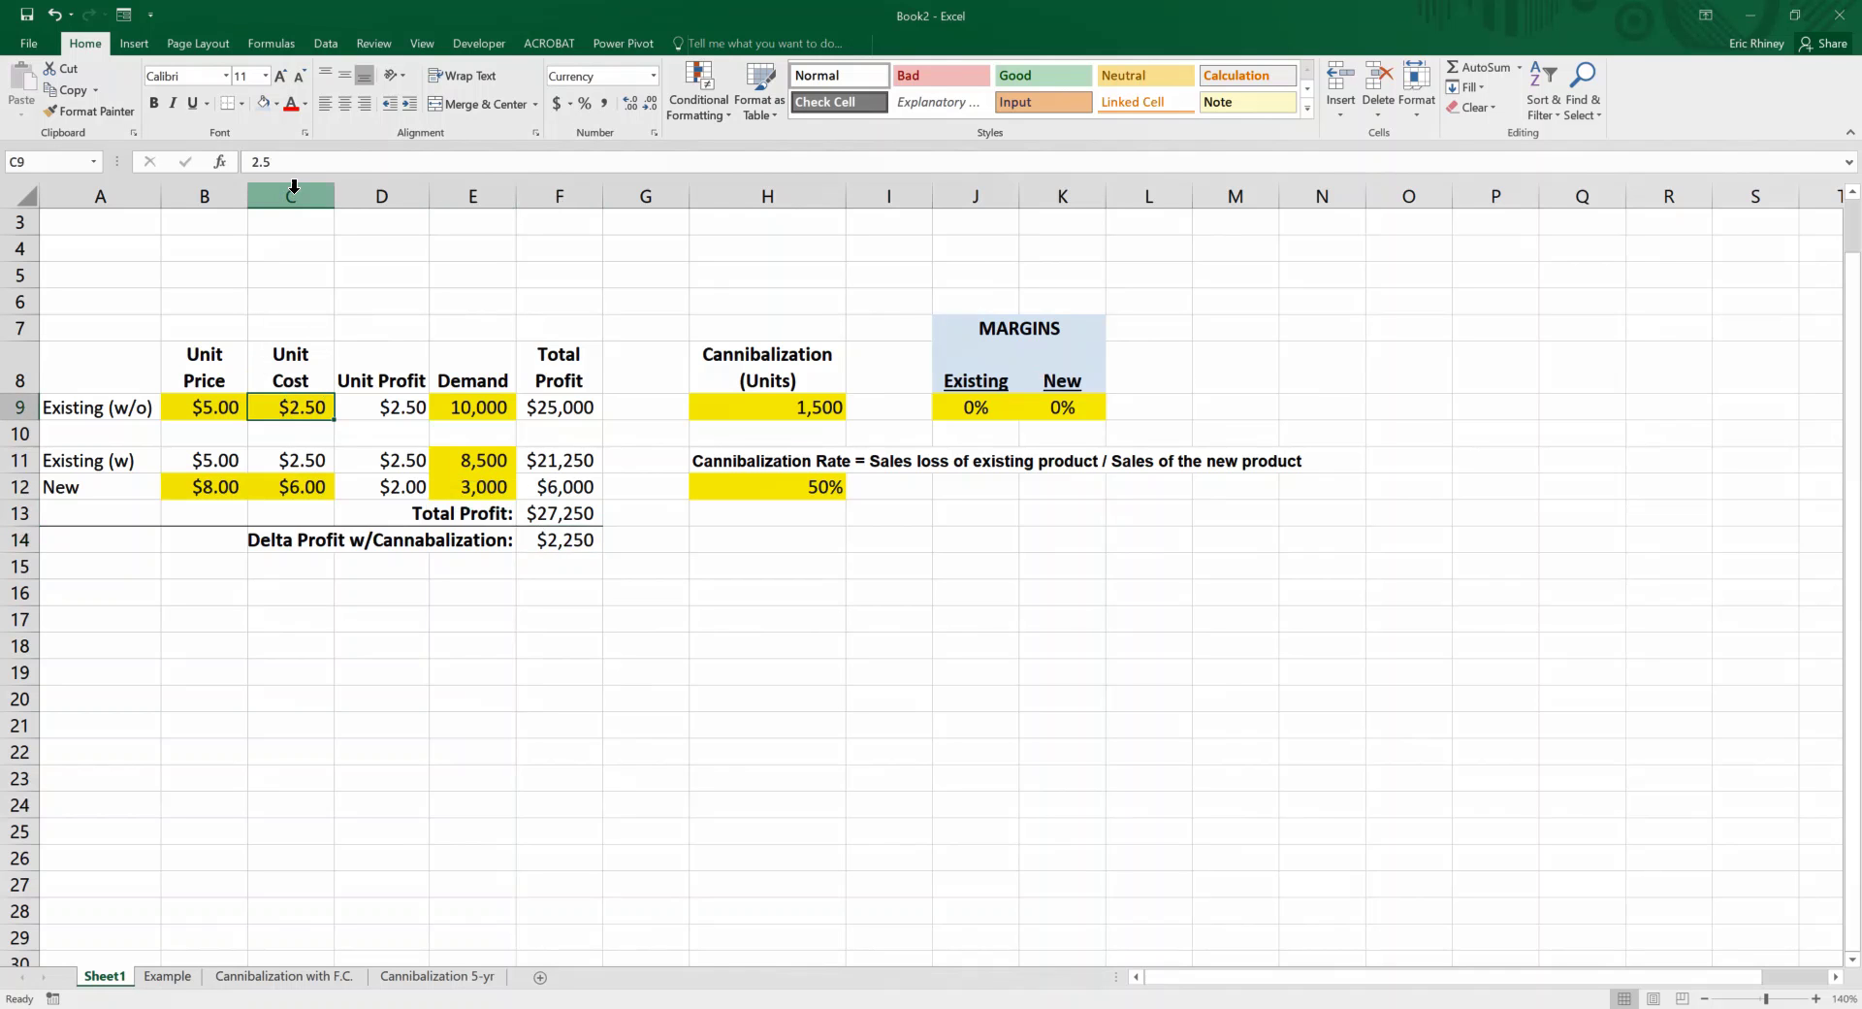
click(965, 406)
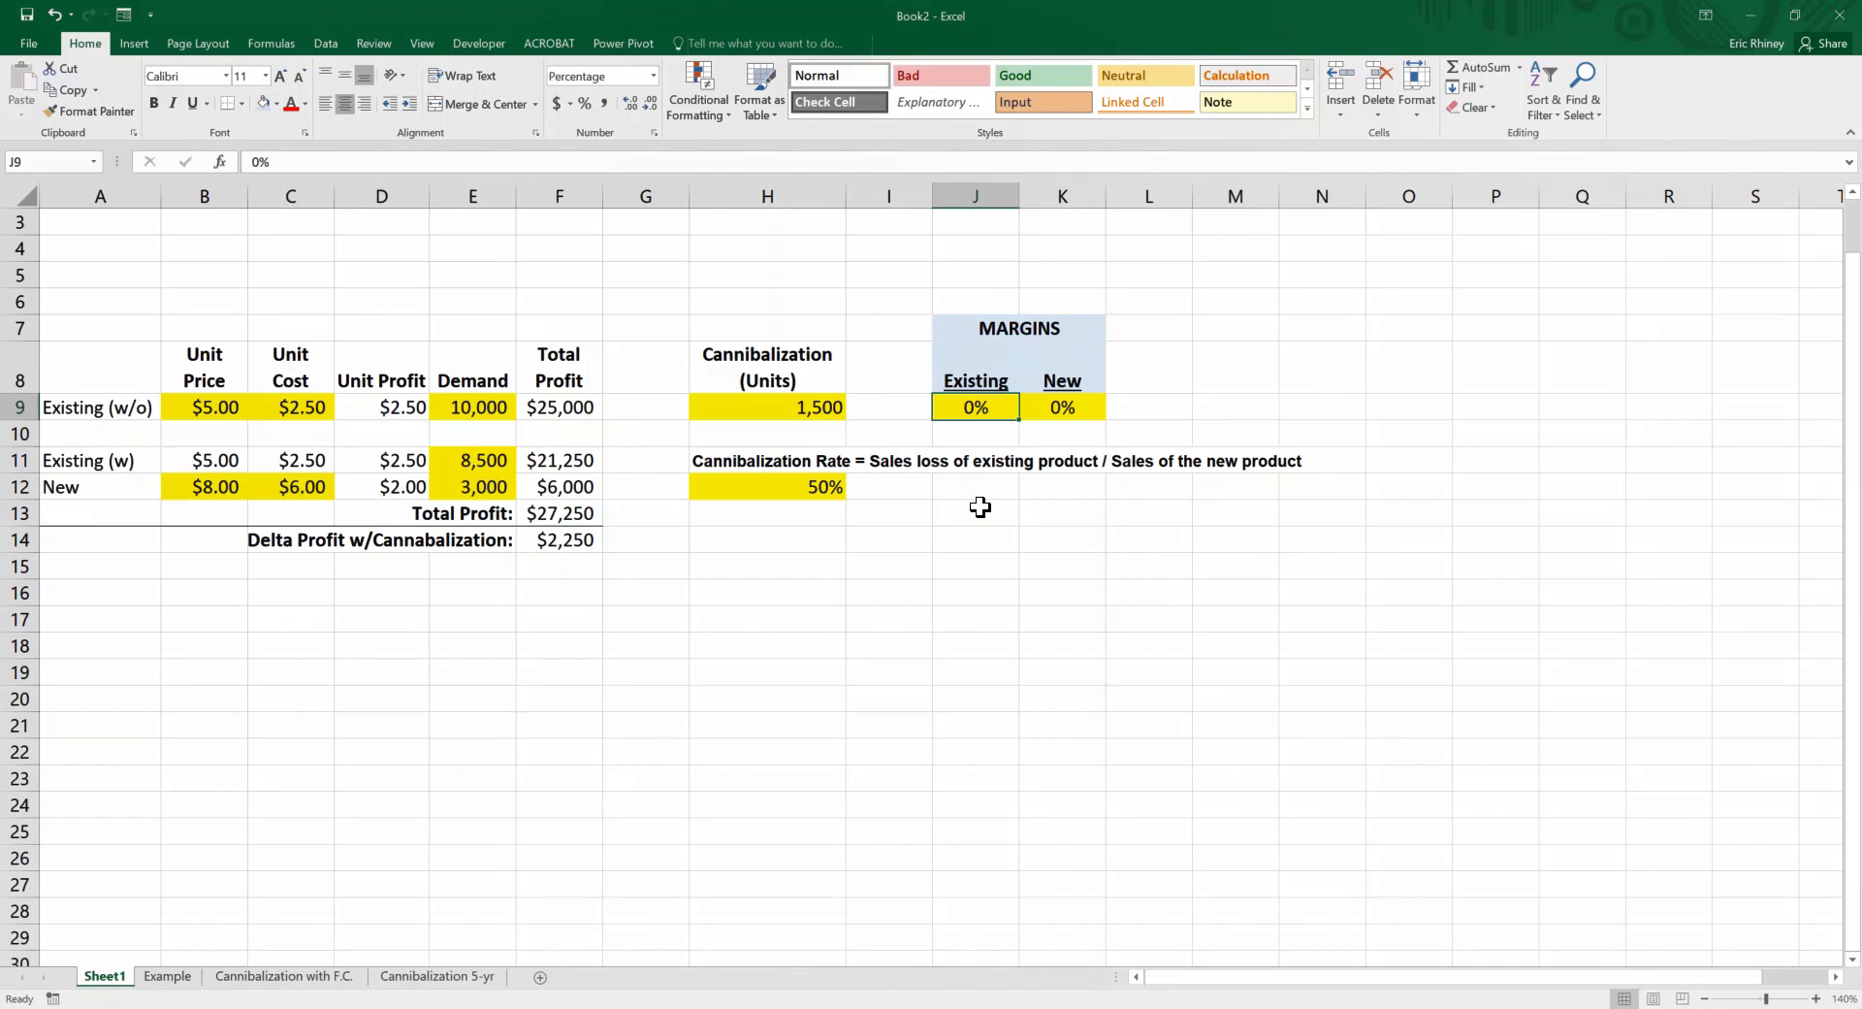
Enter margins of 50% for Existing in J9 and 75% for New in K9.
text(50)
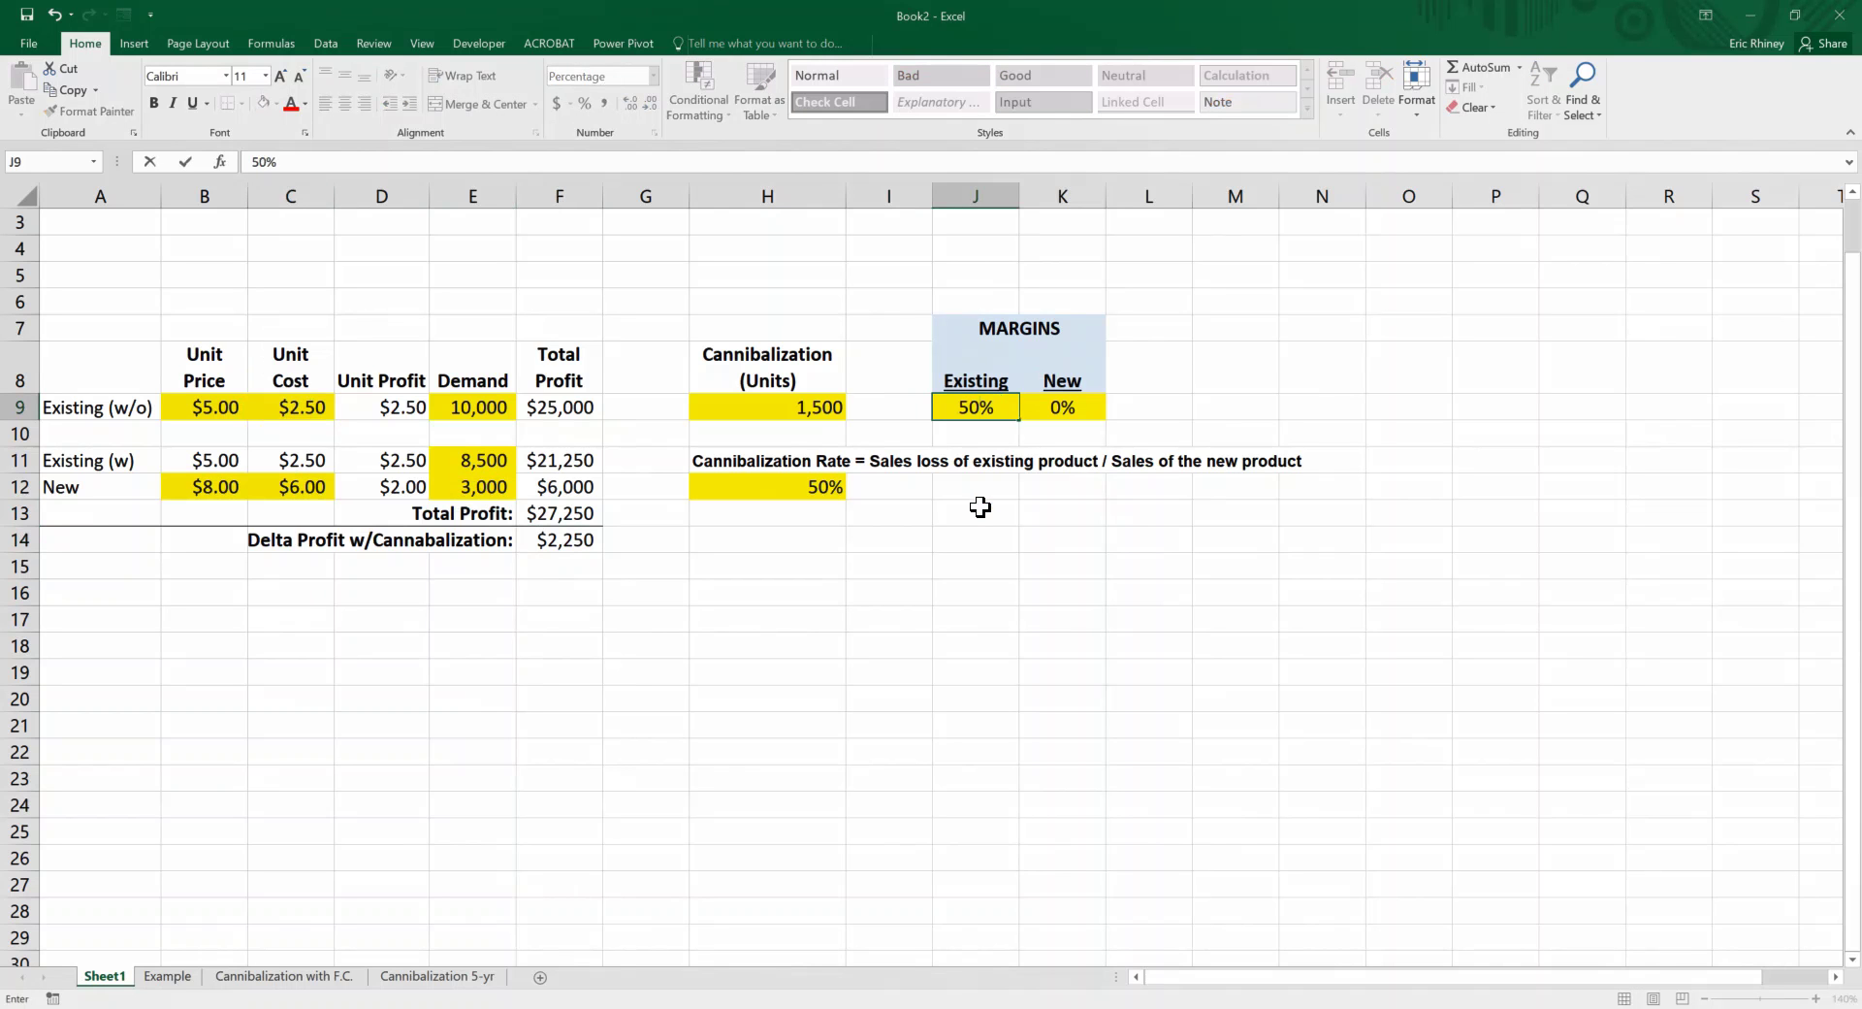
key(Tab)
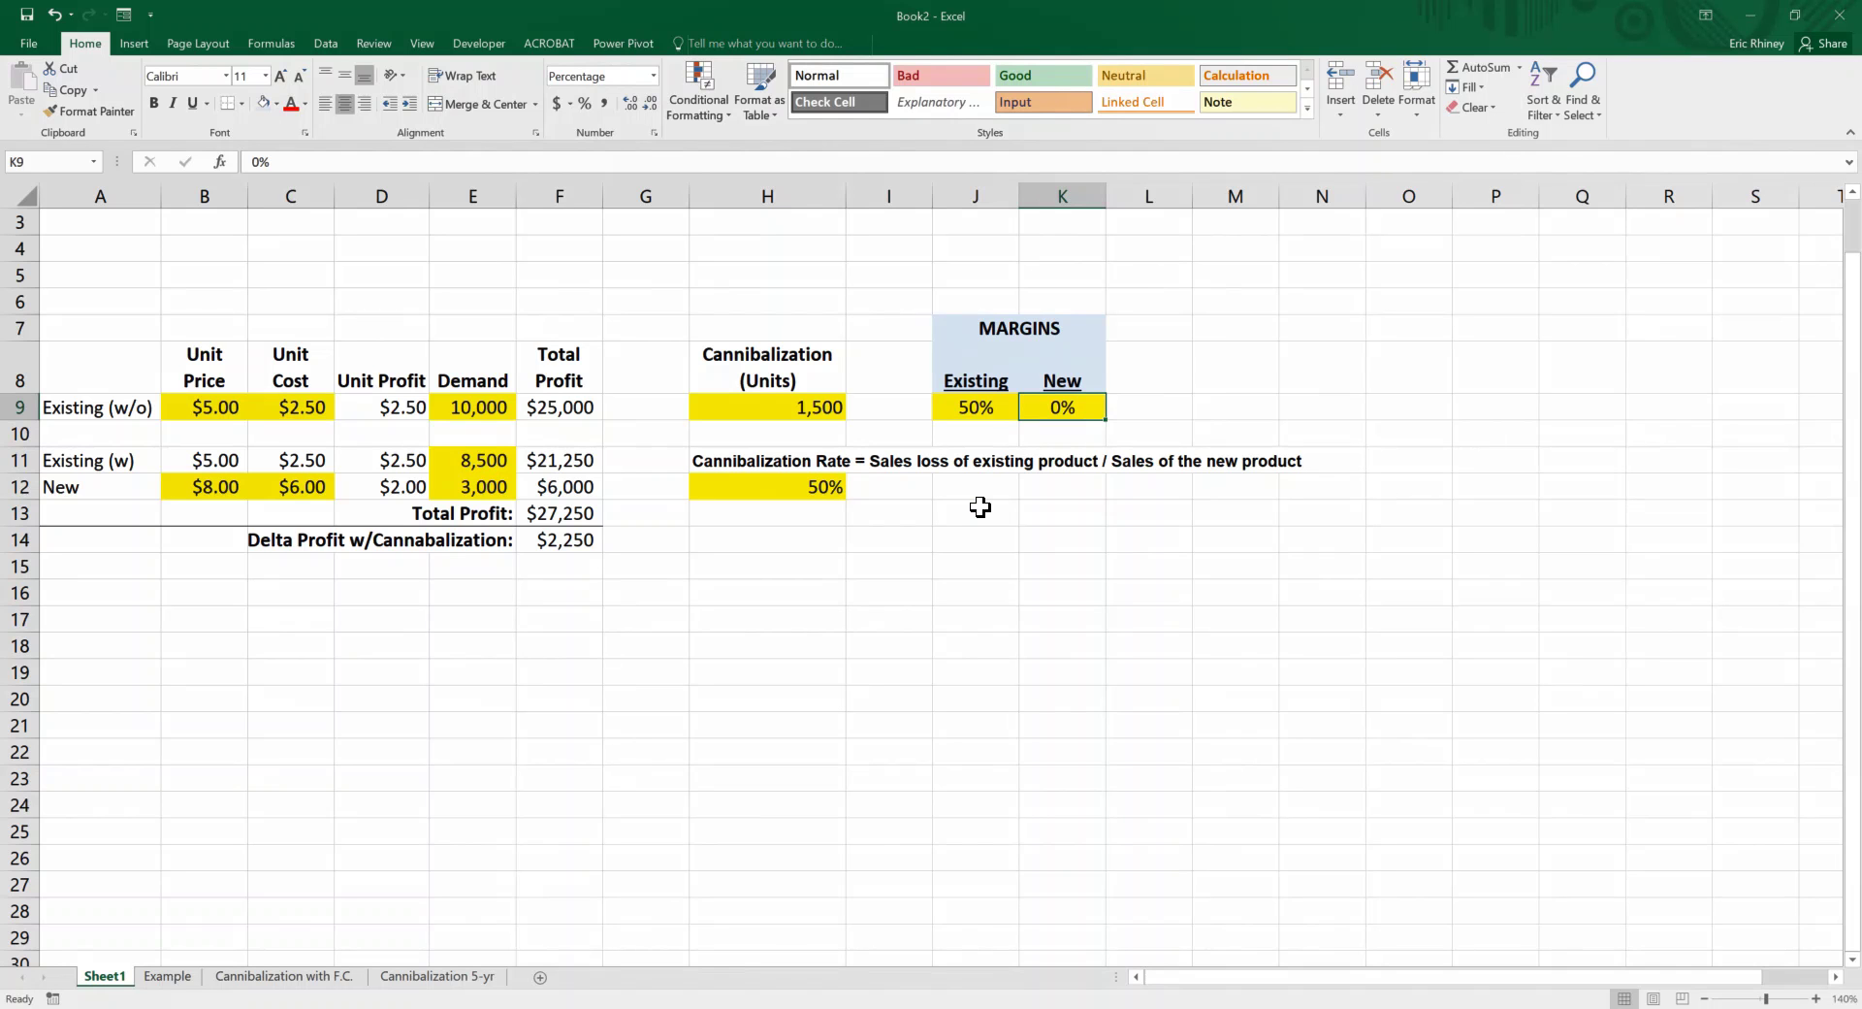
text(75)
key(Return)
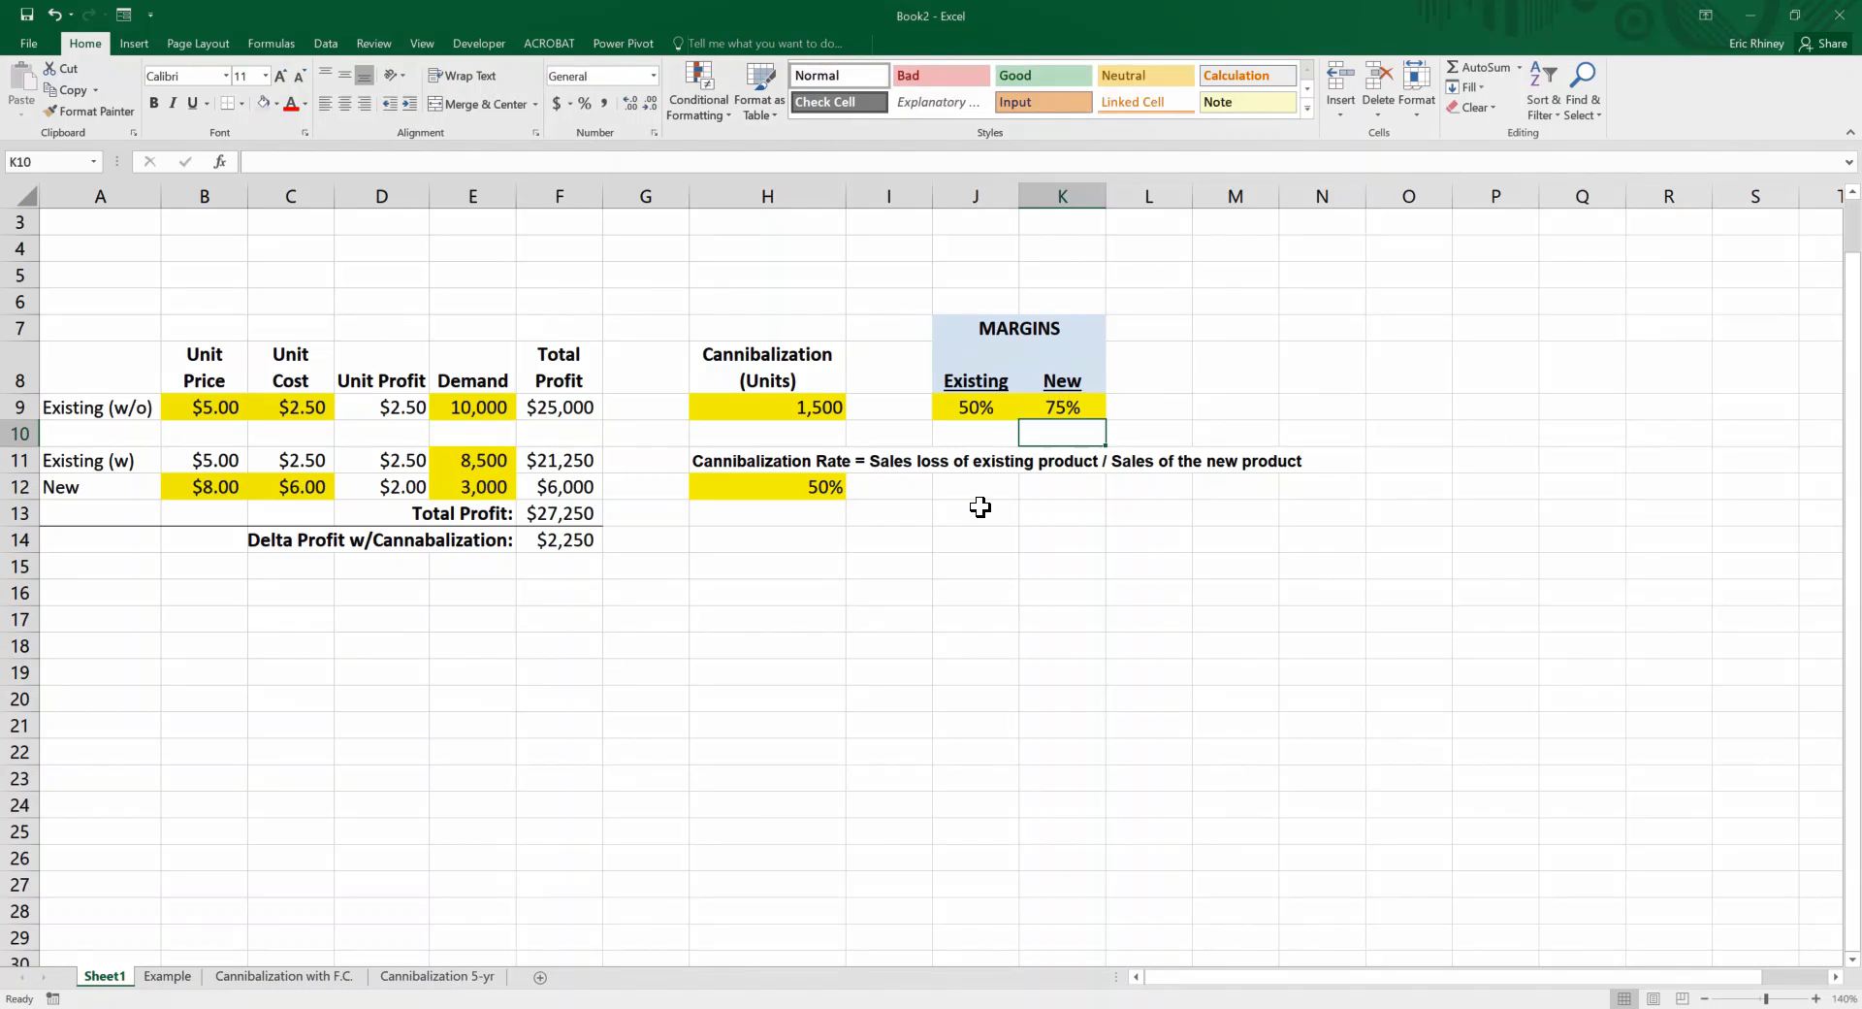
key(Up)
key(Left)
key(Left)
key(Left)
key(Left)
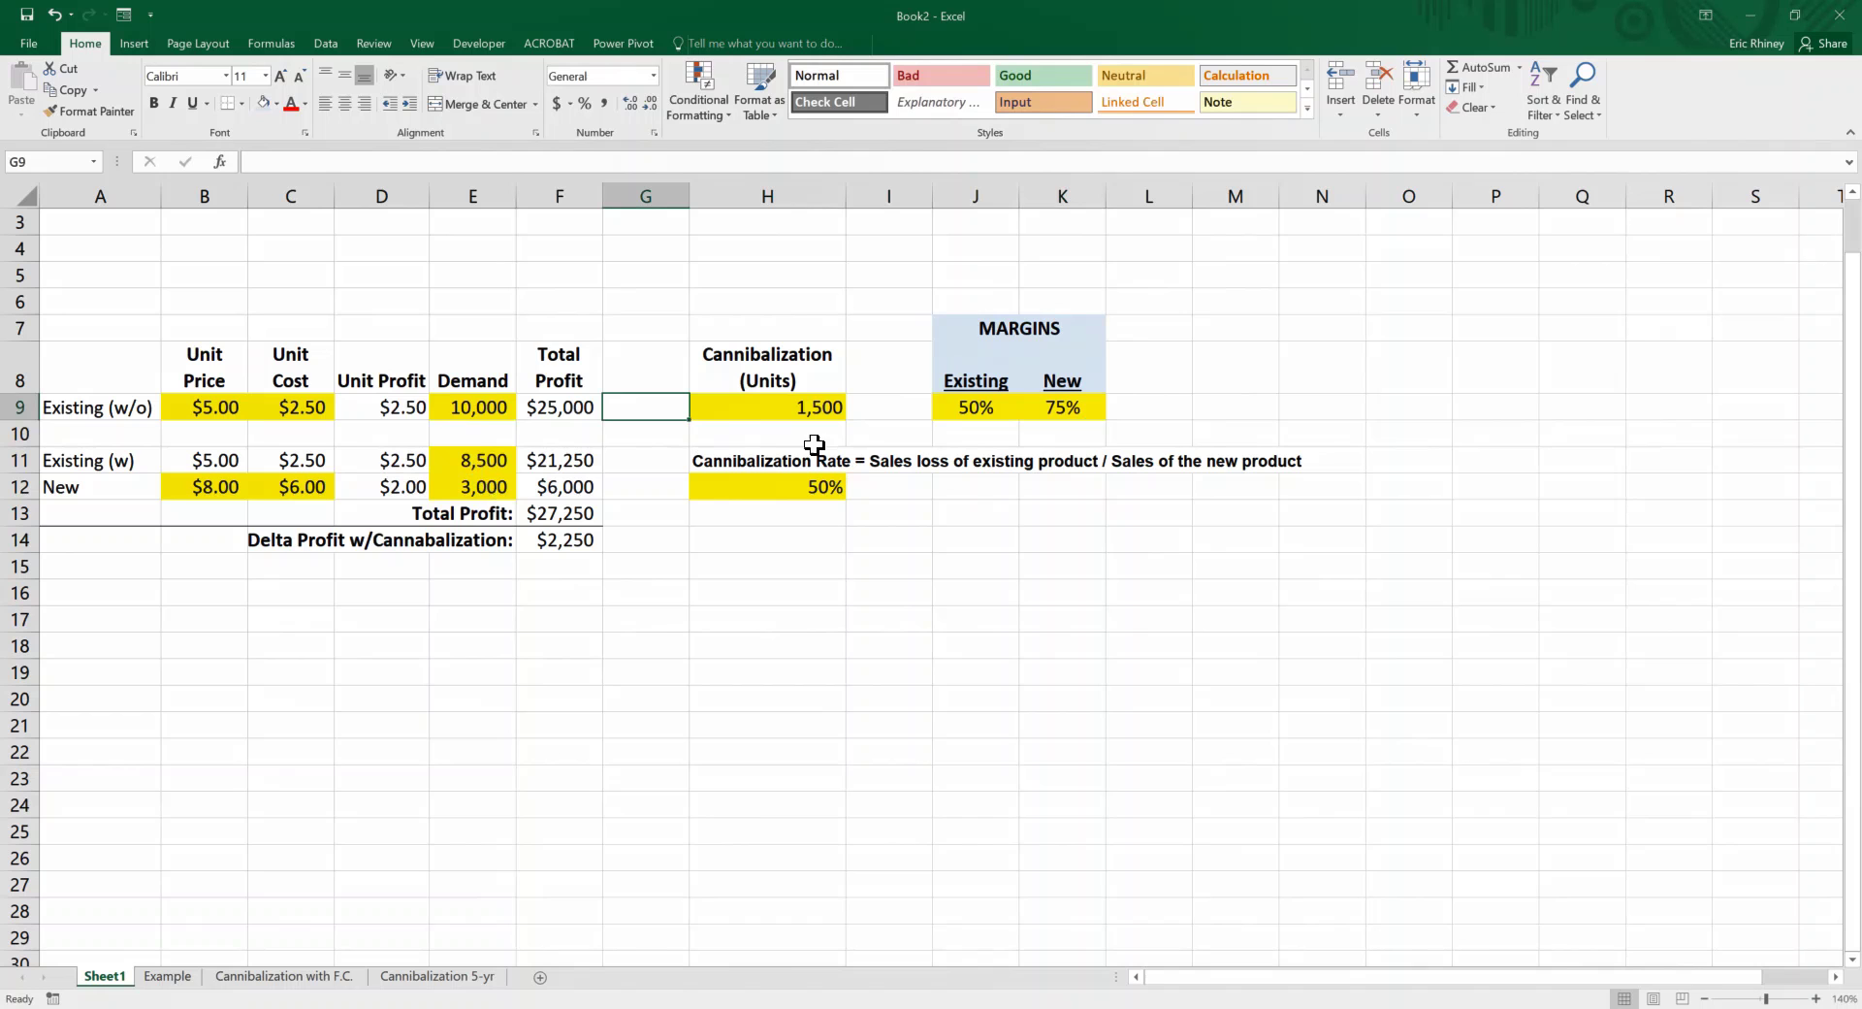
Replace the hard-coded 2.5 in C9 with a formula referencing price B9 and margin J9.
click(315, 400)
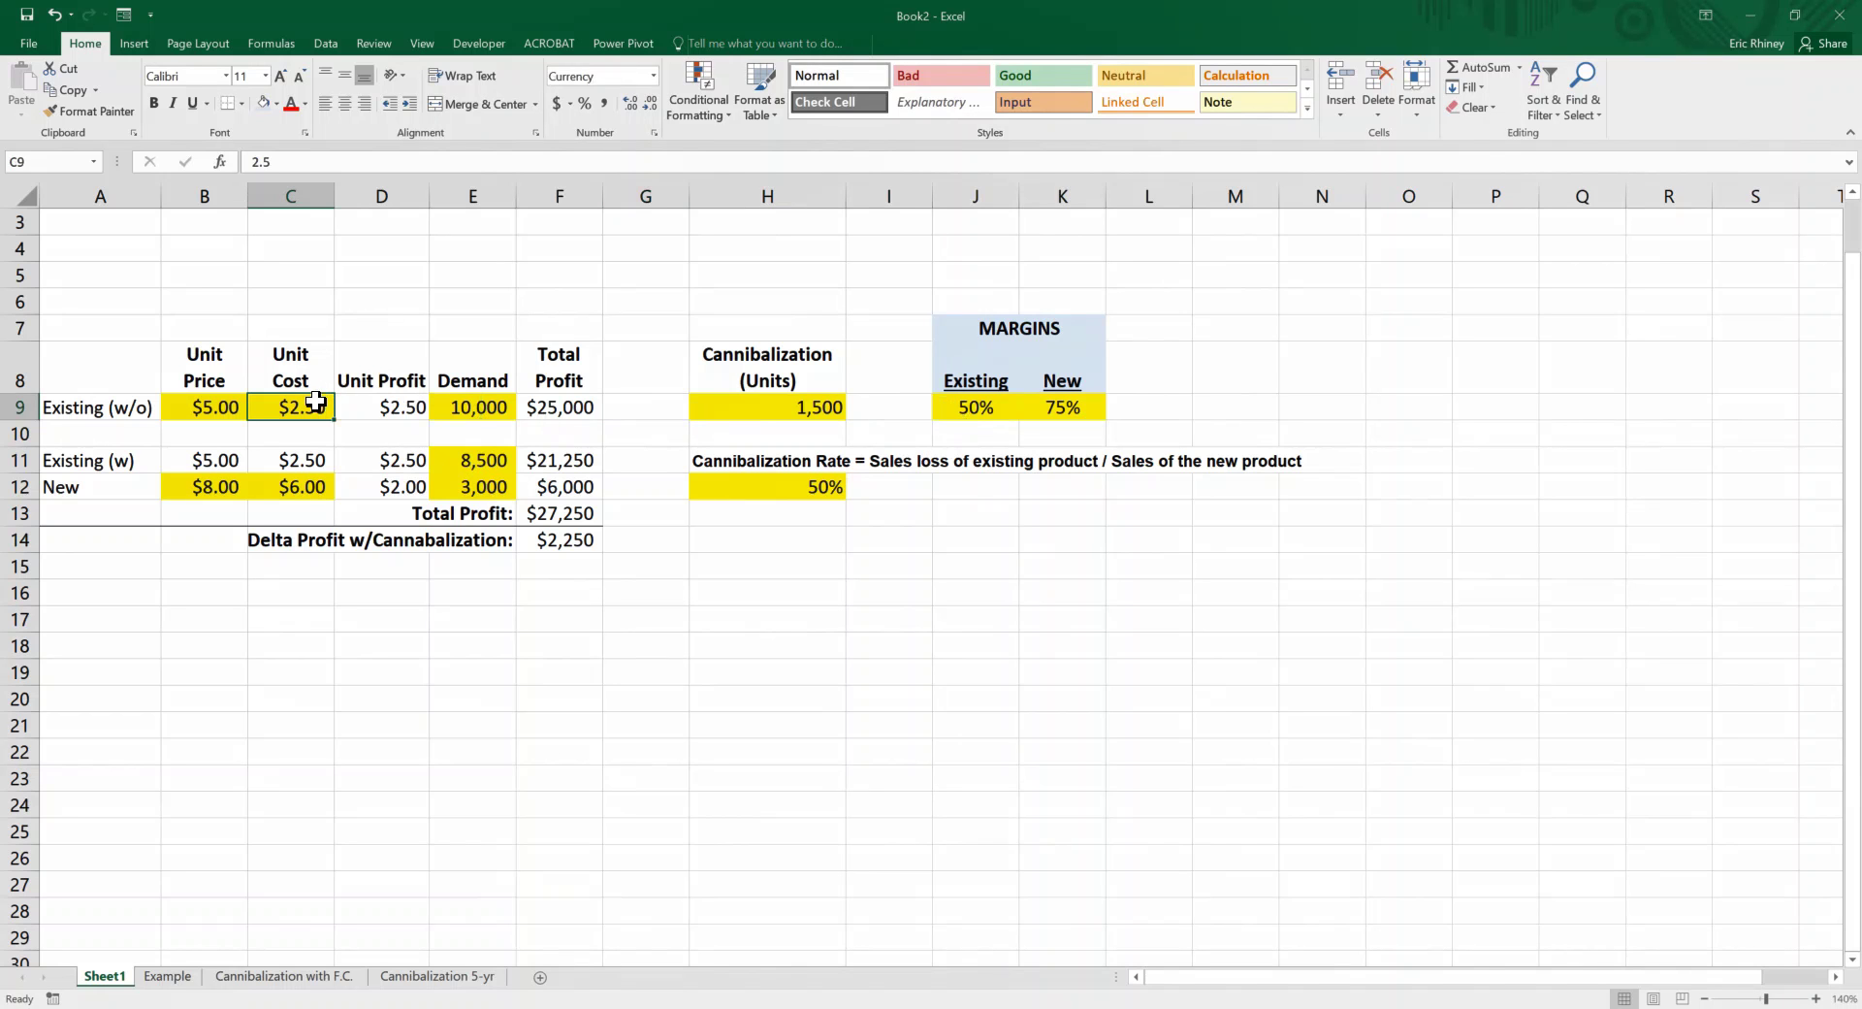
click(279, 163)
key(BackSpace)
key(BackSpace)
key(BackSpace)
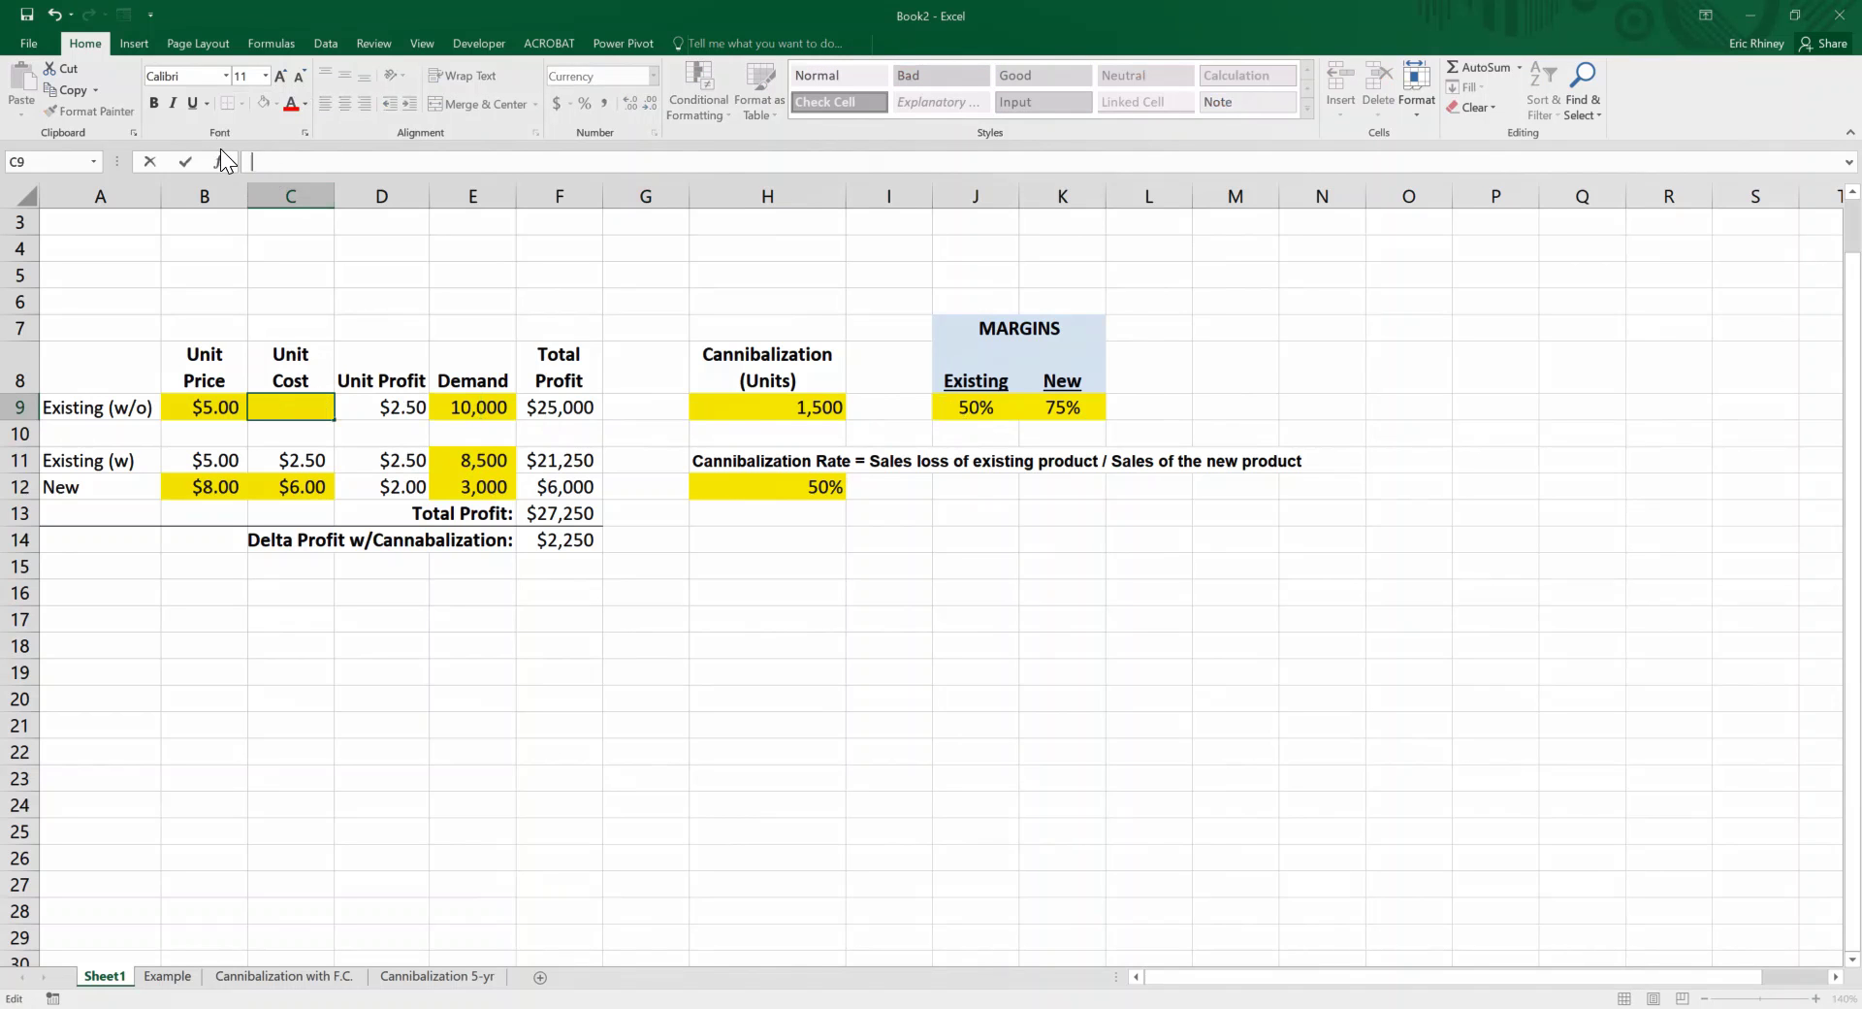
text(=)
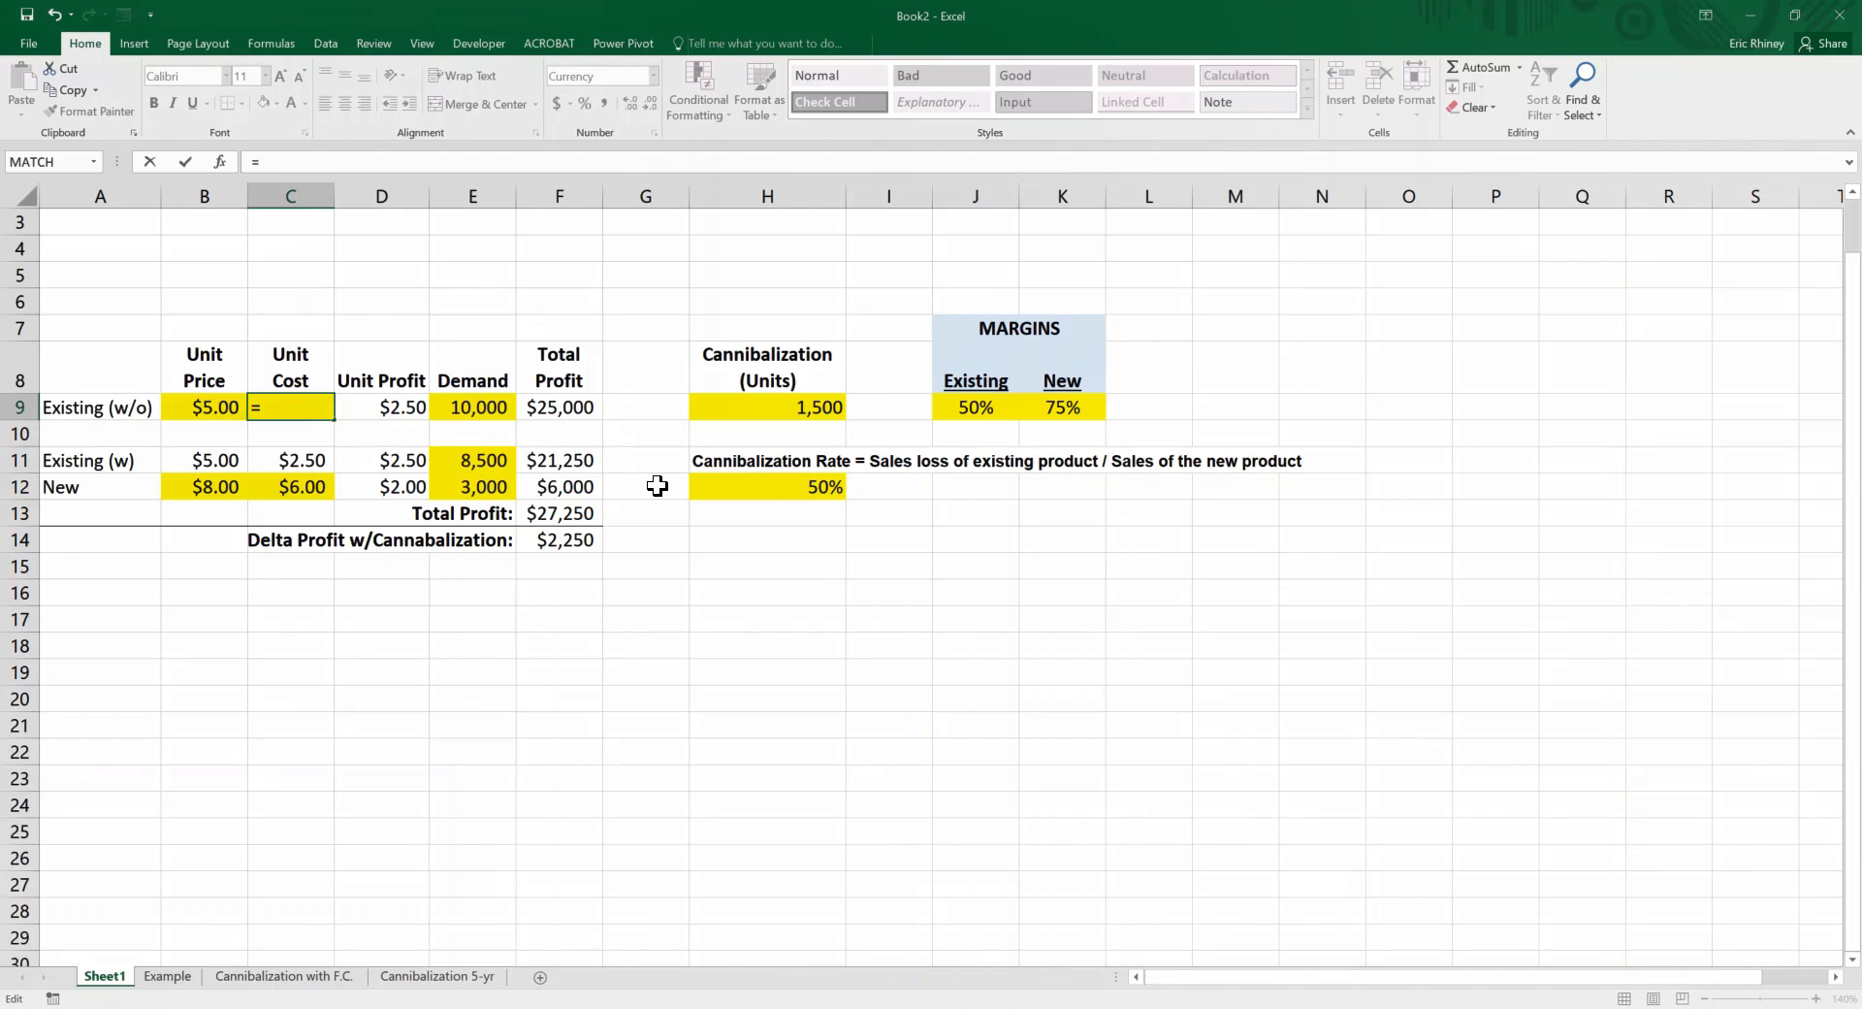
click(215, 404)
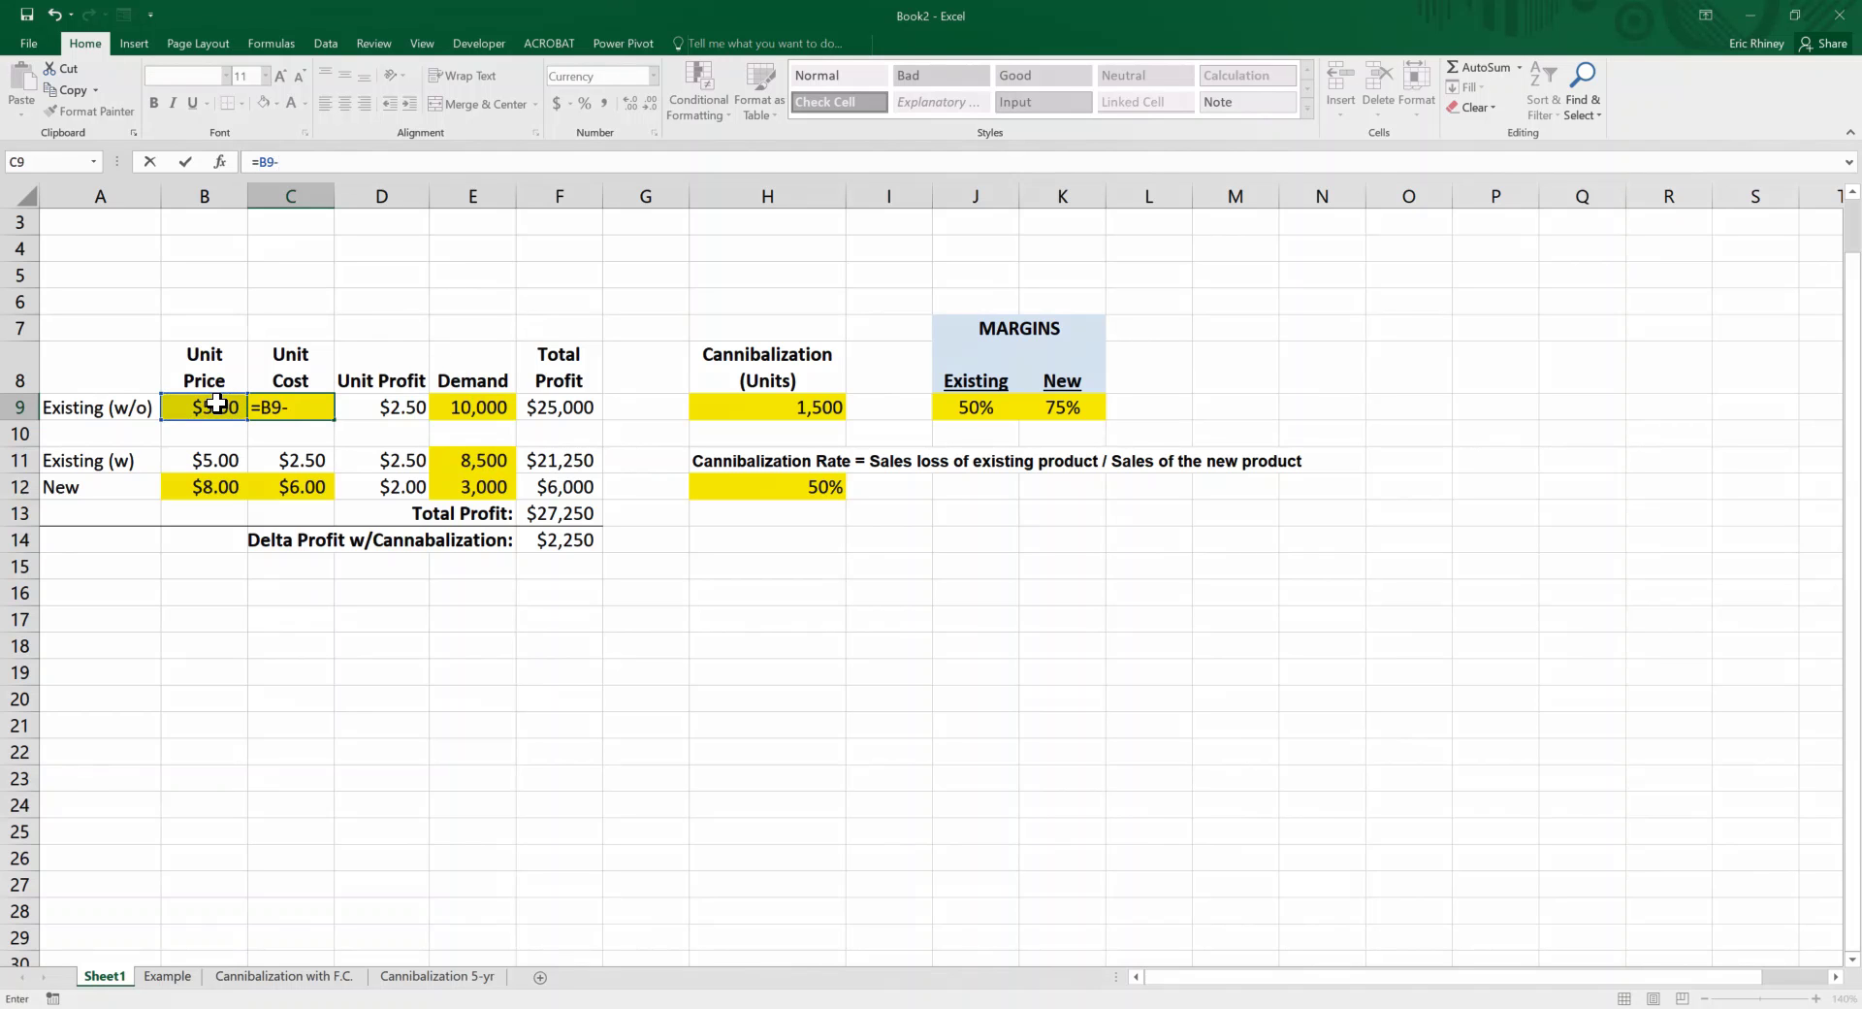
text(-(1)
click(962, 410)
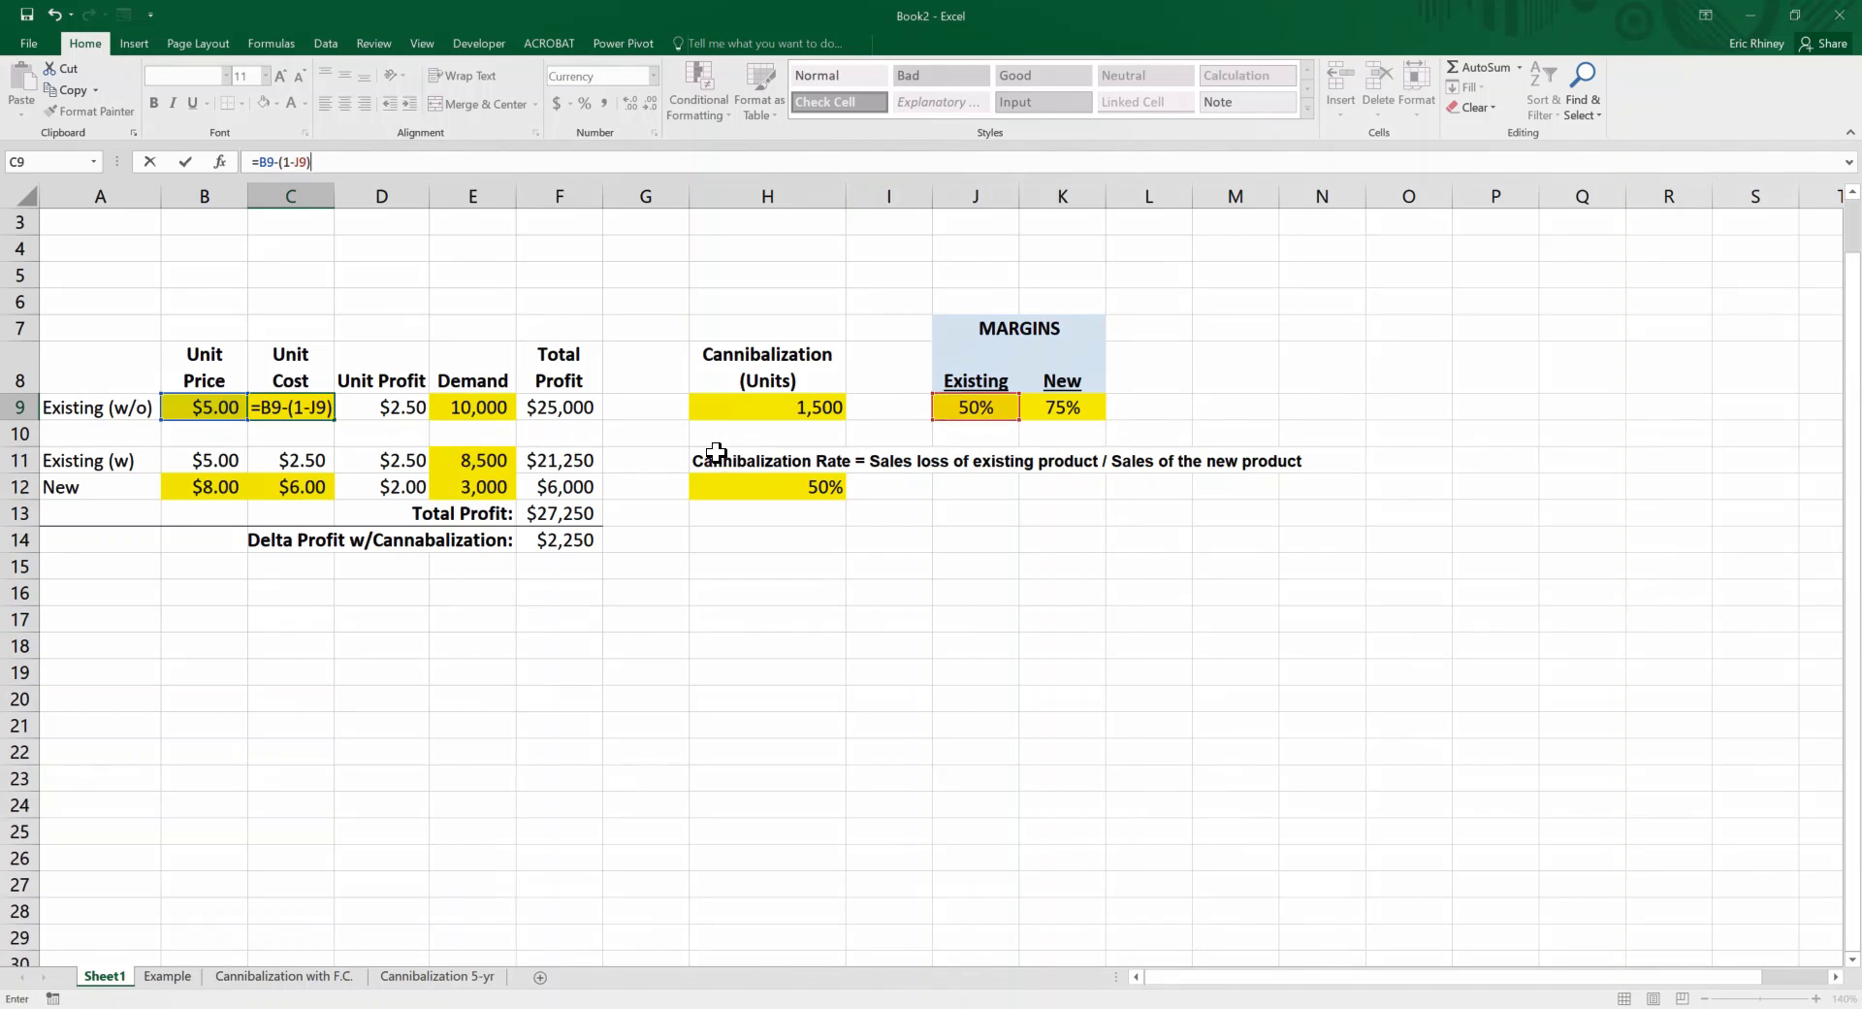
key(Return)
key(Up)
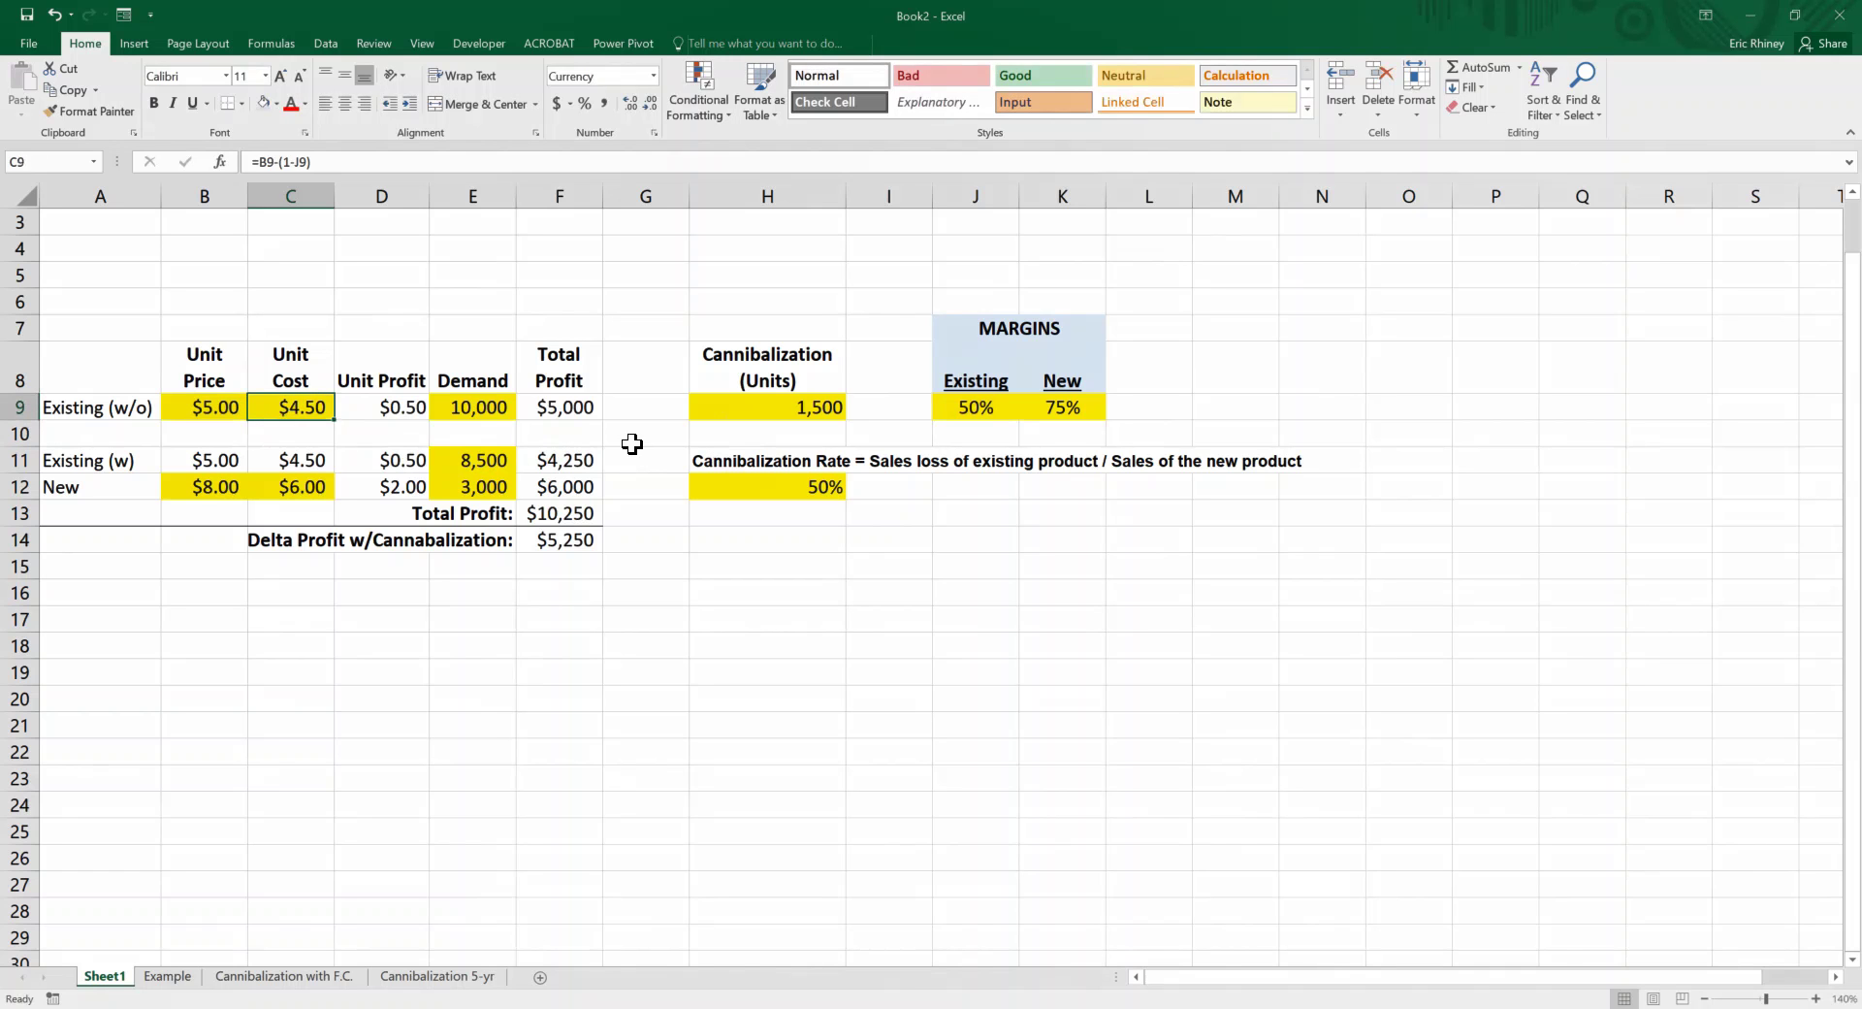
Correct the C9 formula to =B9*(1-J9), keeping the $2.50 unit cost.
click(334, 161)
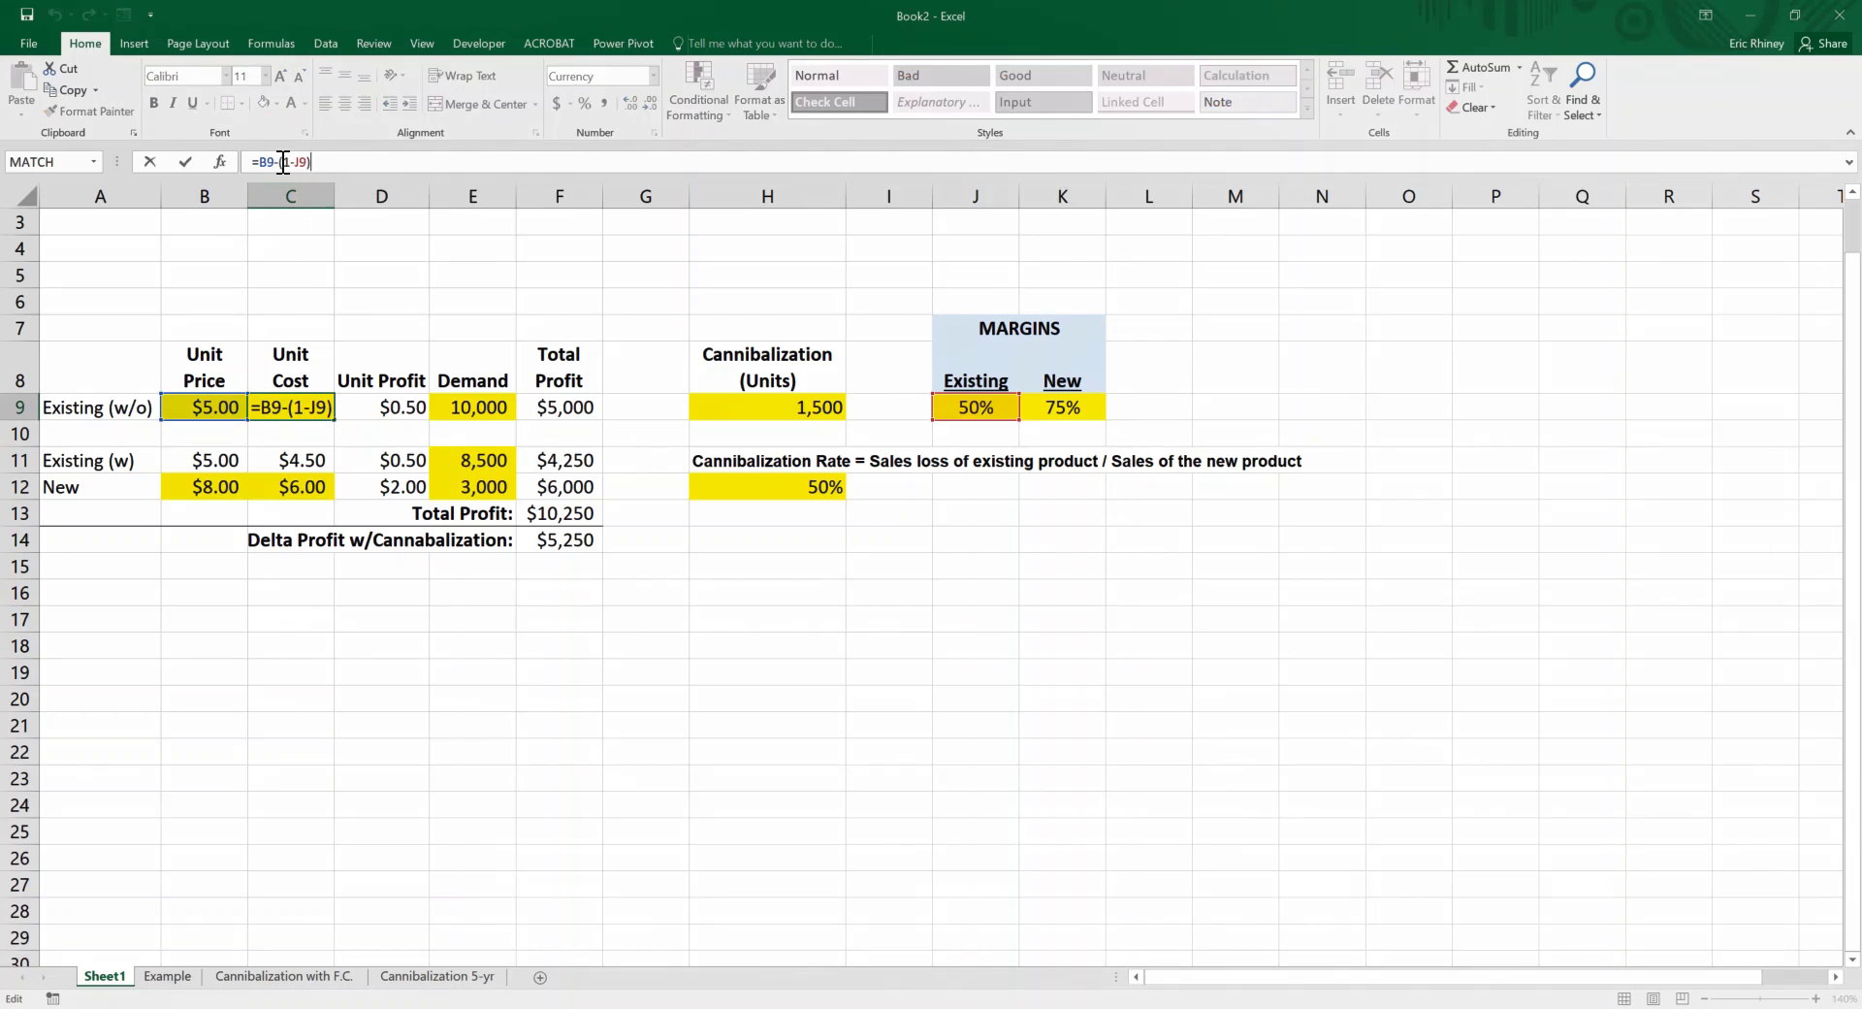
click(281, 161)
click(292, 280)
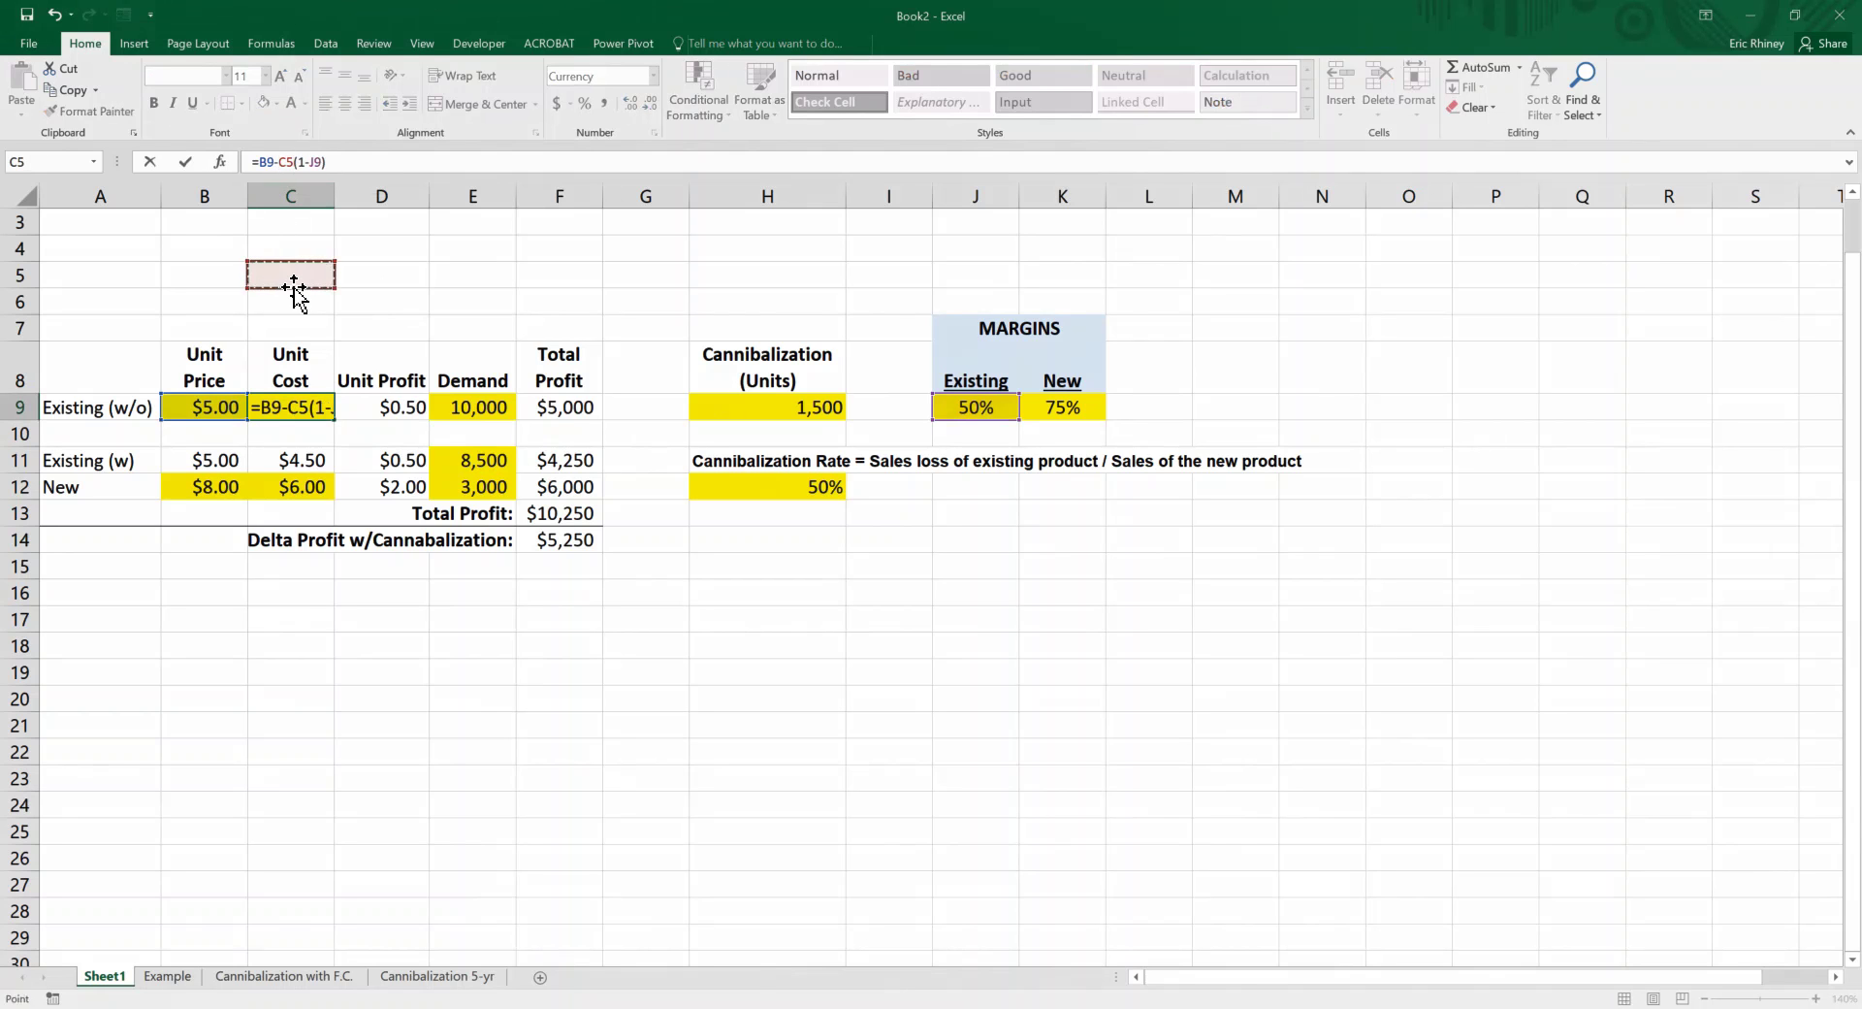
key(BackSpace)
key(BackSpace)
key(Delete)
key(BackSpace)
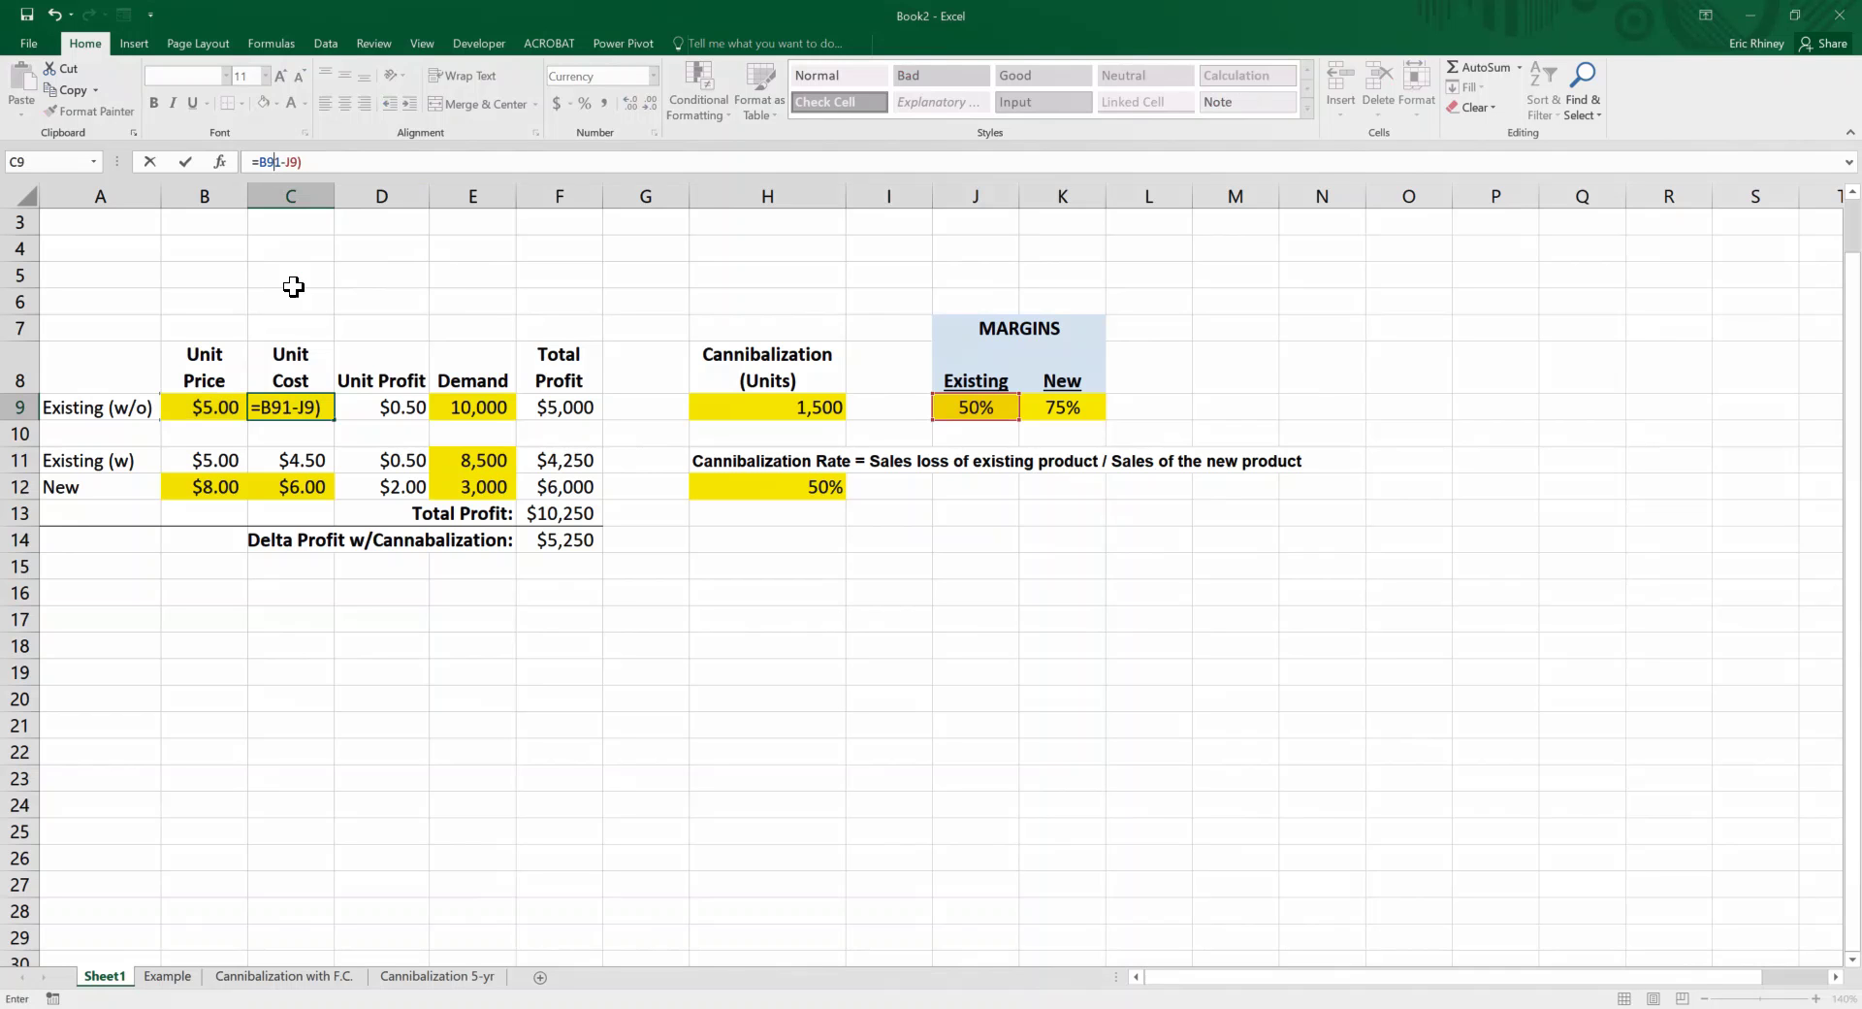
text(*)
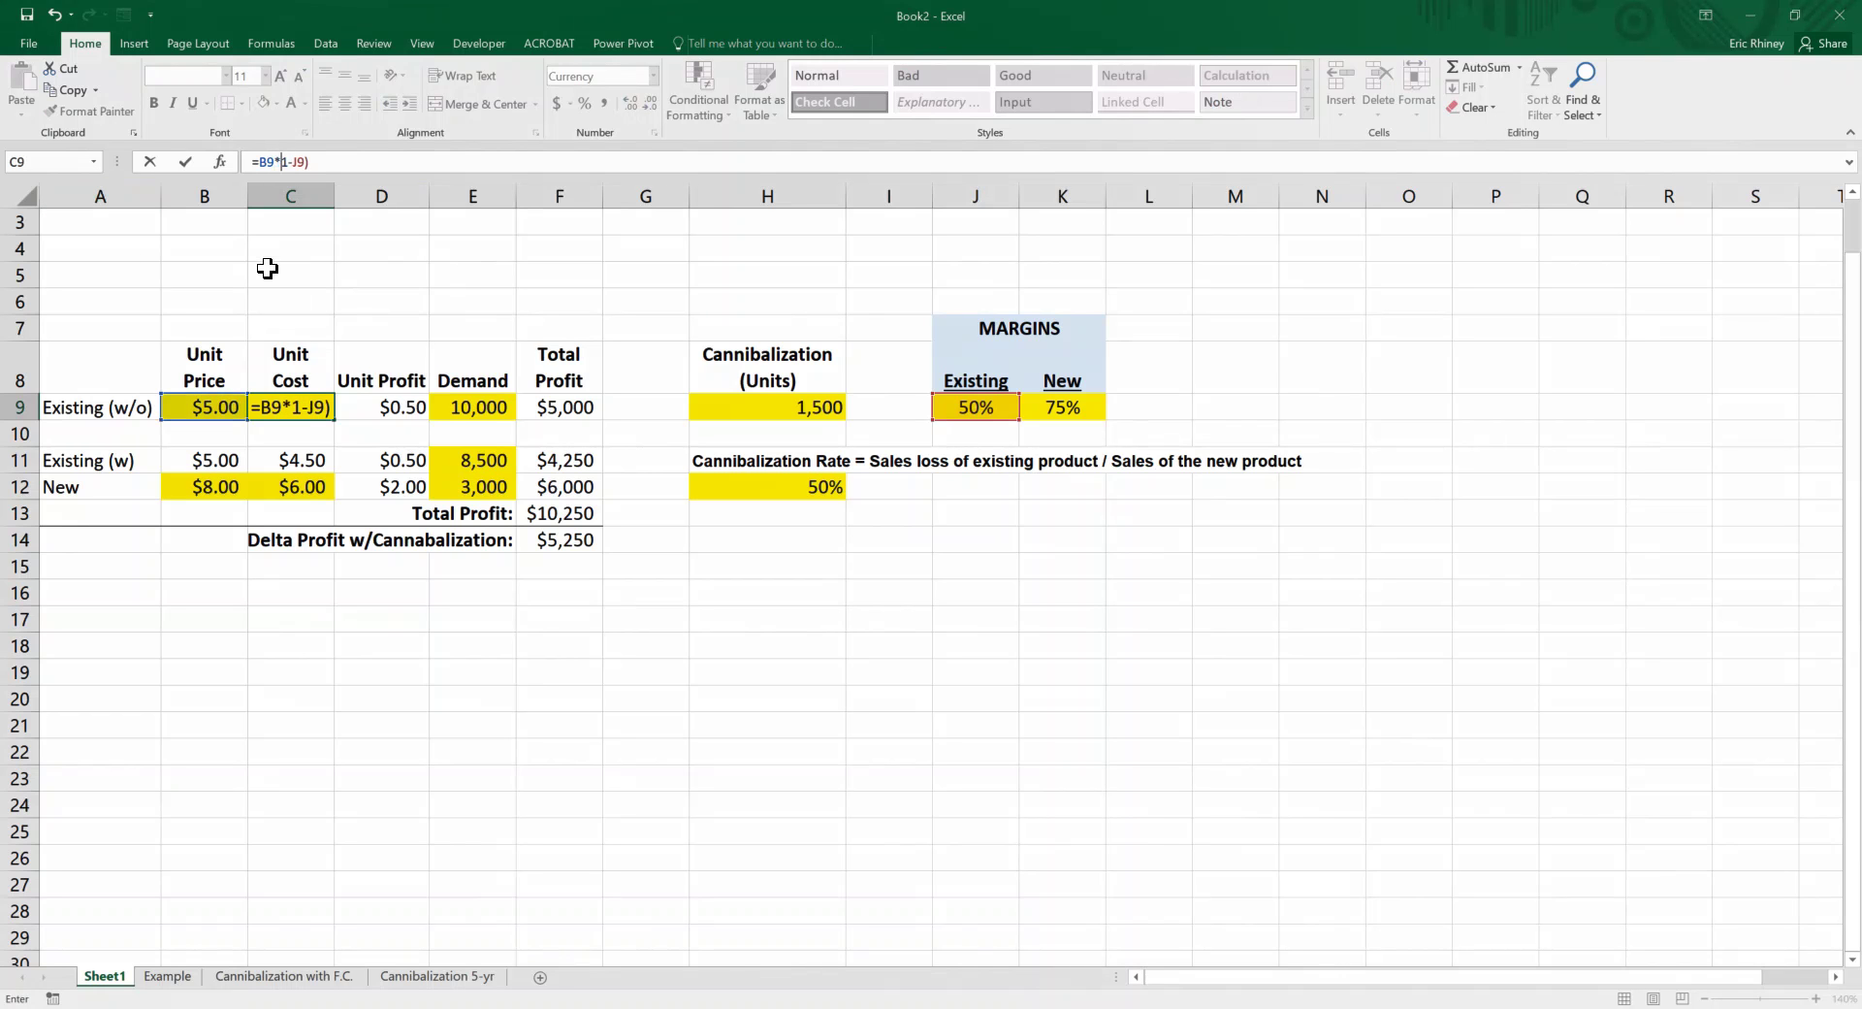
text(()
key(Return)
key(Up)
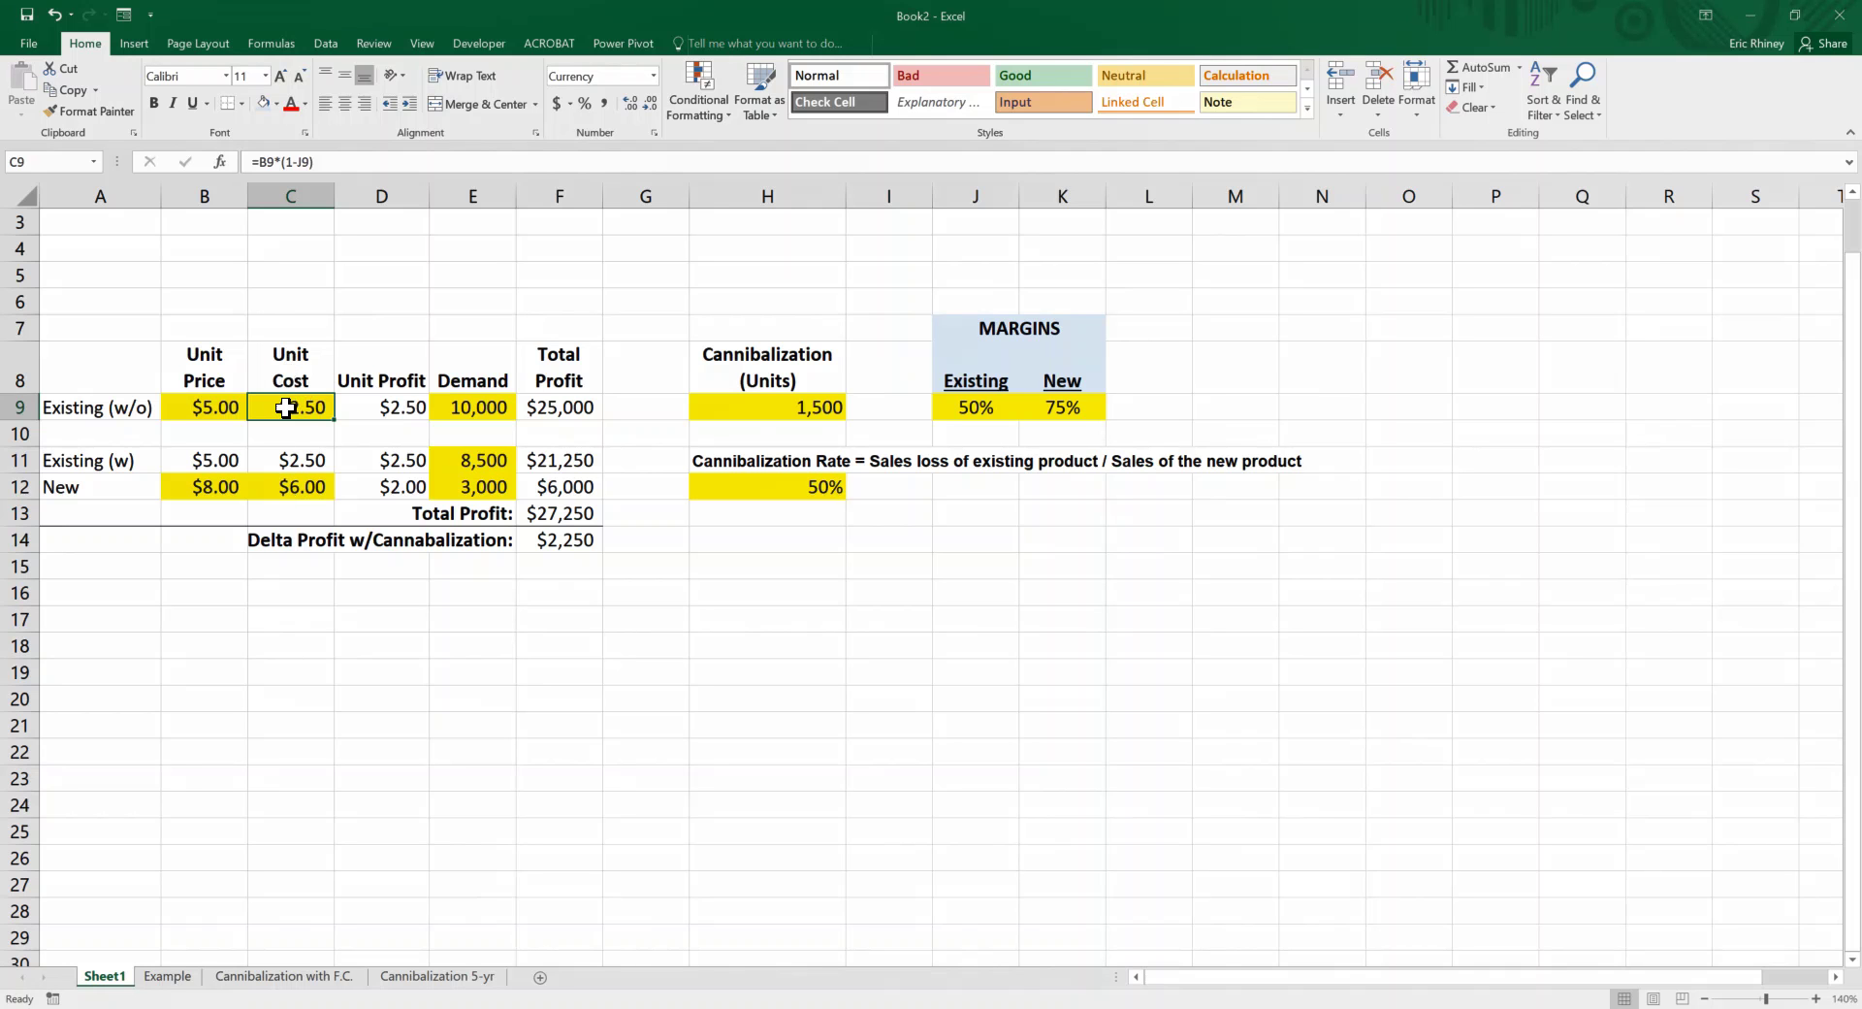
Change the existing margin in J9 to 60%, lowering unit cost to $2.00.
click(945, 408)
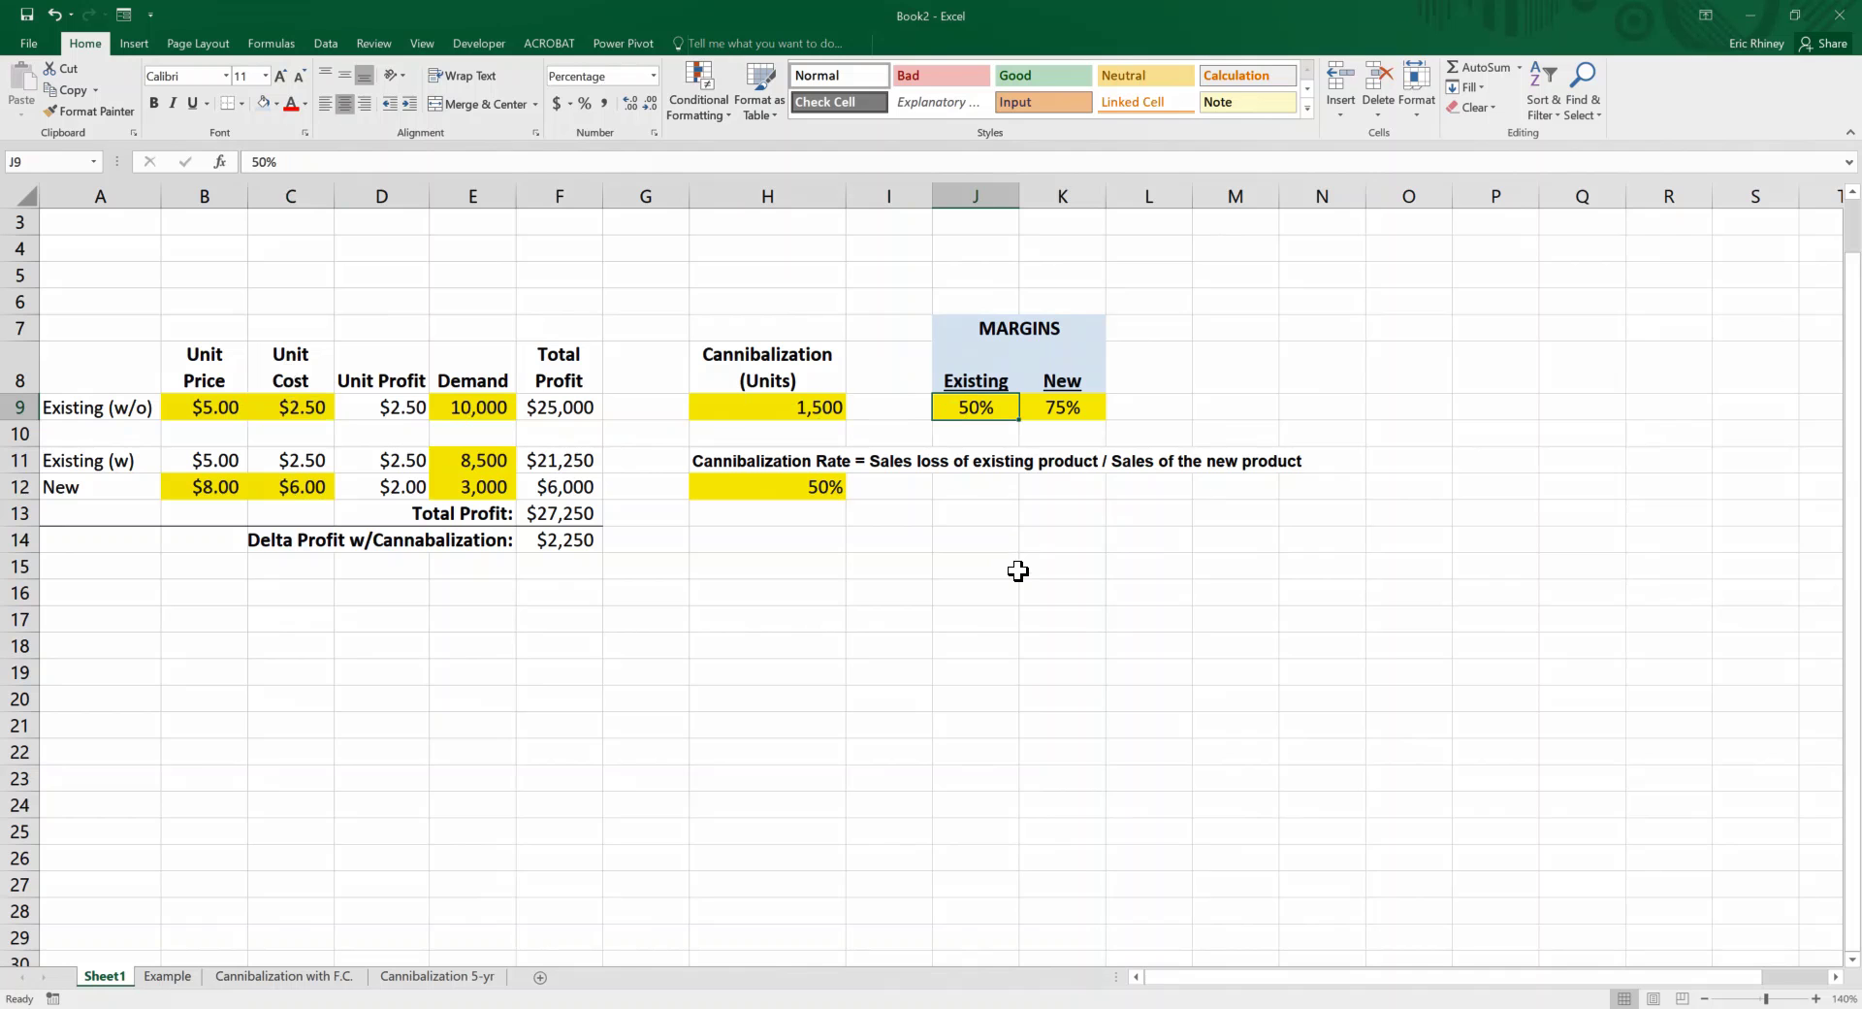
text(60)
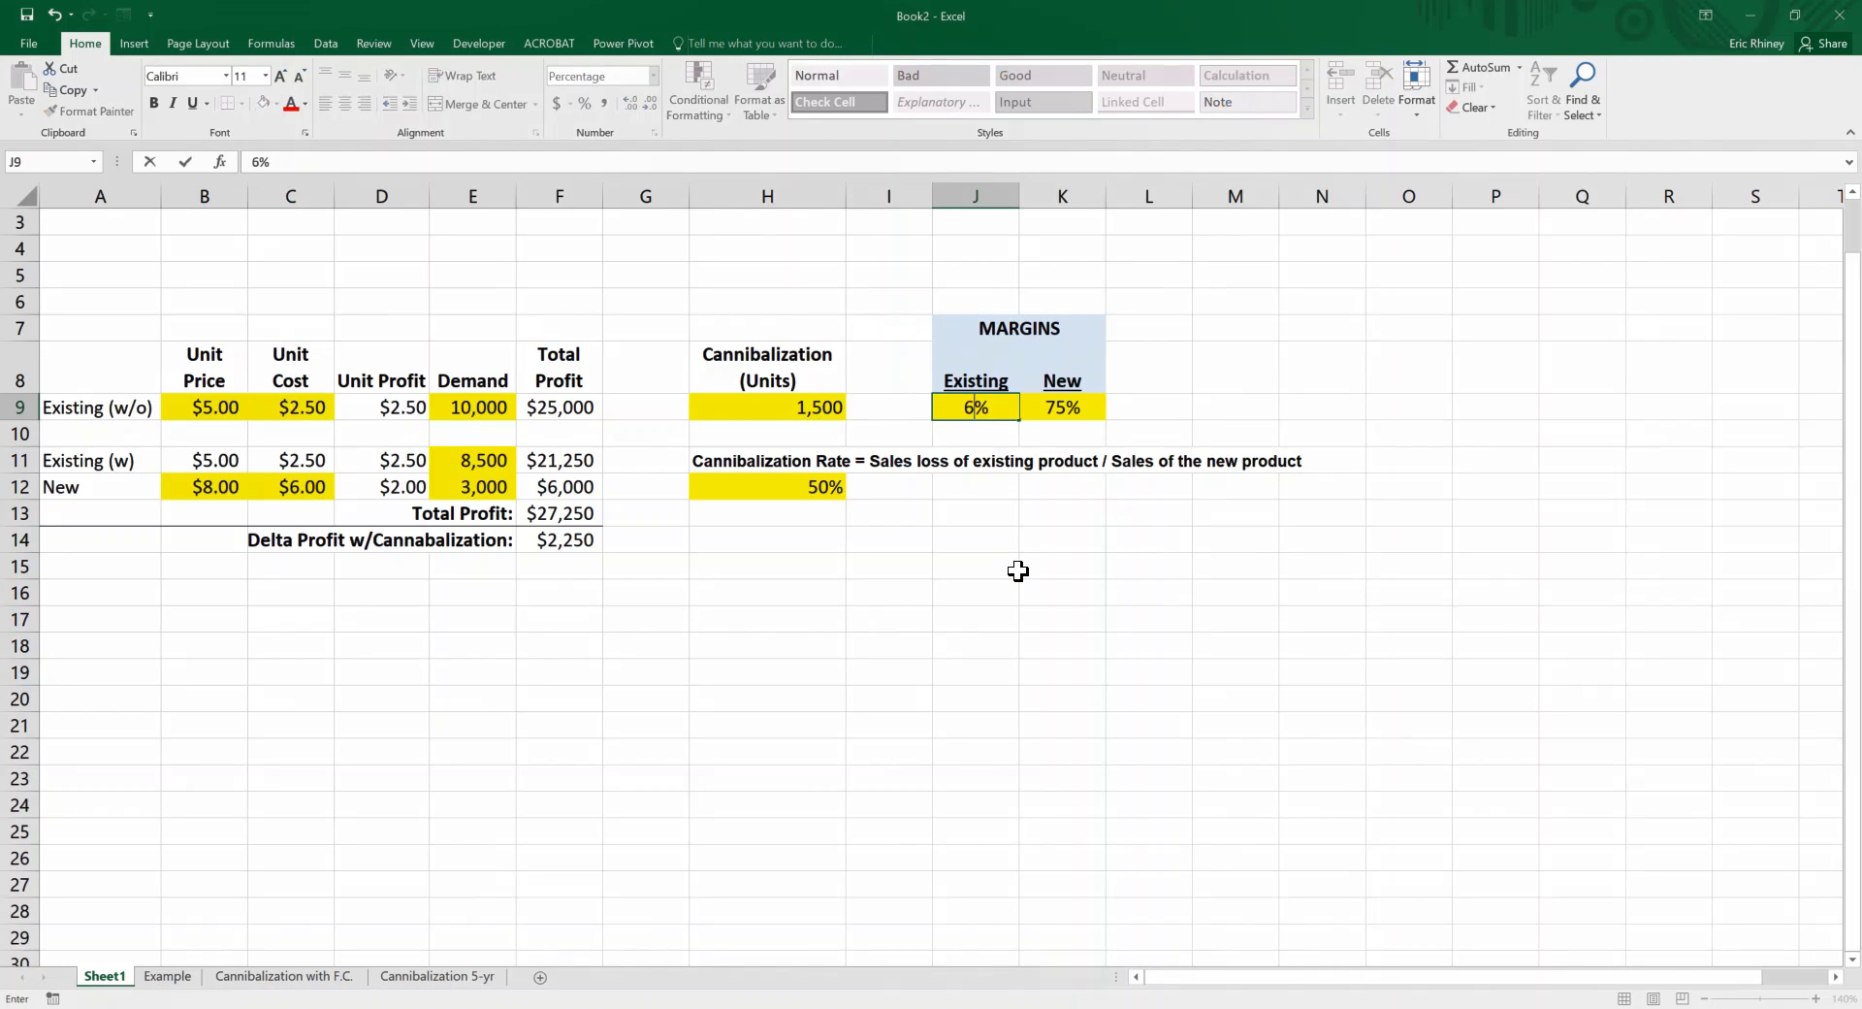
key(Return)
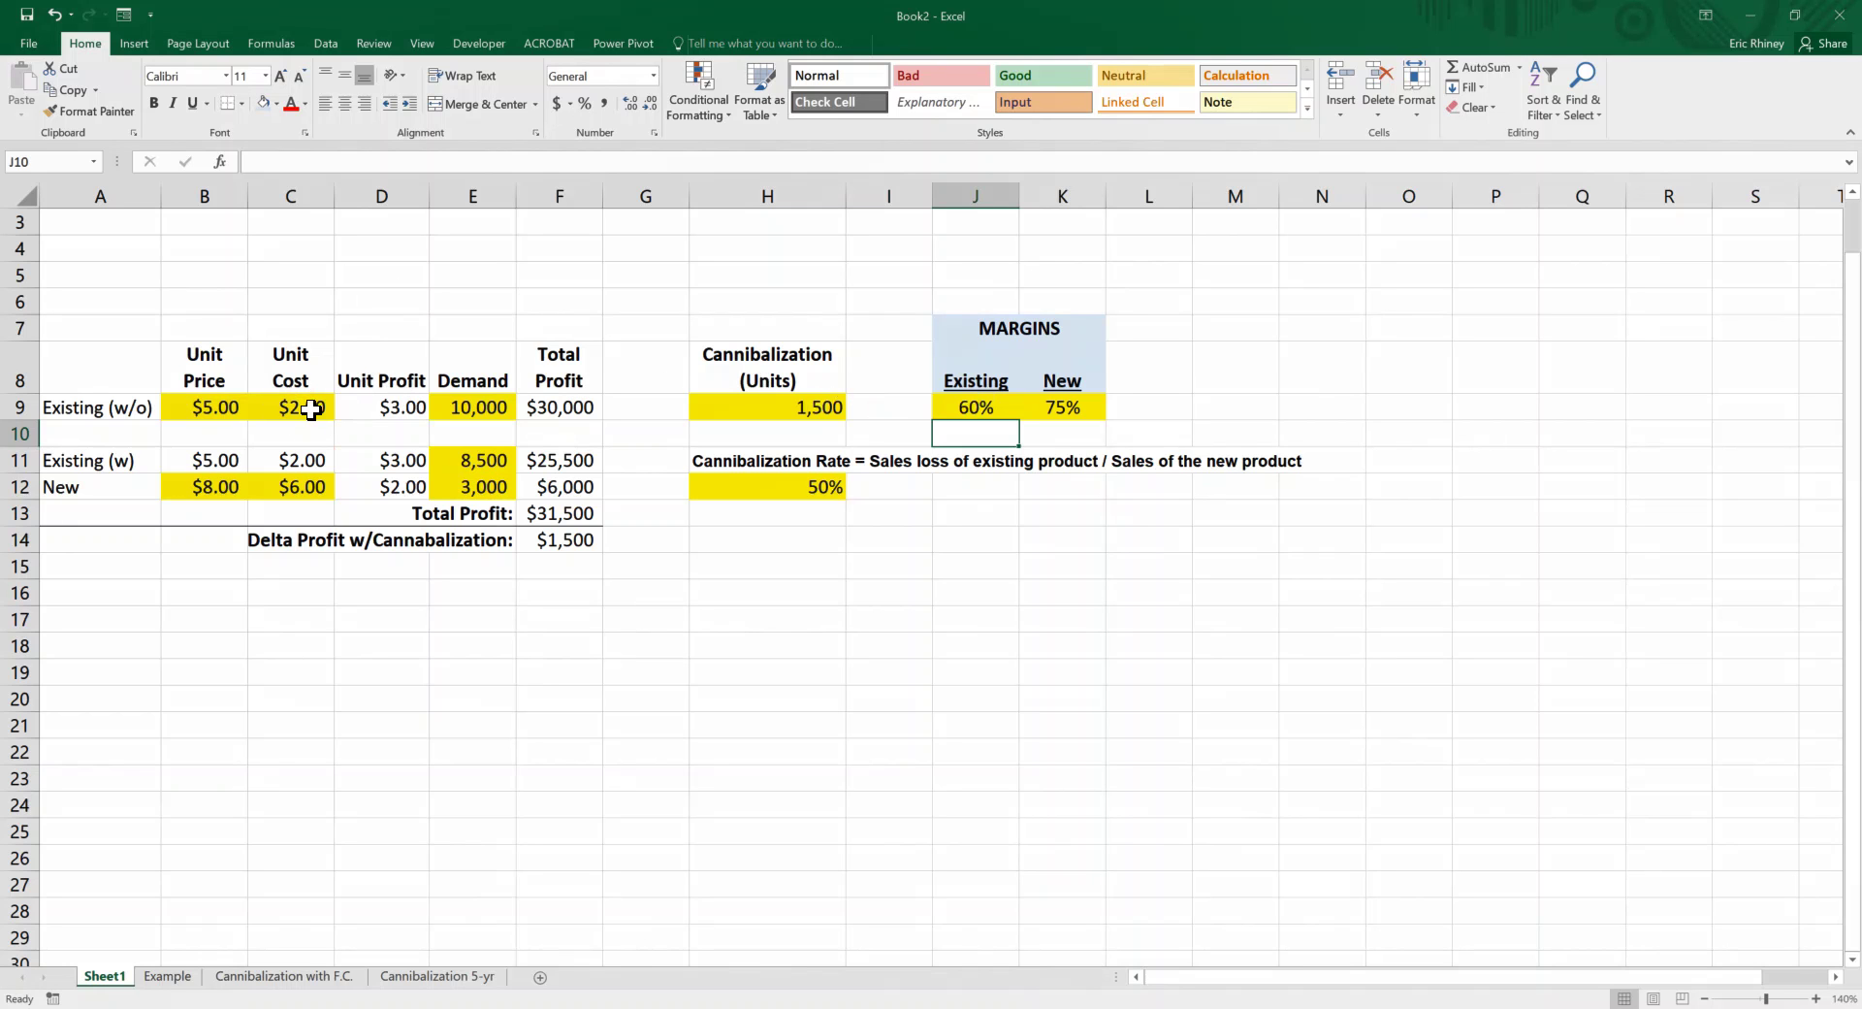
Enter =B12*(1-K9) as the New product's unit cost in C12, giving $2.00.
click(288, 486)
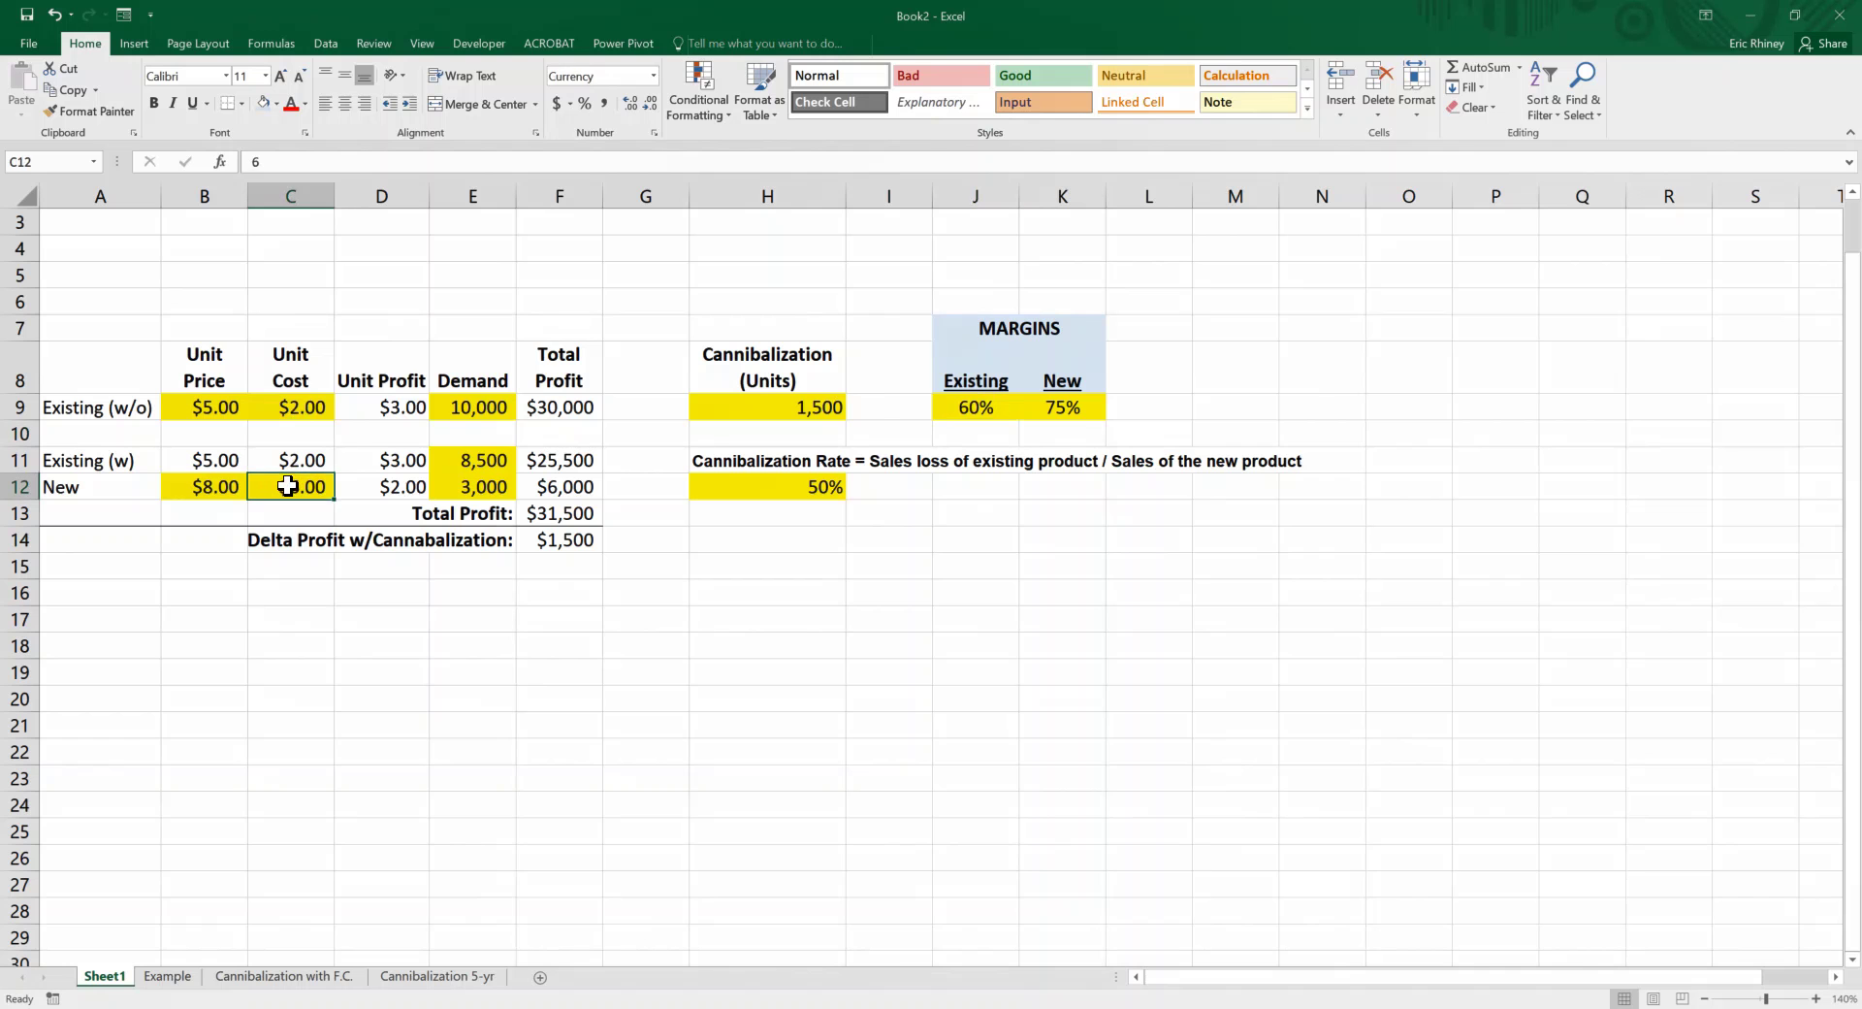
click(297, 163)
text(=)
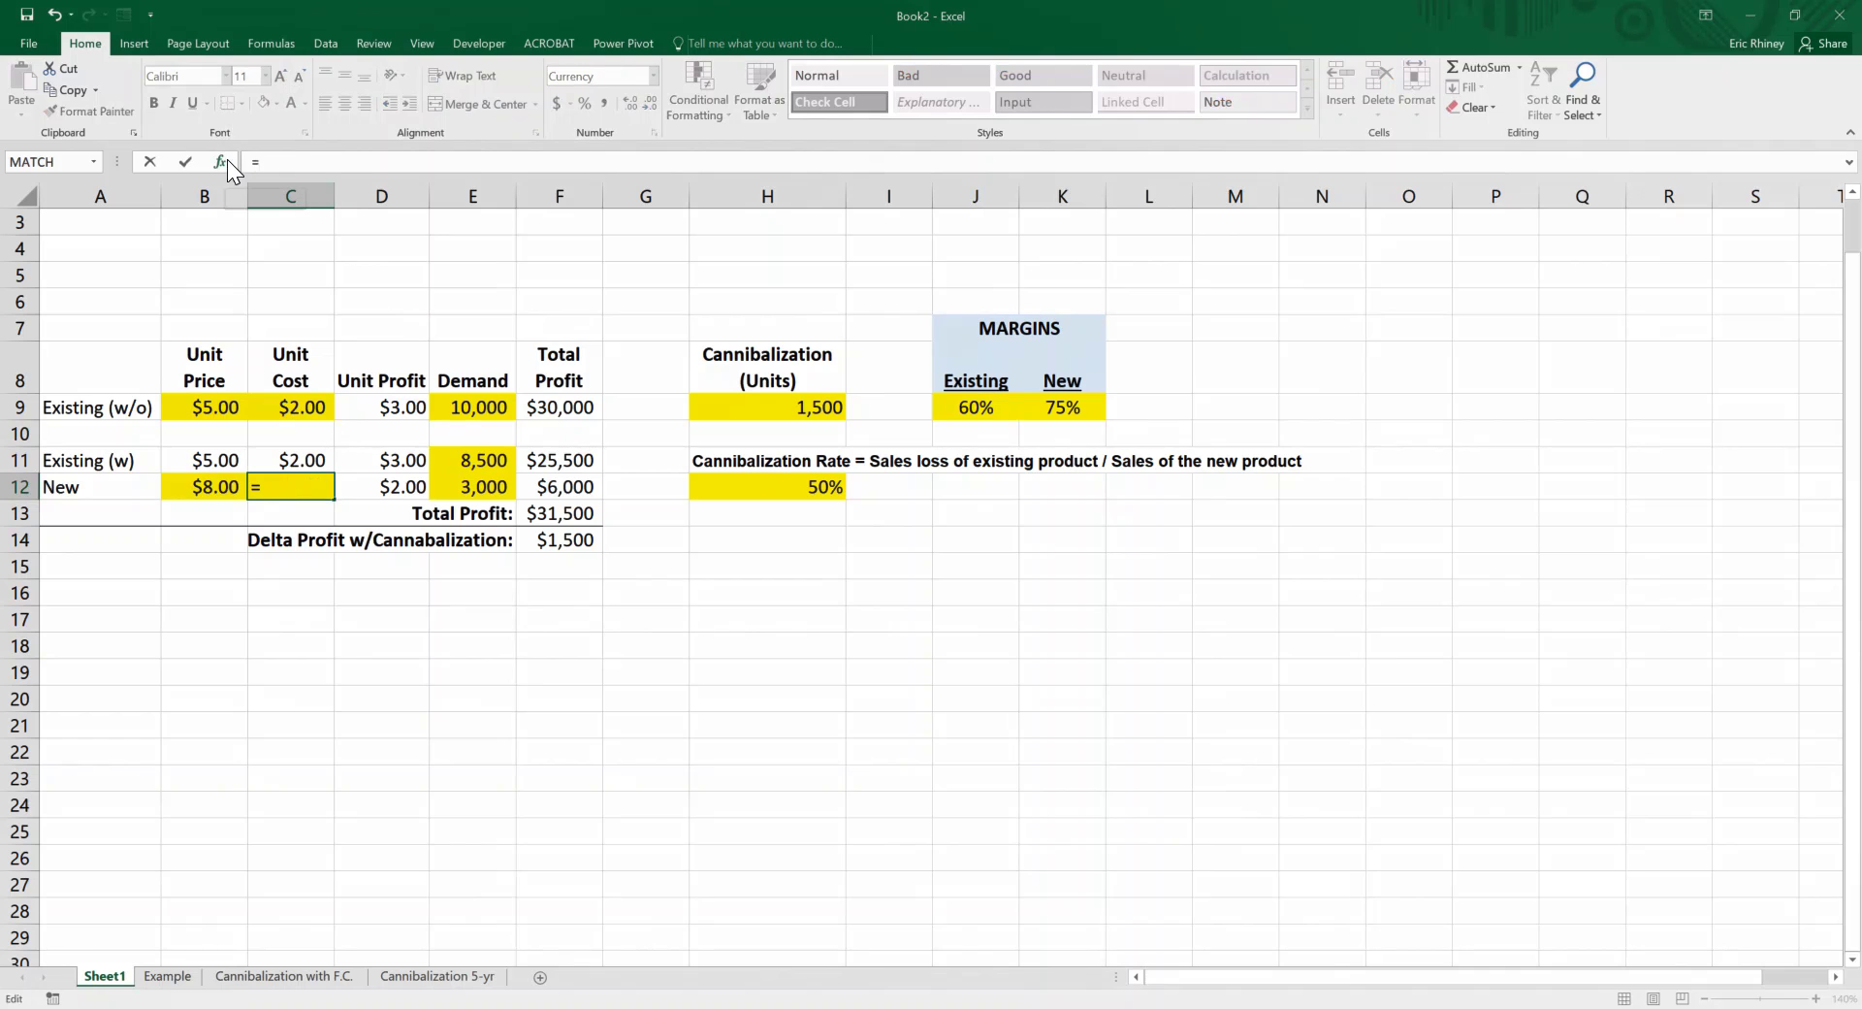
click(227, 490)
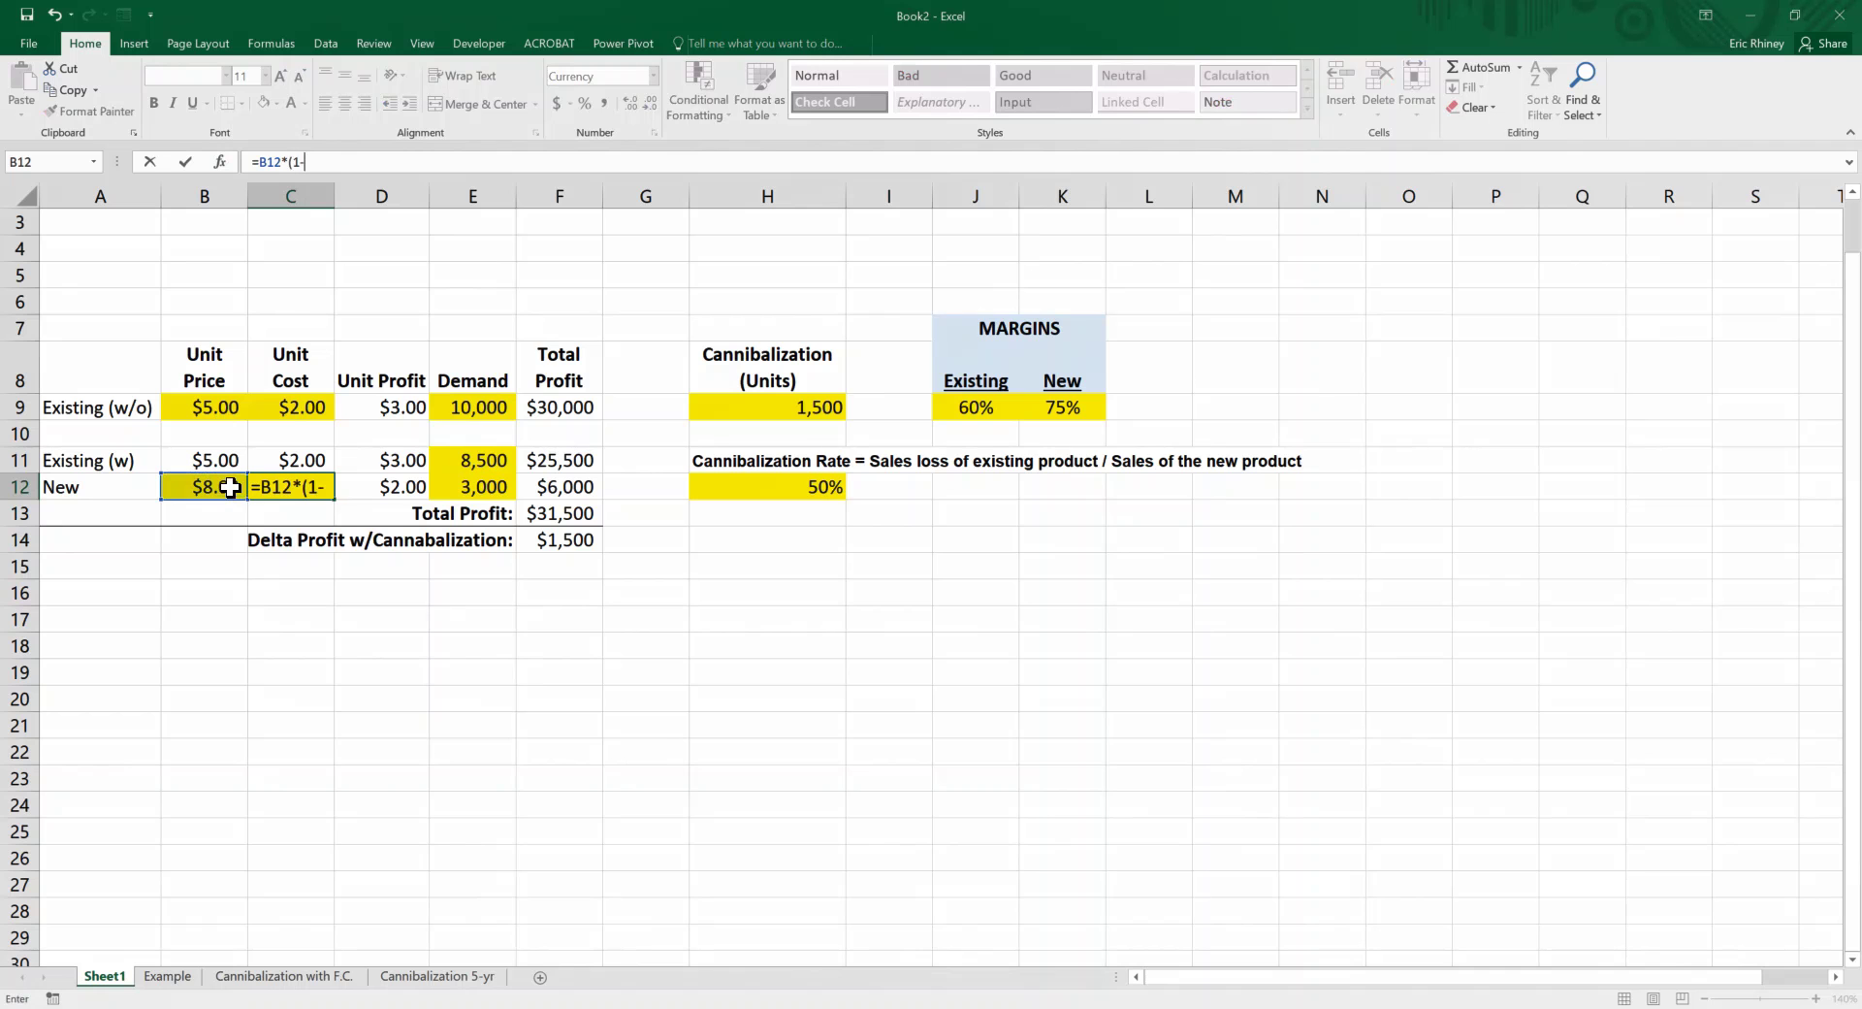
click(1049, 400)
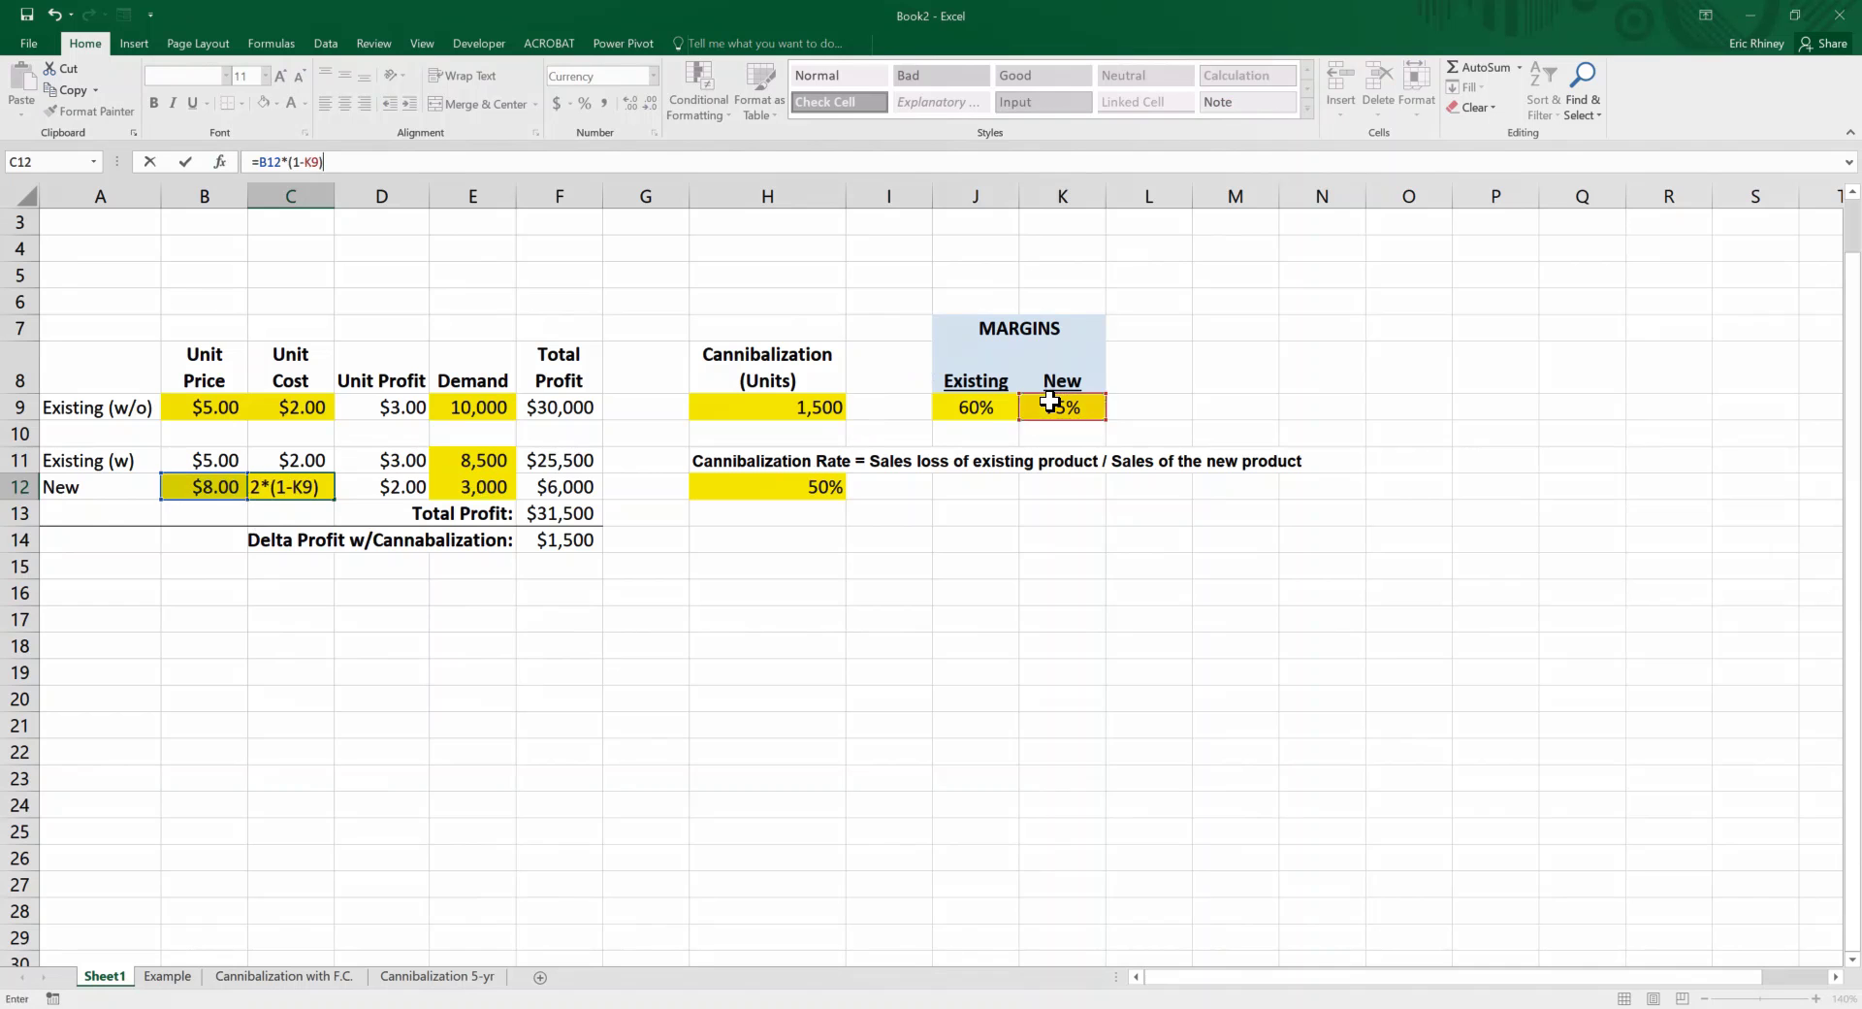
key(Return)
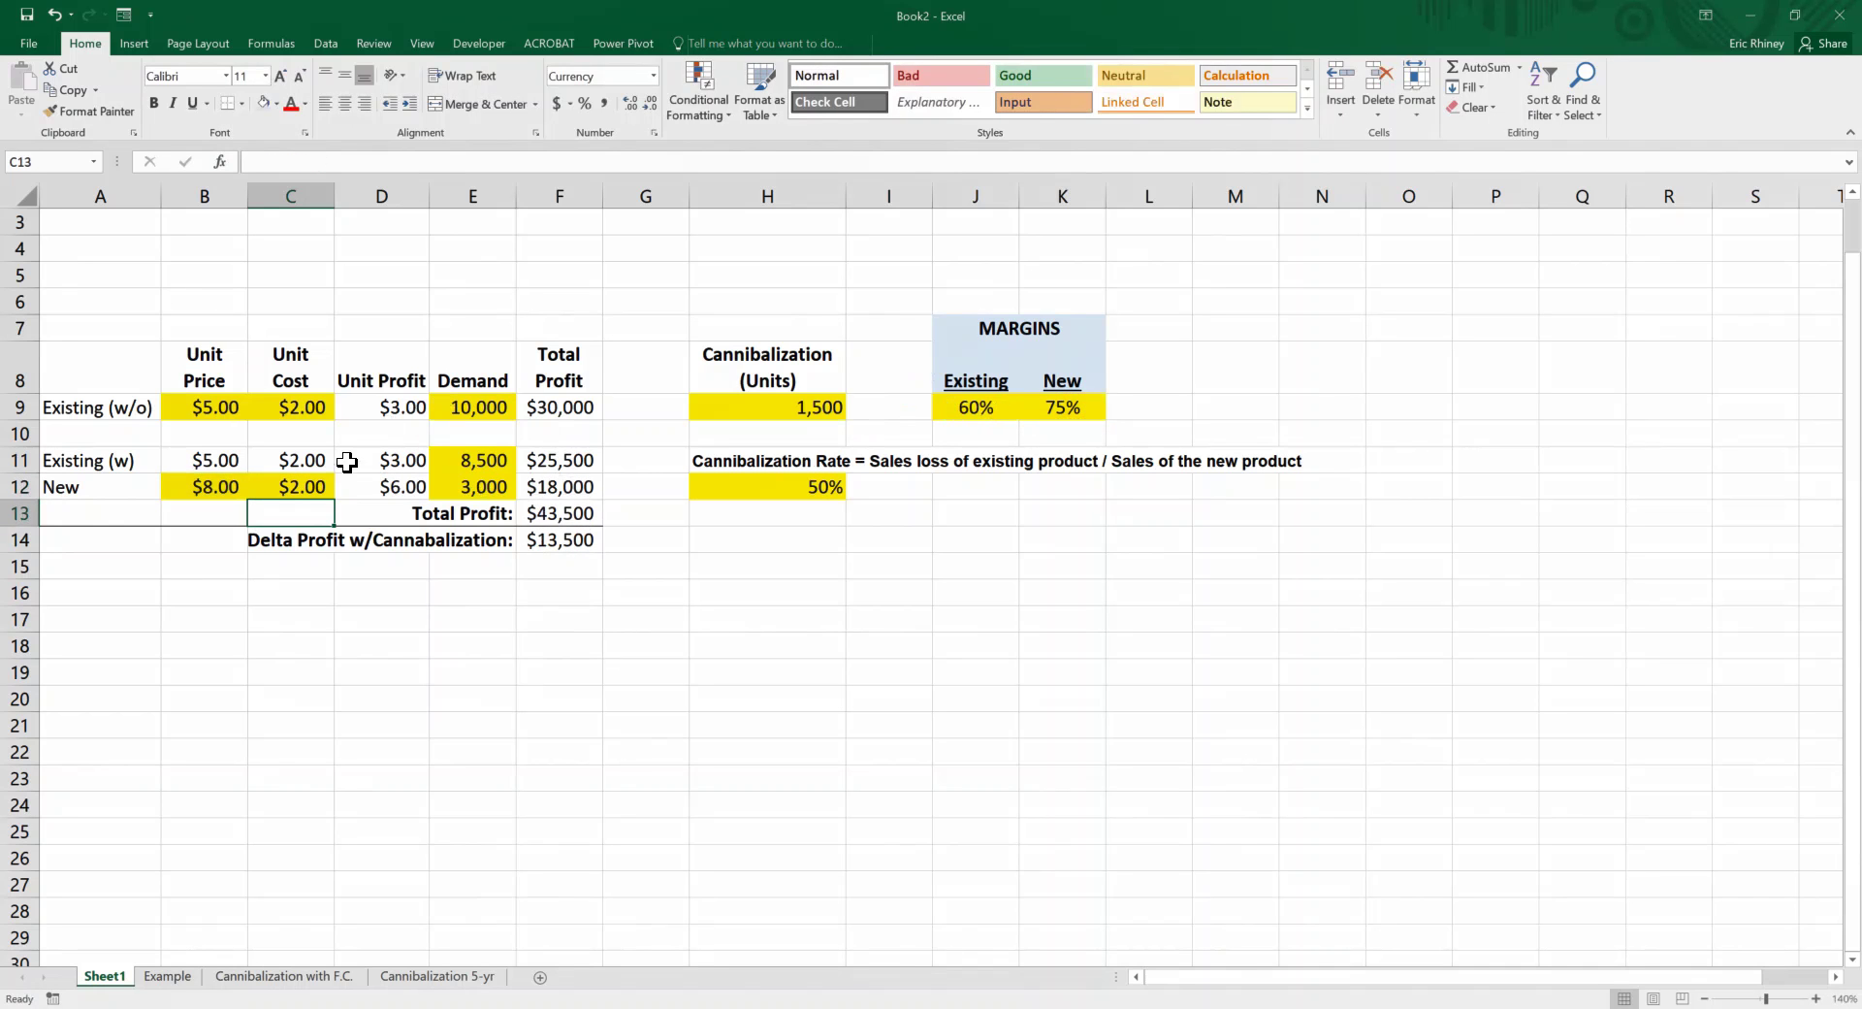
click(320, 486)
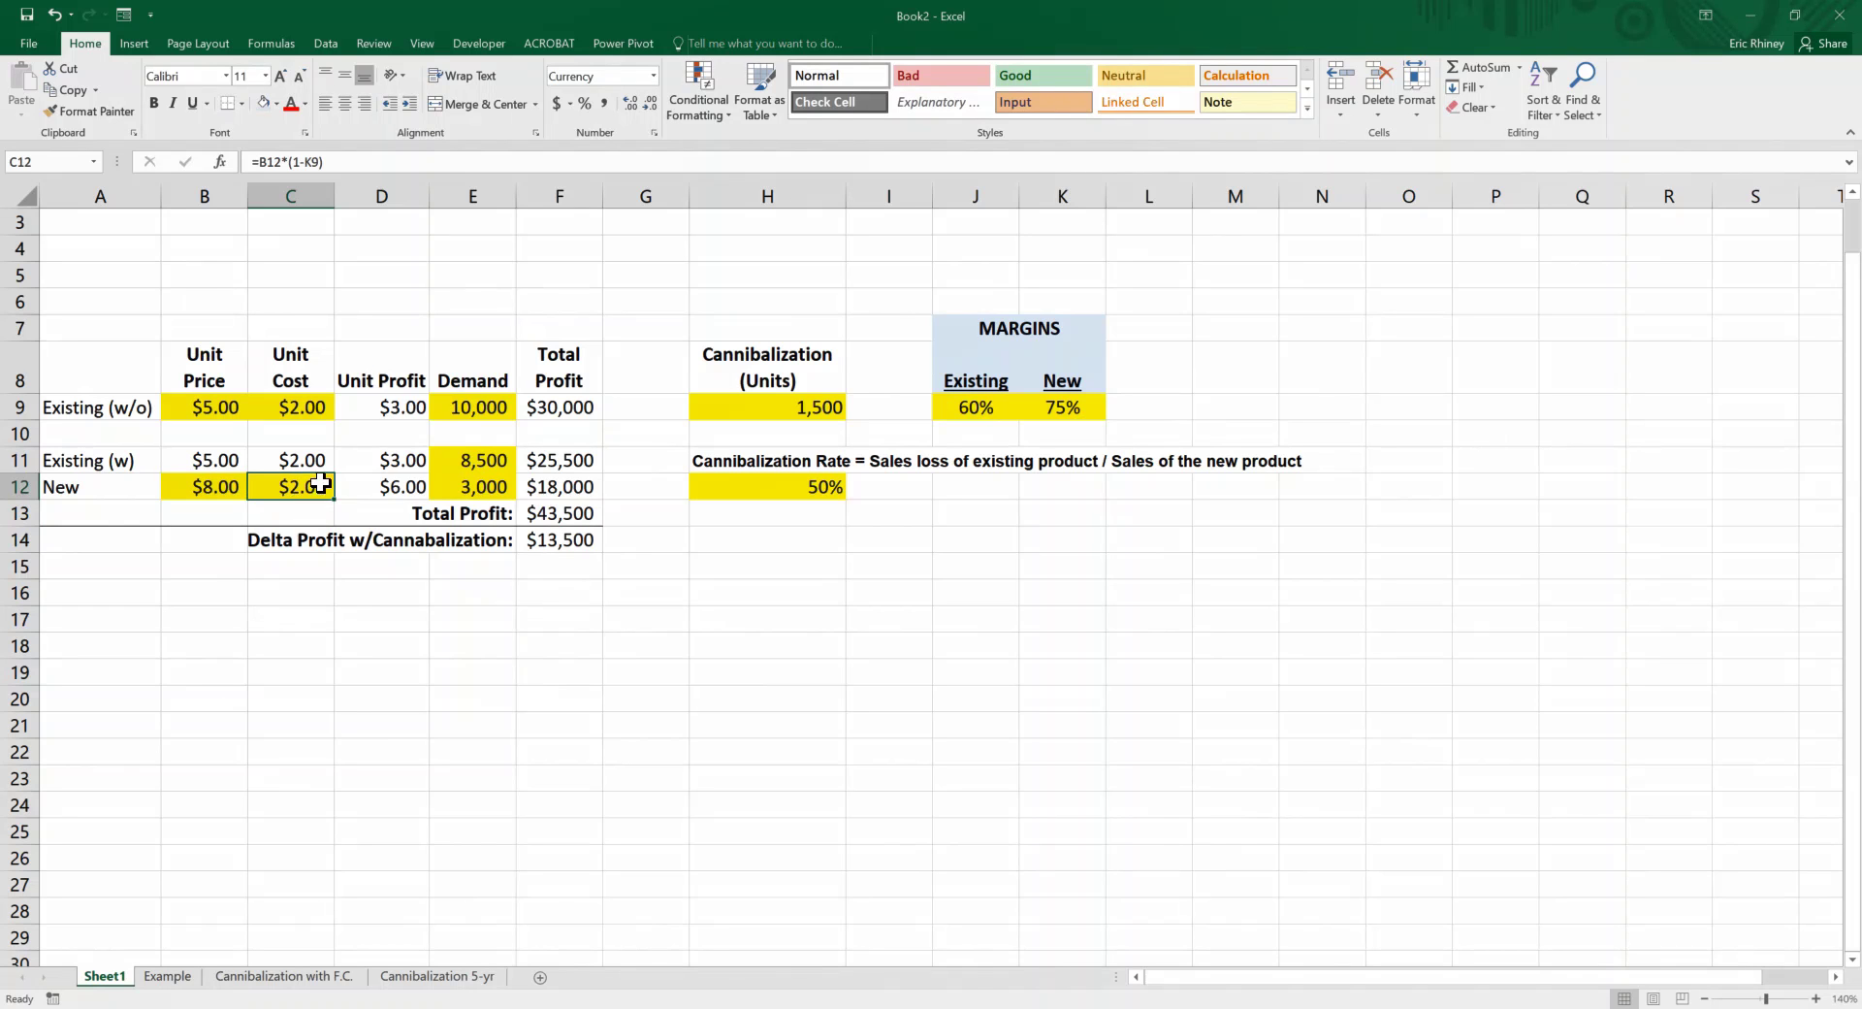
Try New margins of 30%, 20% and 23% in K9 before settling on 25%.
click(1045, 408)
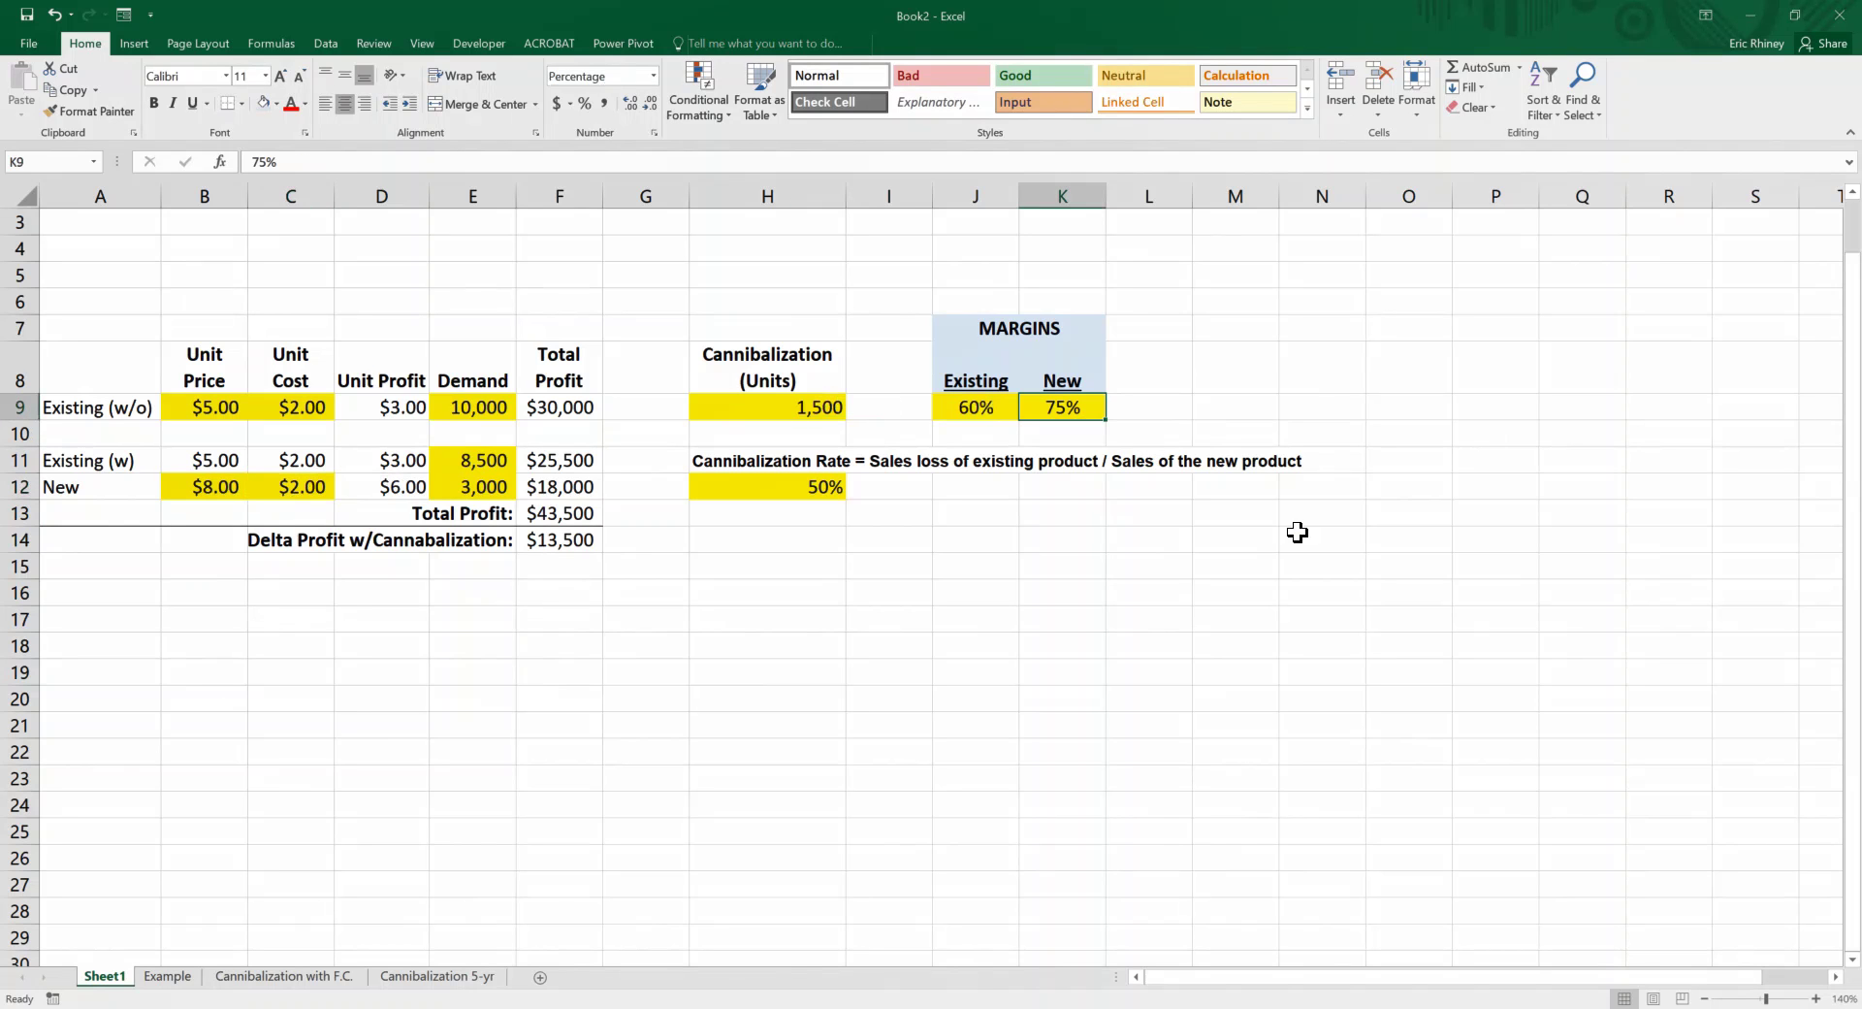
text(30)
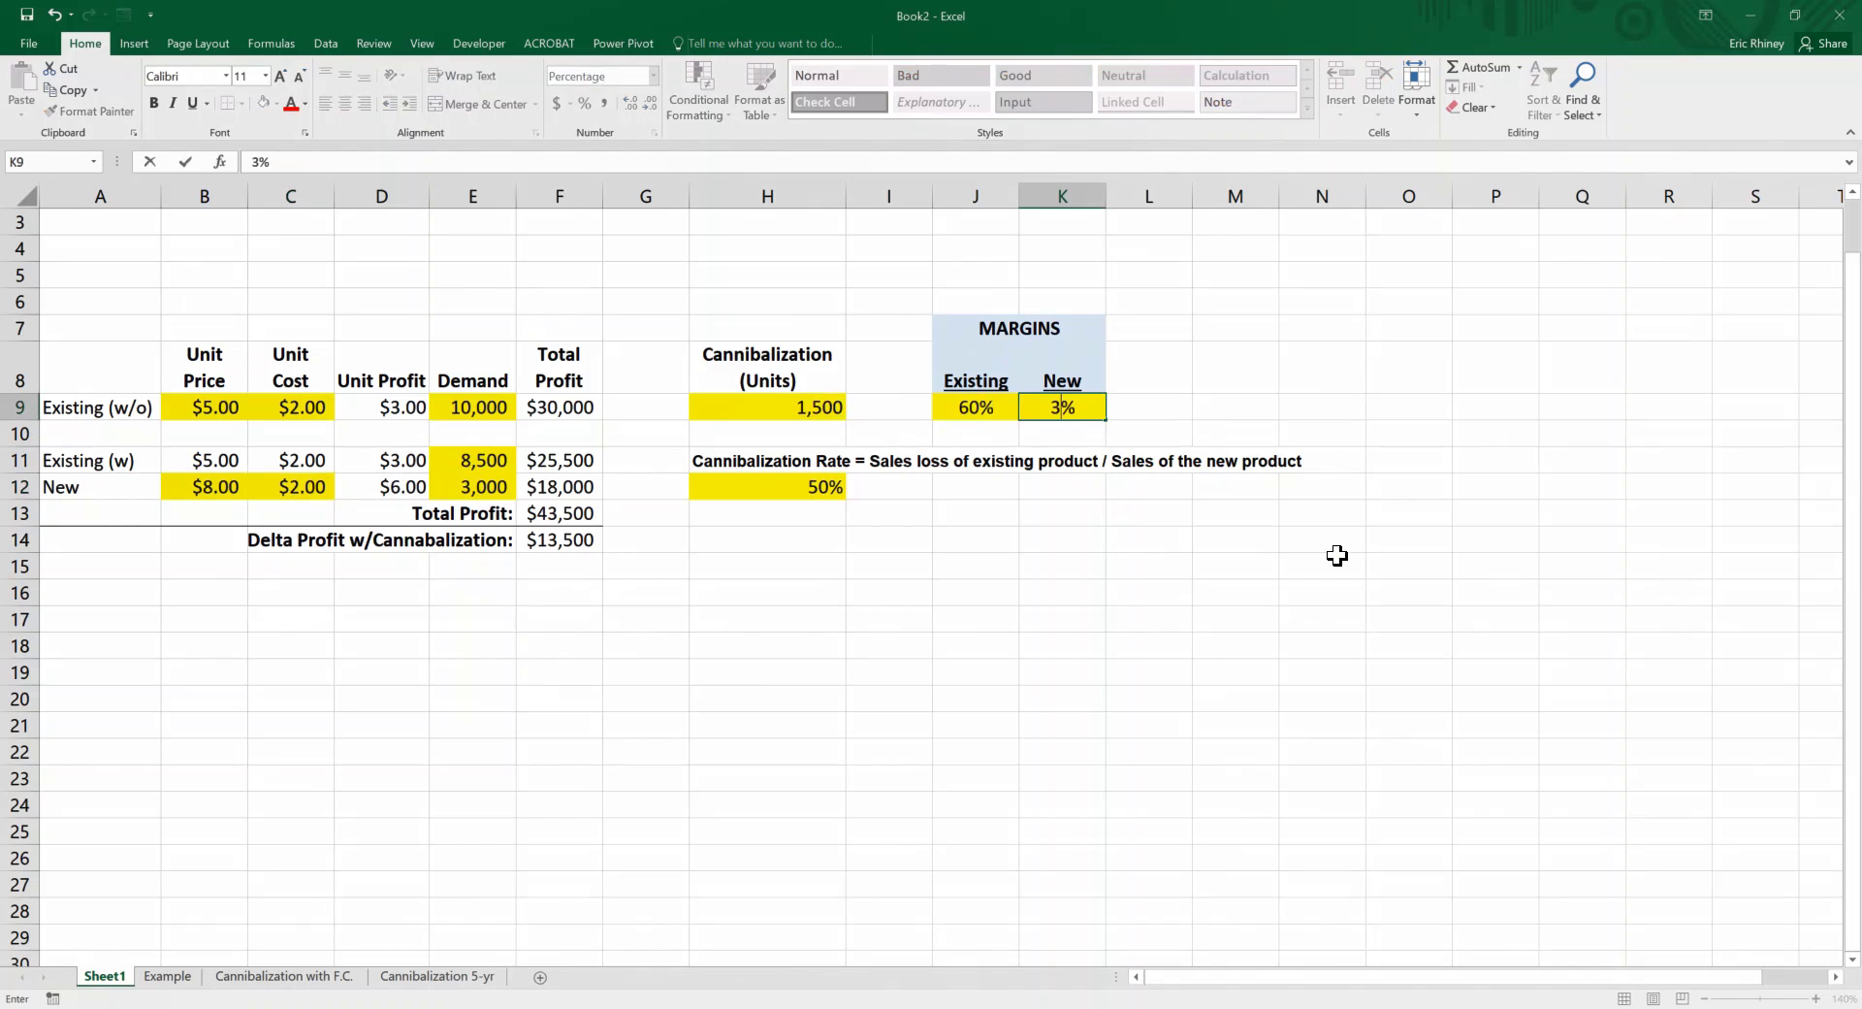
key(Return)
key(Up)
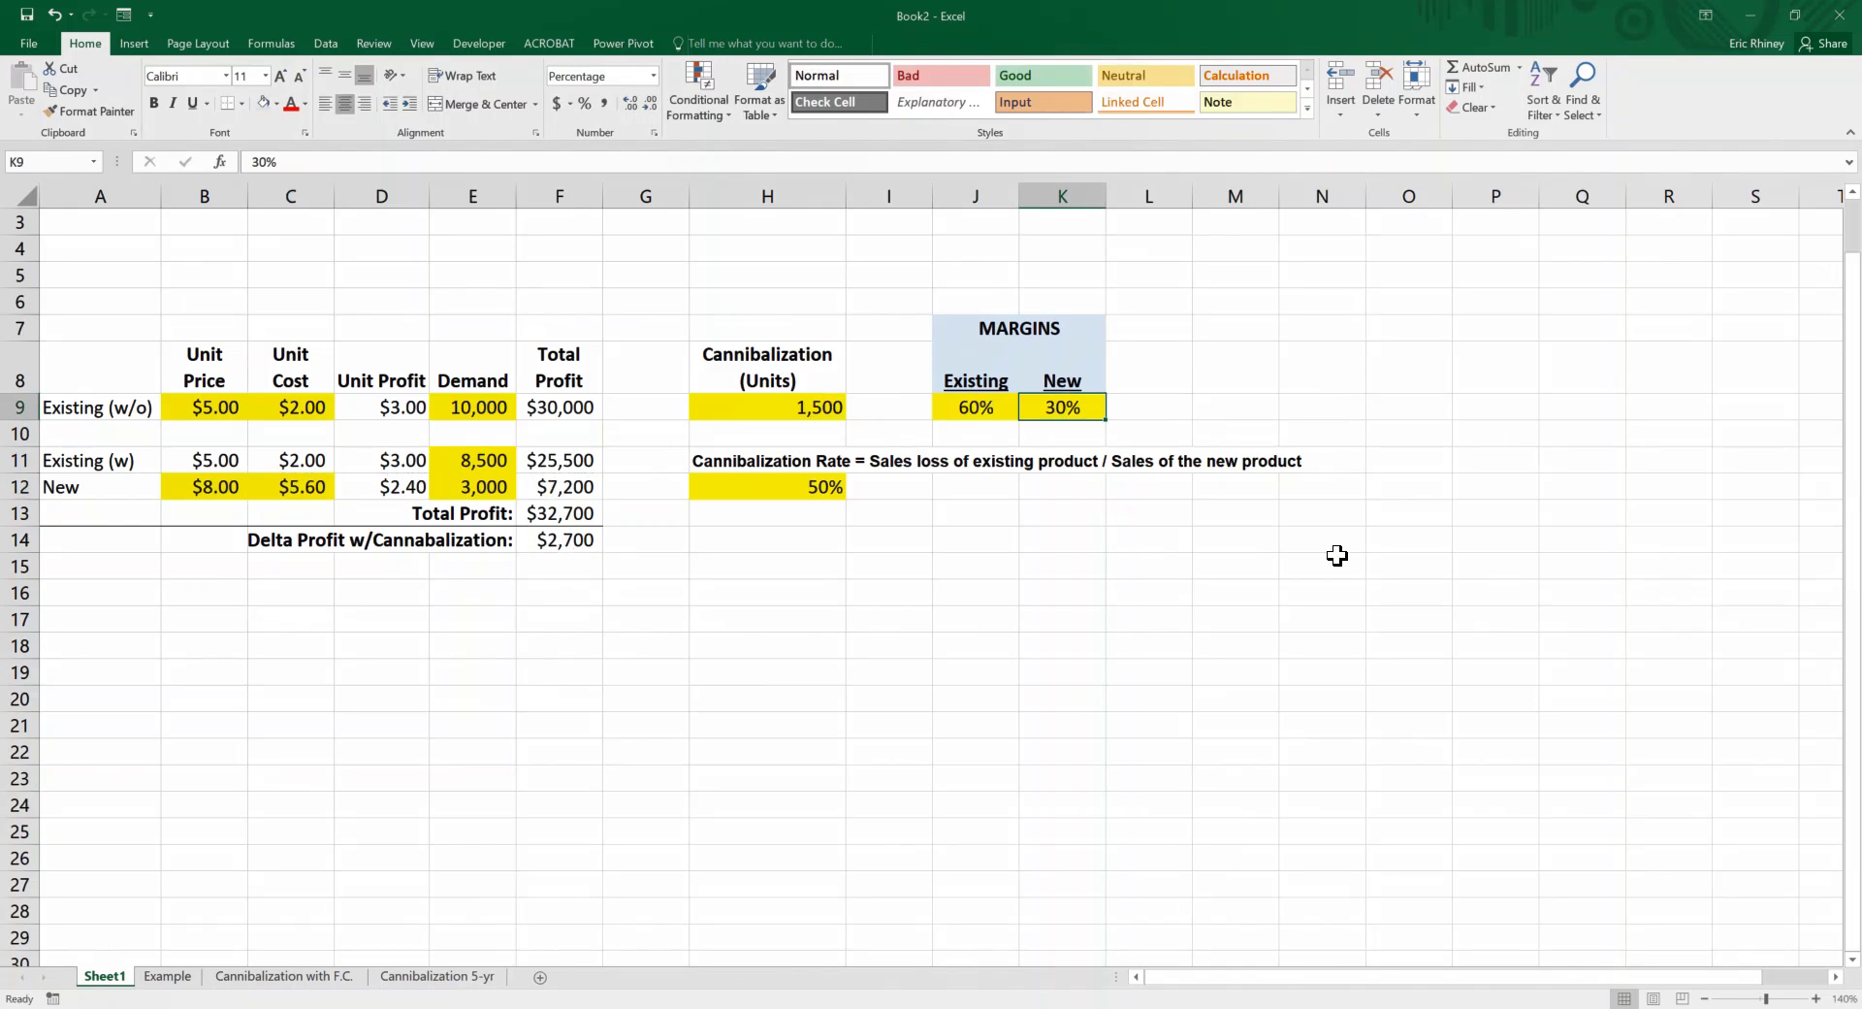
text(20)
key(Return)
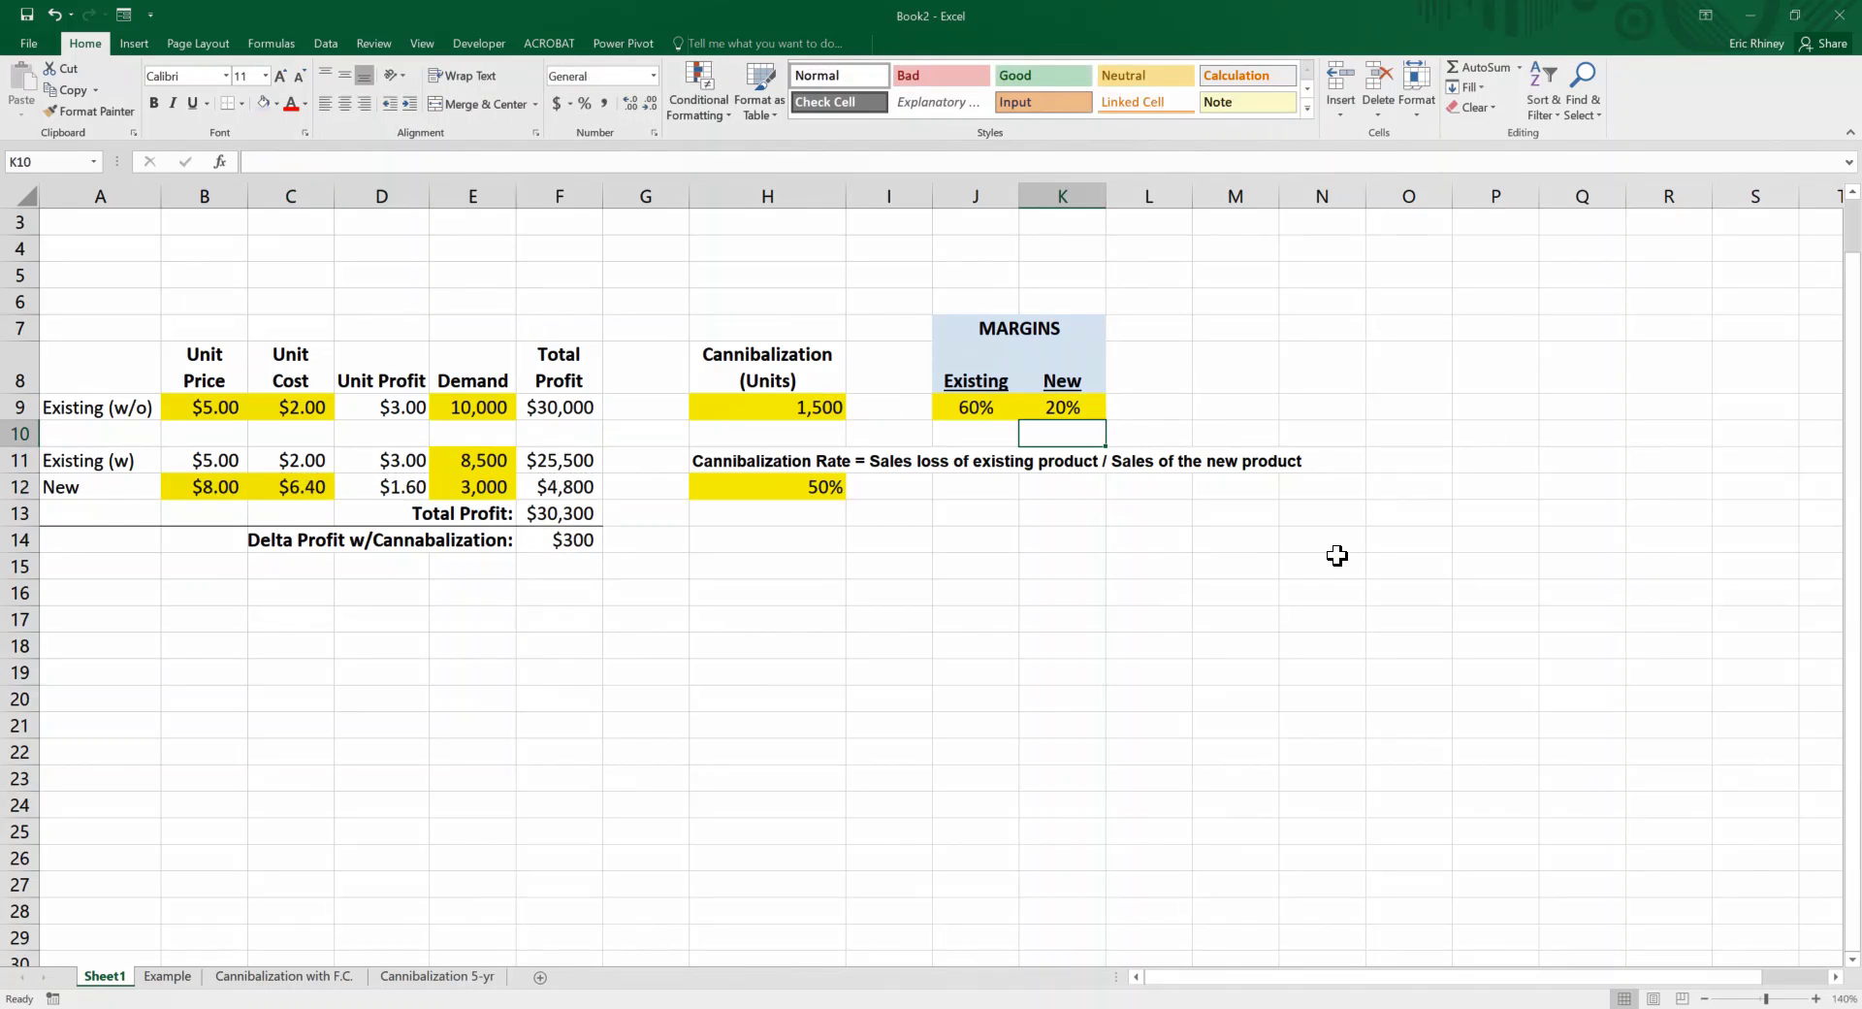
key(Up)
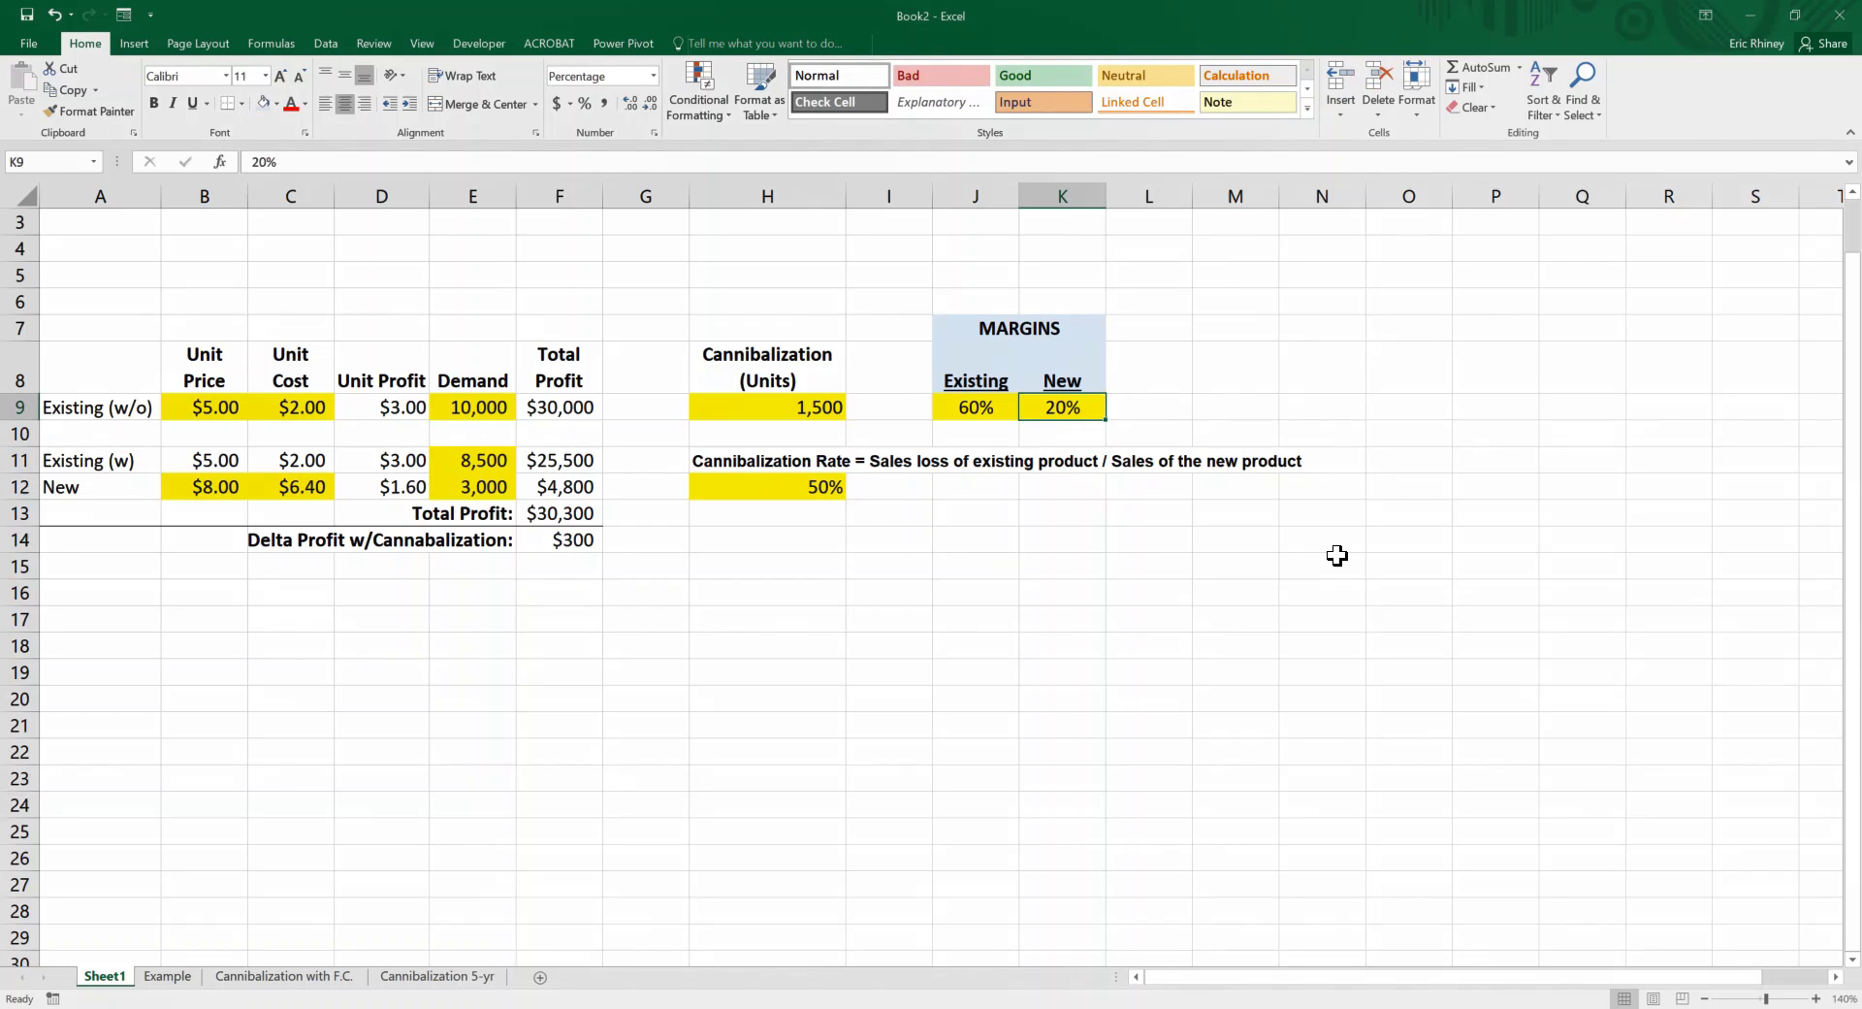
text(23)
key(Return)
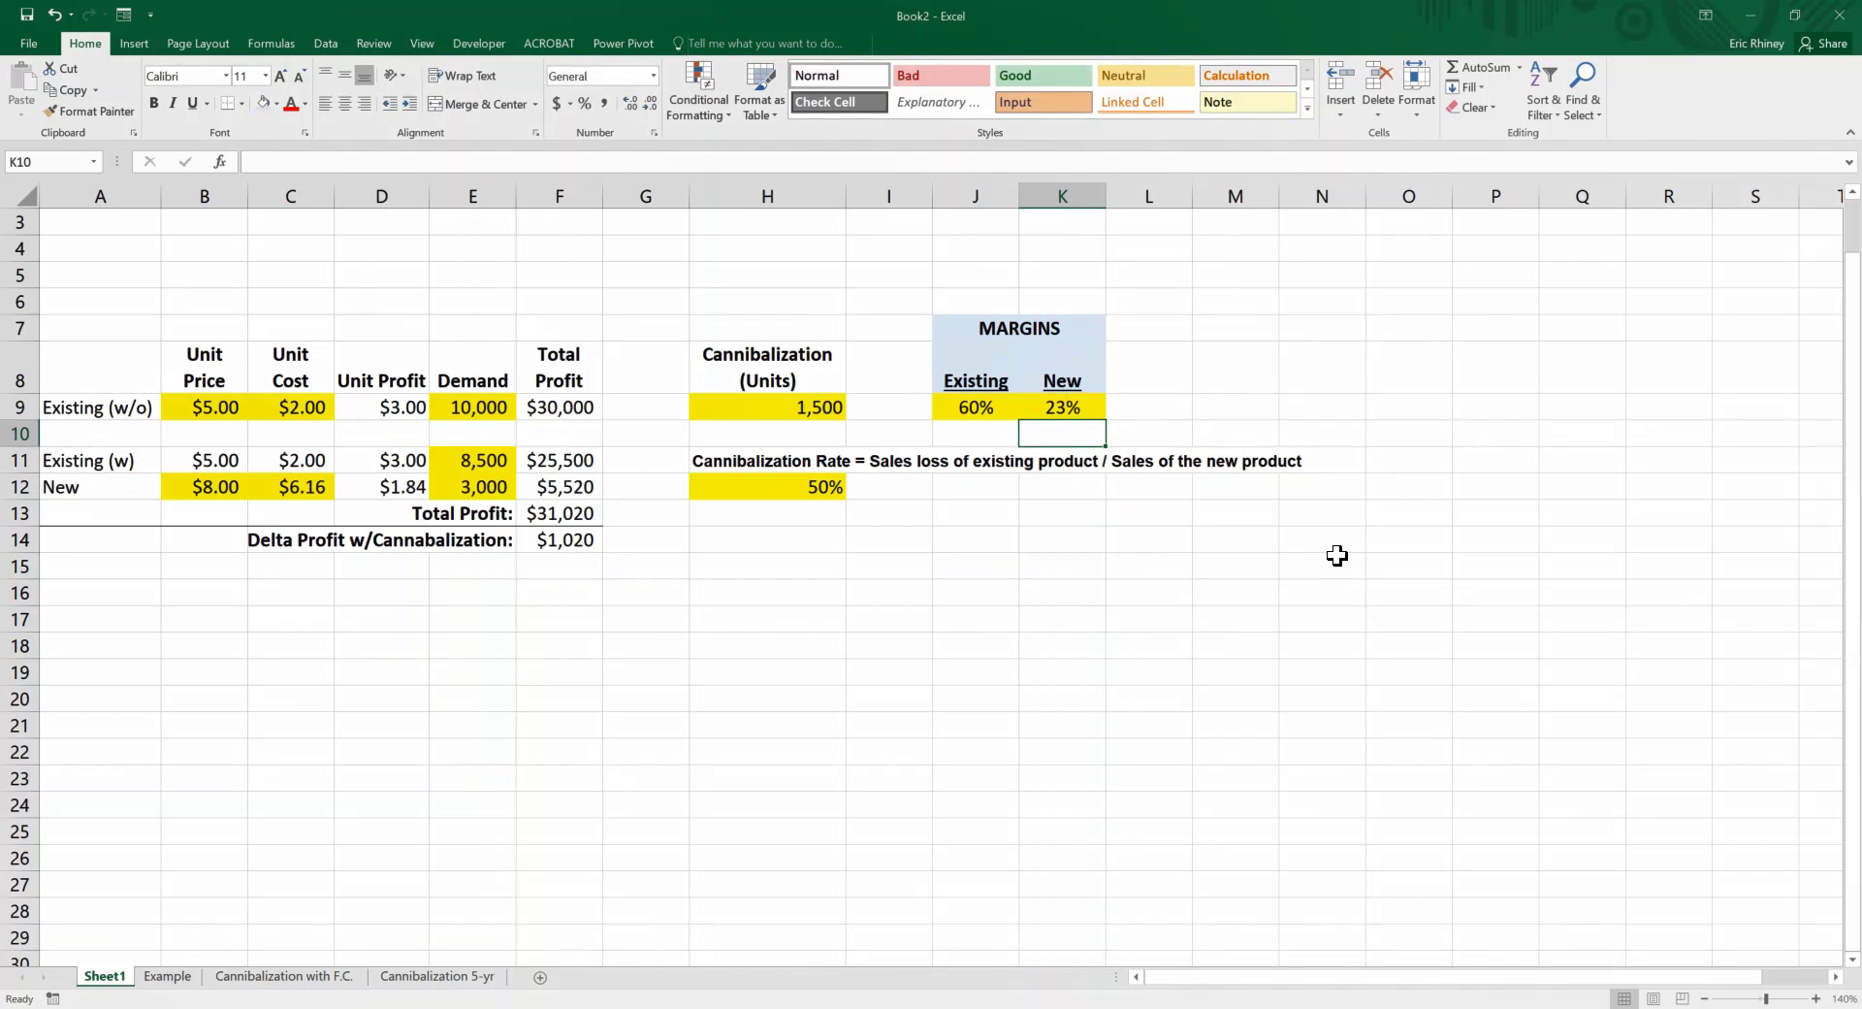
key(Up)
text(25)
key(Return)
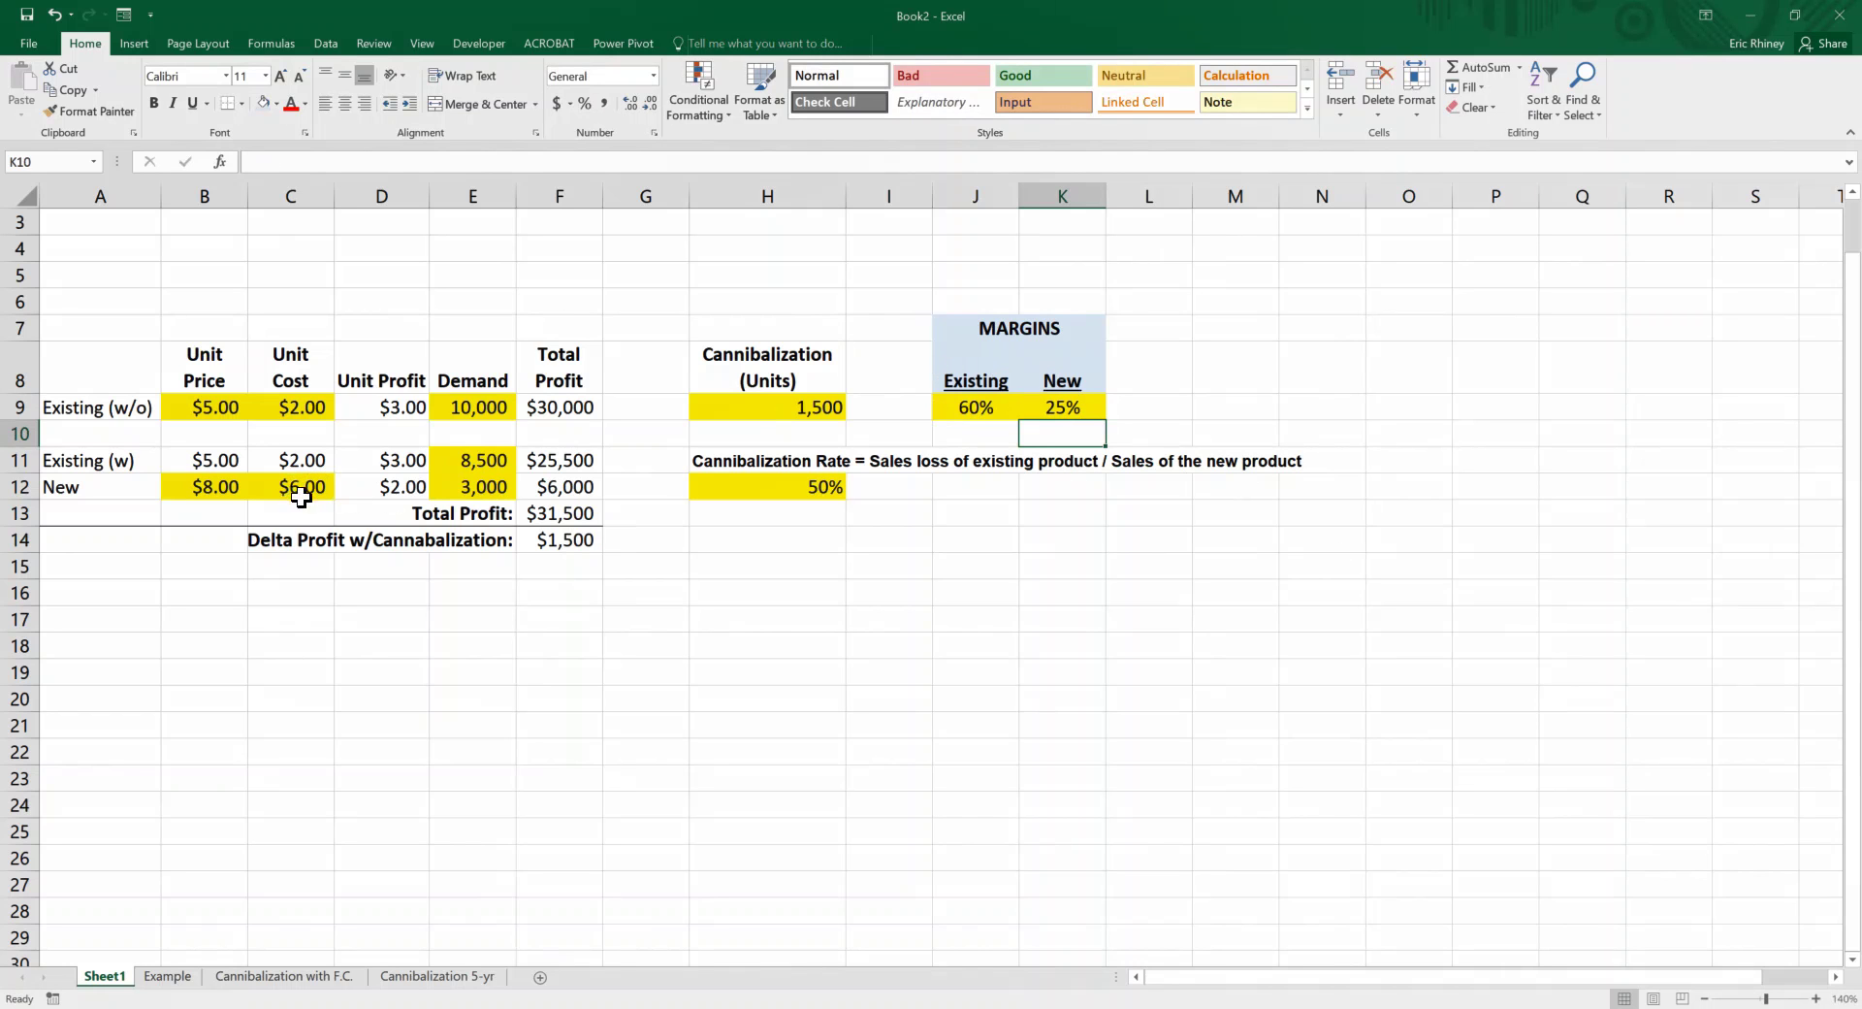
Set the Existing margin in J9 back to 50%.
click(962, 406)
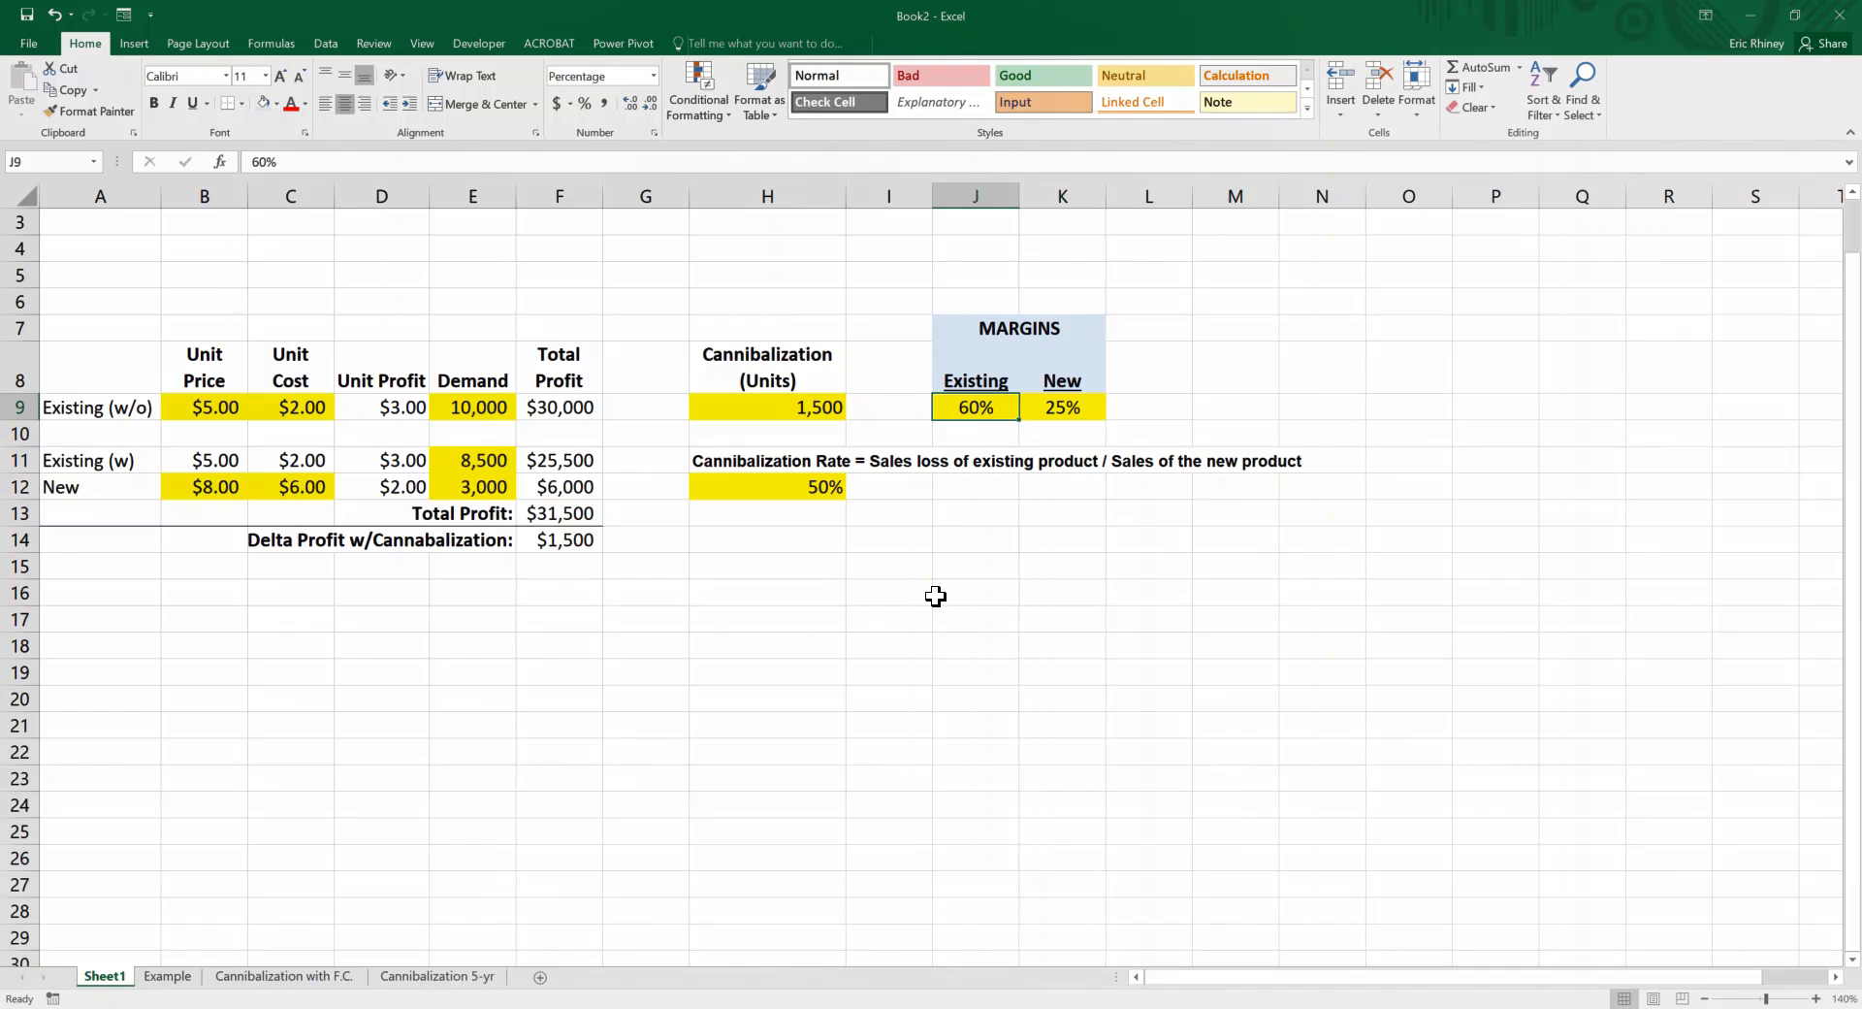
text(50)
key(Return)
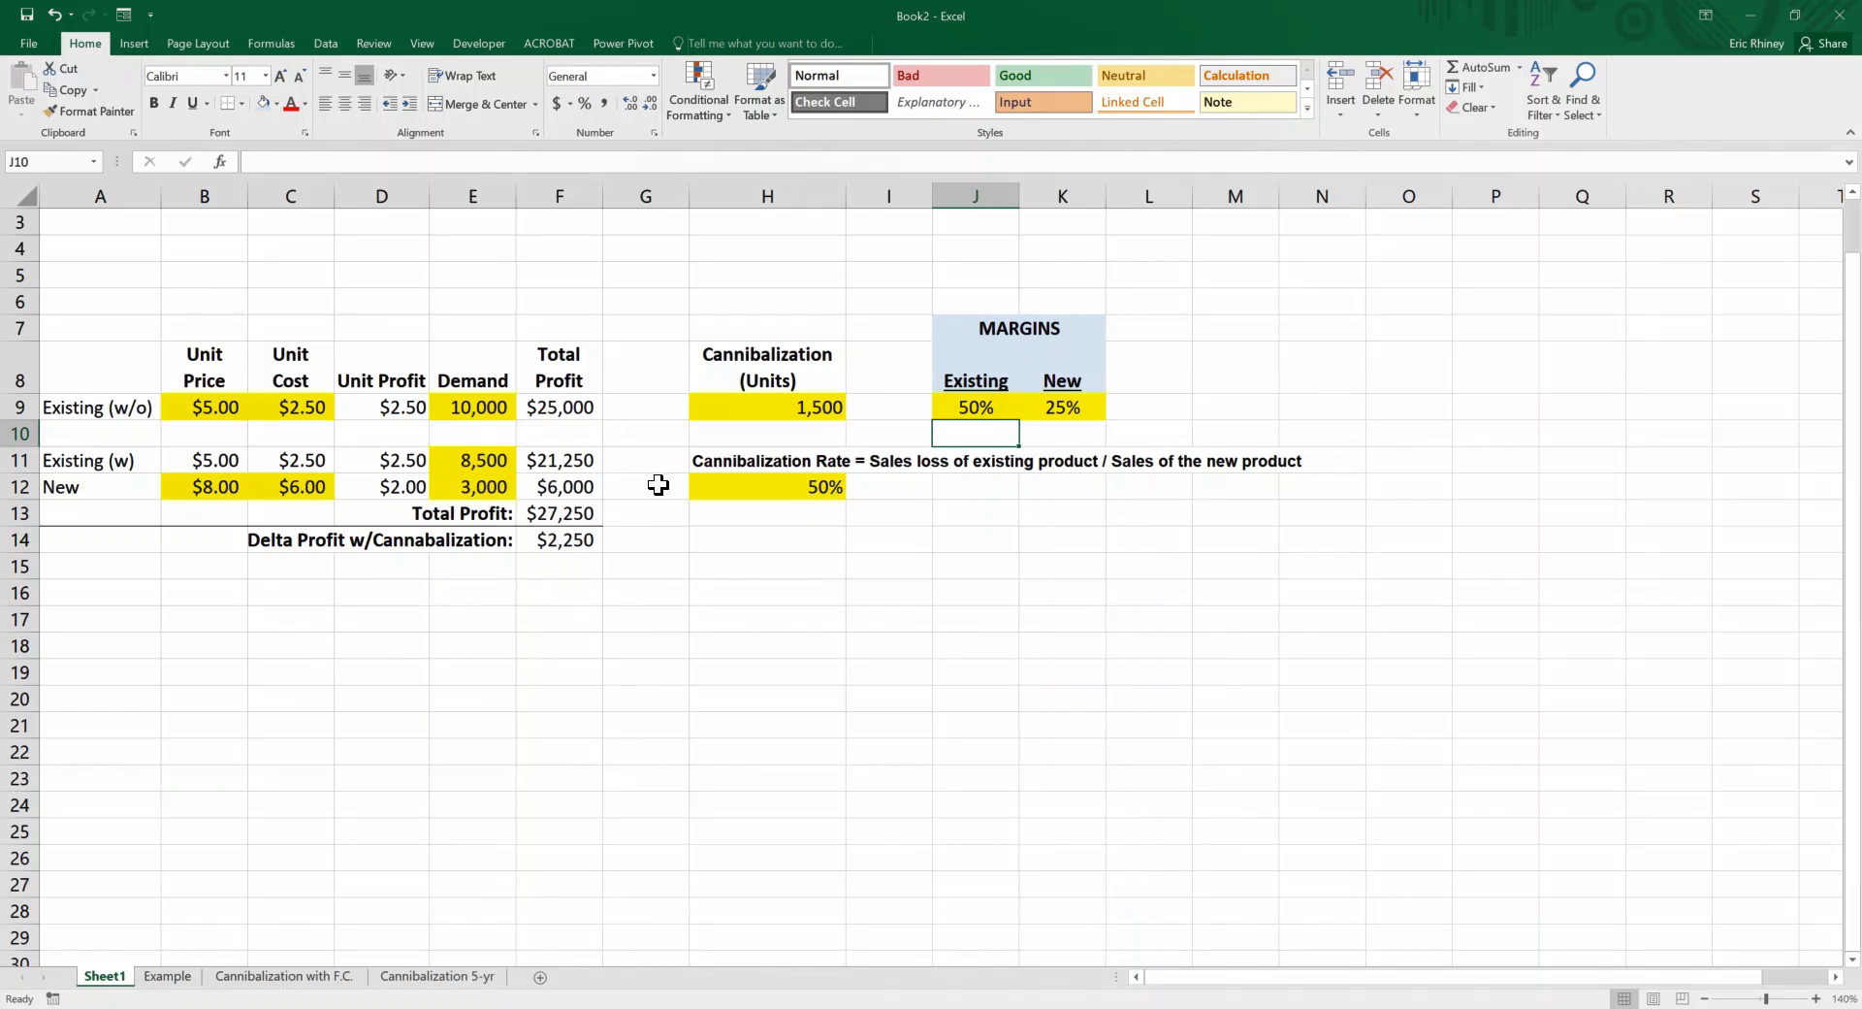
Goal Seek delta profit F14 to 0 by changing H12, yielding an 80% cannibalization rate.
click(807, 485)
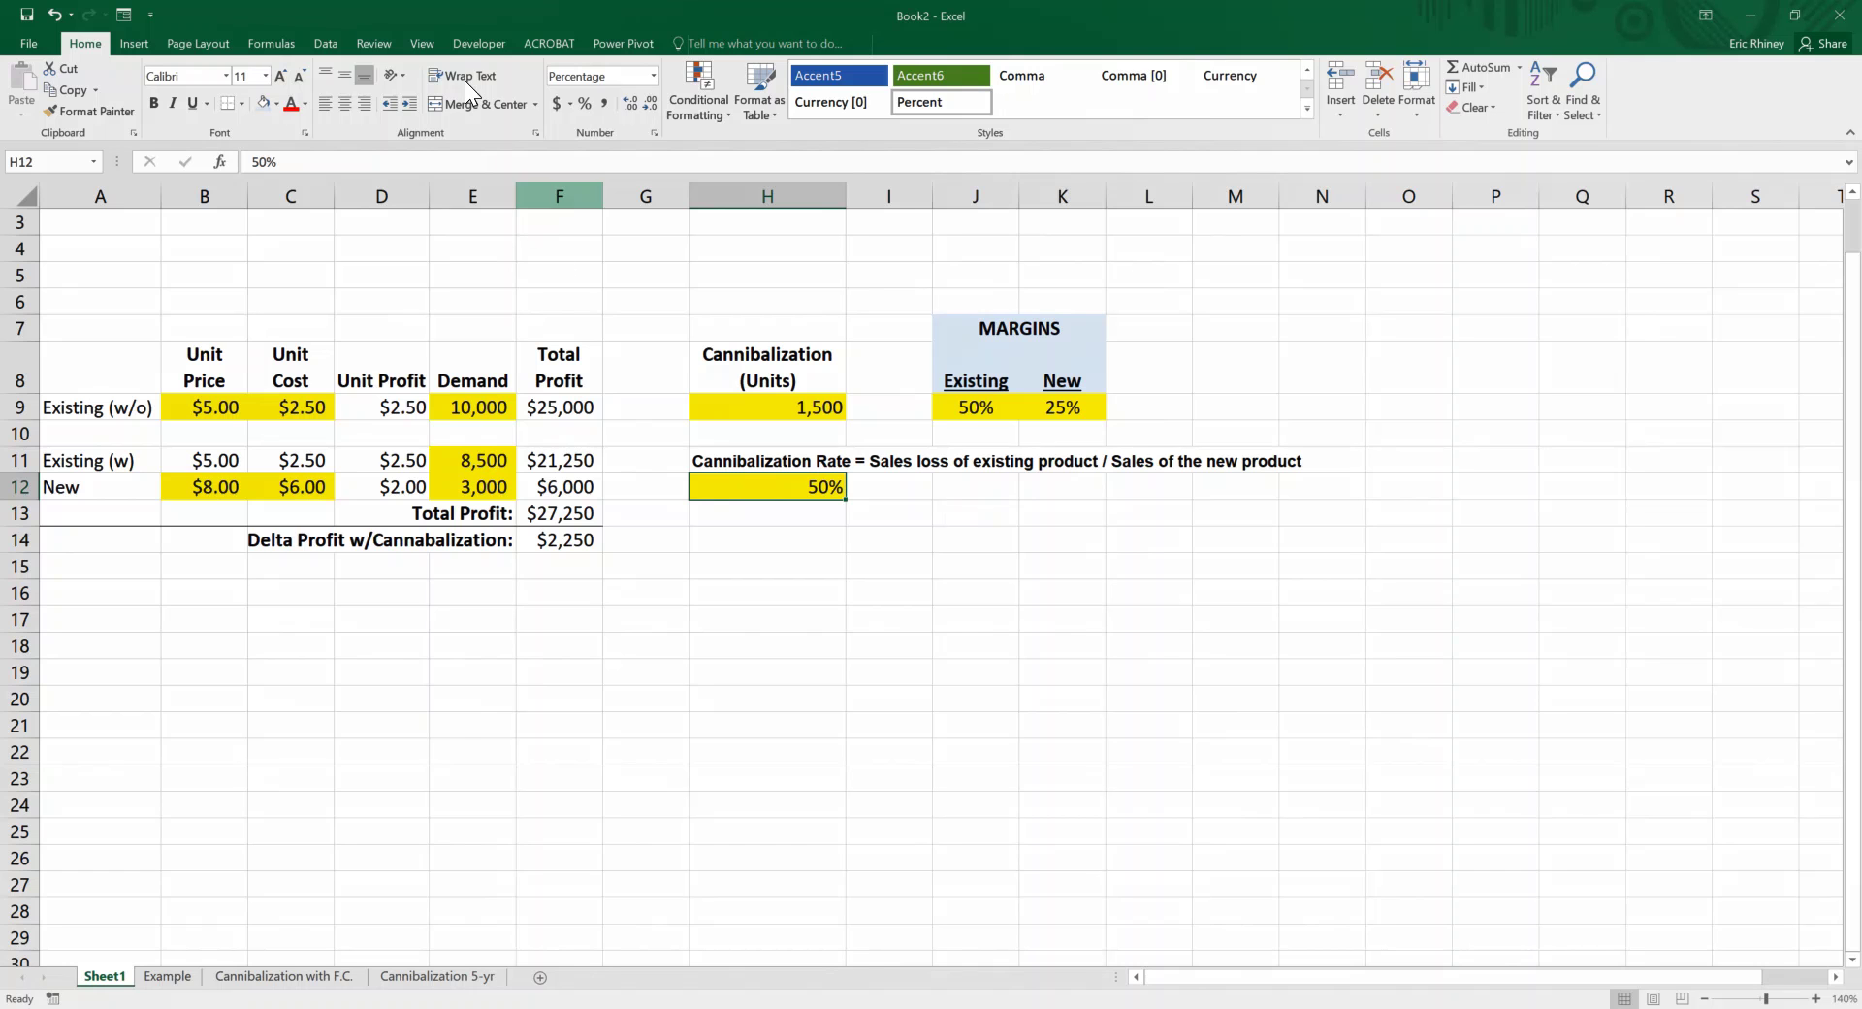
click(325, 43)
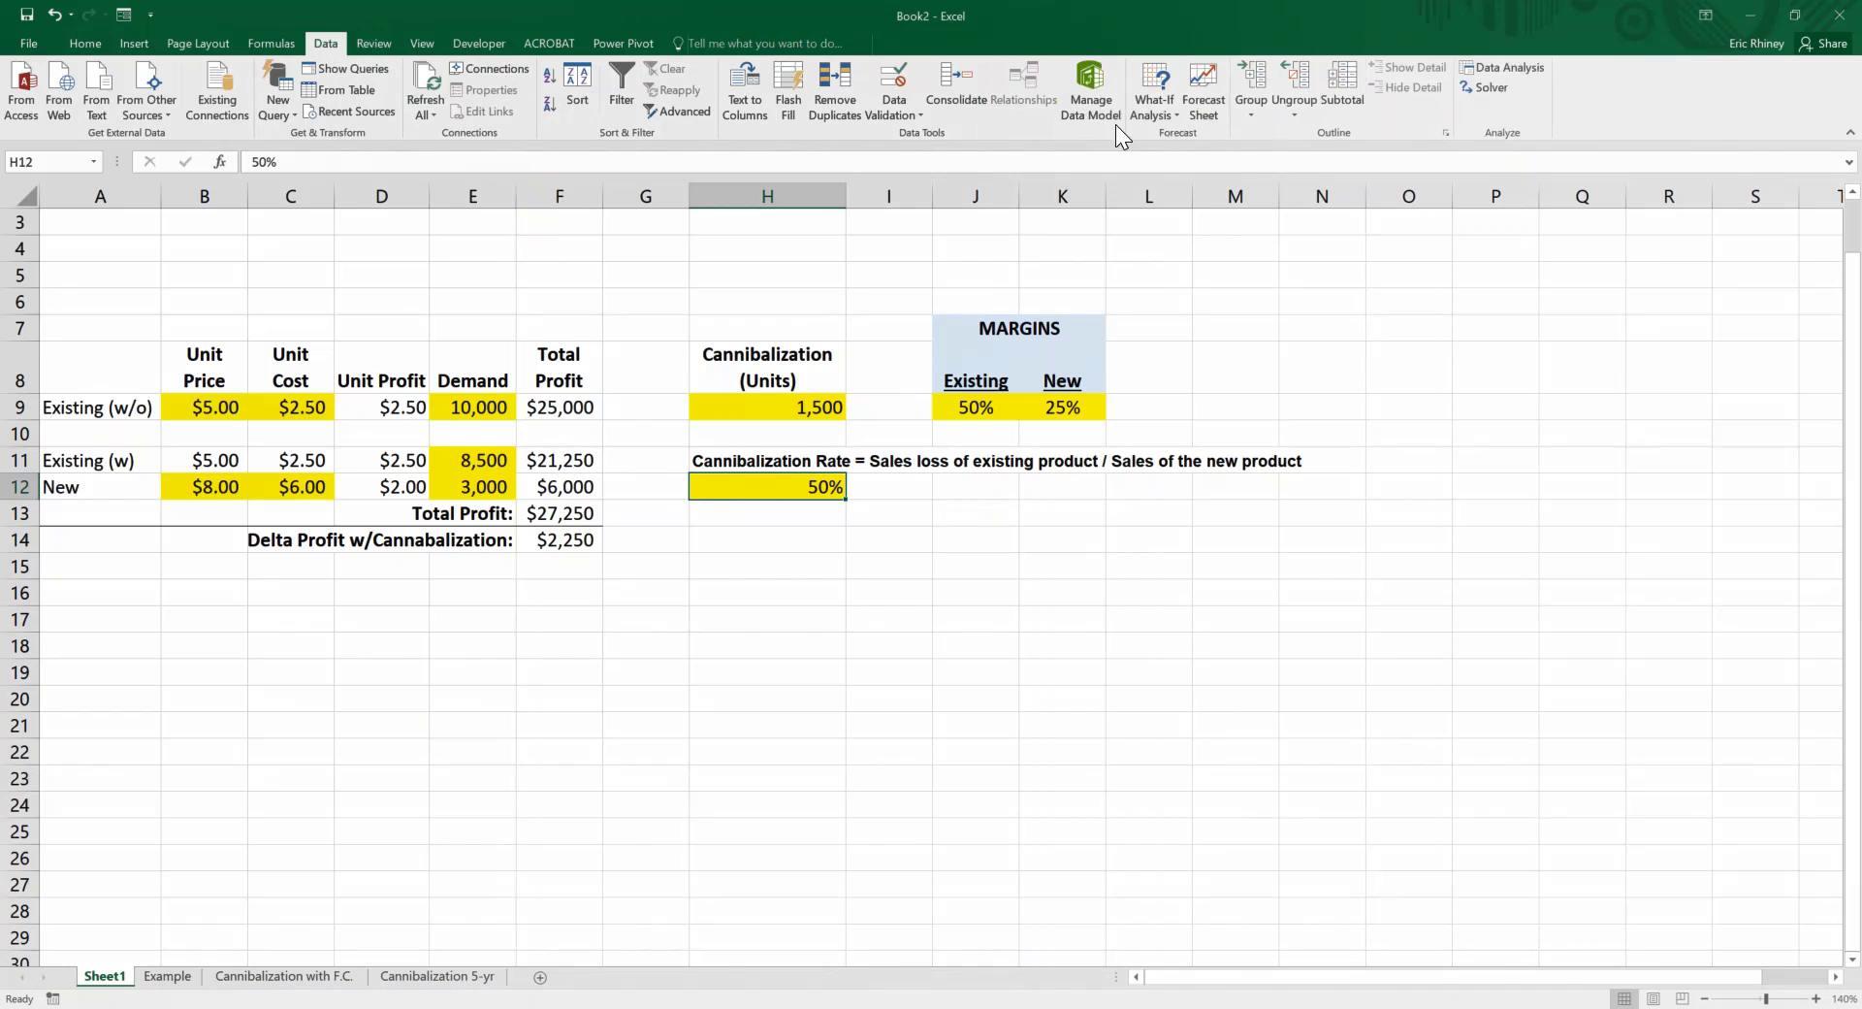
click(1156, 119)
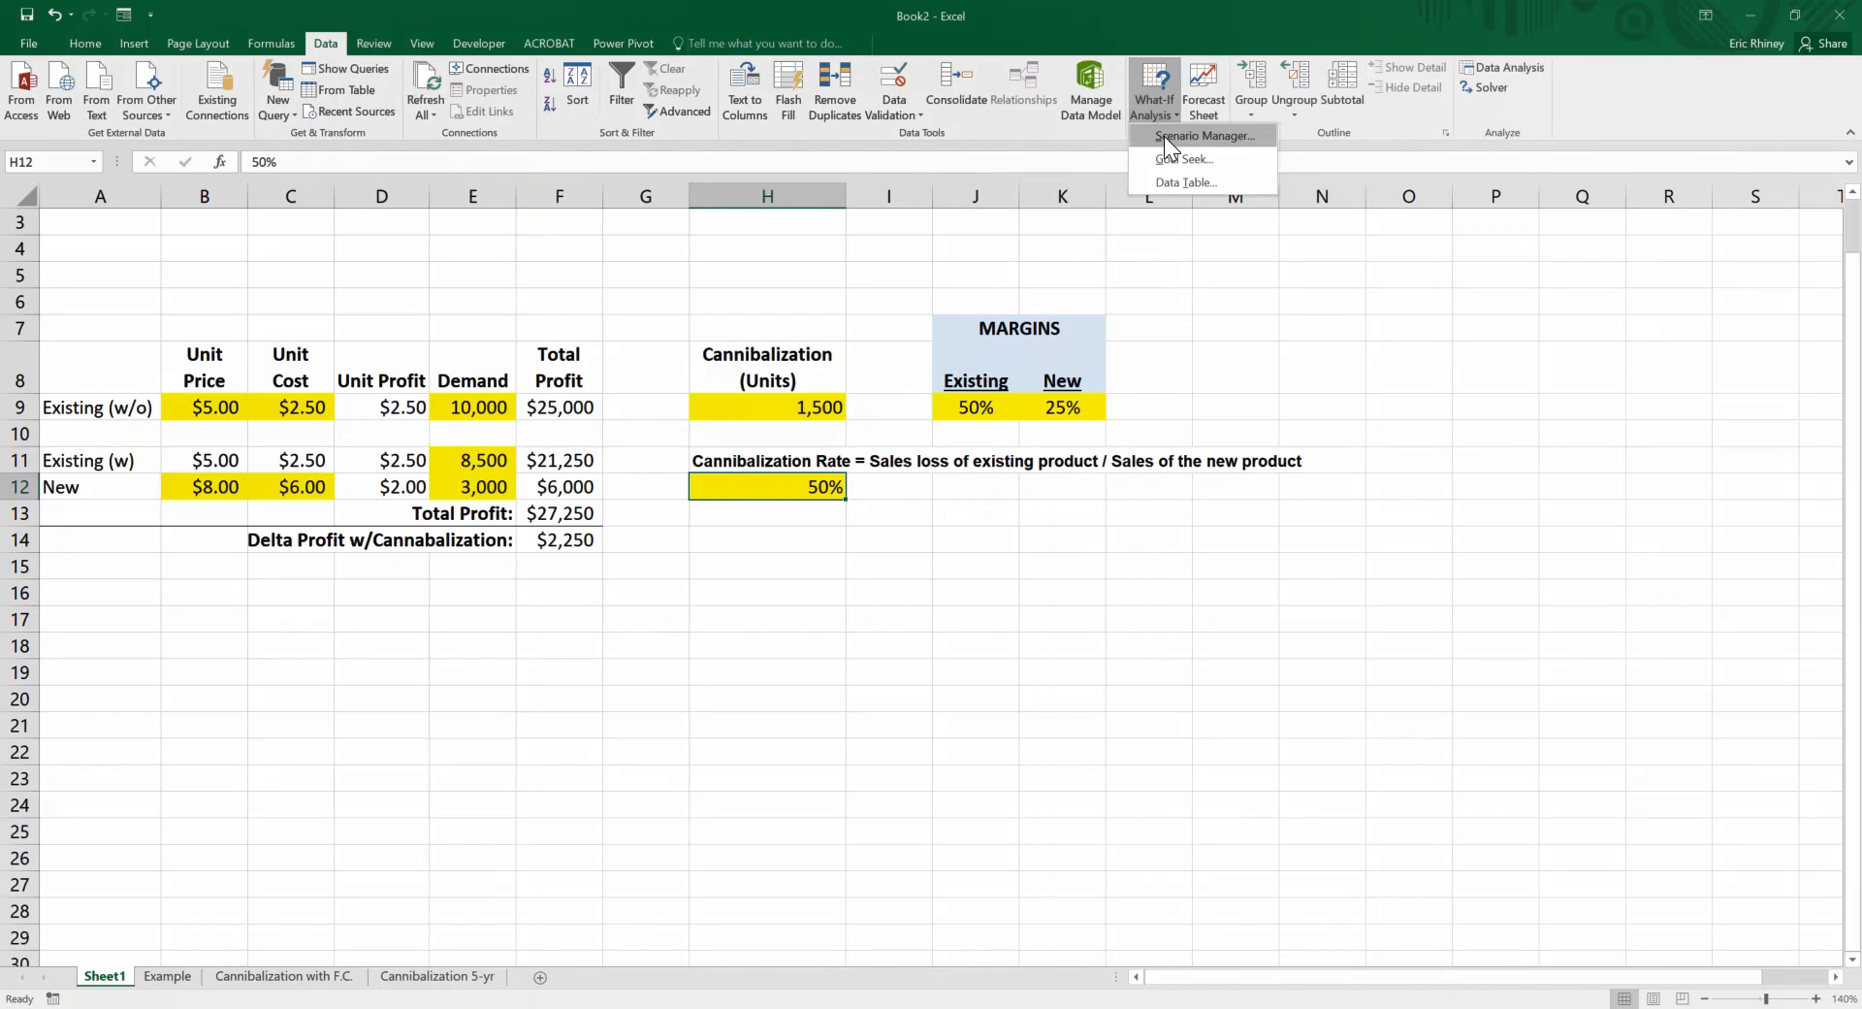
click(1171, 157)
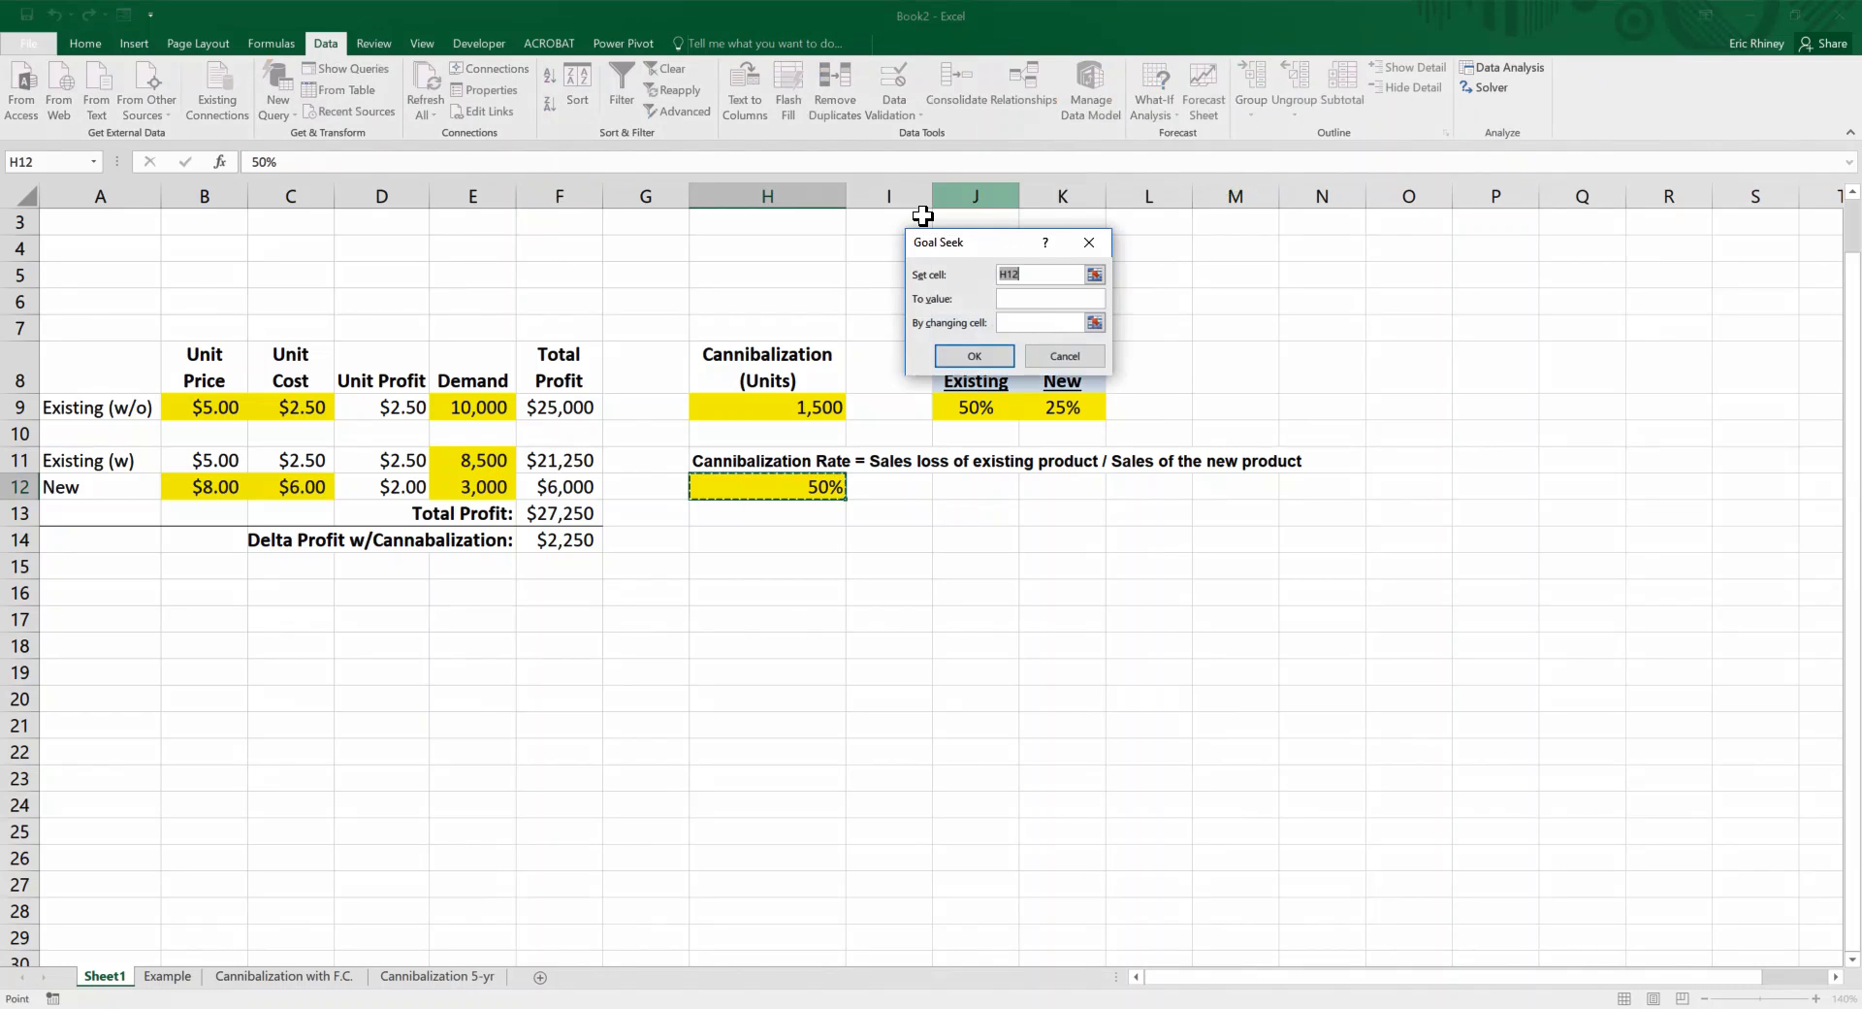
drag(946, 241, 539, 209)
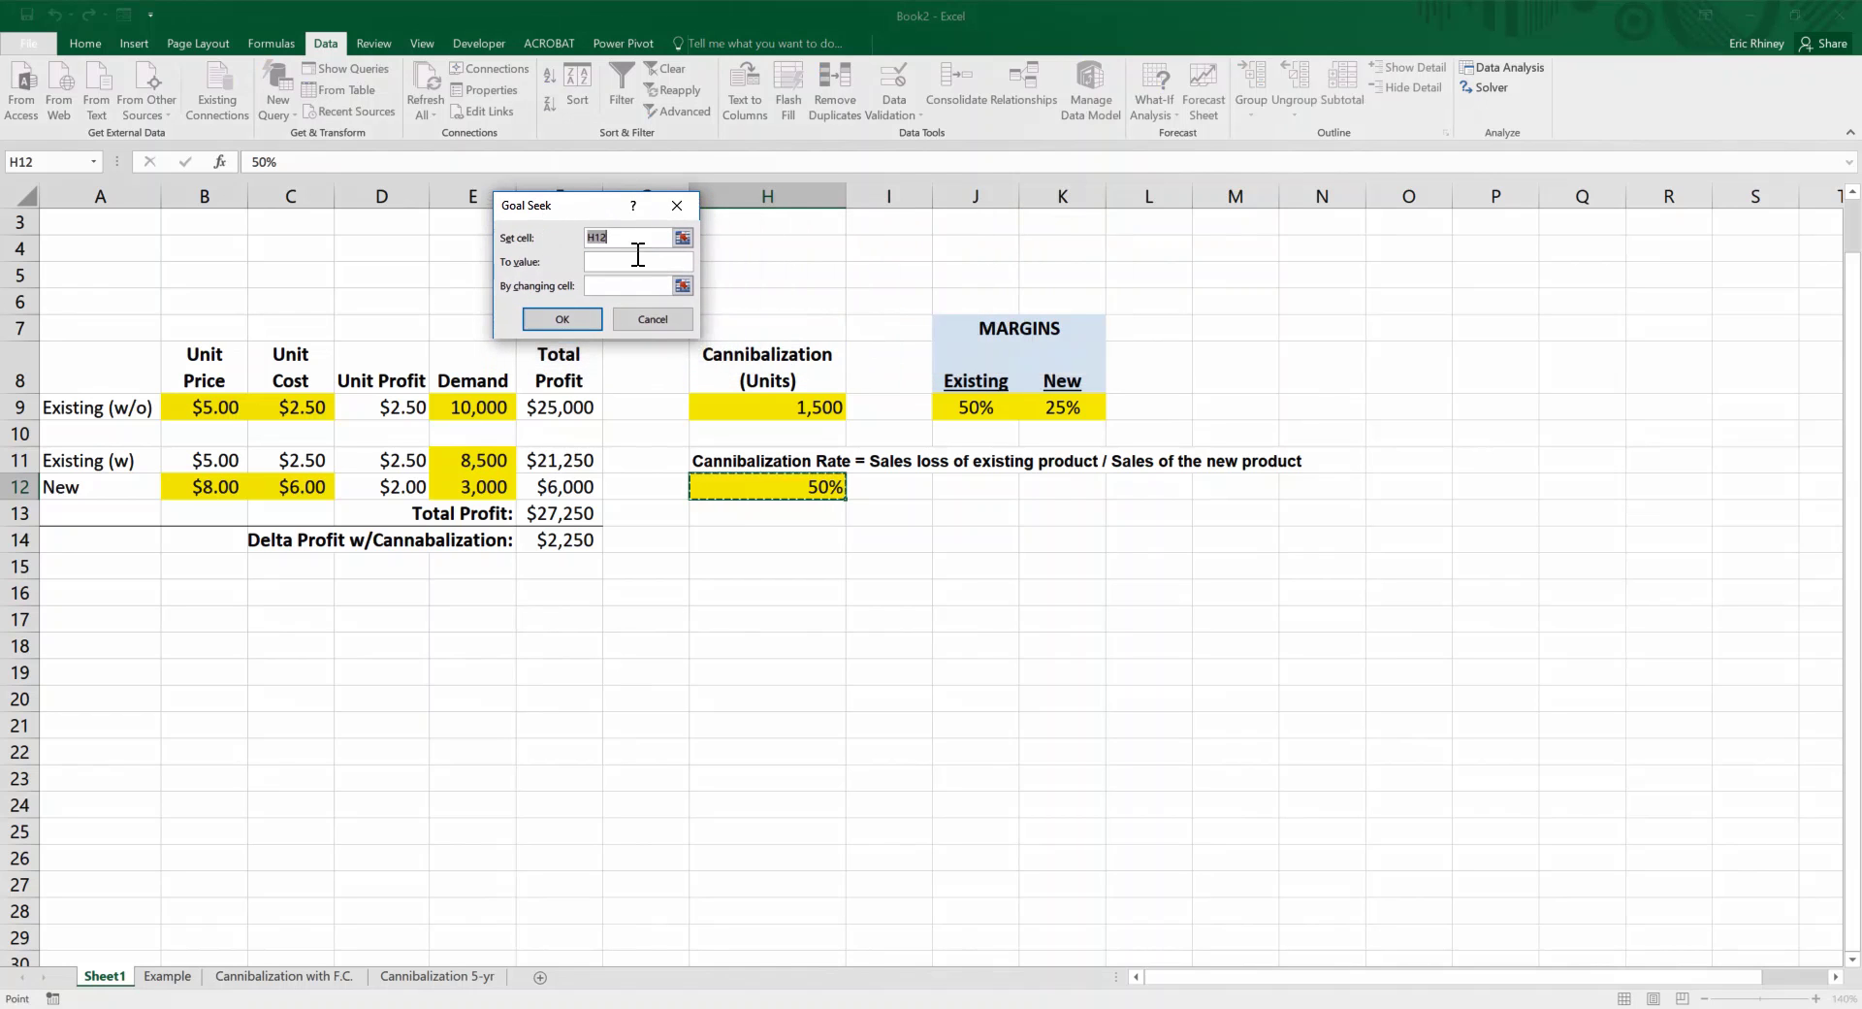
click(568, 541)
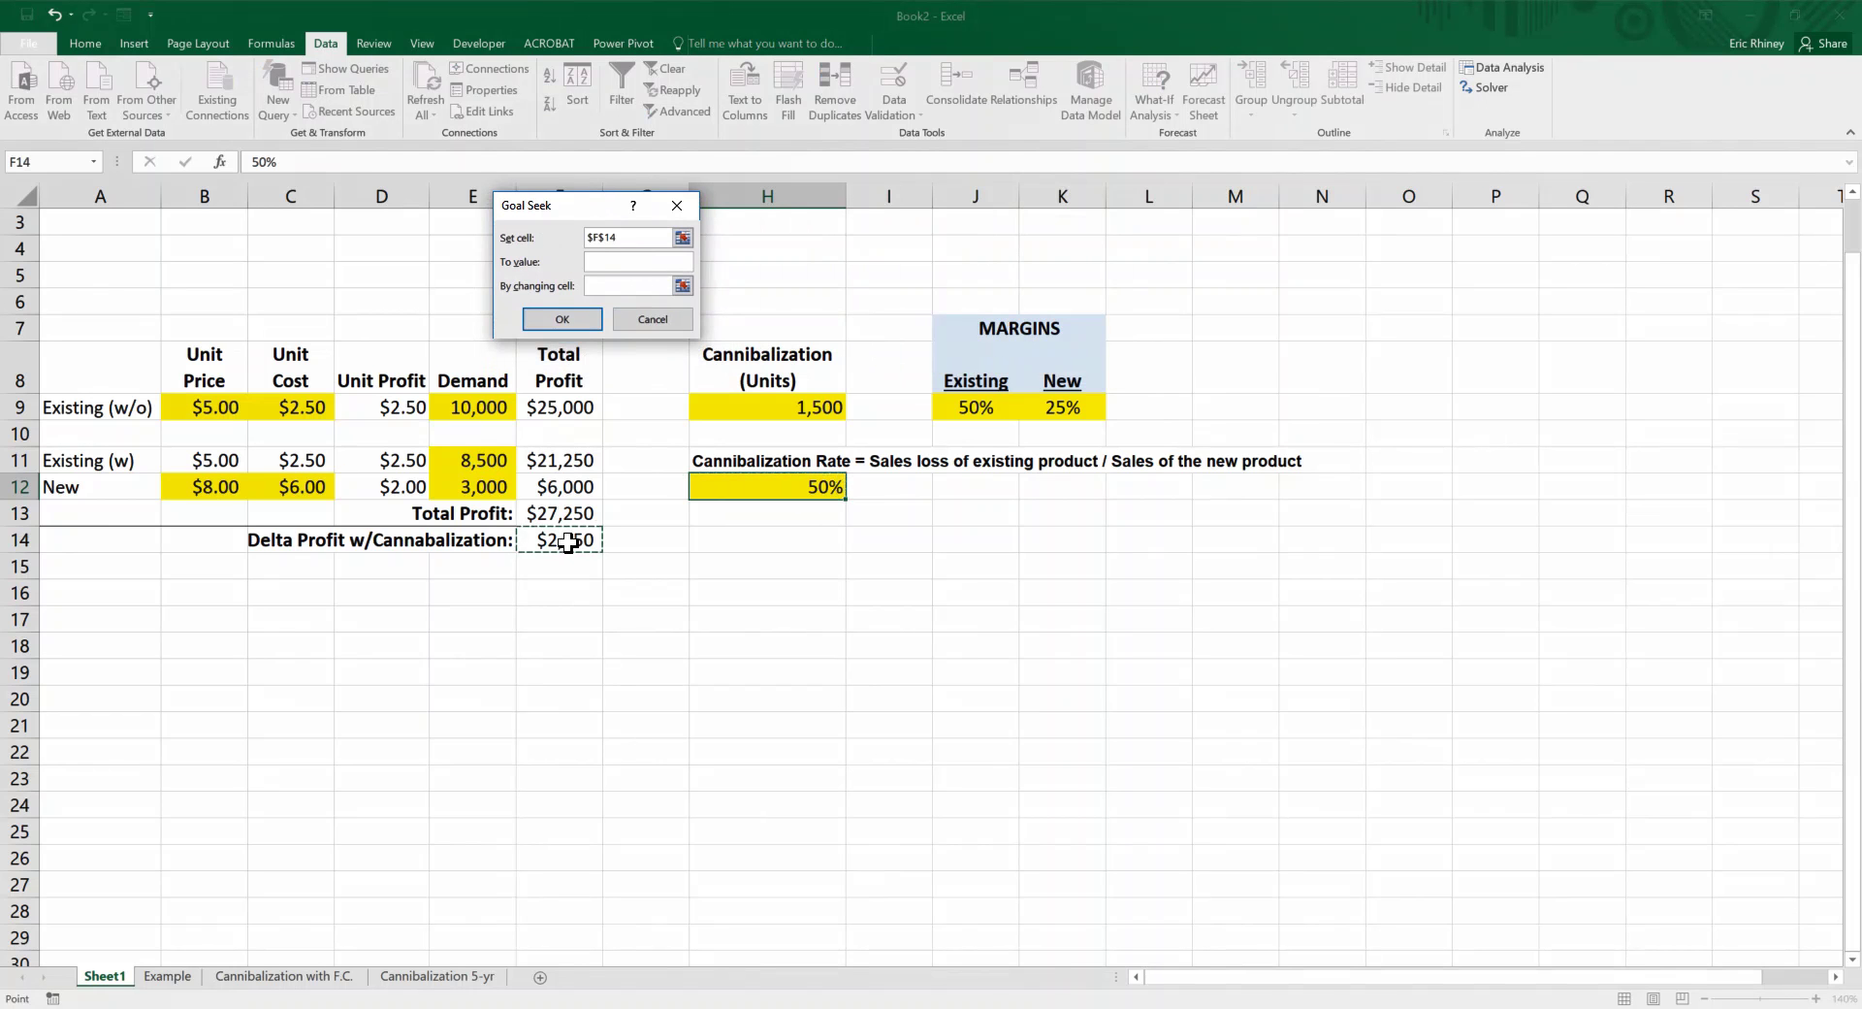
click(615, 262)
click(615, 267)
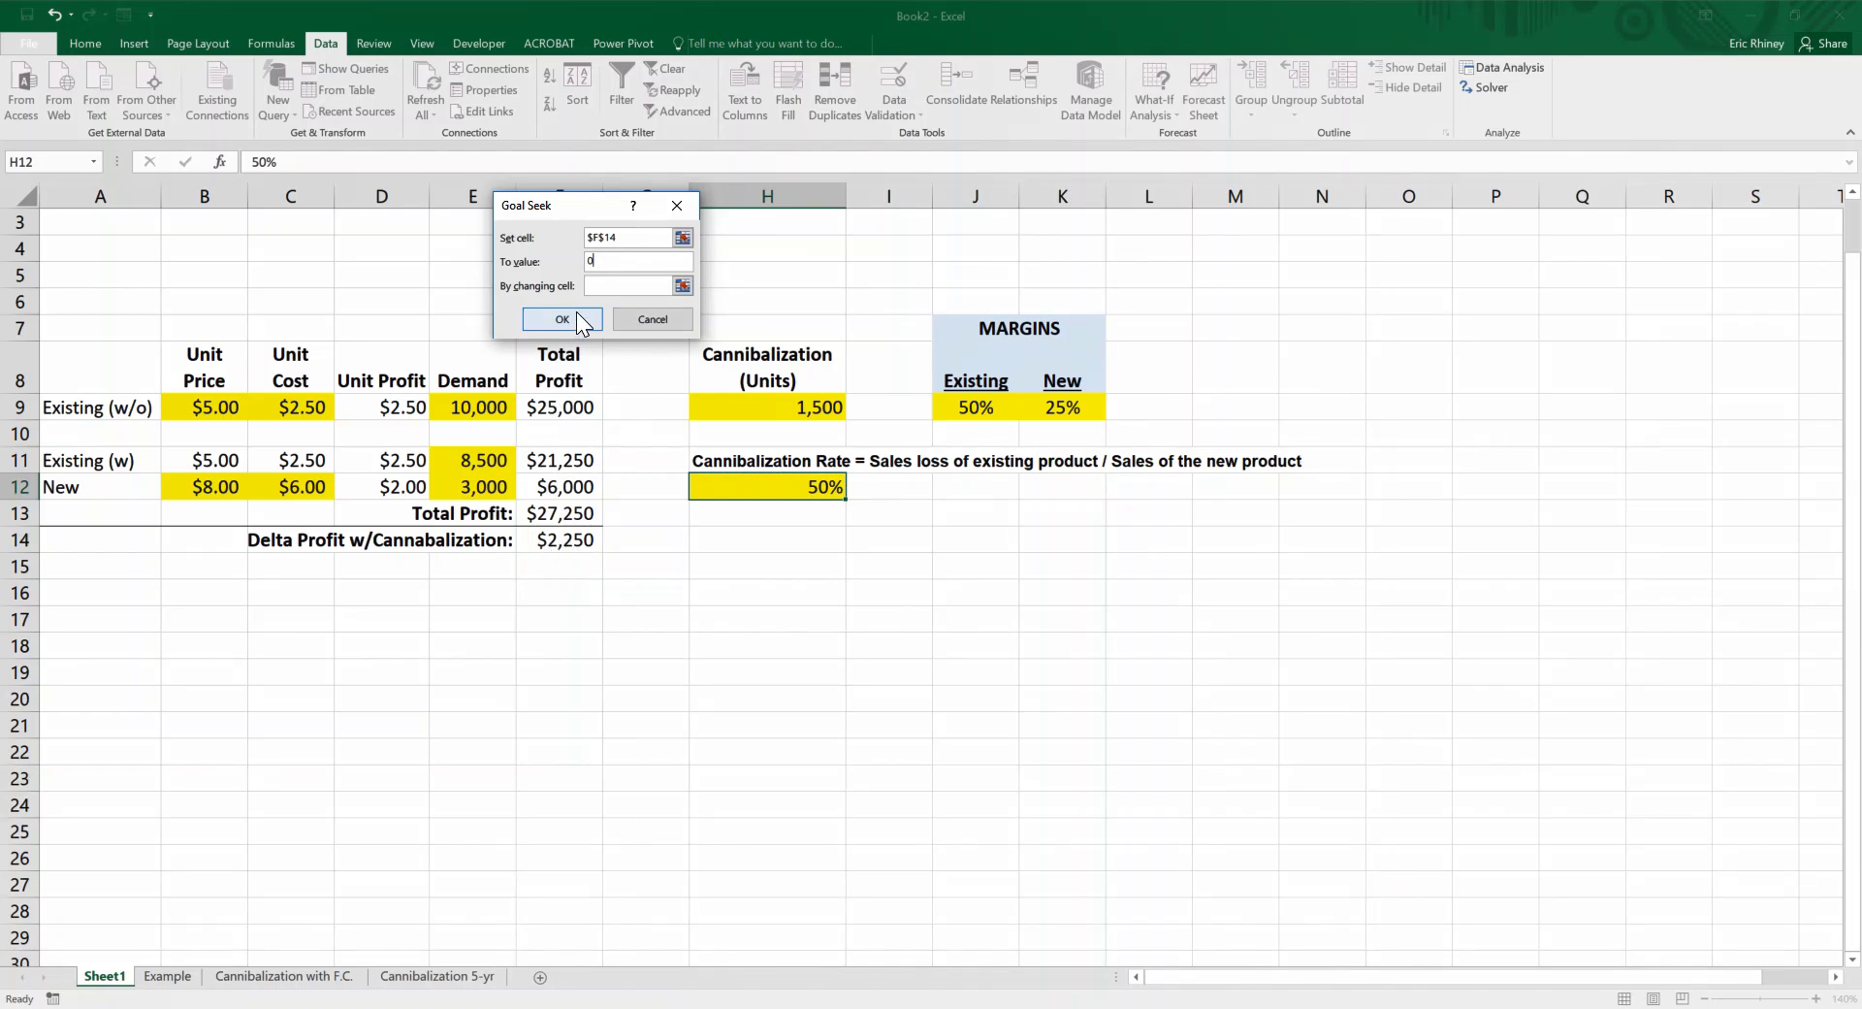
click(771, 485)
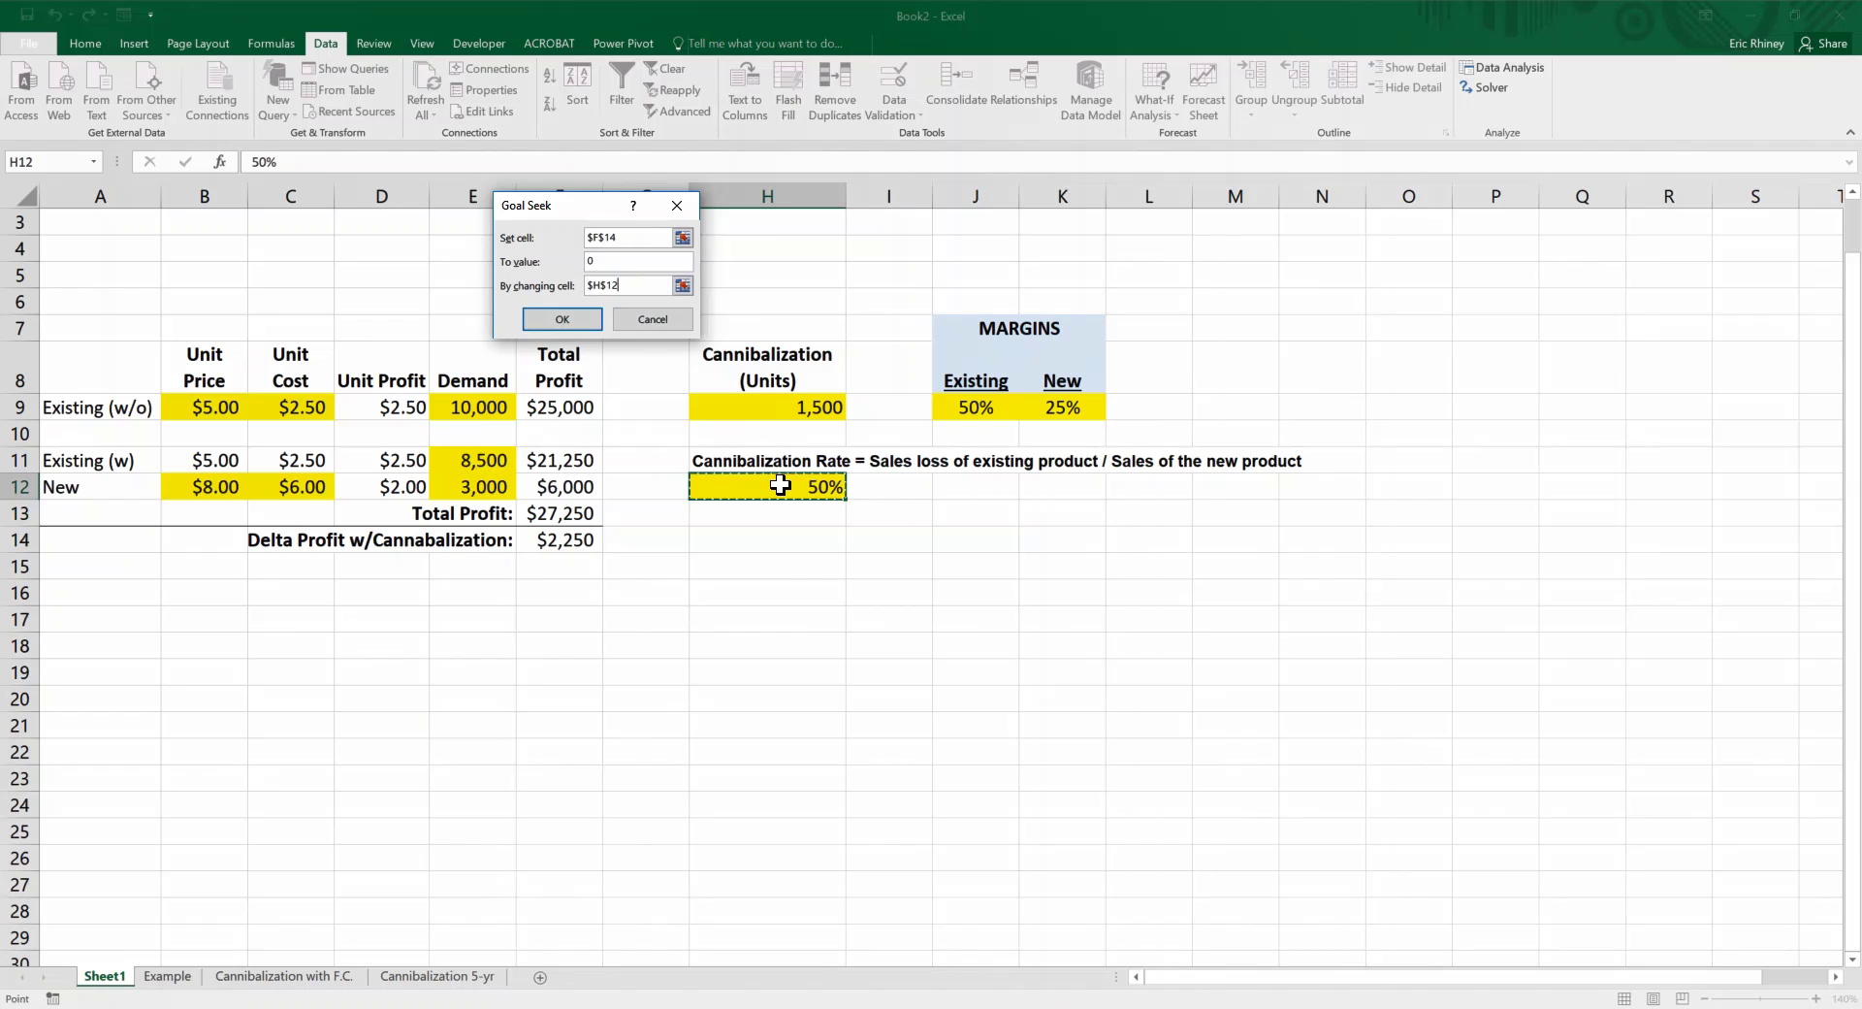
click(579, 322)
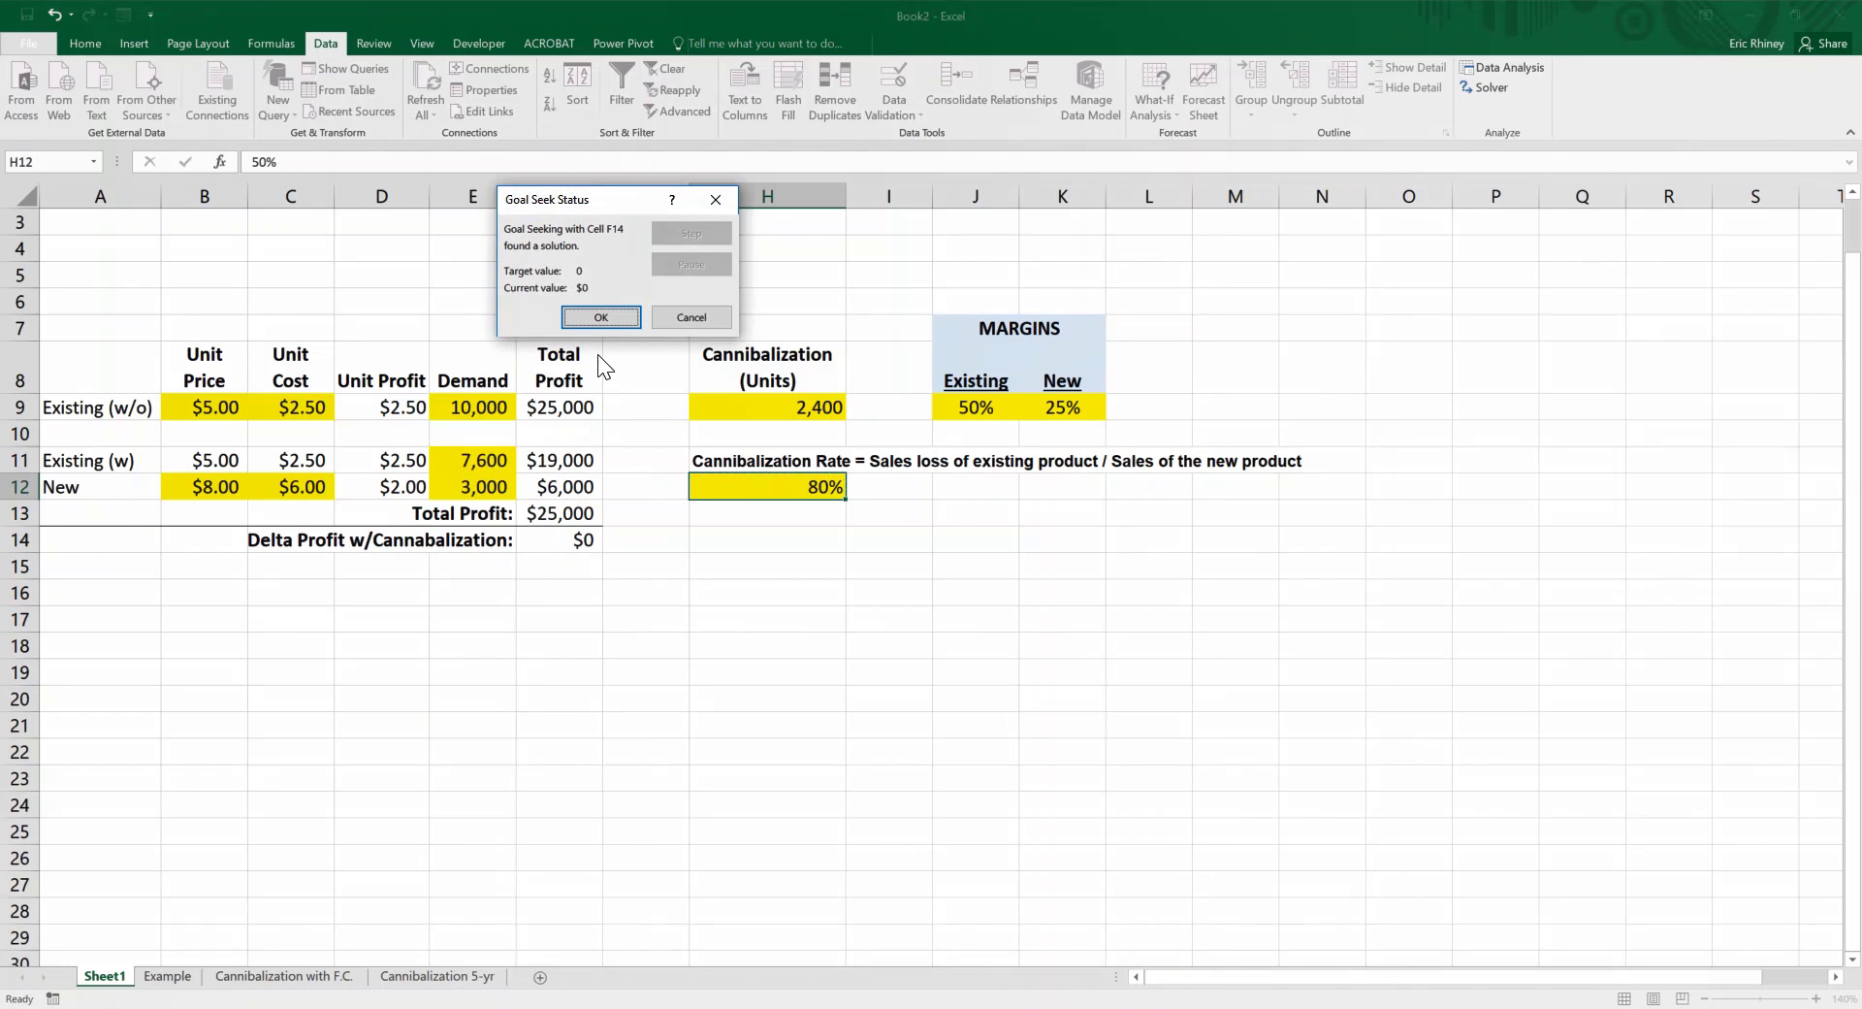
click(601, 317)
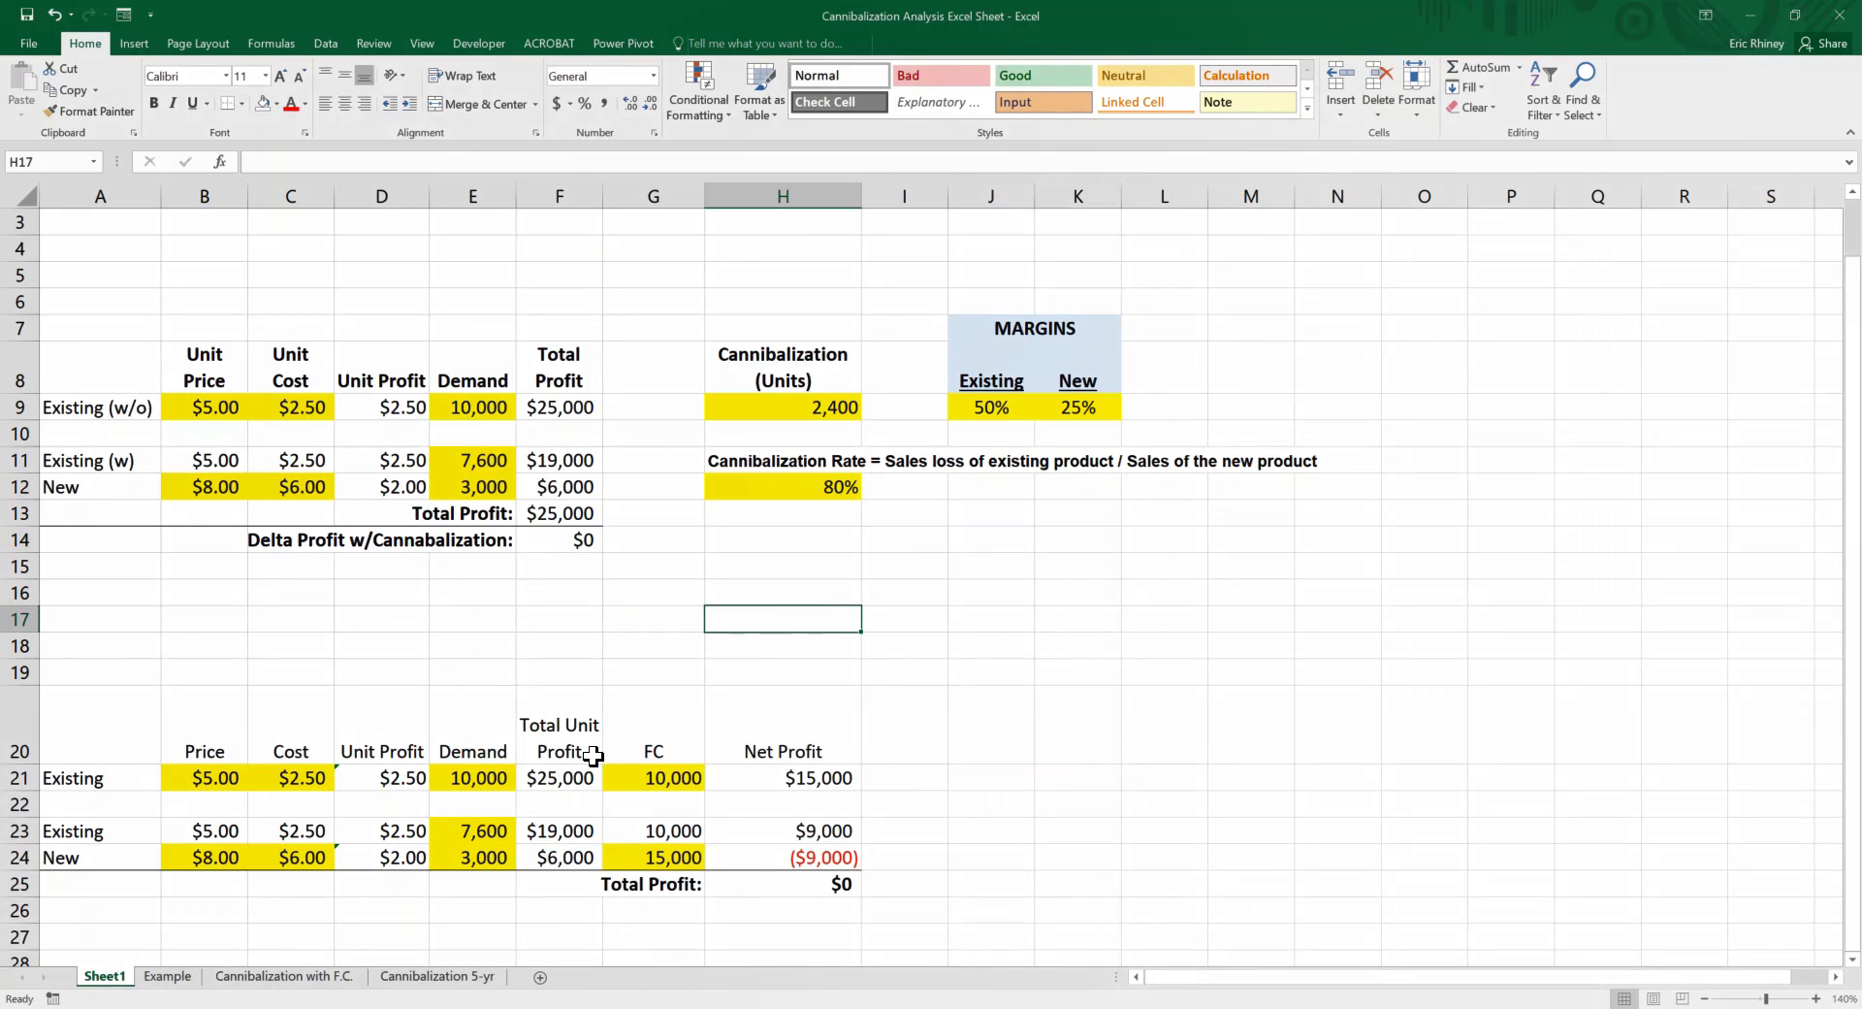
Scroll down to review the fixed-cost table (FC 10,000 existing, 15,000 new), then back up.
scroll(592, 757, down, 2)
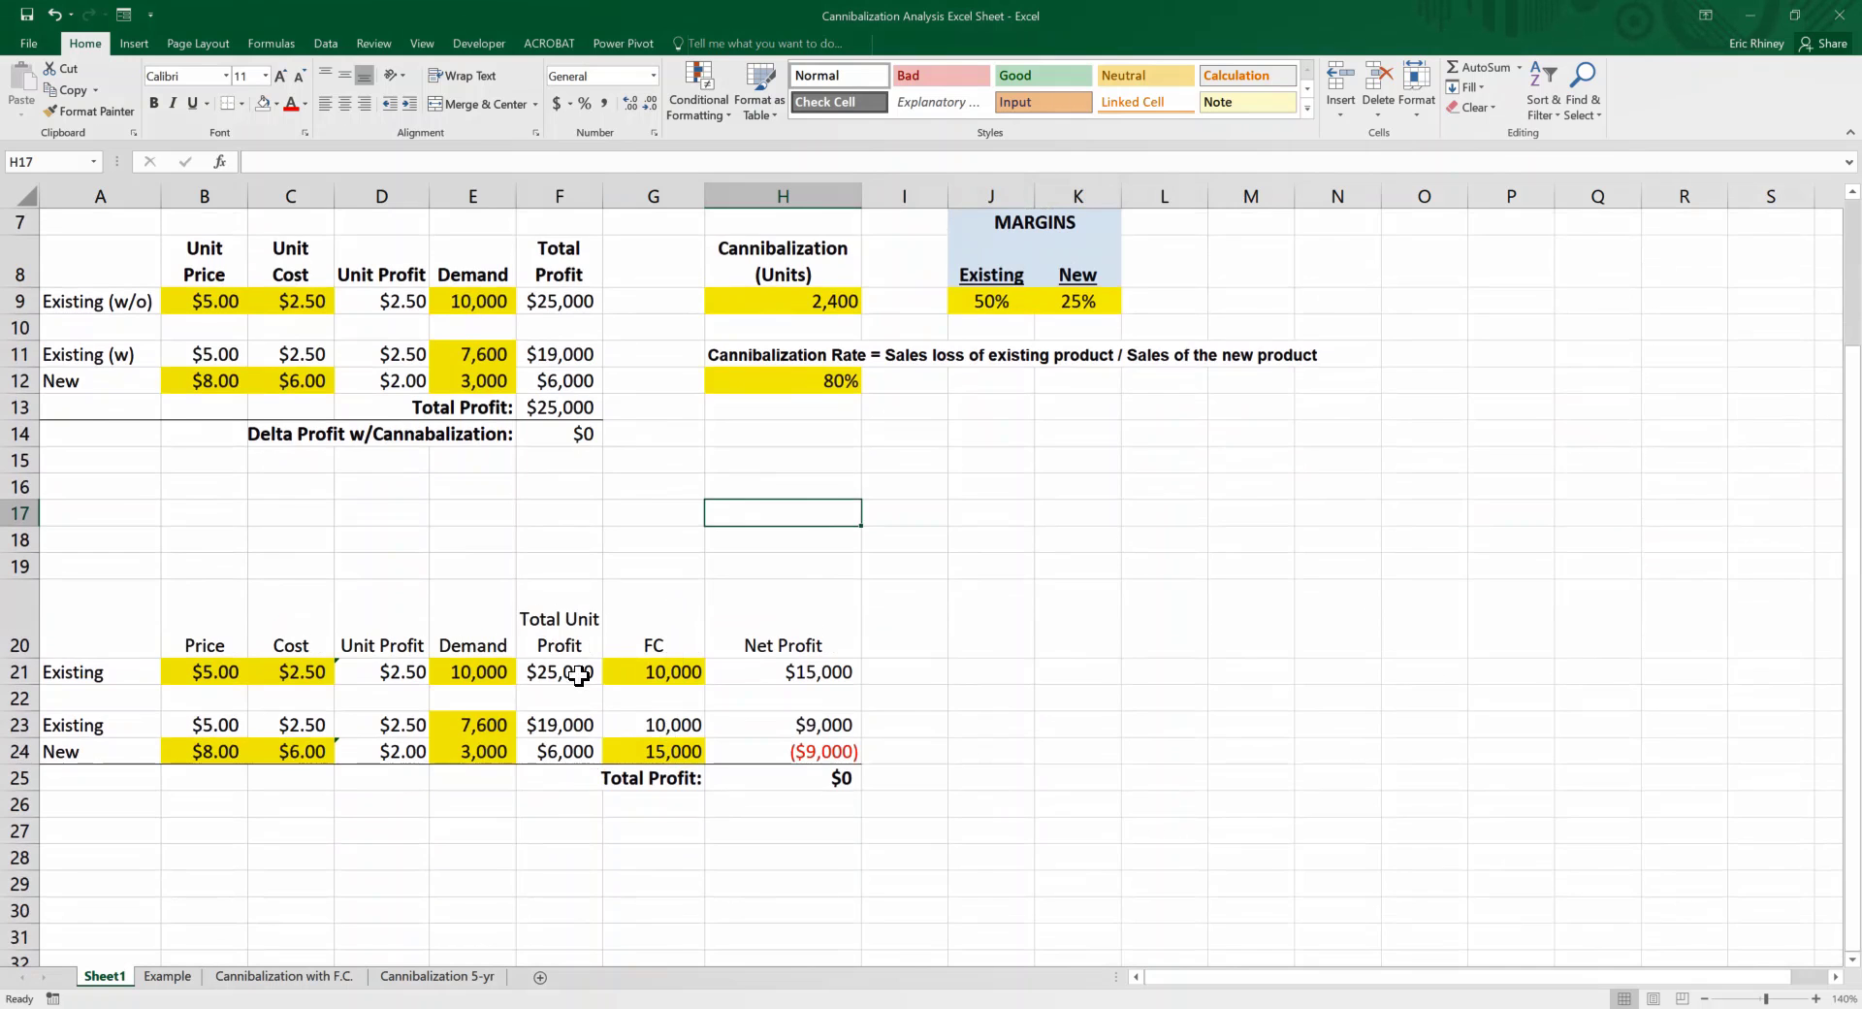
scroll(571, 671, up, 2)
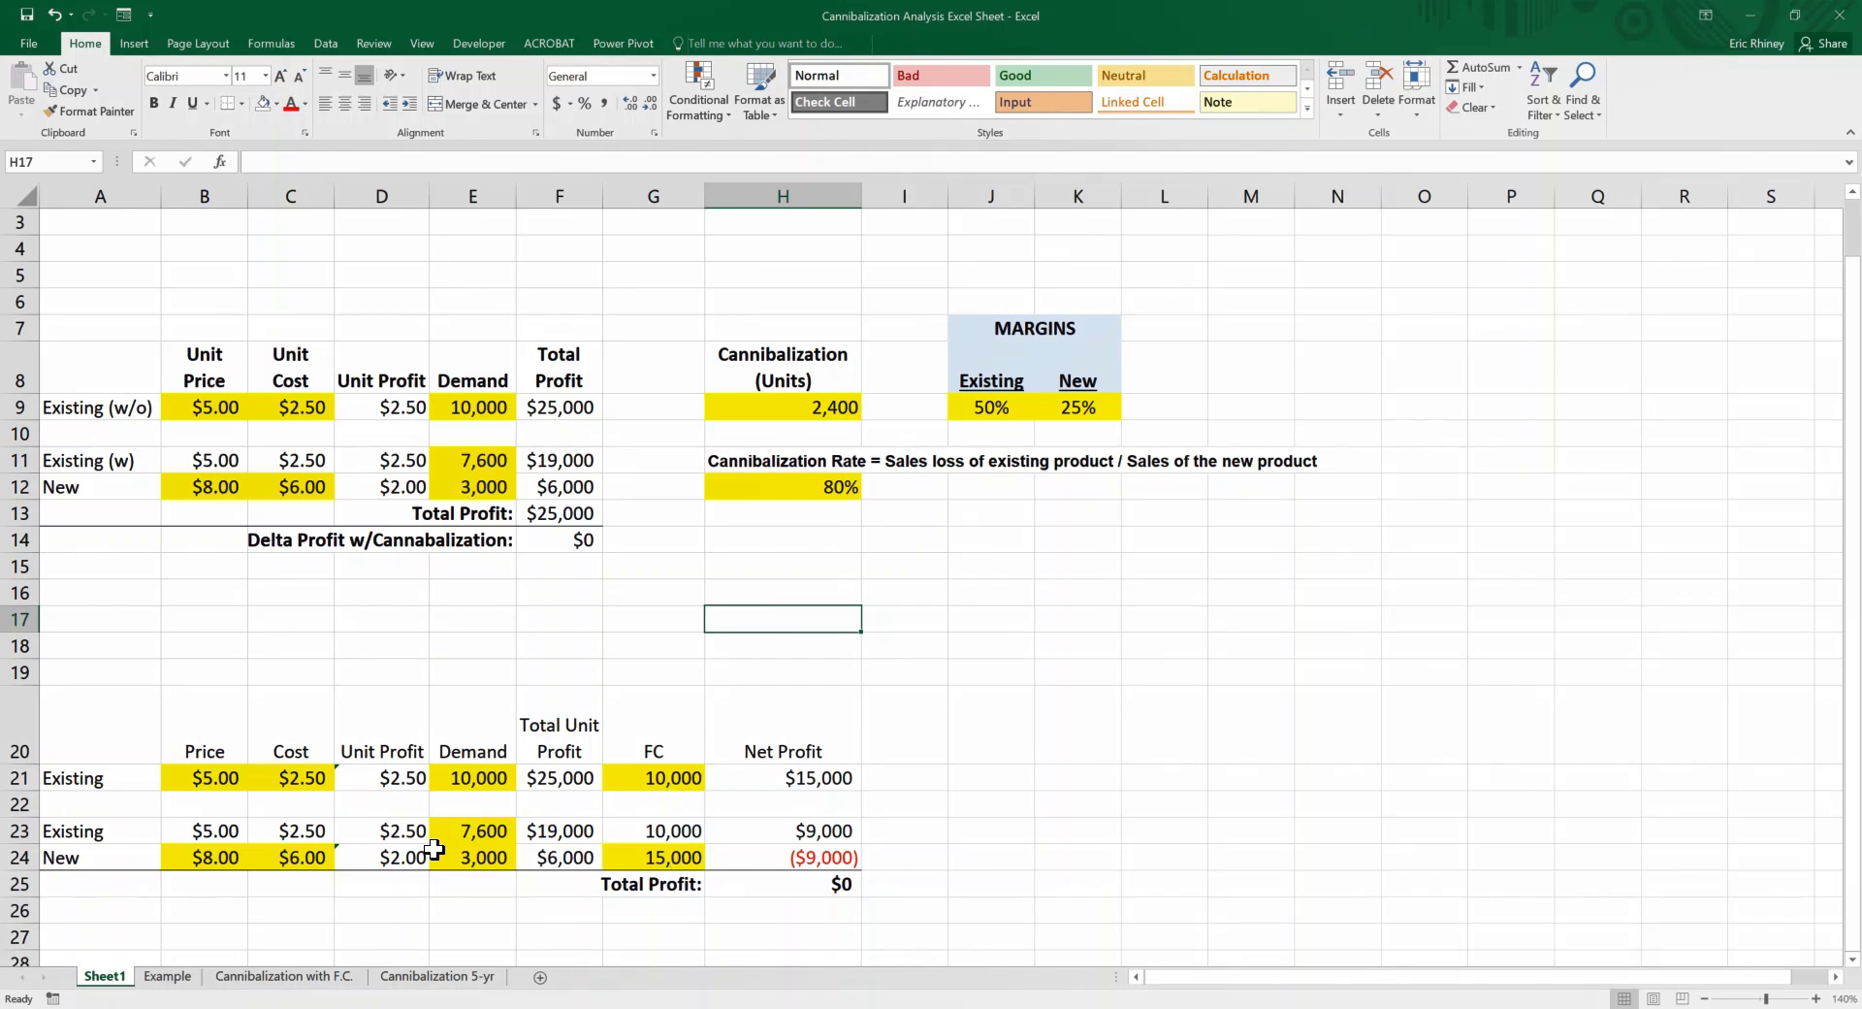
Enter a 50% cannibalization rate in H12.
click(799, 490)
text(5)
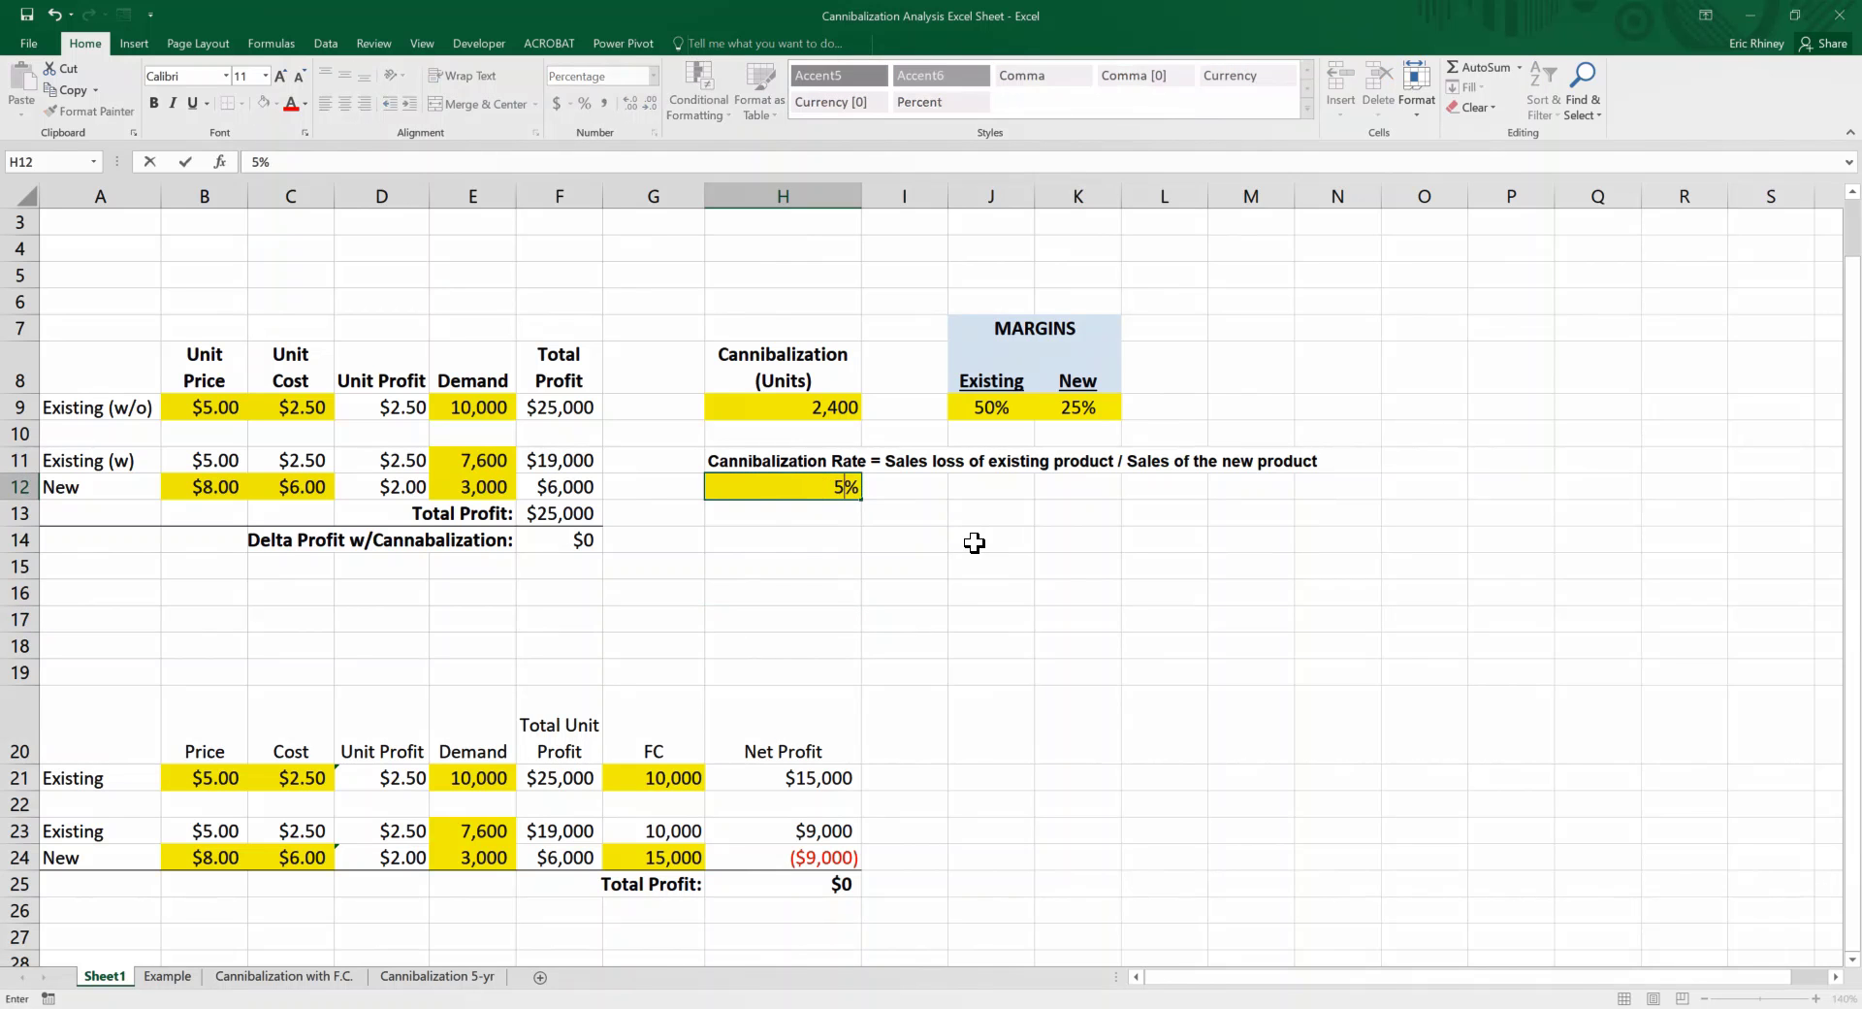
key(Return)
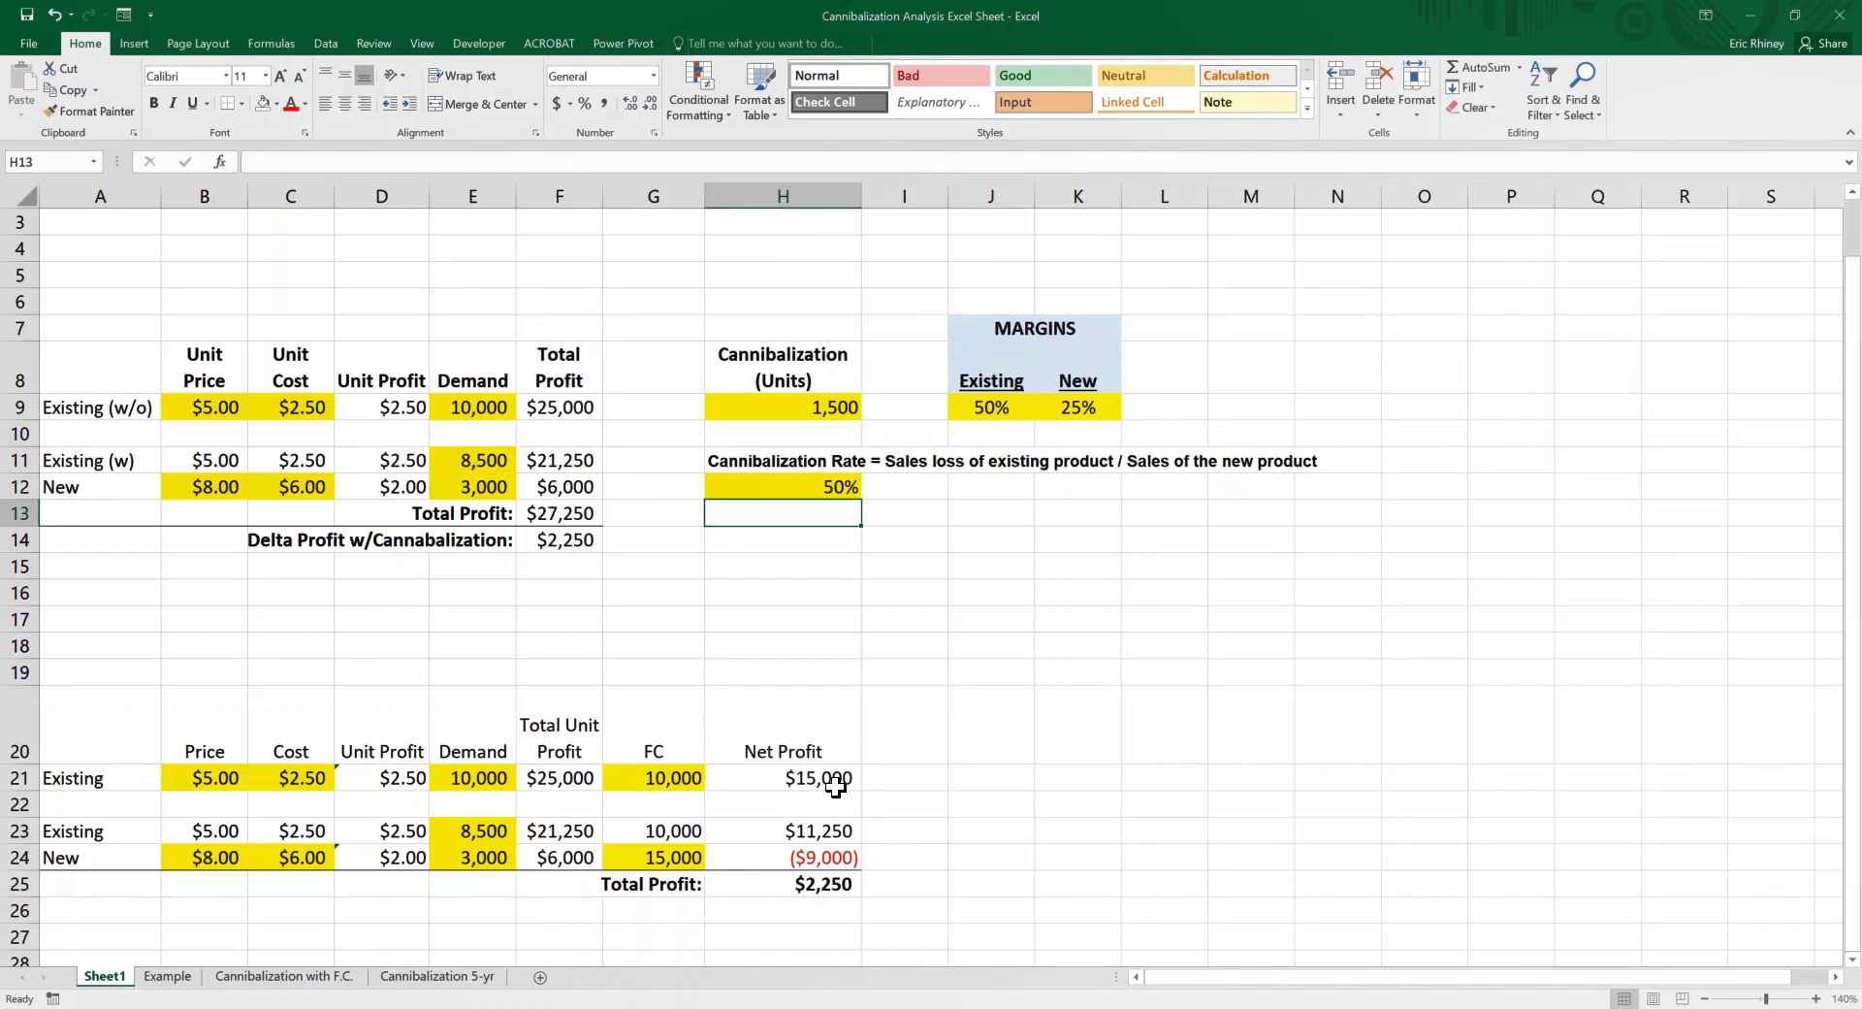
Bold the Net Profit heading in H20.
click(797, 725)
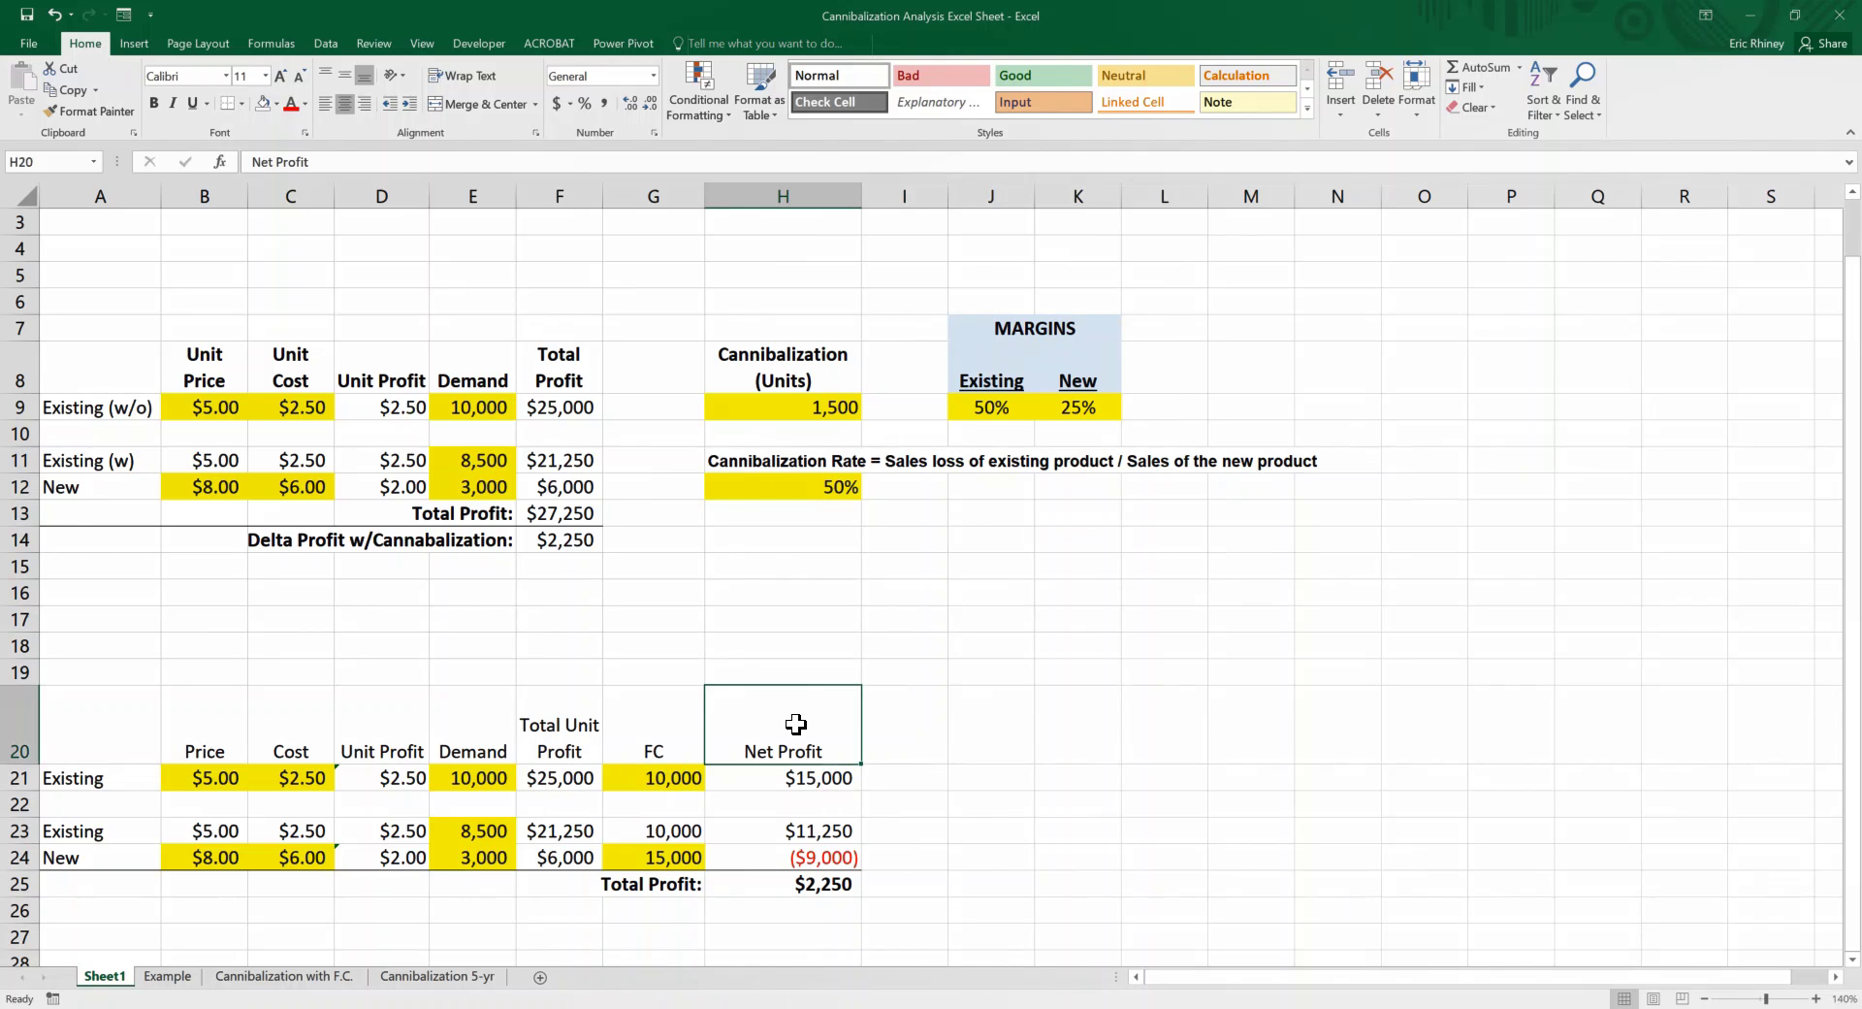
click(153, 102)
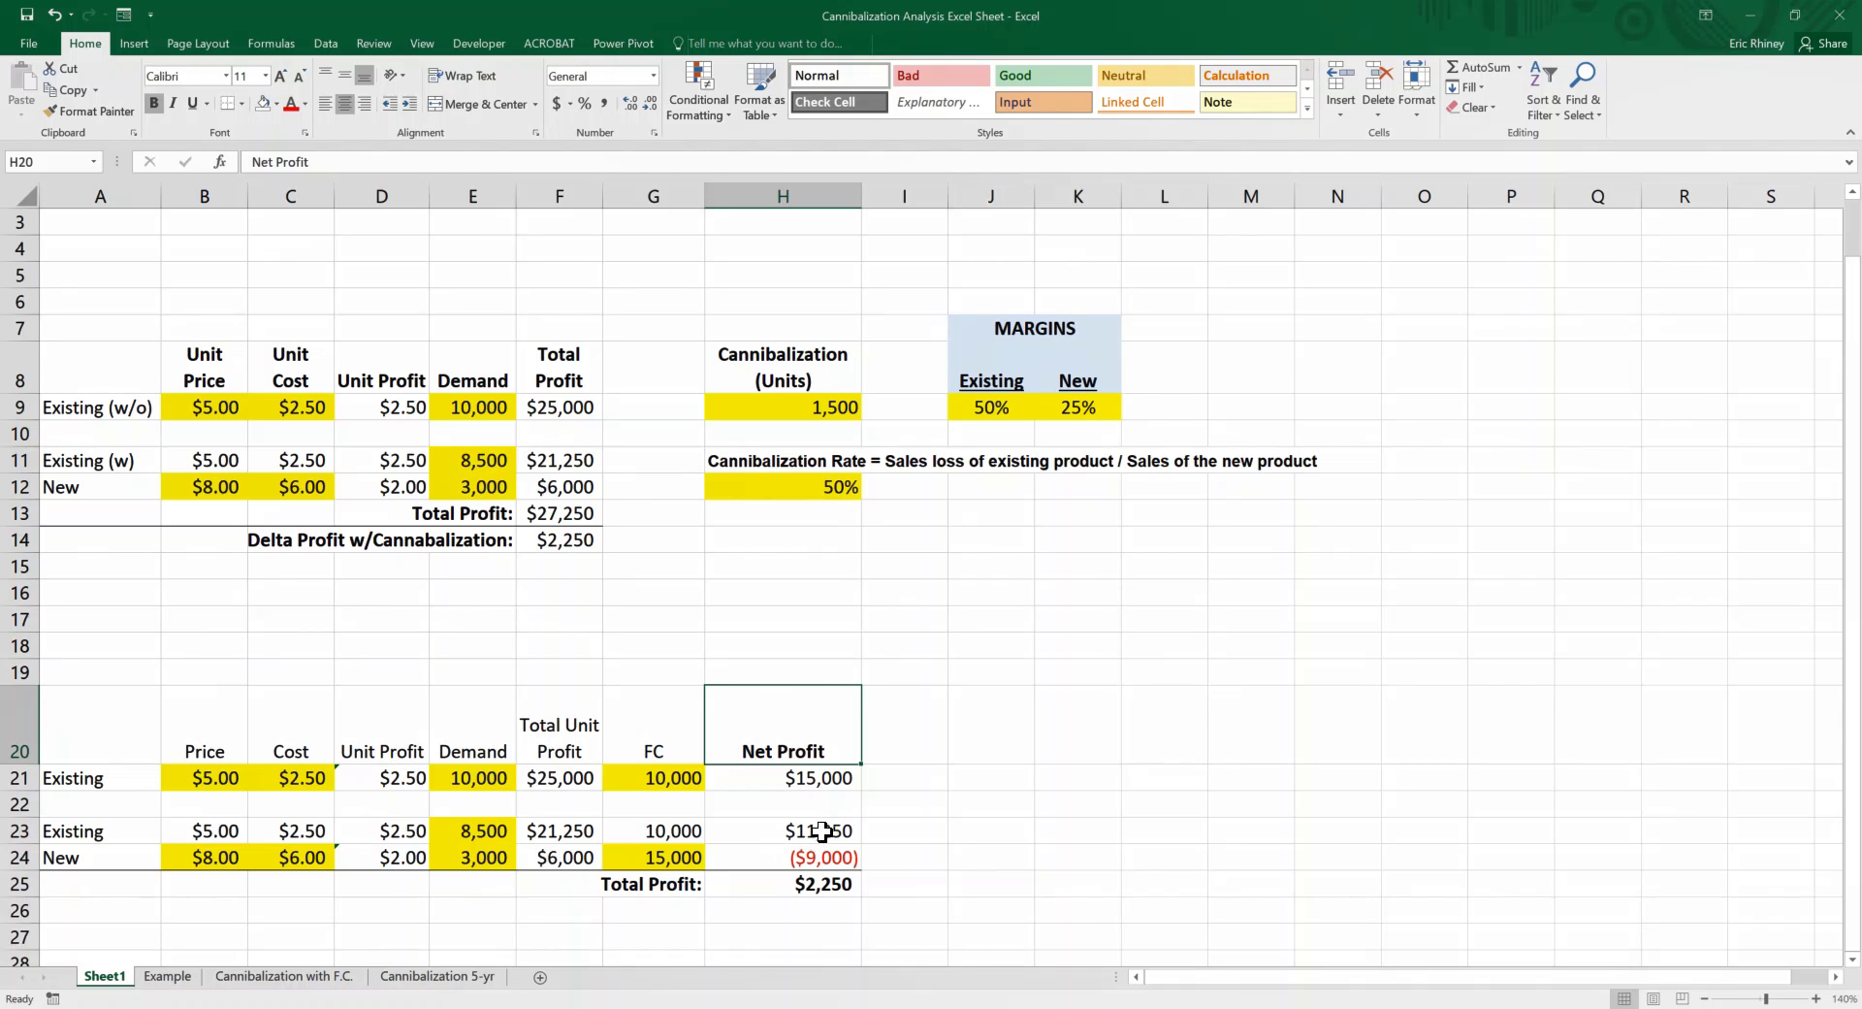
click(668, 859)
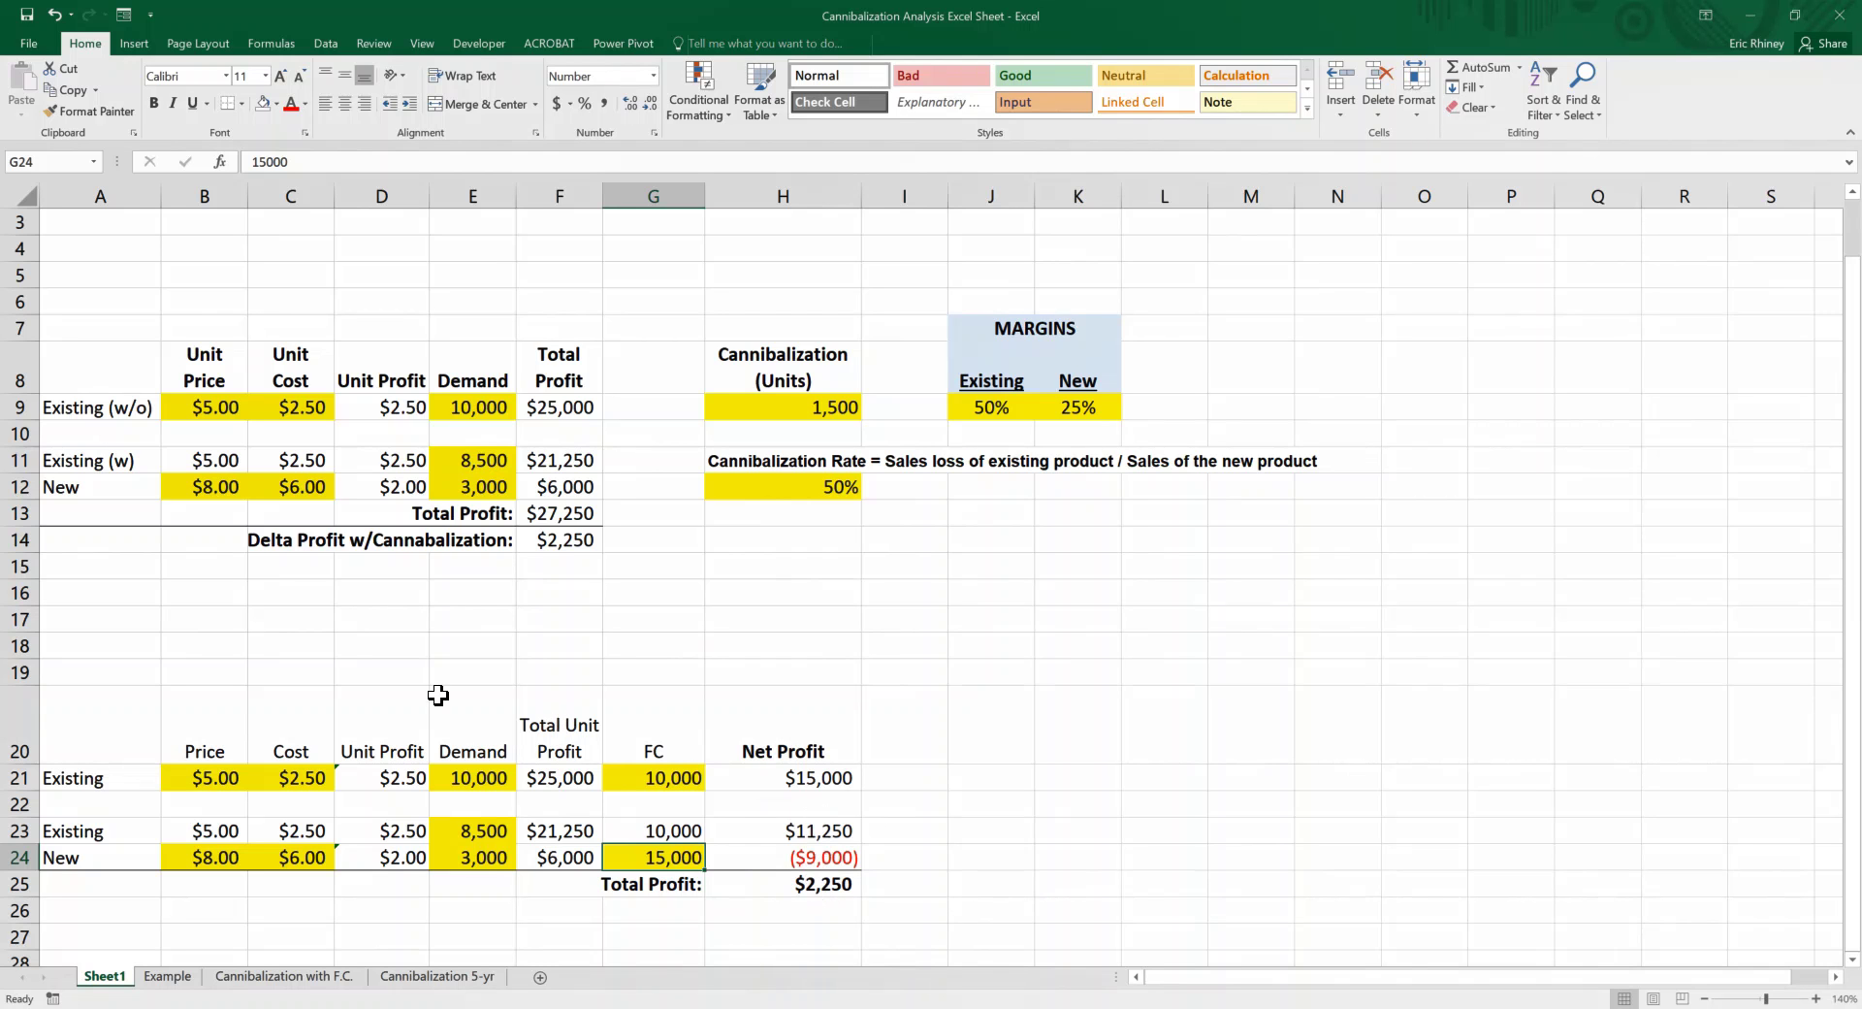
Copy the Delta Profit row from C14:F14 and paste it into E27:H27.
click(313, 543)
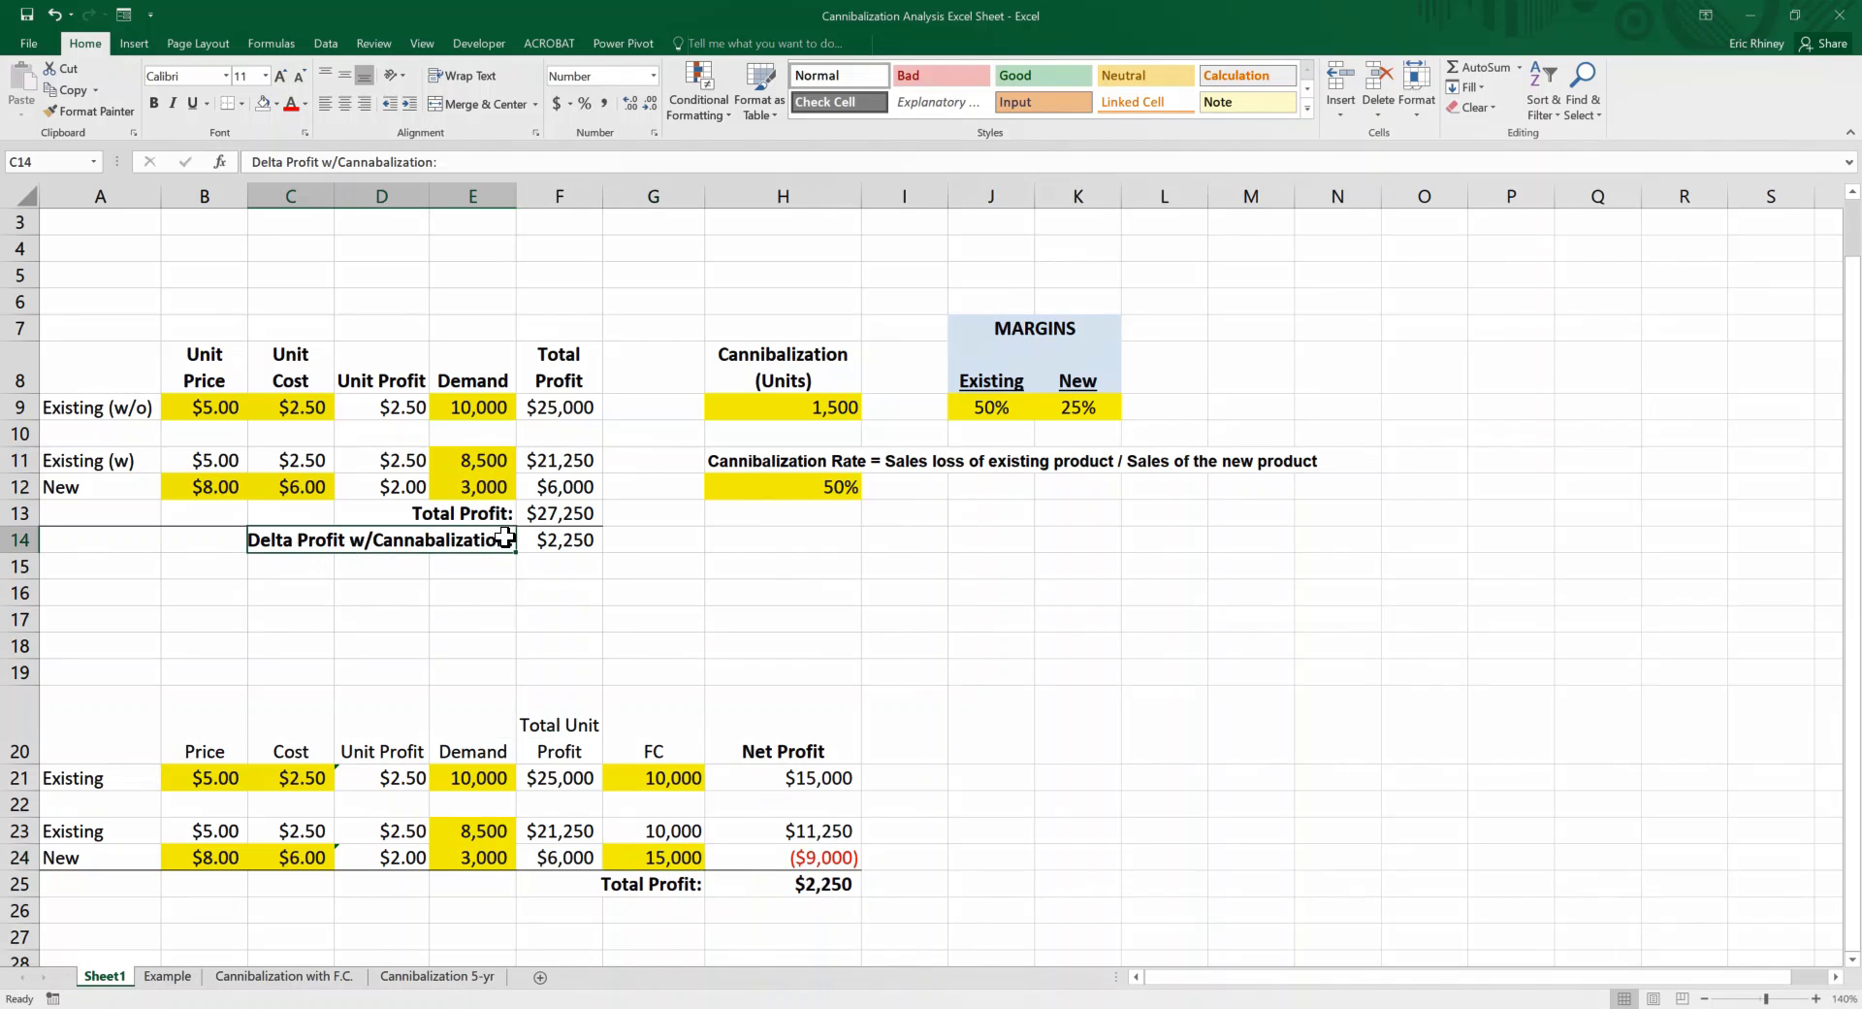
drag(506, 536, 563, 539)
key(ctrl+c)
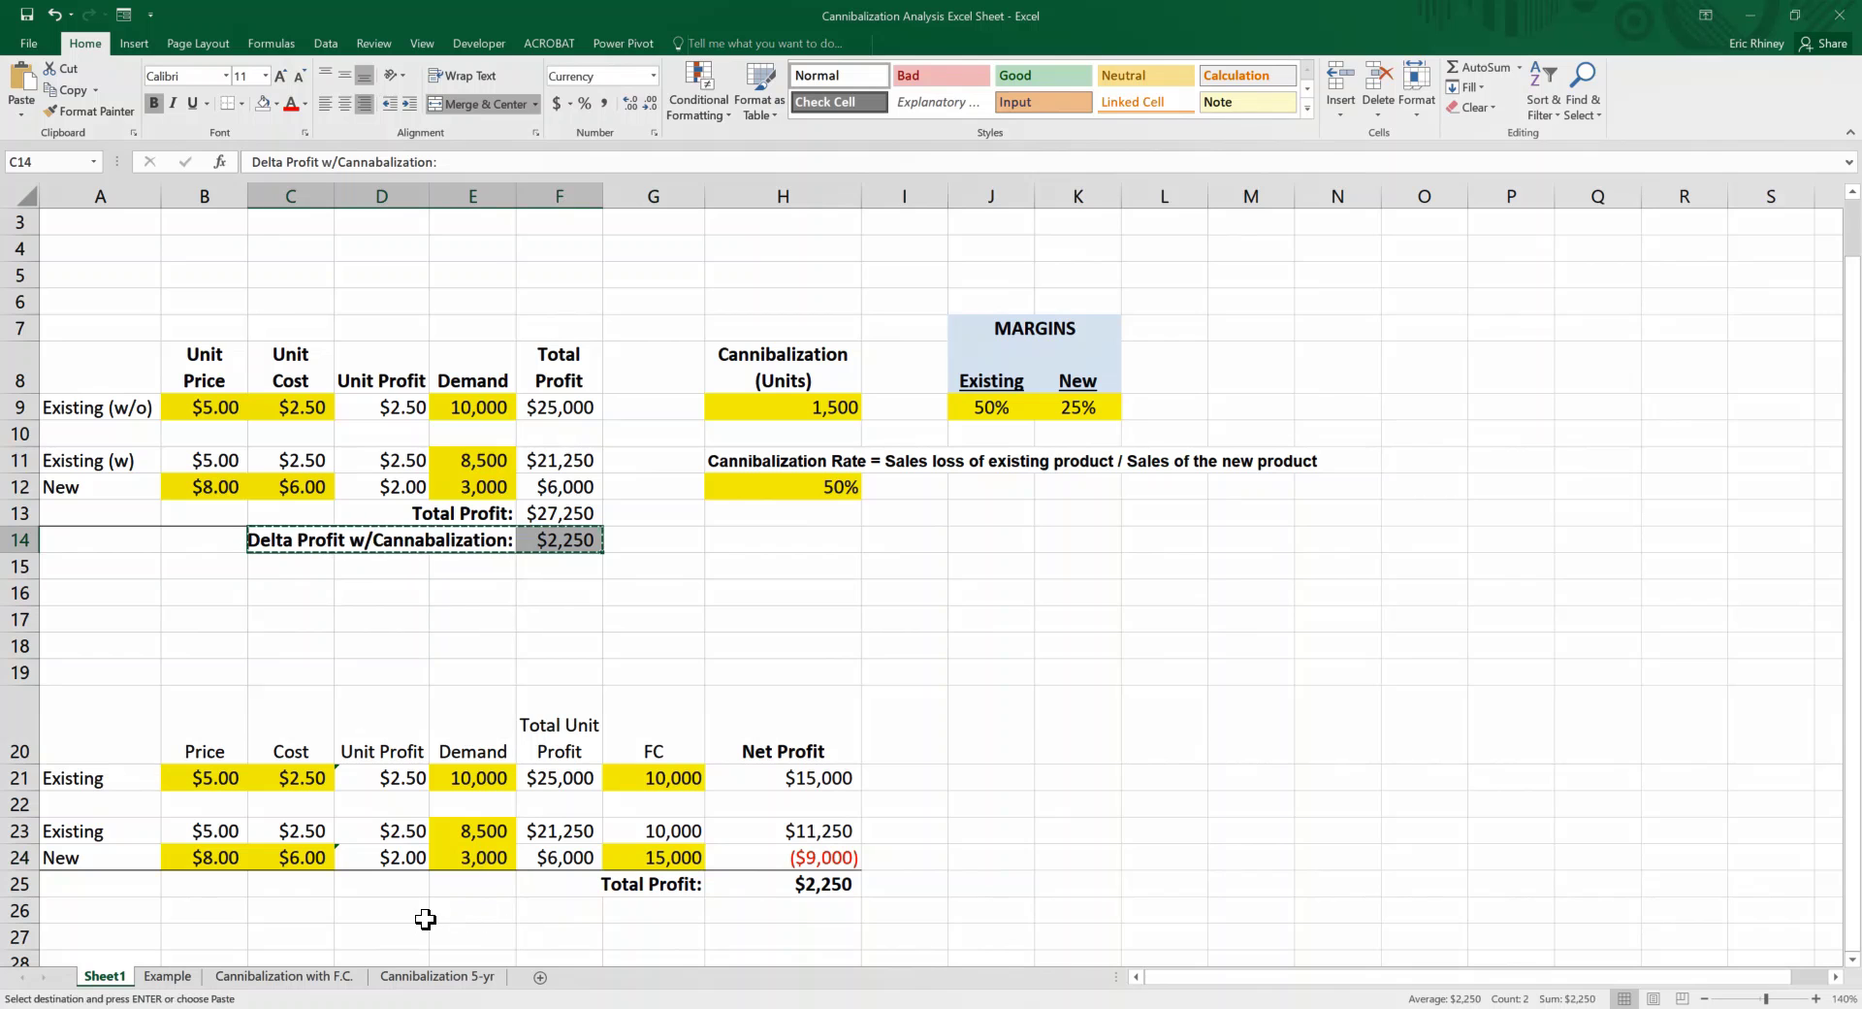
click(377, 931)
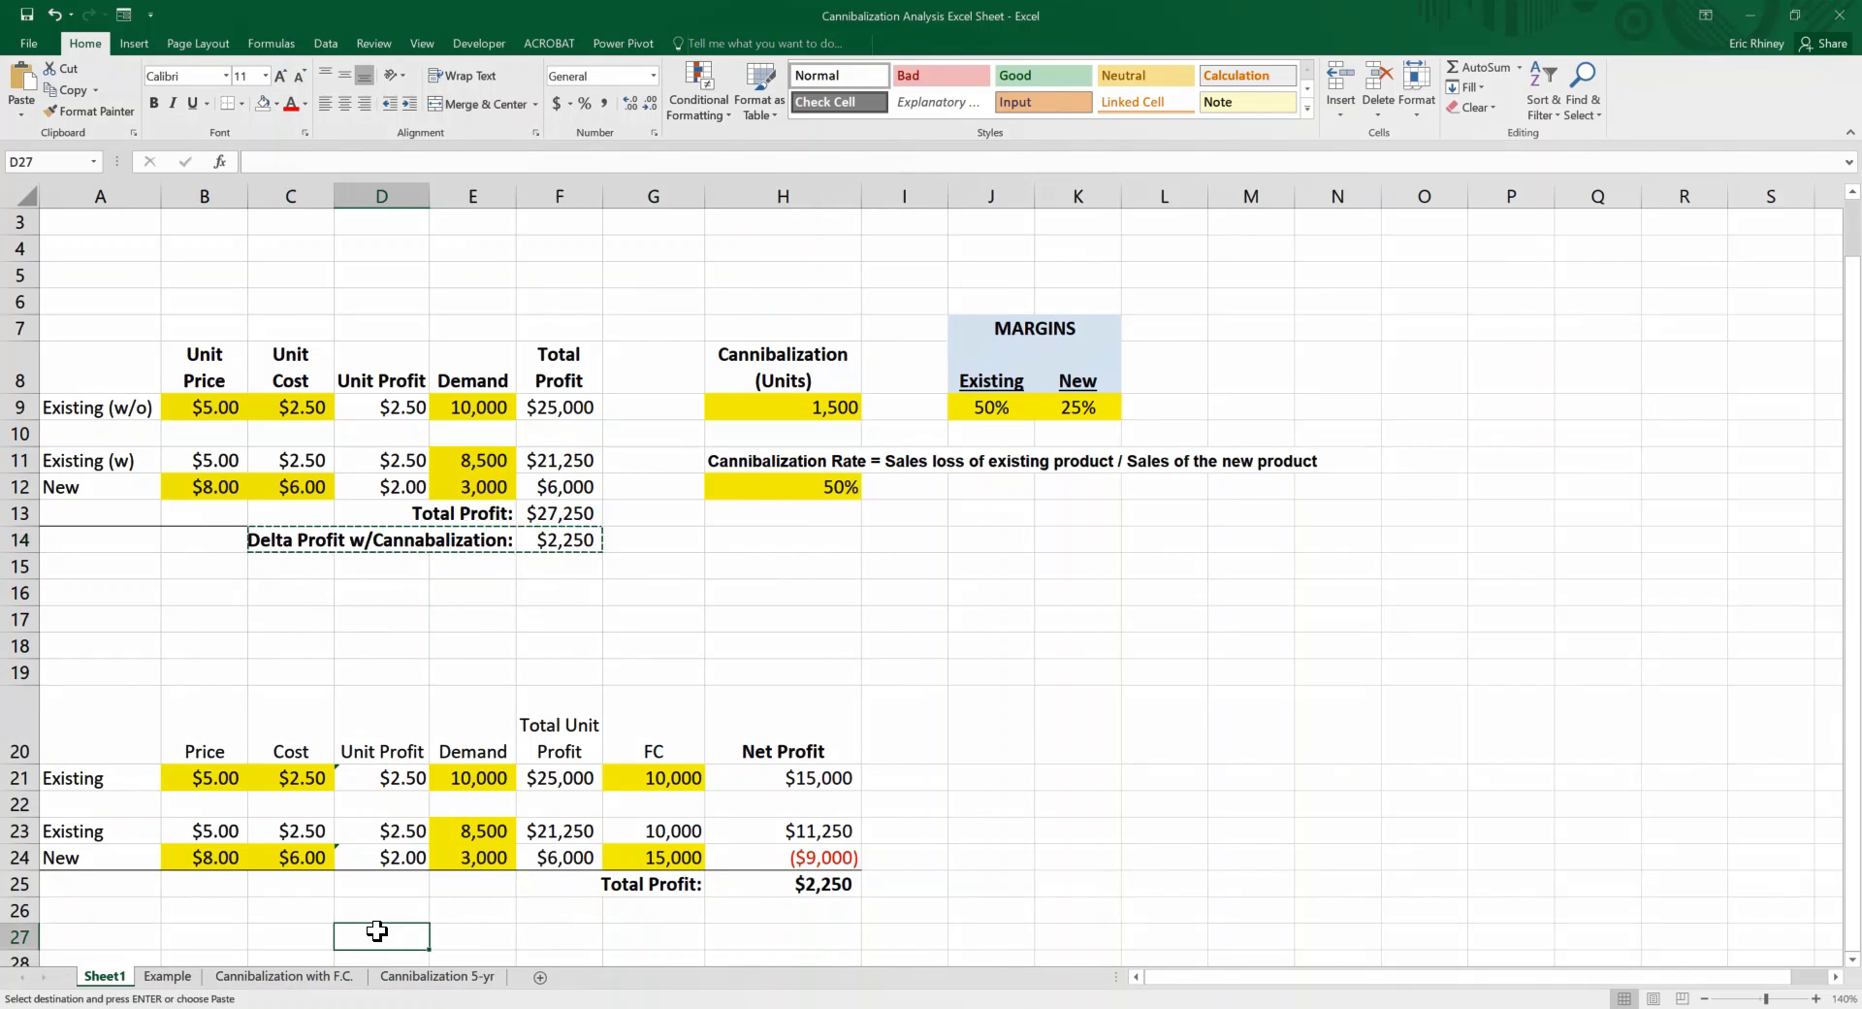
key(ctrl+v)
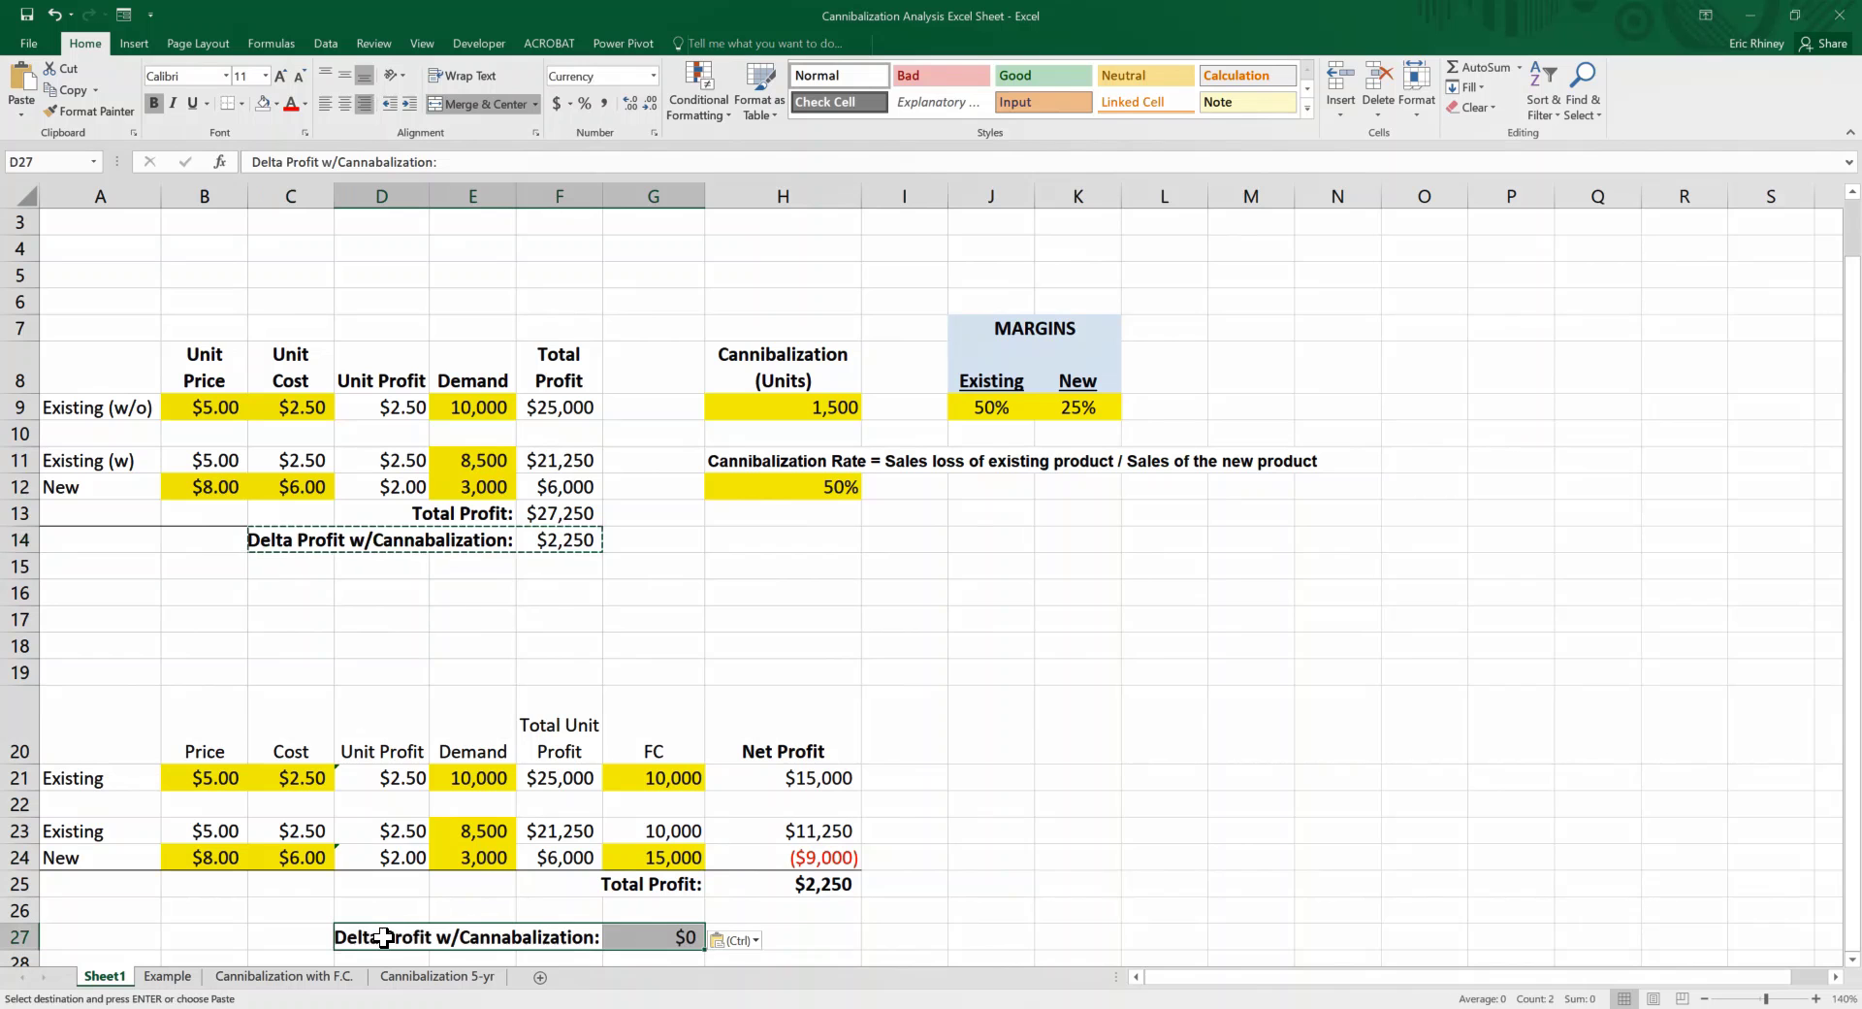
key(ctrl+z)
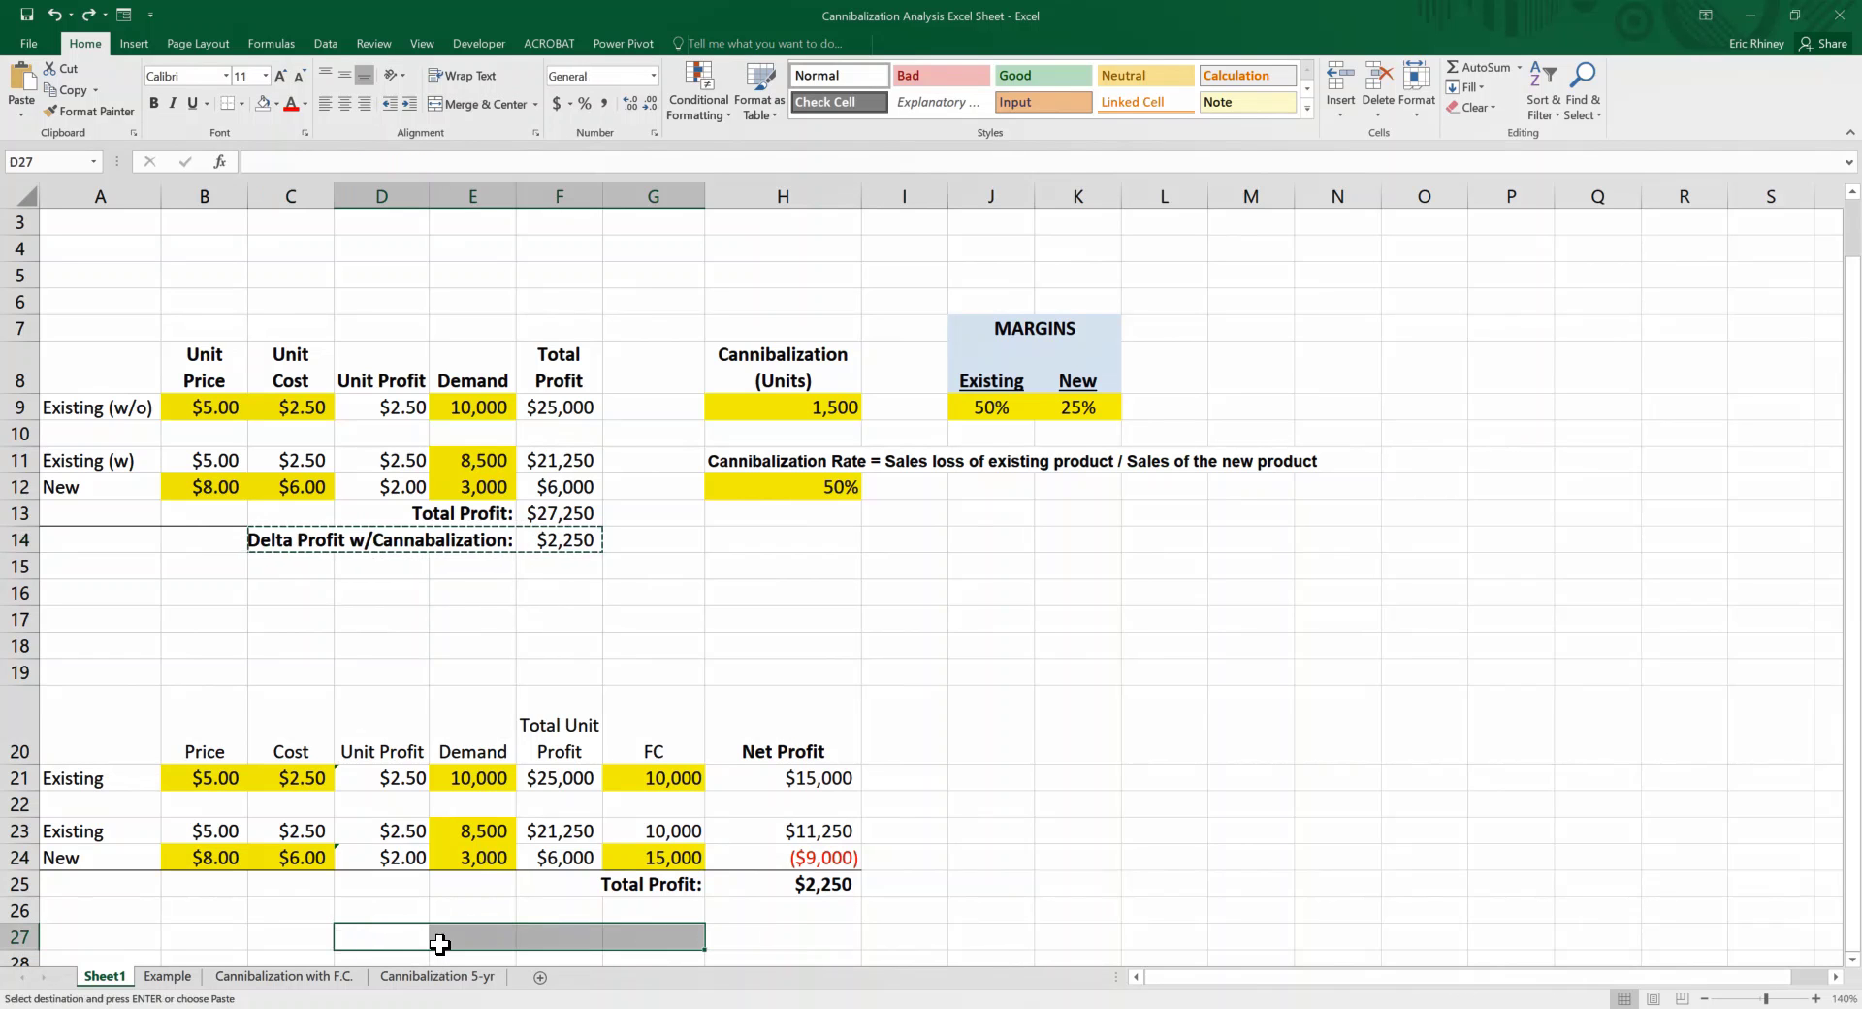
click(441, 938)
key(ctrl+v)
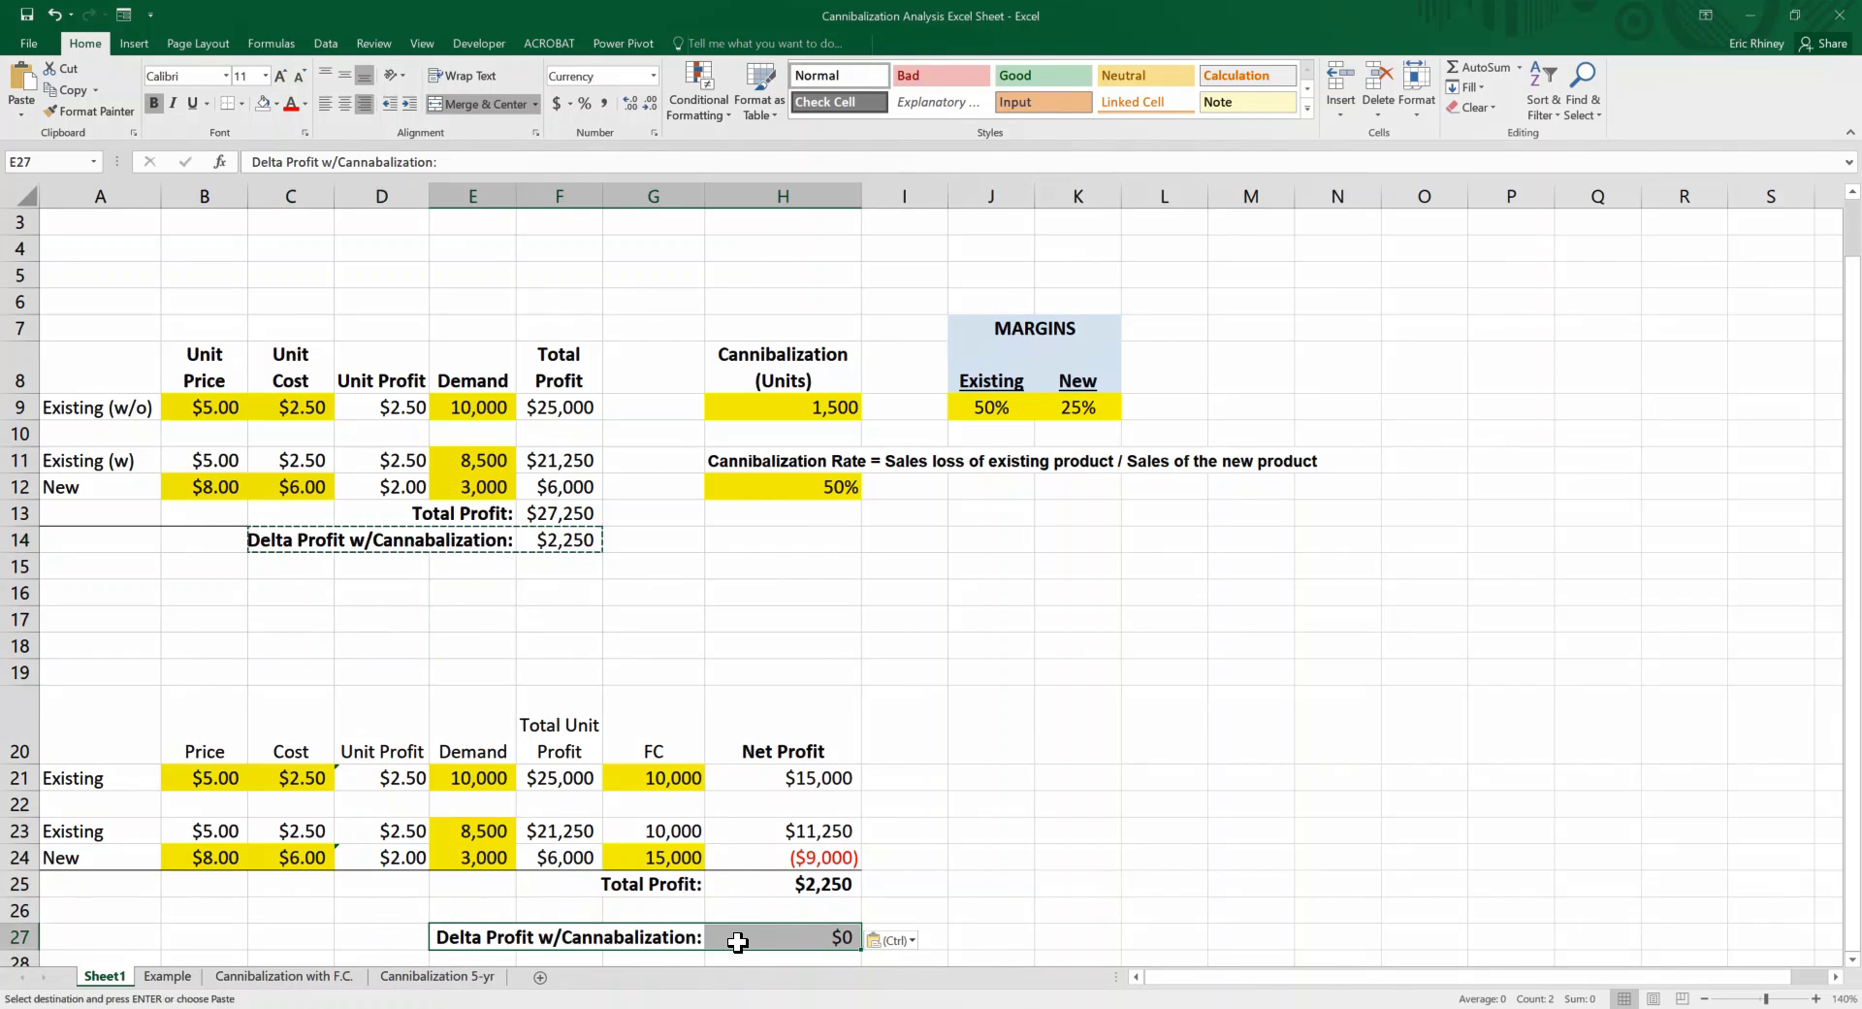
Correct H27's delta formula to =H25-H21, giving ($12,750).
click(787, 929)
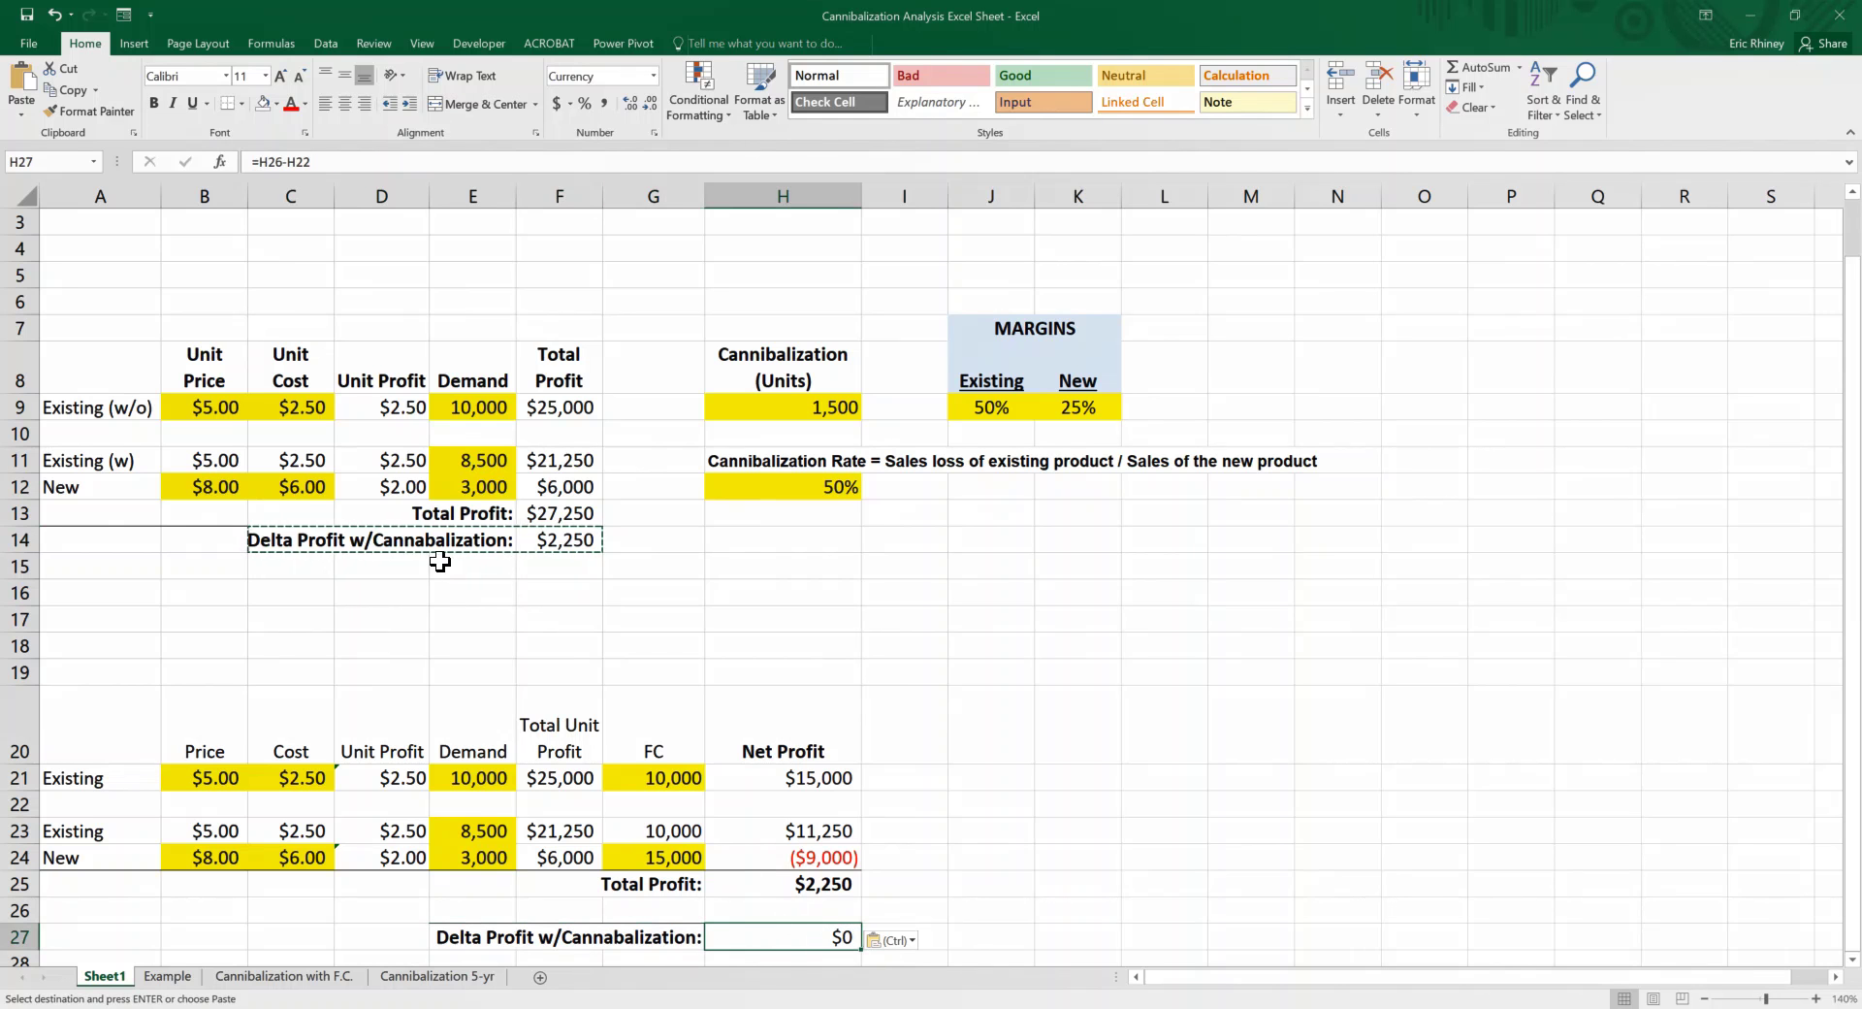
click(359, 163)
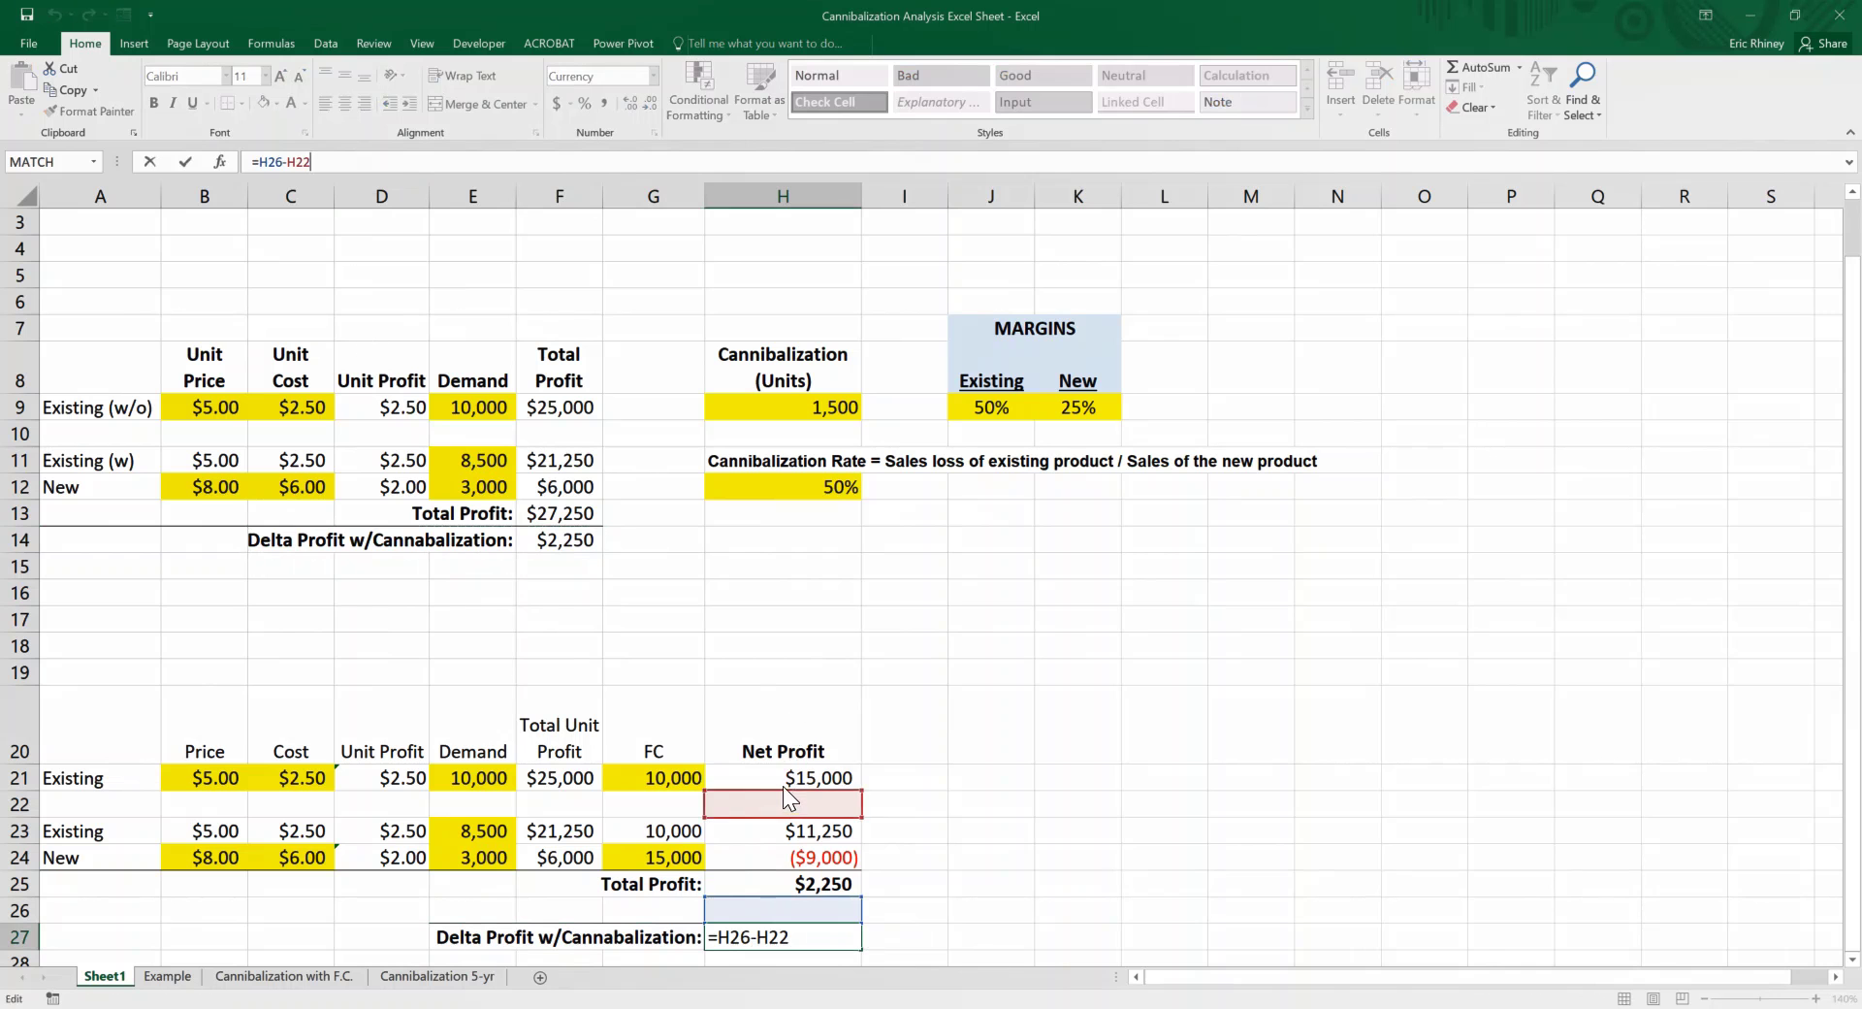
drag(790, 797, 788, 776)
drag(780, 907, 779, 885)
key(Return)
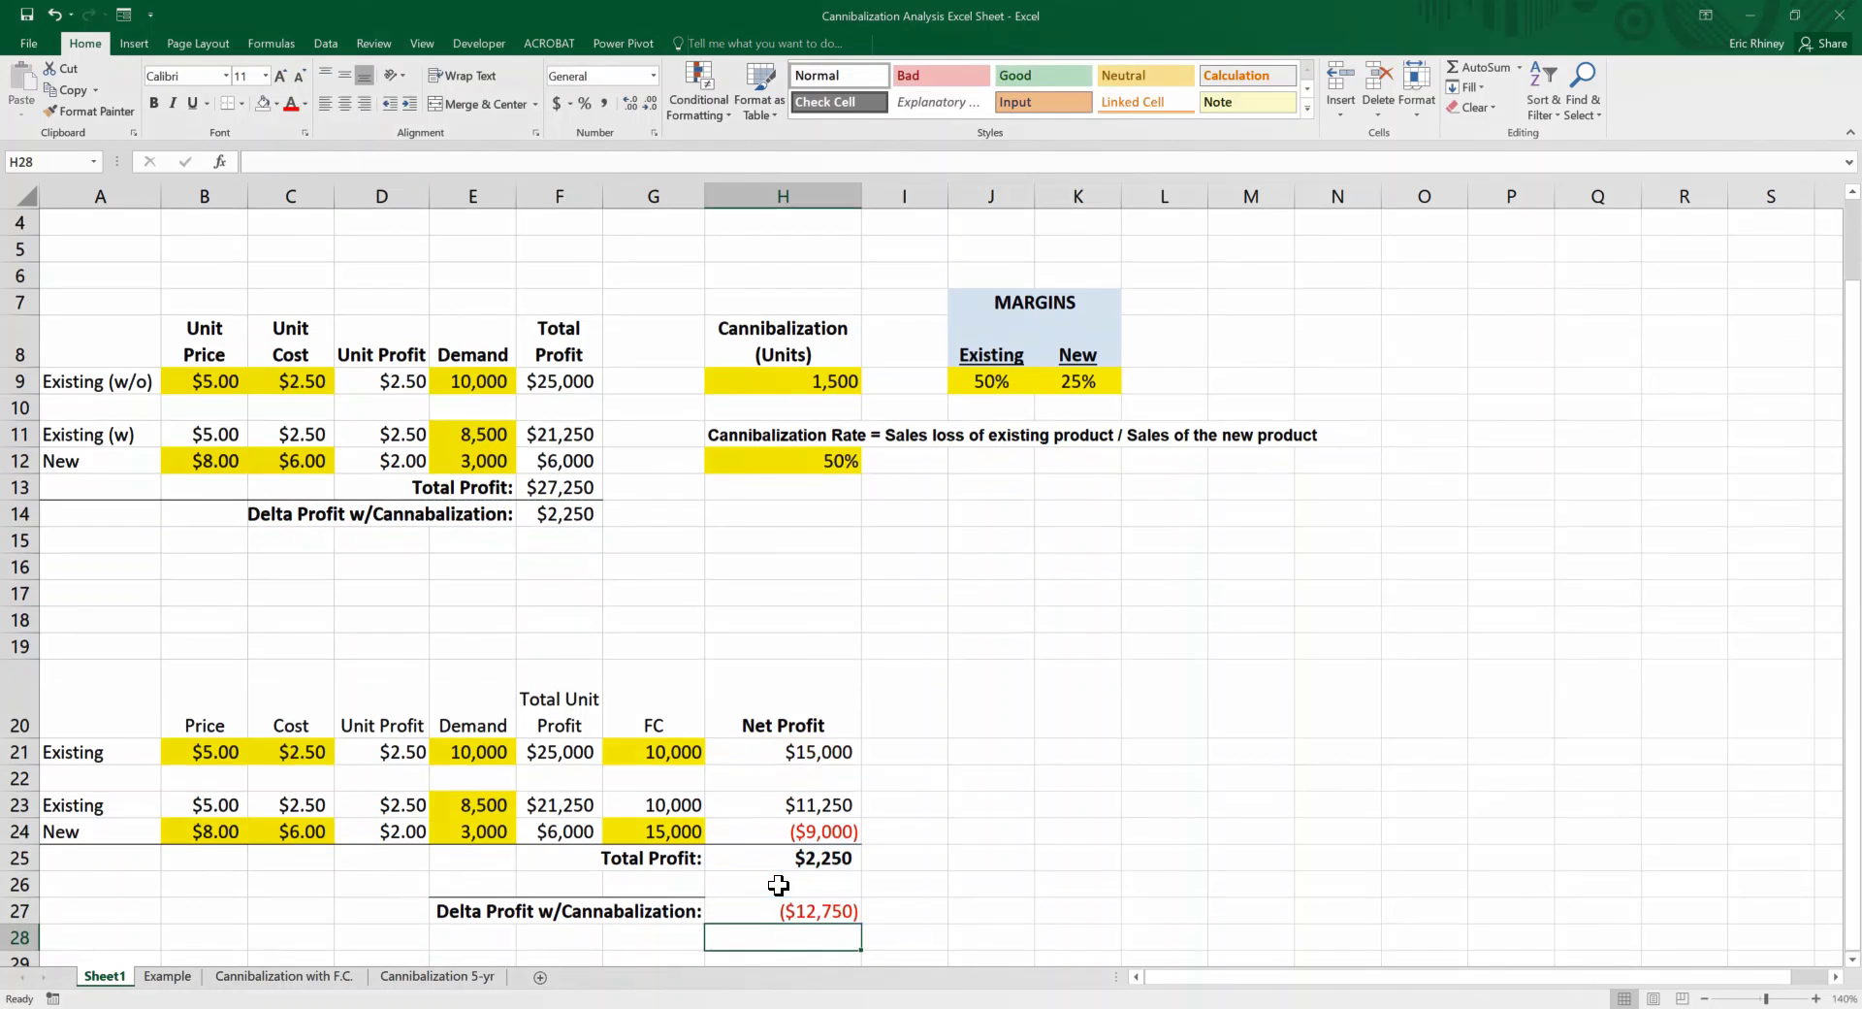
click(779, 912)
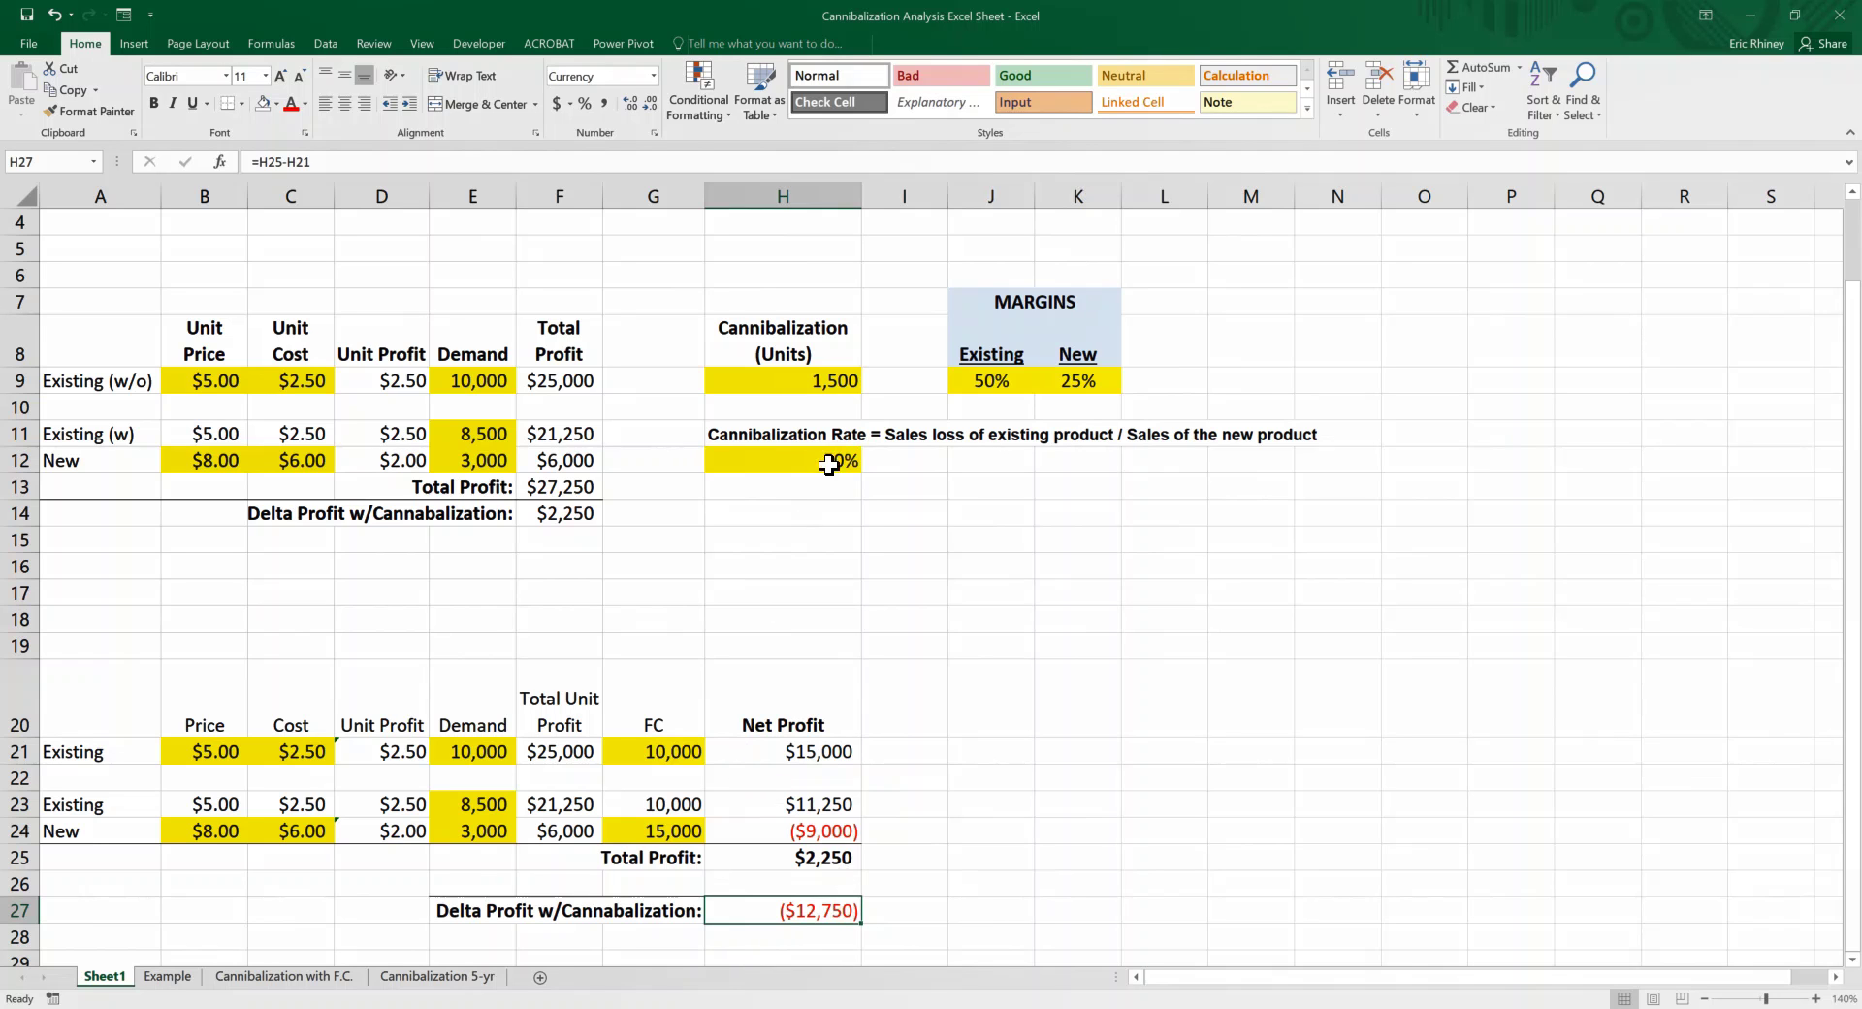
Try a 30% cannibalization rate in H12.
click(662, 824)
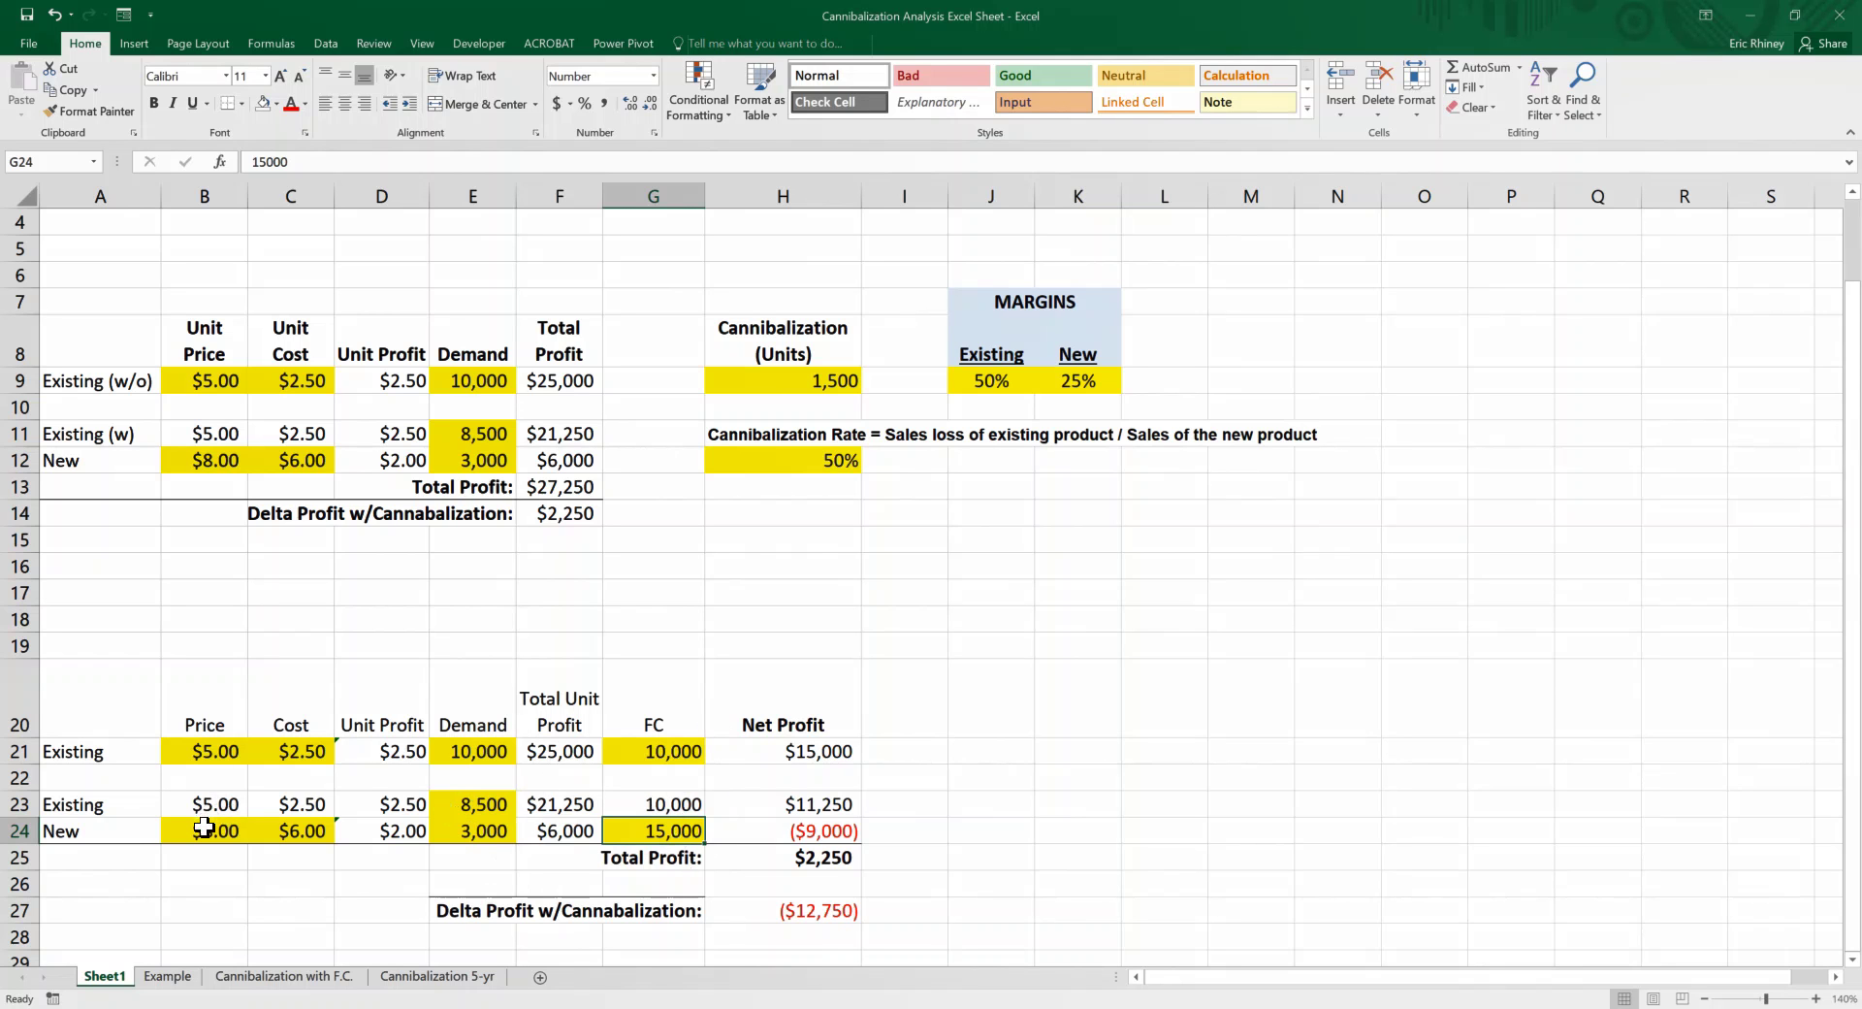
scroll(748, 581, down, 1)
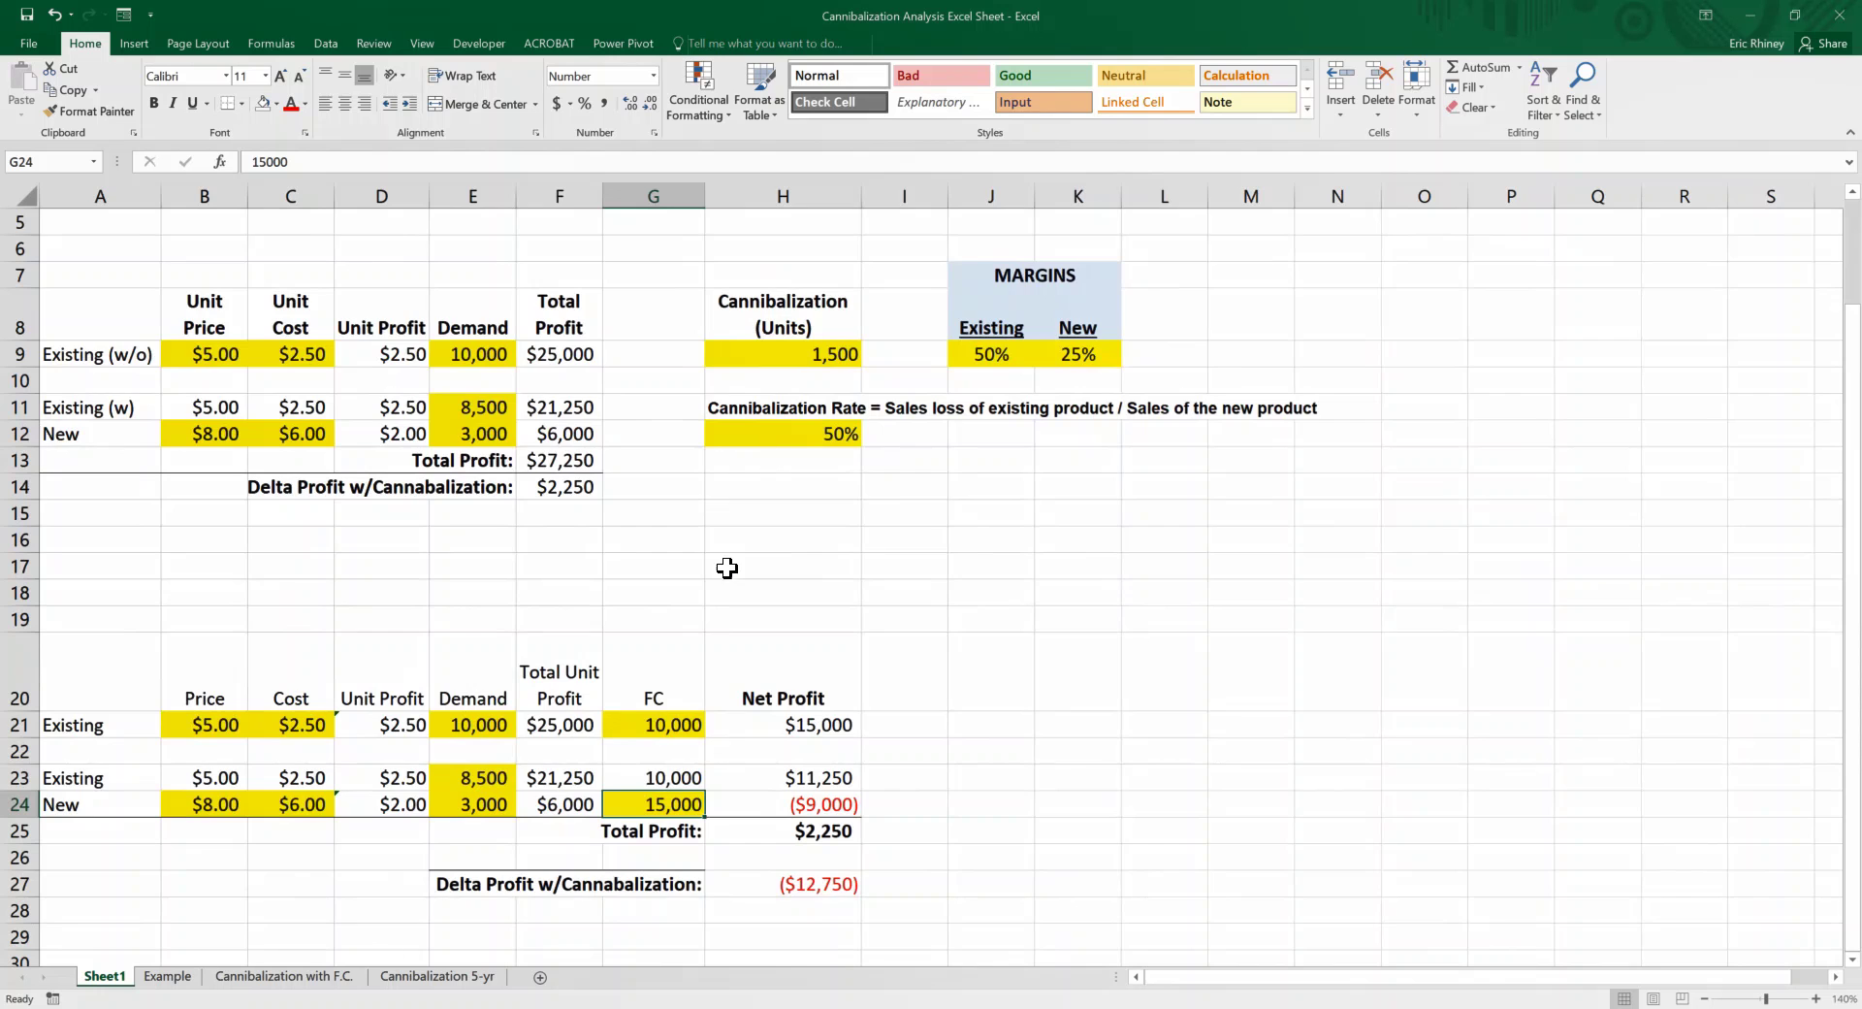
scroll(725, 579, up, 1)
scroll(835, 456, up, 1)
scroll(737, 558, down, 3)
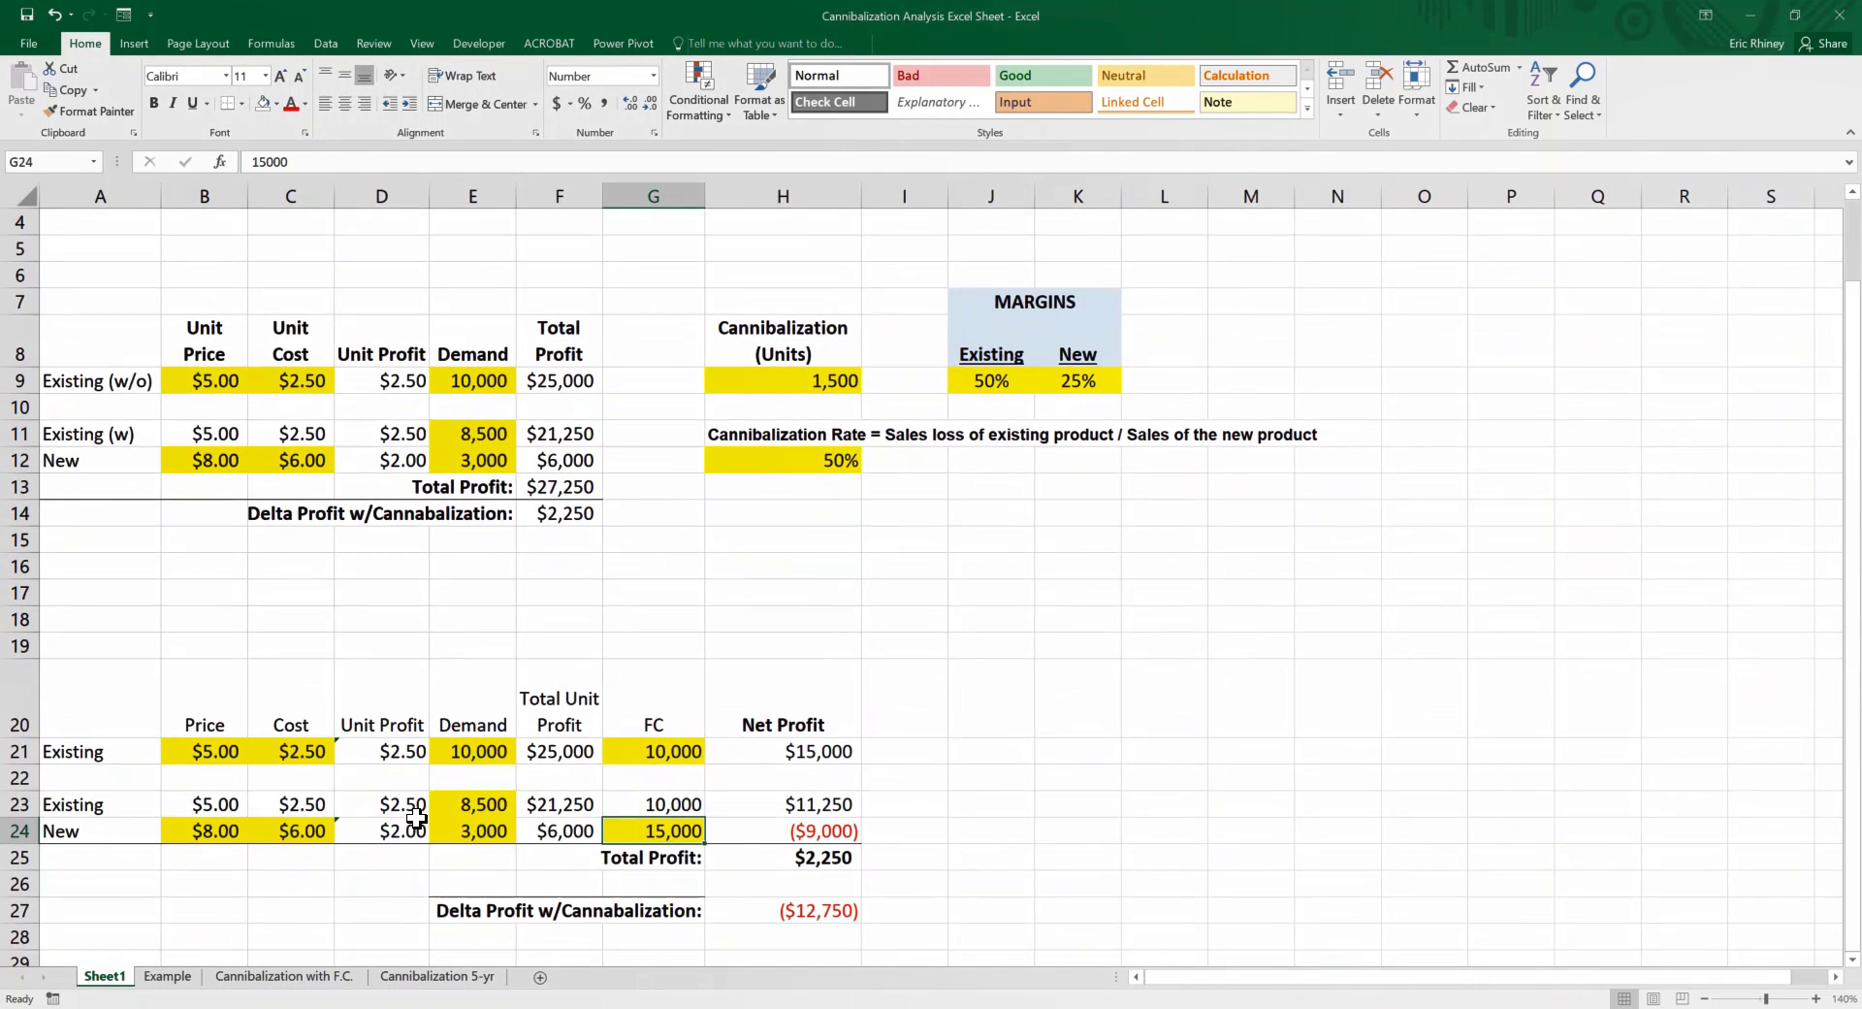
click(823, 464)
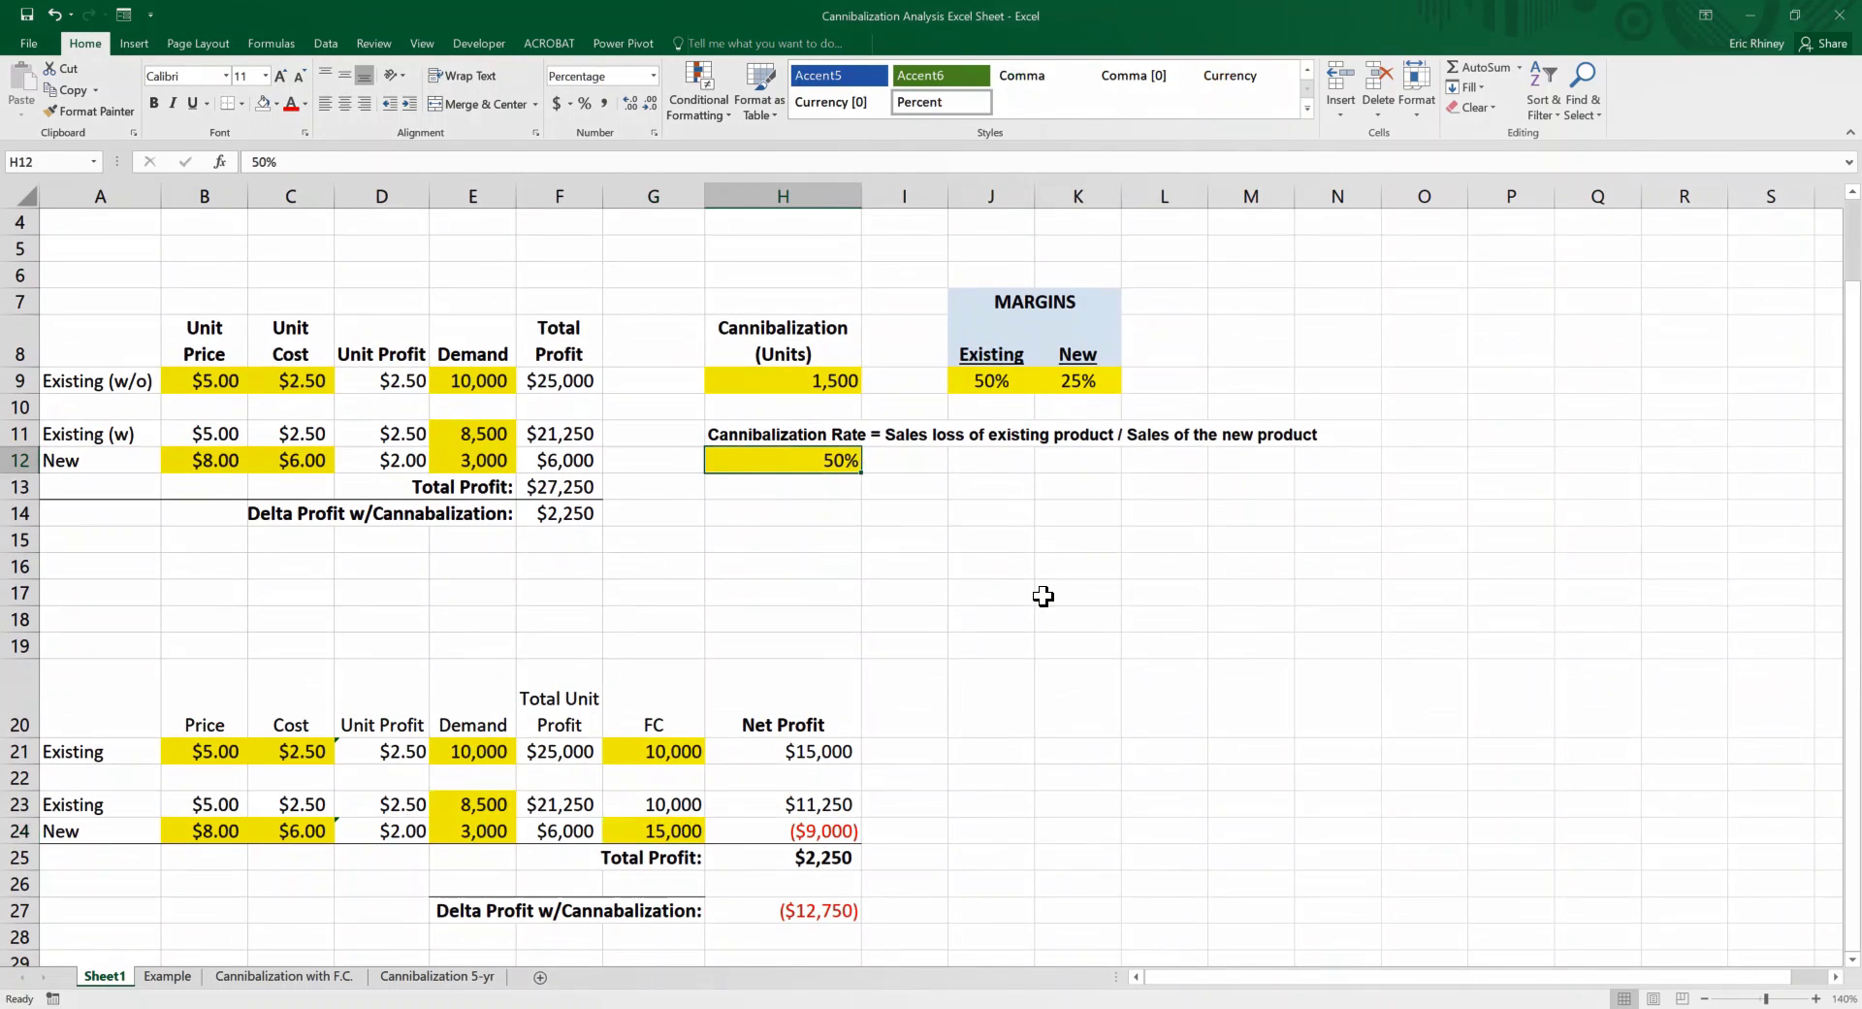
text(3)
key(Return)
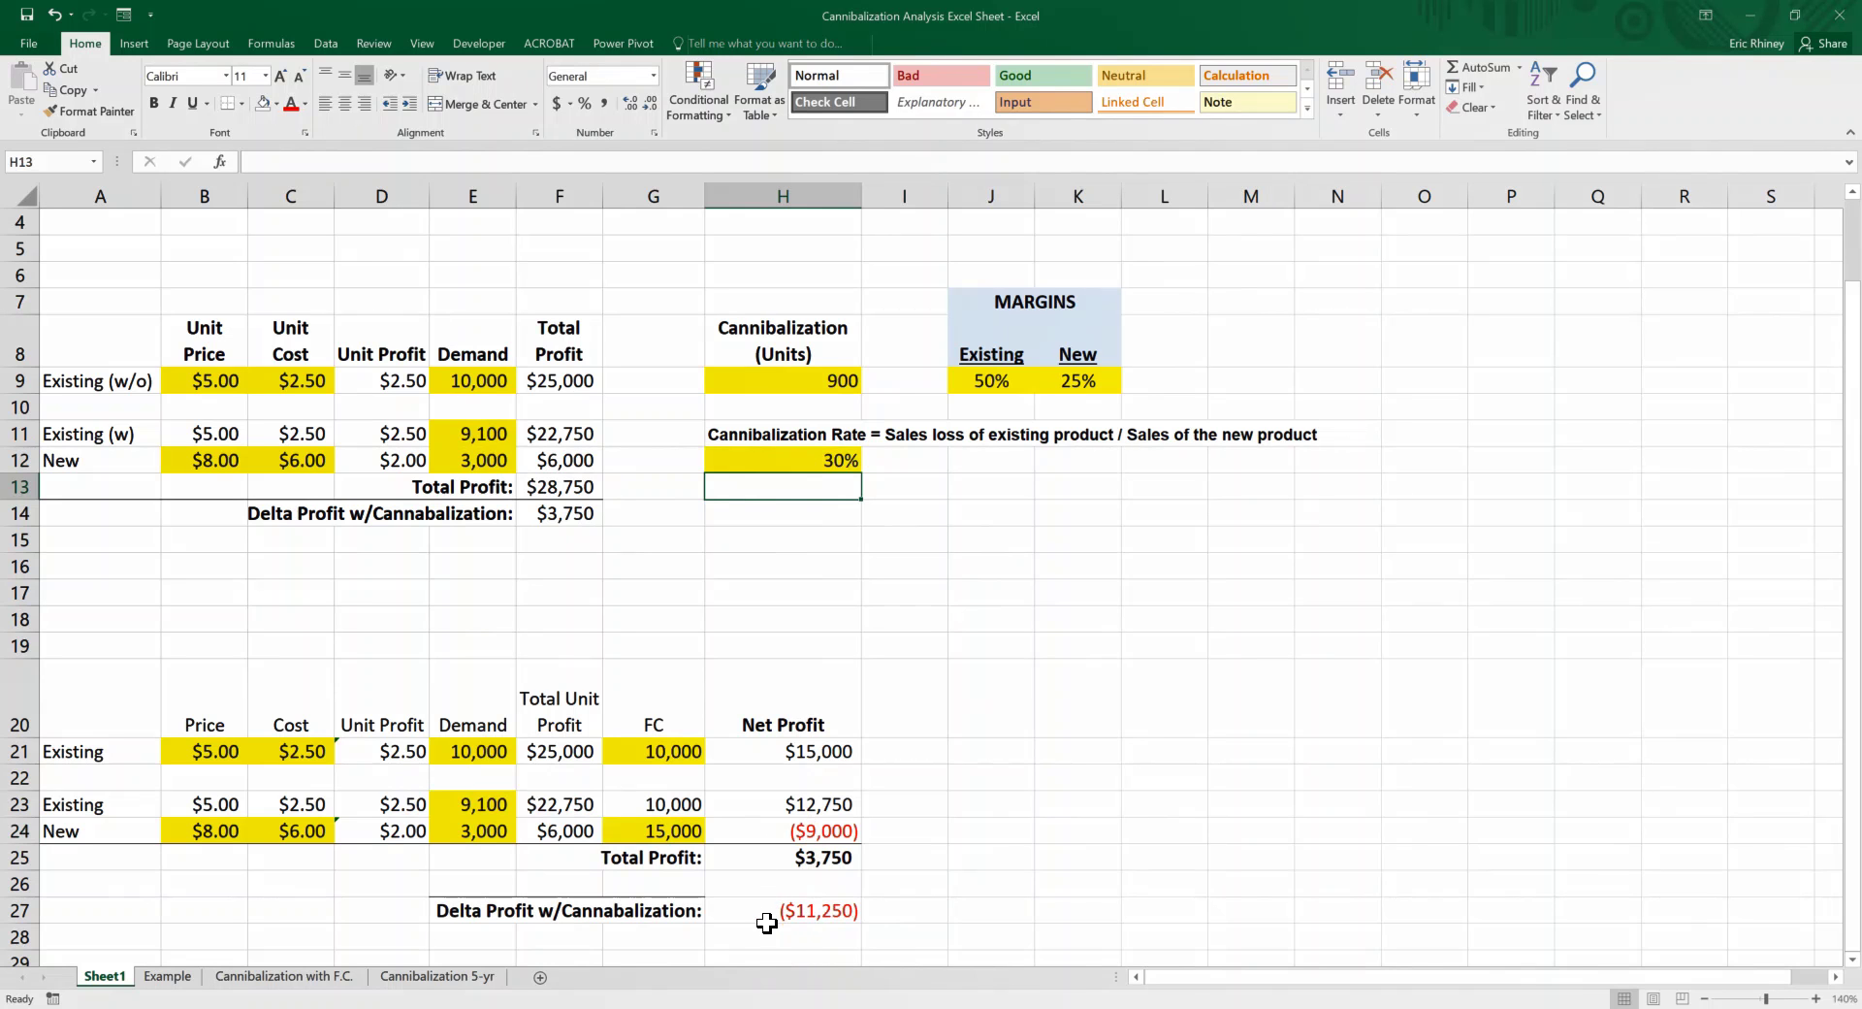
Change the cannibalization rate to 10%, cutting cannibalized units to 300 and delta to ($9,750).
click(826, 460)
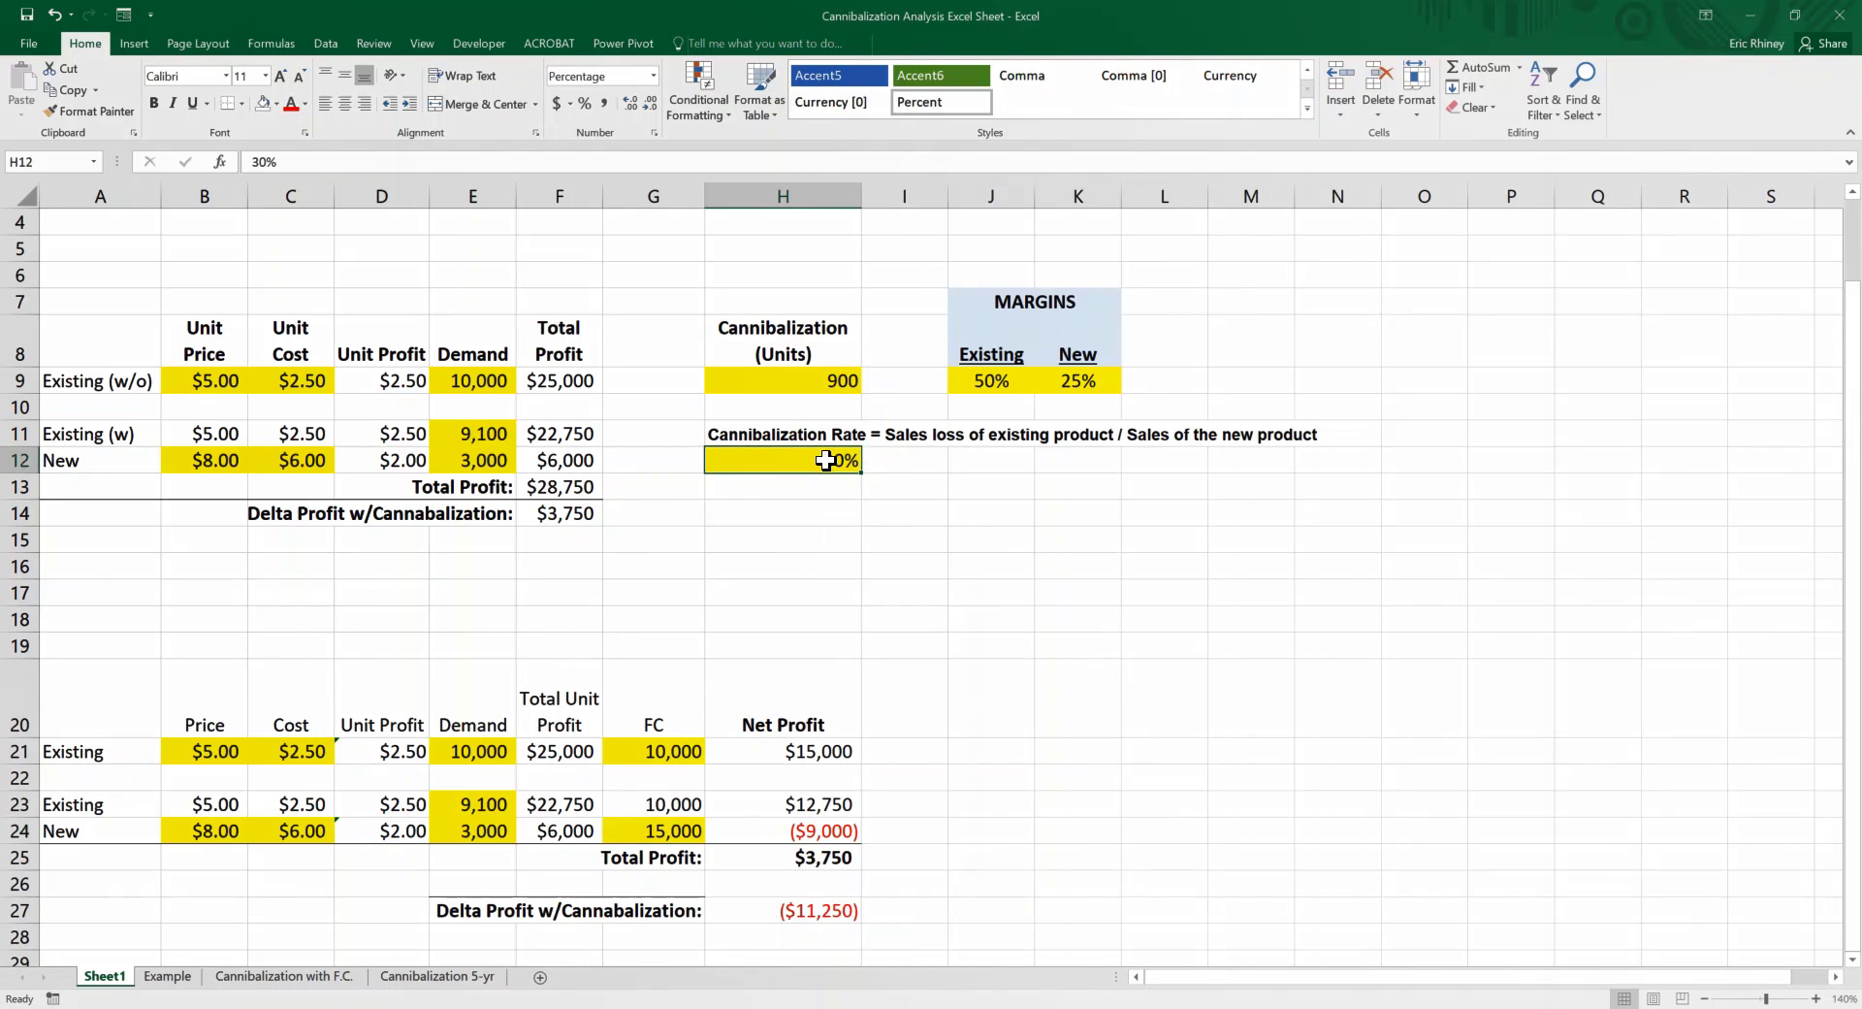
text(10)
key(Return)
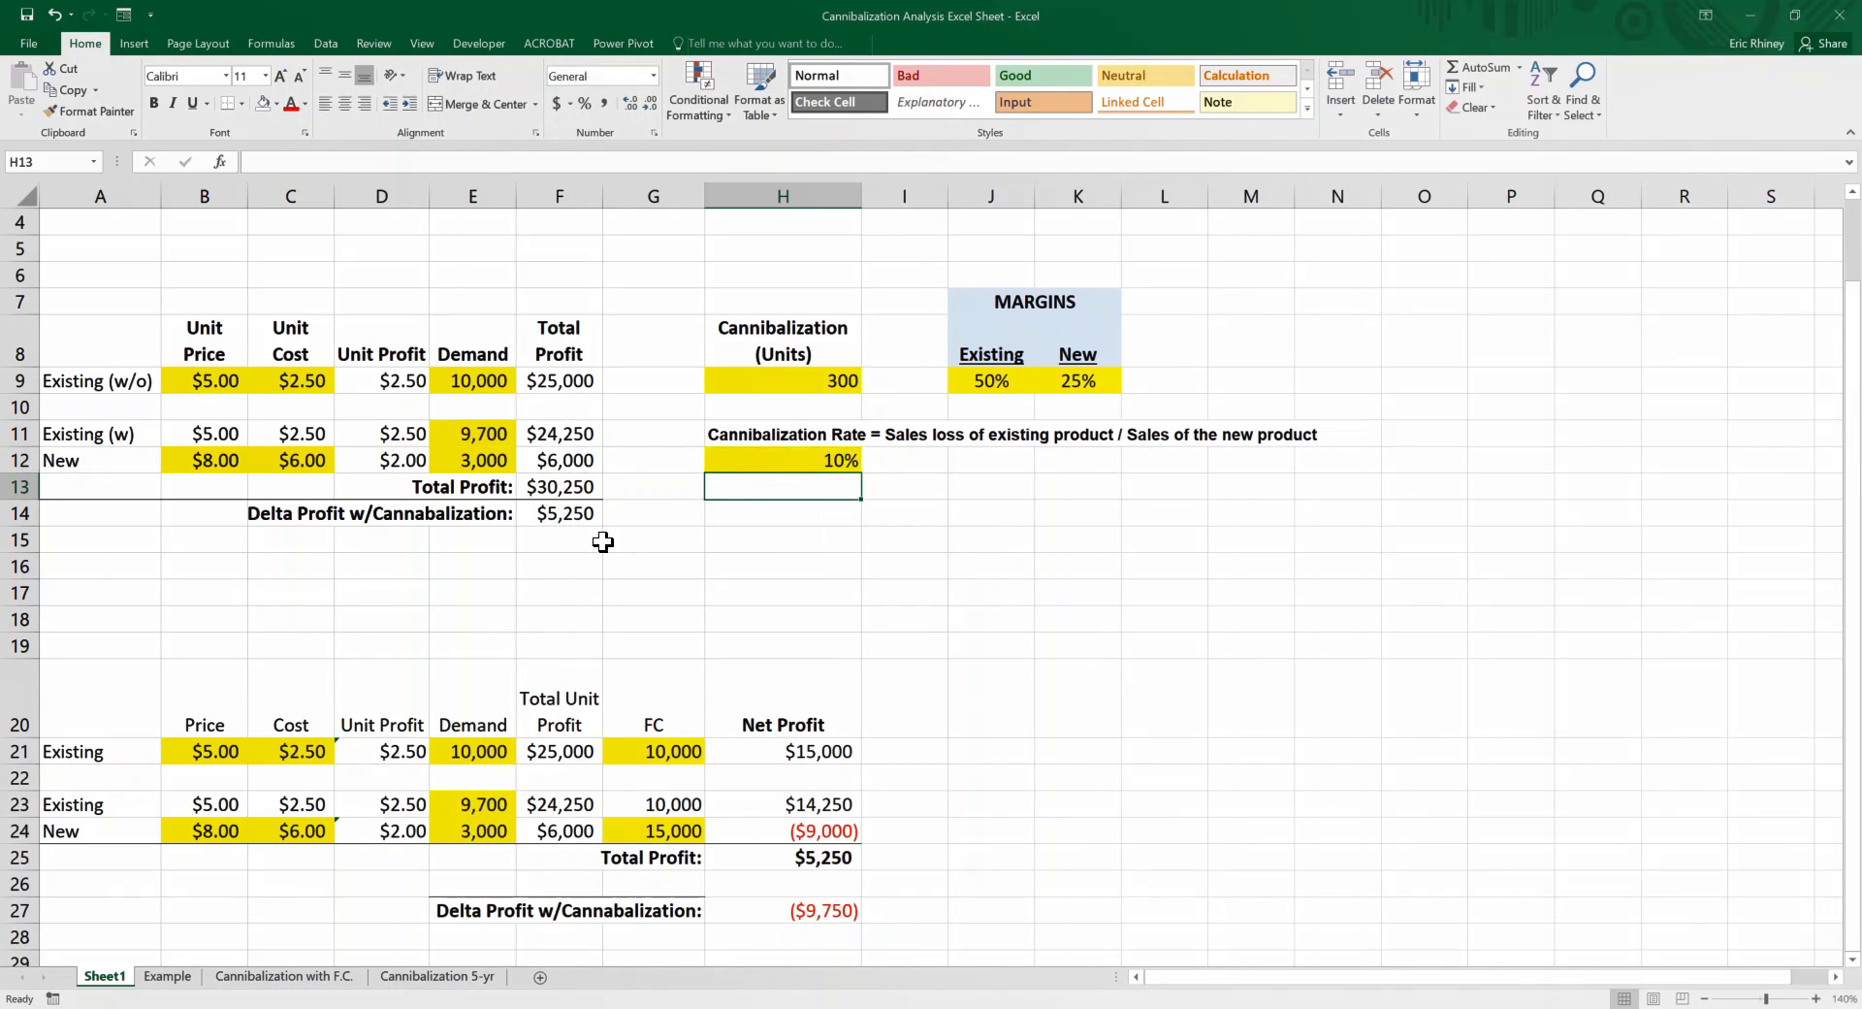
click(645, 835)
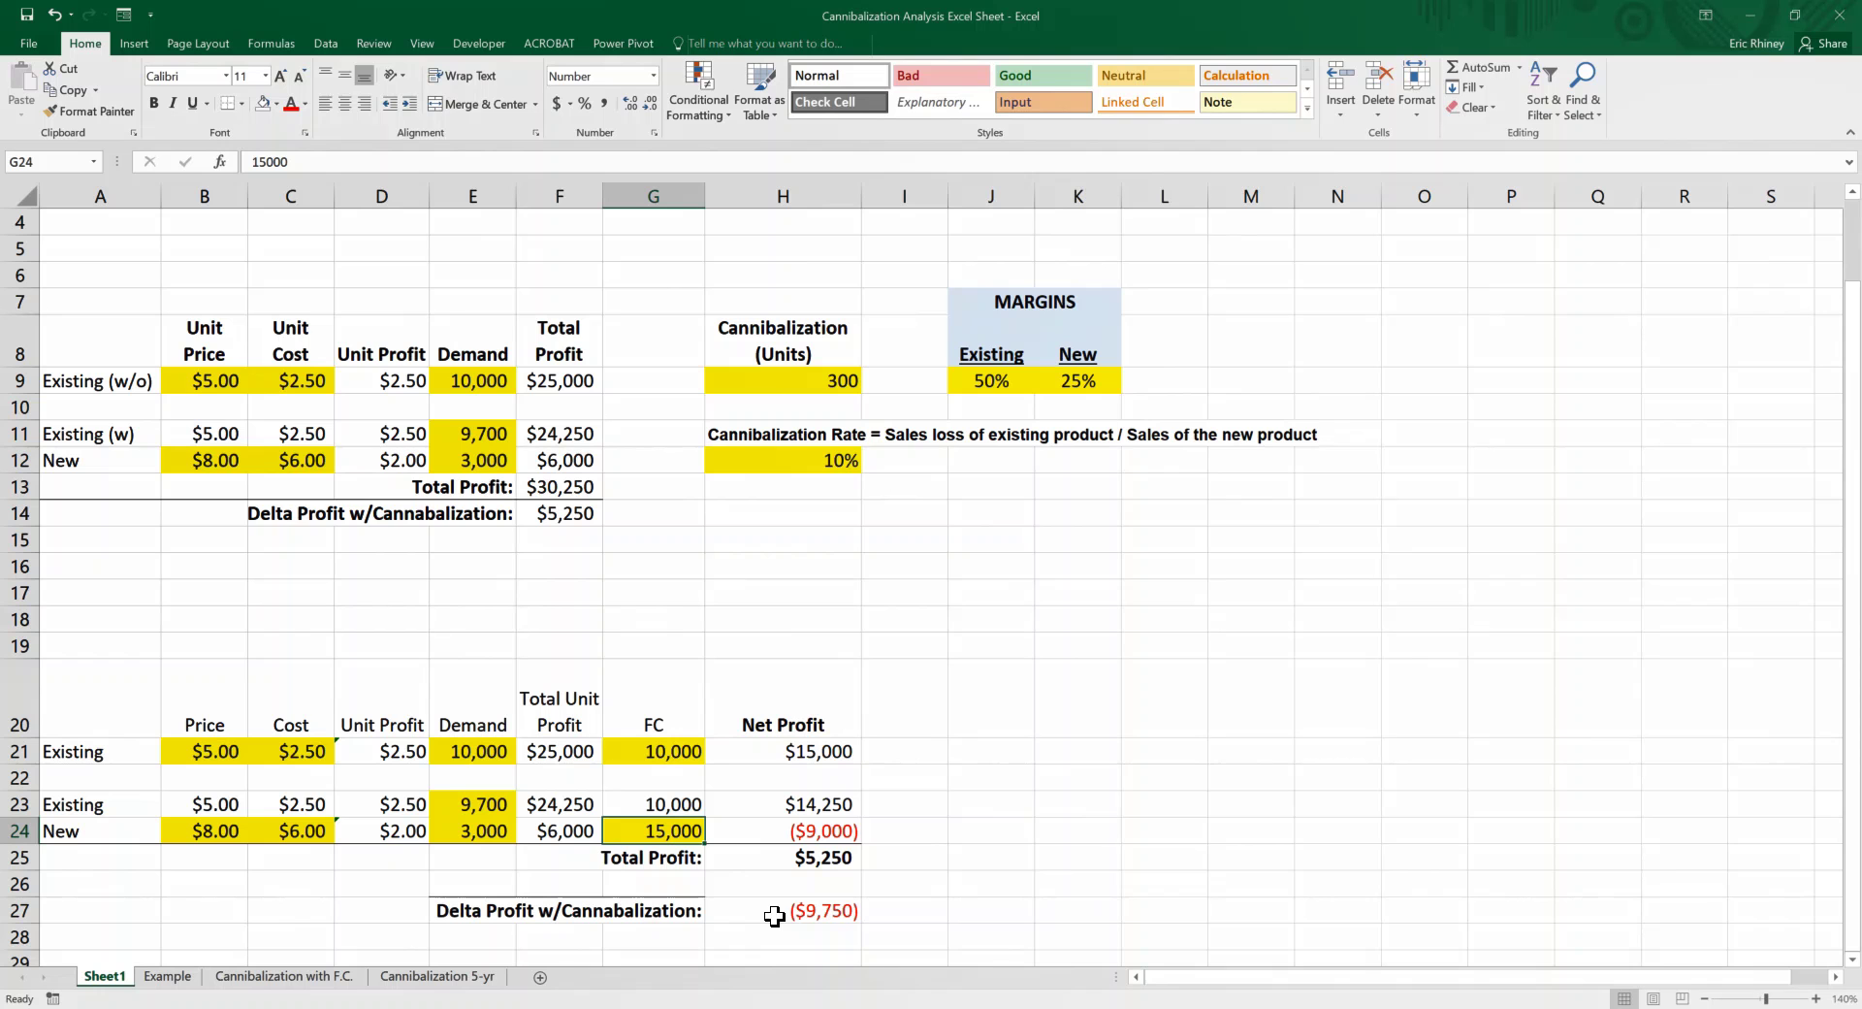
Lower the new product's fixed cost to 5,000 and test a 50% cannibalization rate.
text(50)
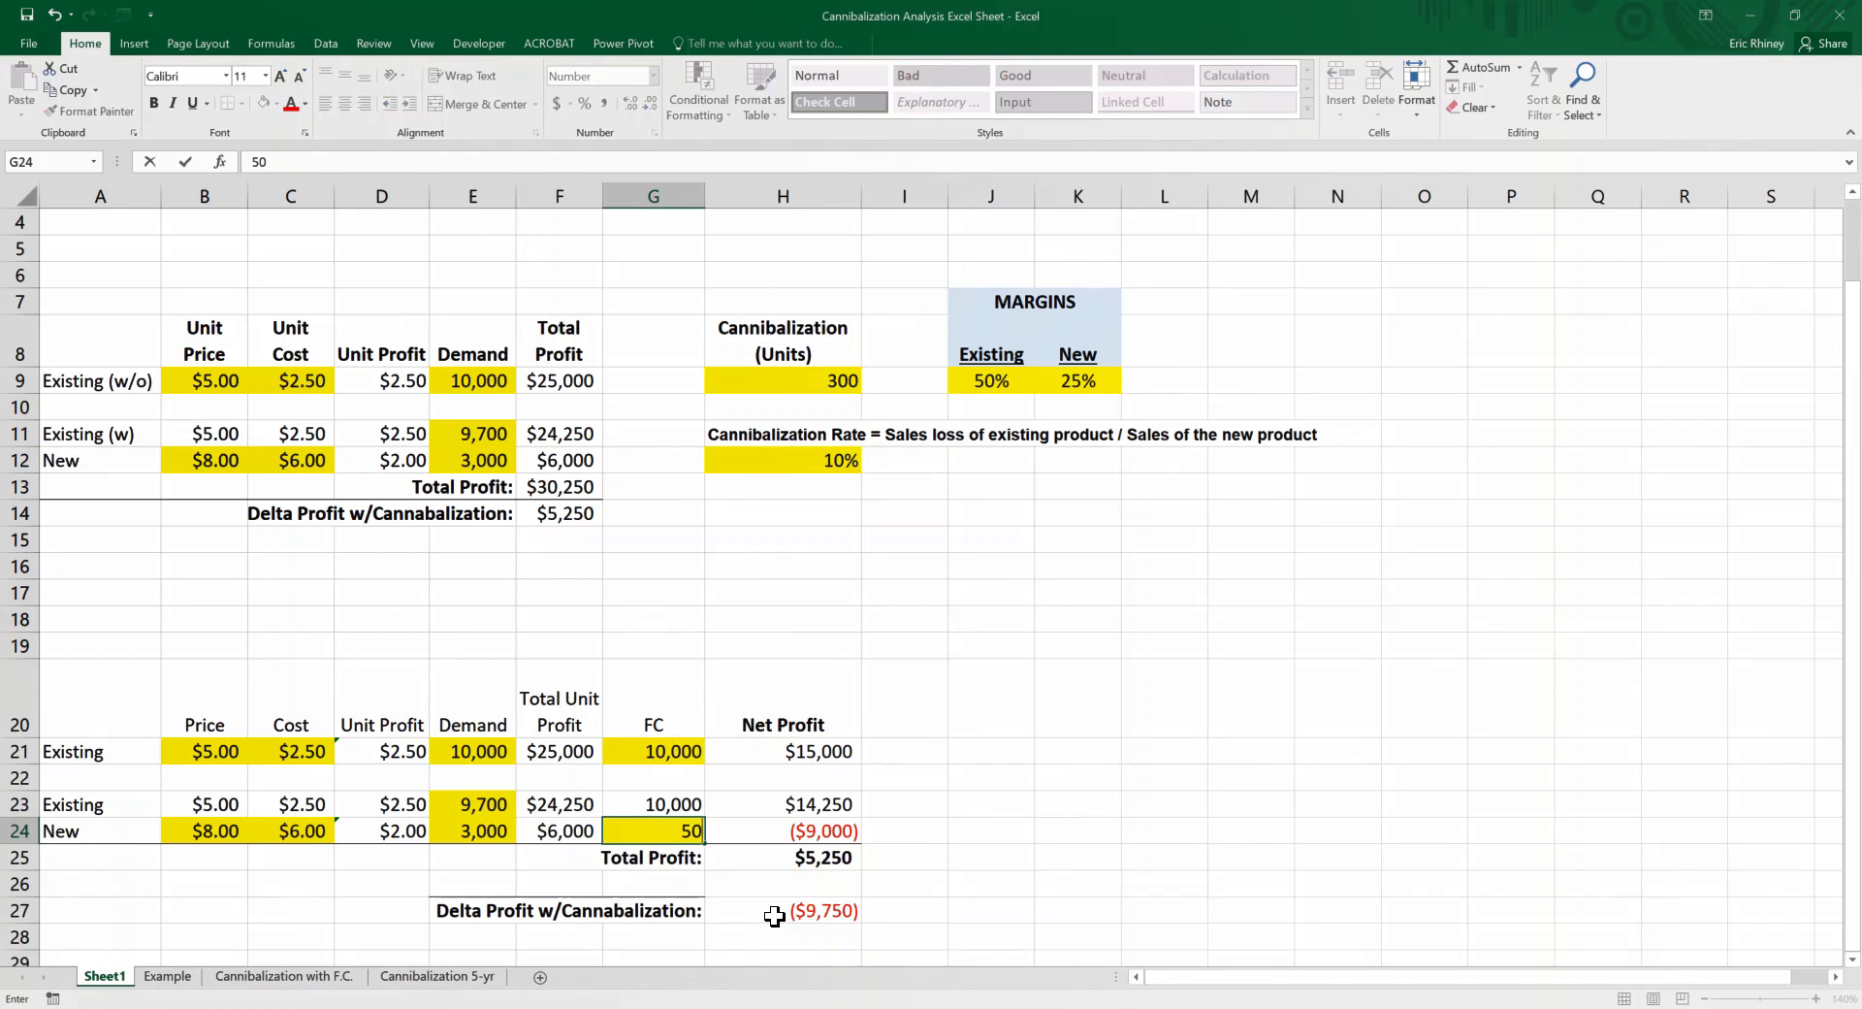
key(Return)
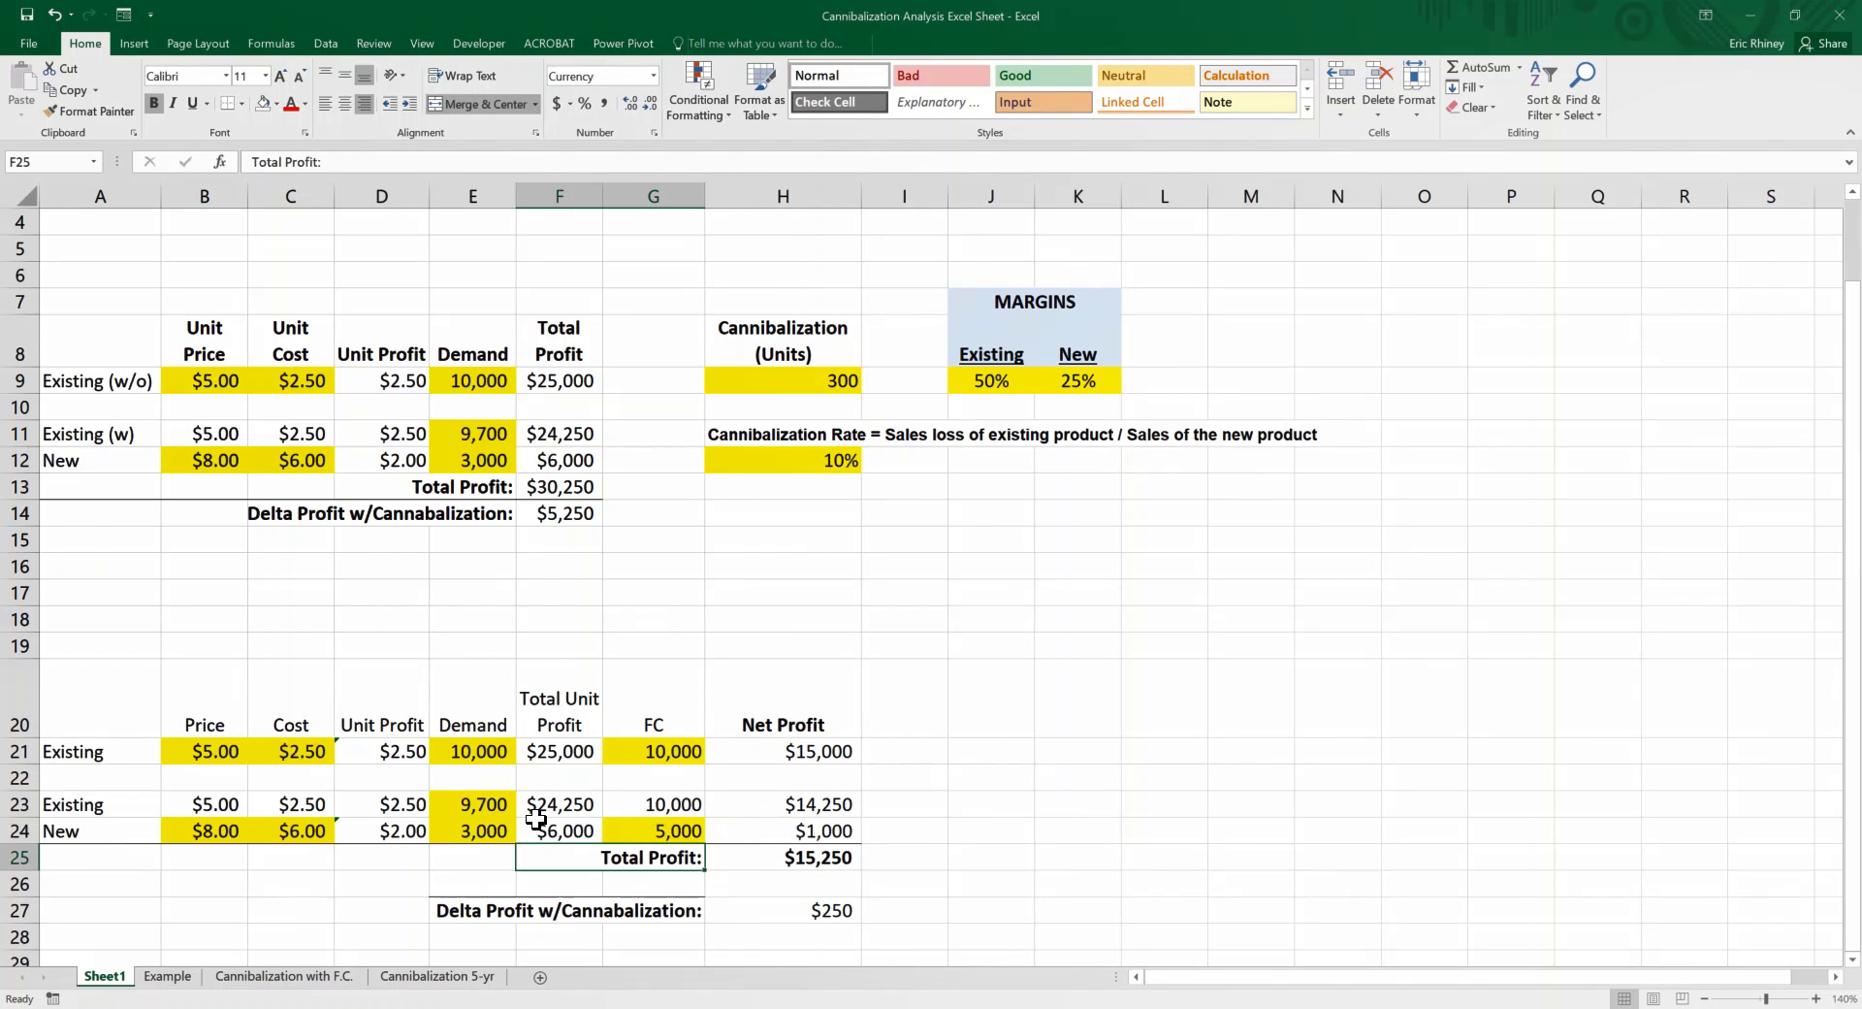
click(791, 460)
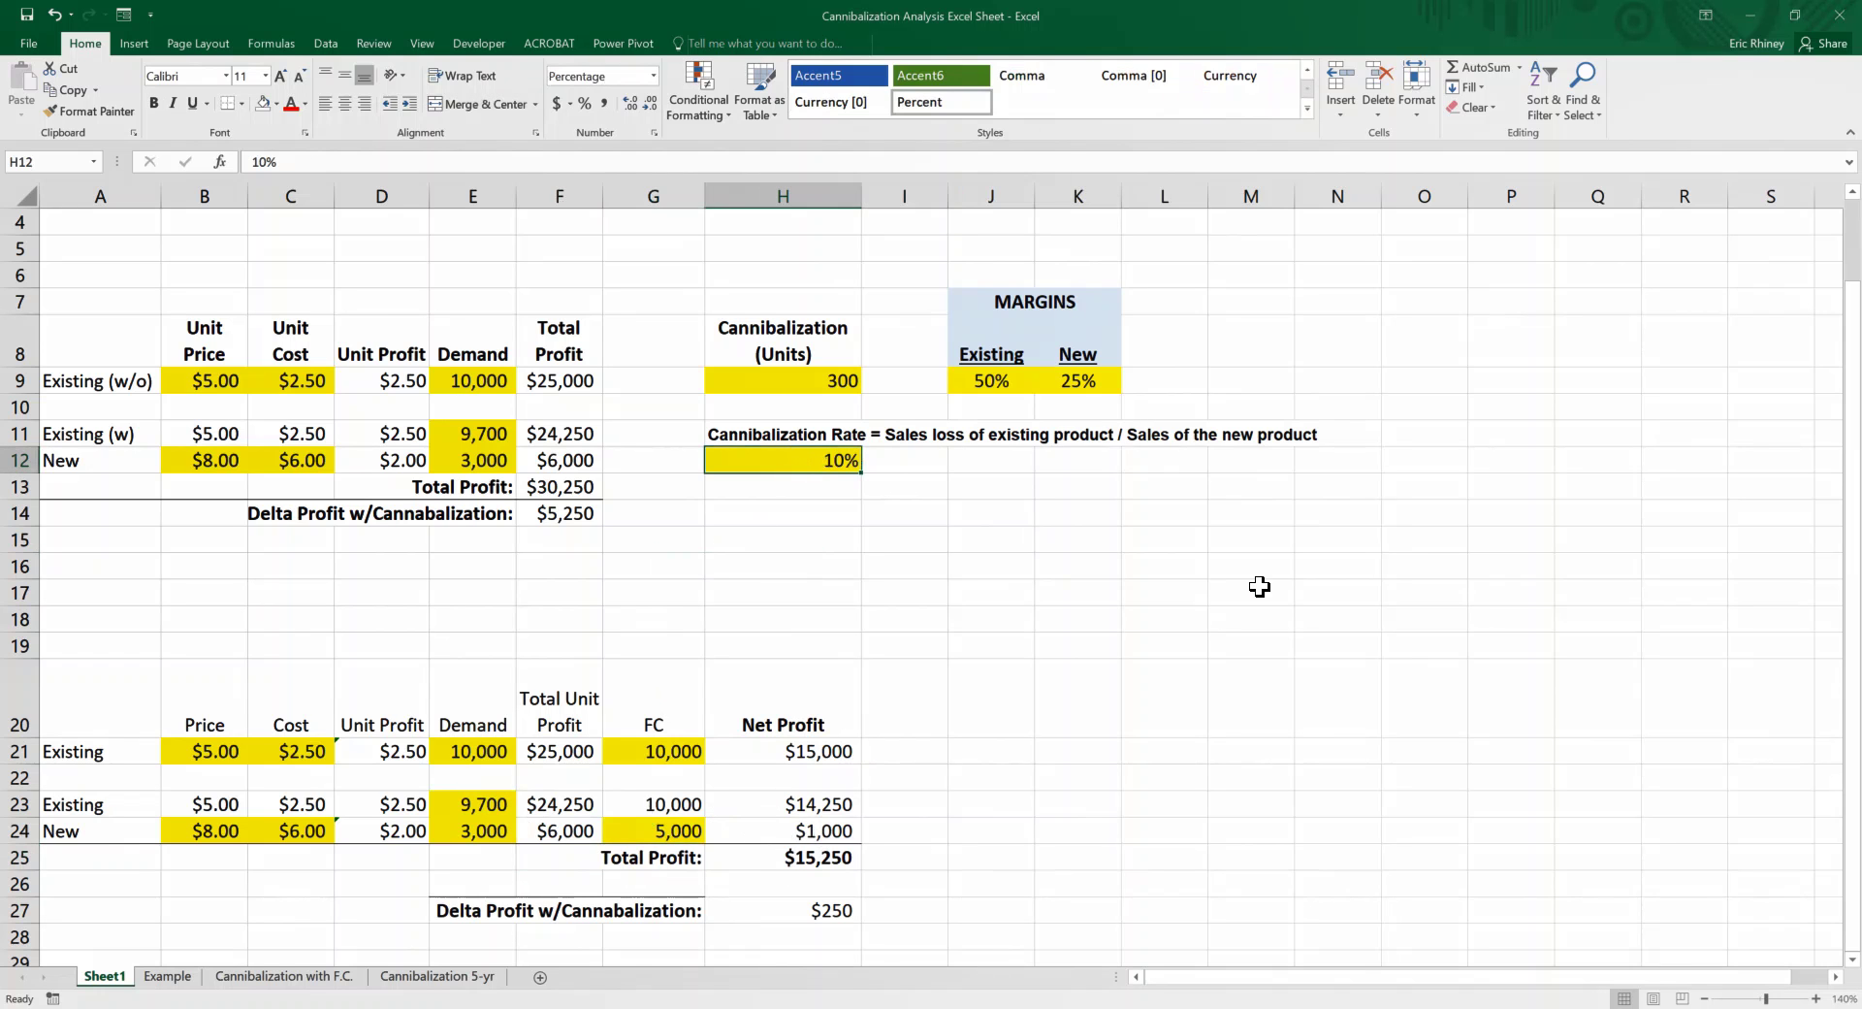
text(50)
key(Return)
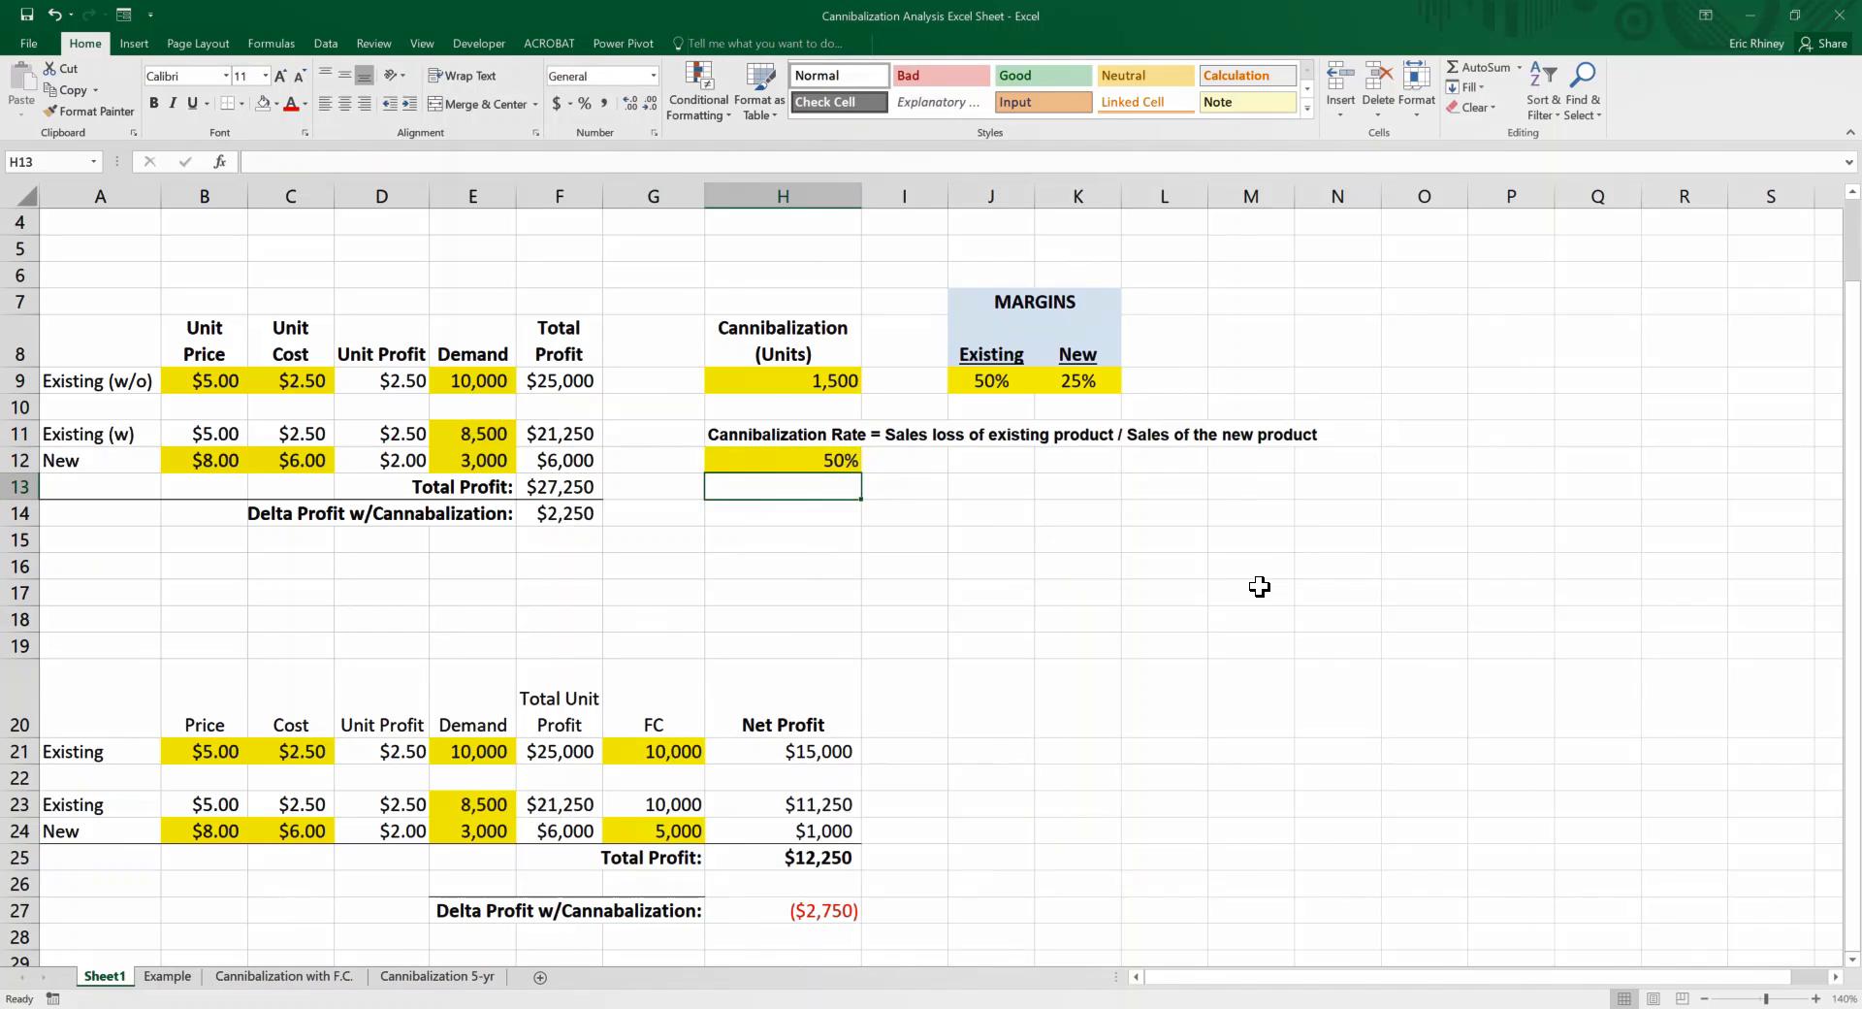
Revert the cannibalization rate in H12 to 10%.
click(829, 462)
text(10%)
key(ctrl+Return)
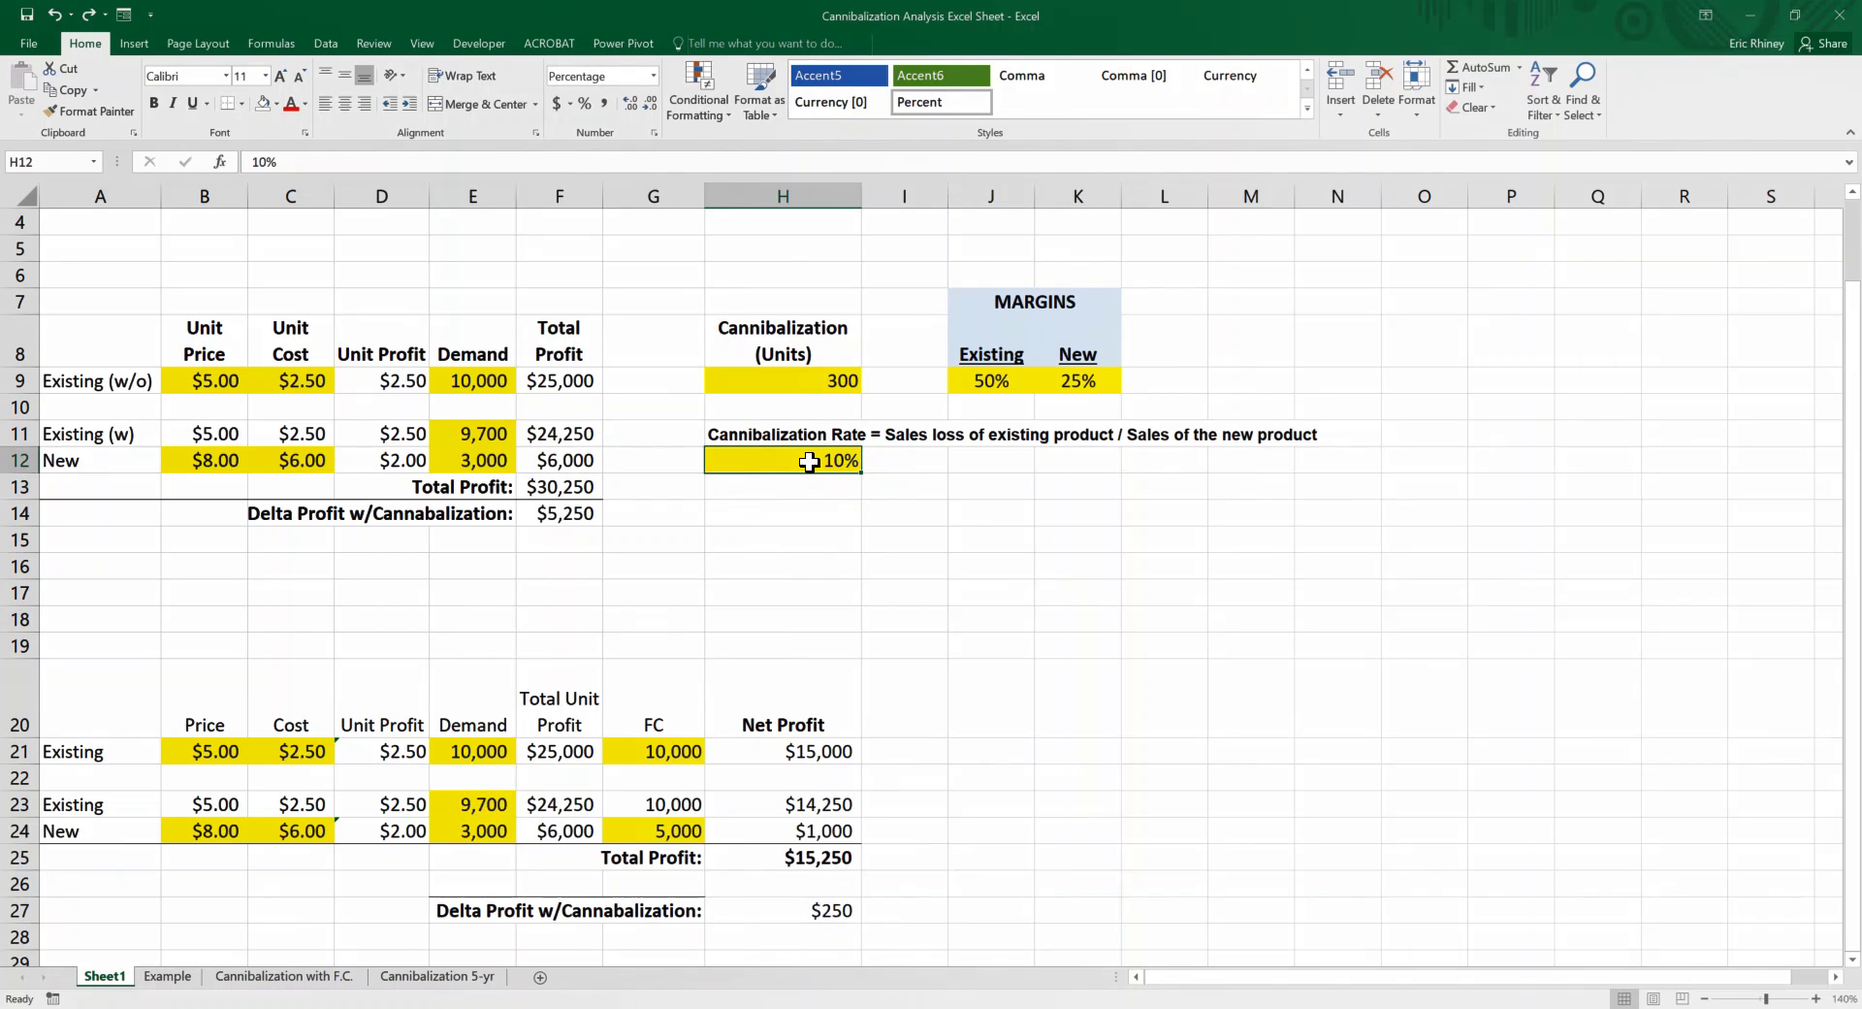
Enter 50% as the cannibalization rate and check the ($2,750) delta profit in H27.
text(50)
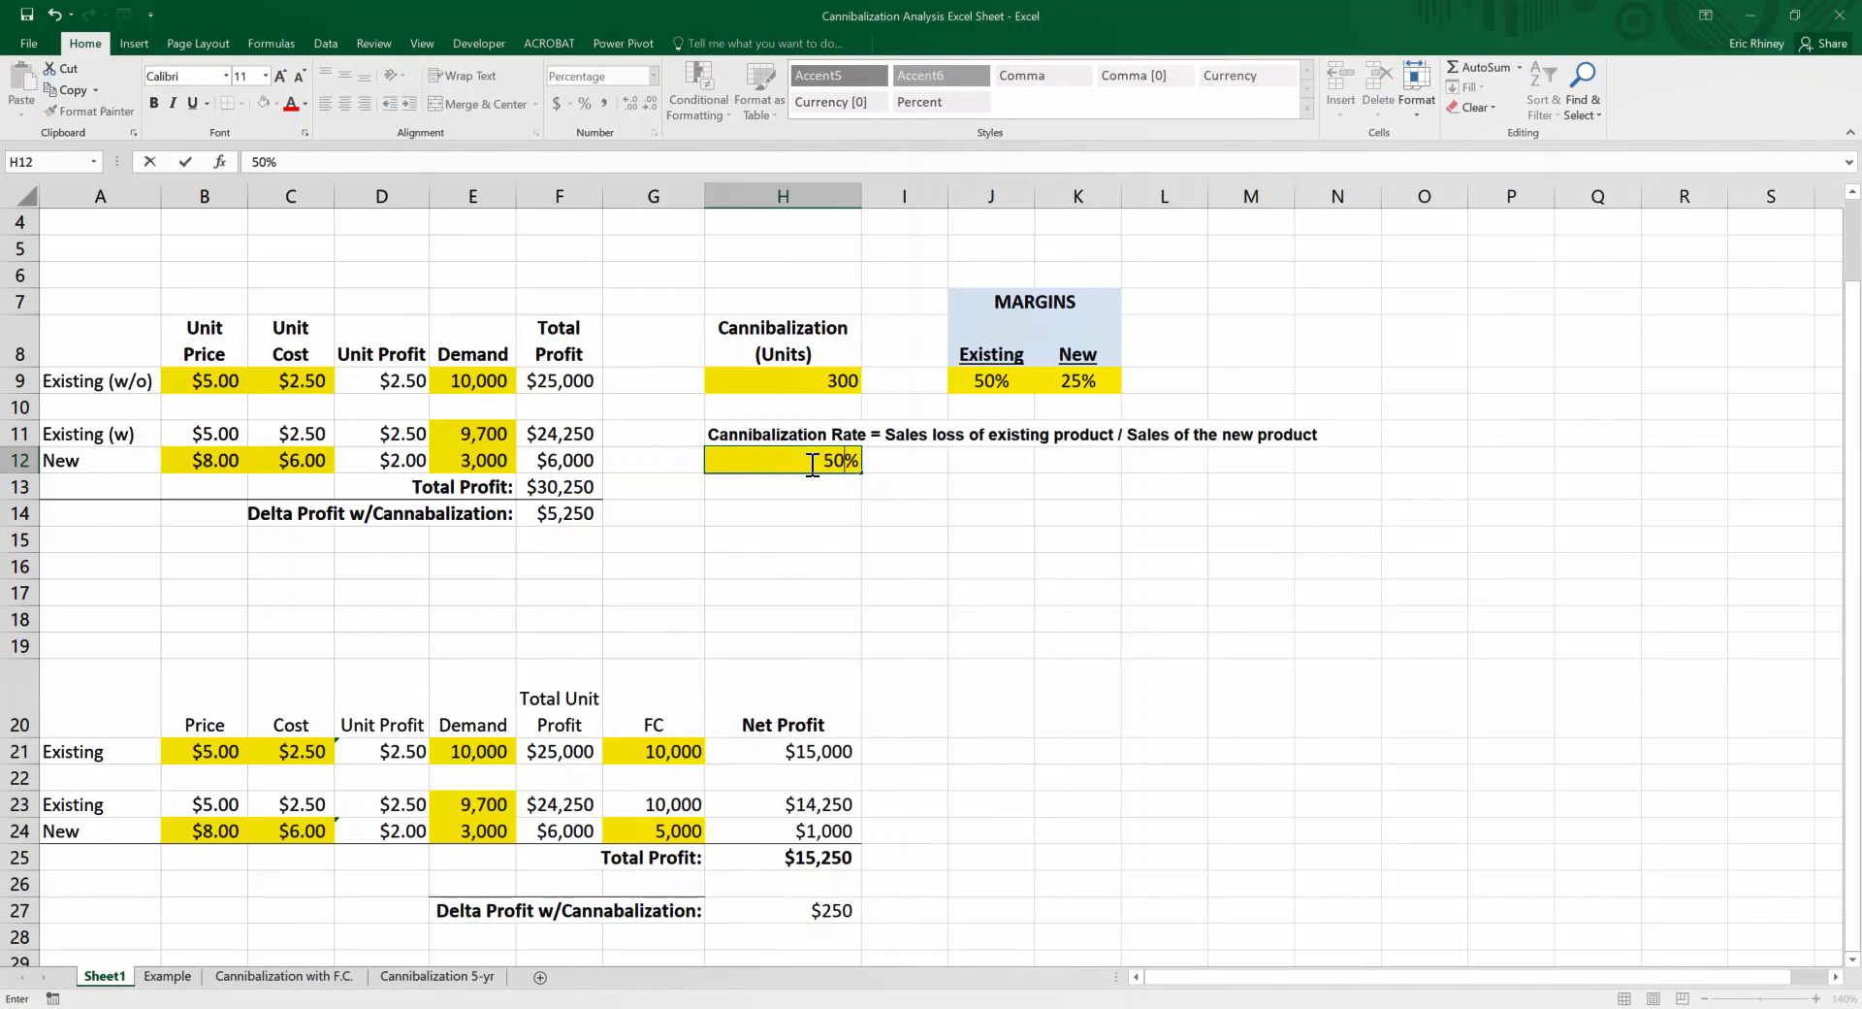
key(Return)
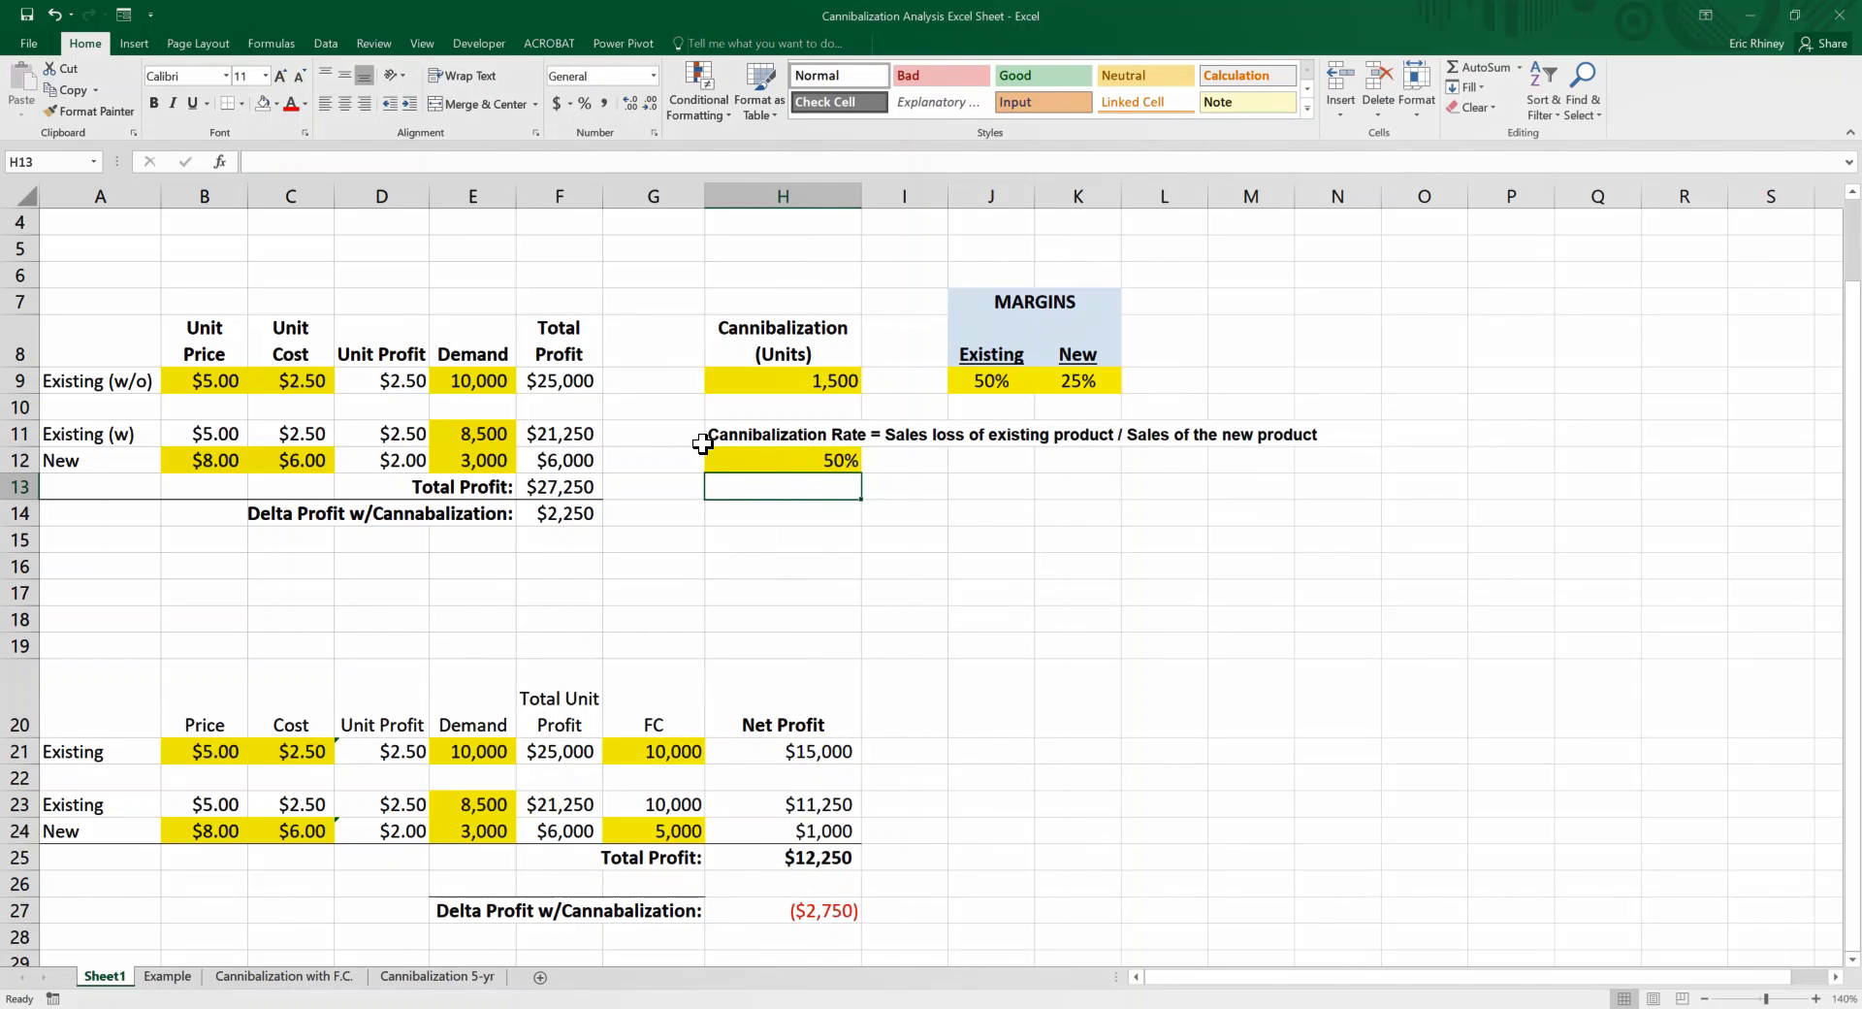
click(848, 907)
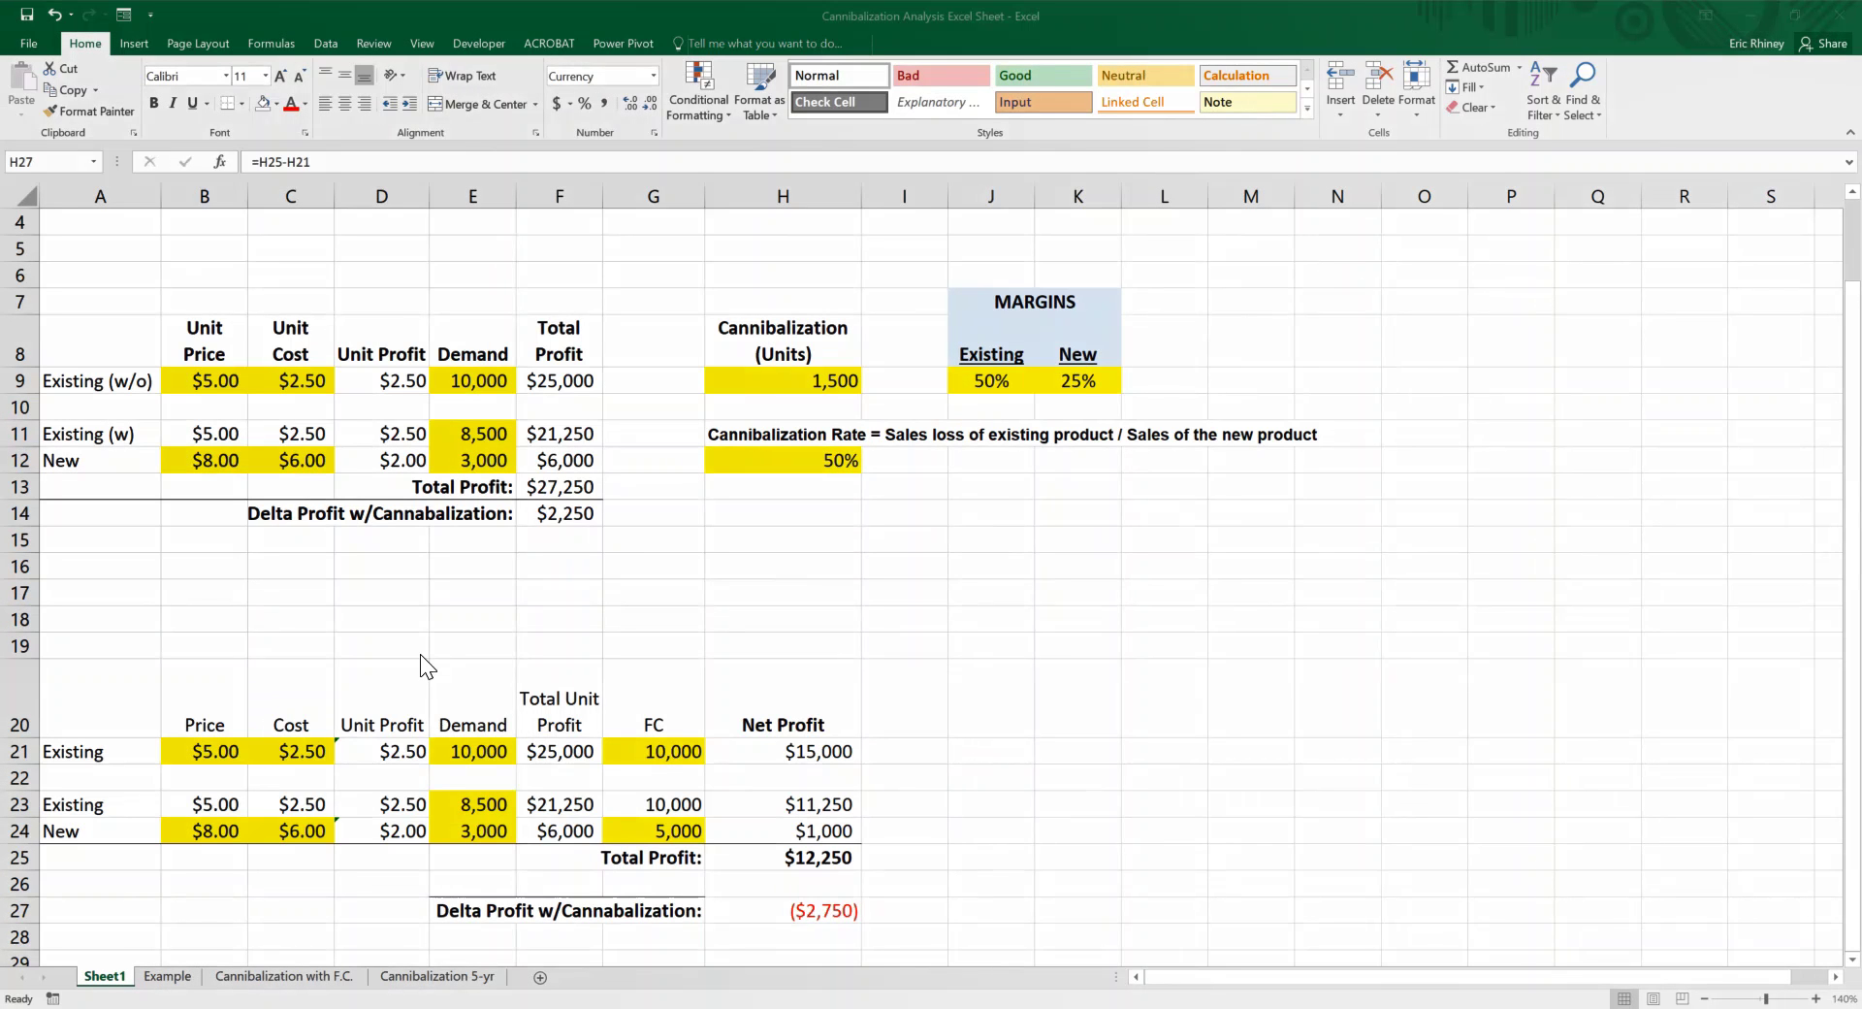
Switch to the Cannibalization 5-yr sheet and inspect the existing-demand formula in F9.
click(437, 976)
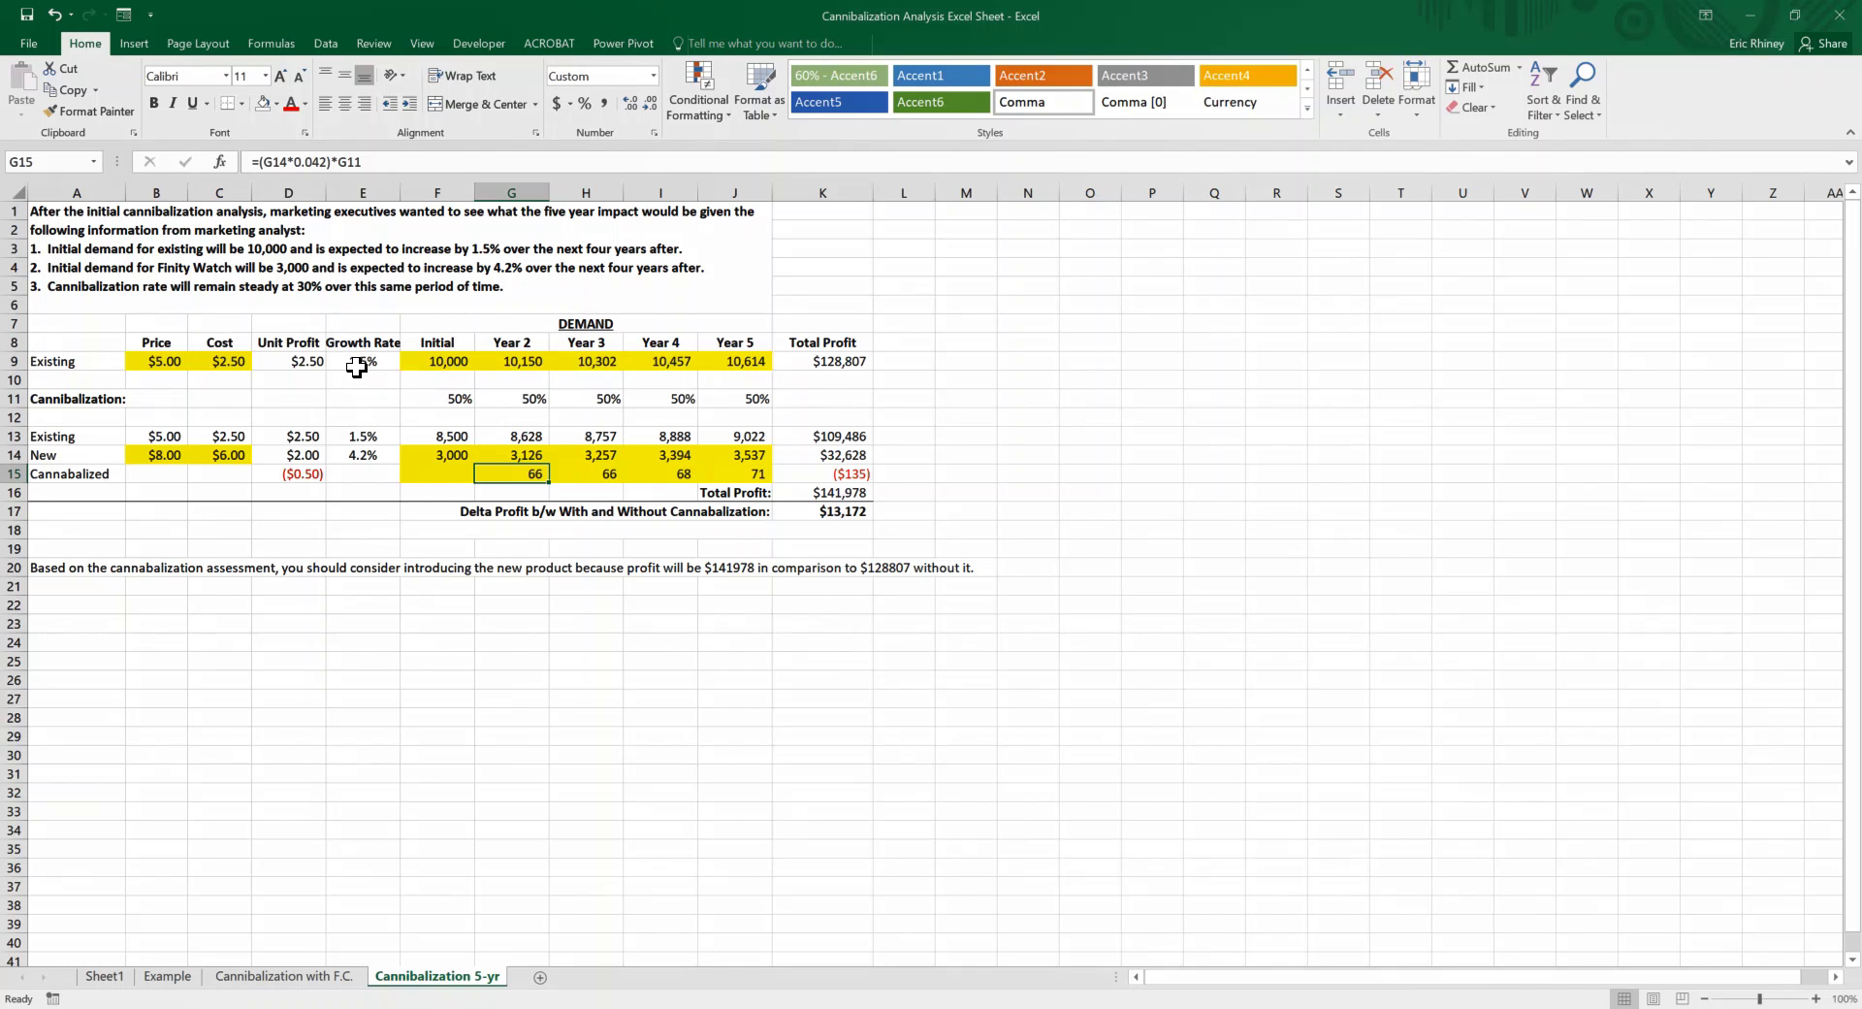
click(427, 361)
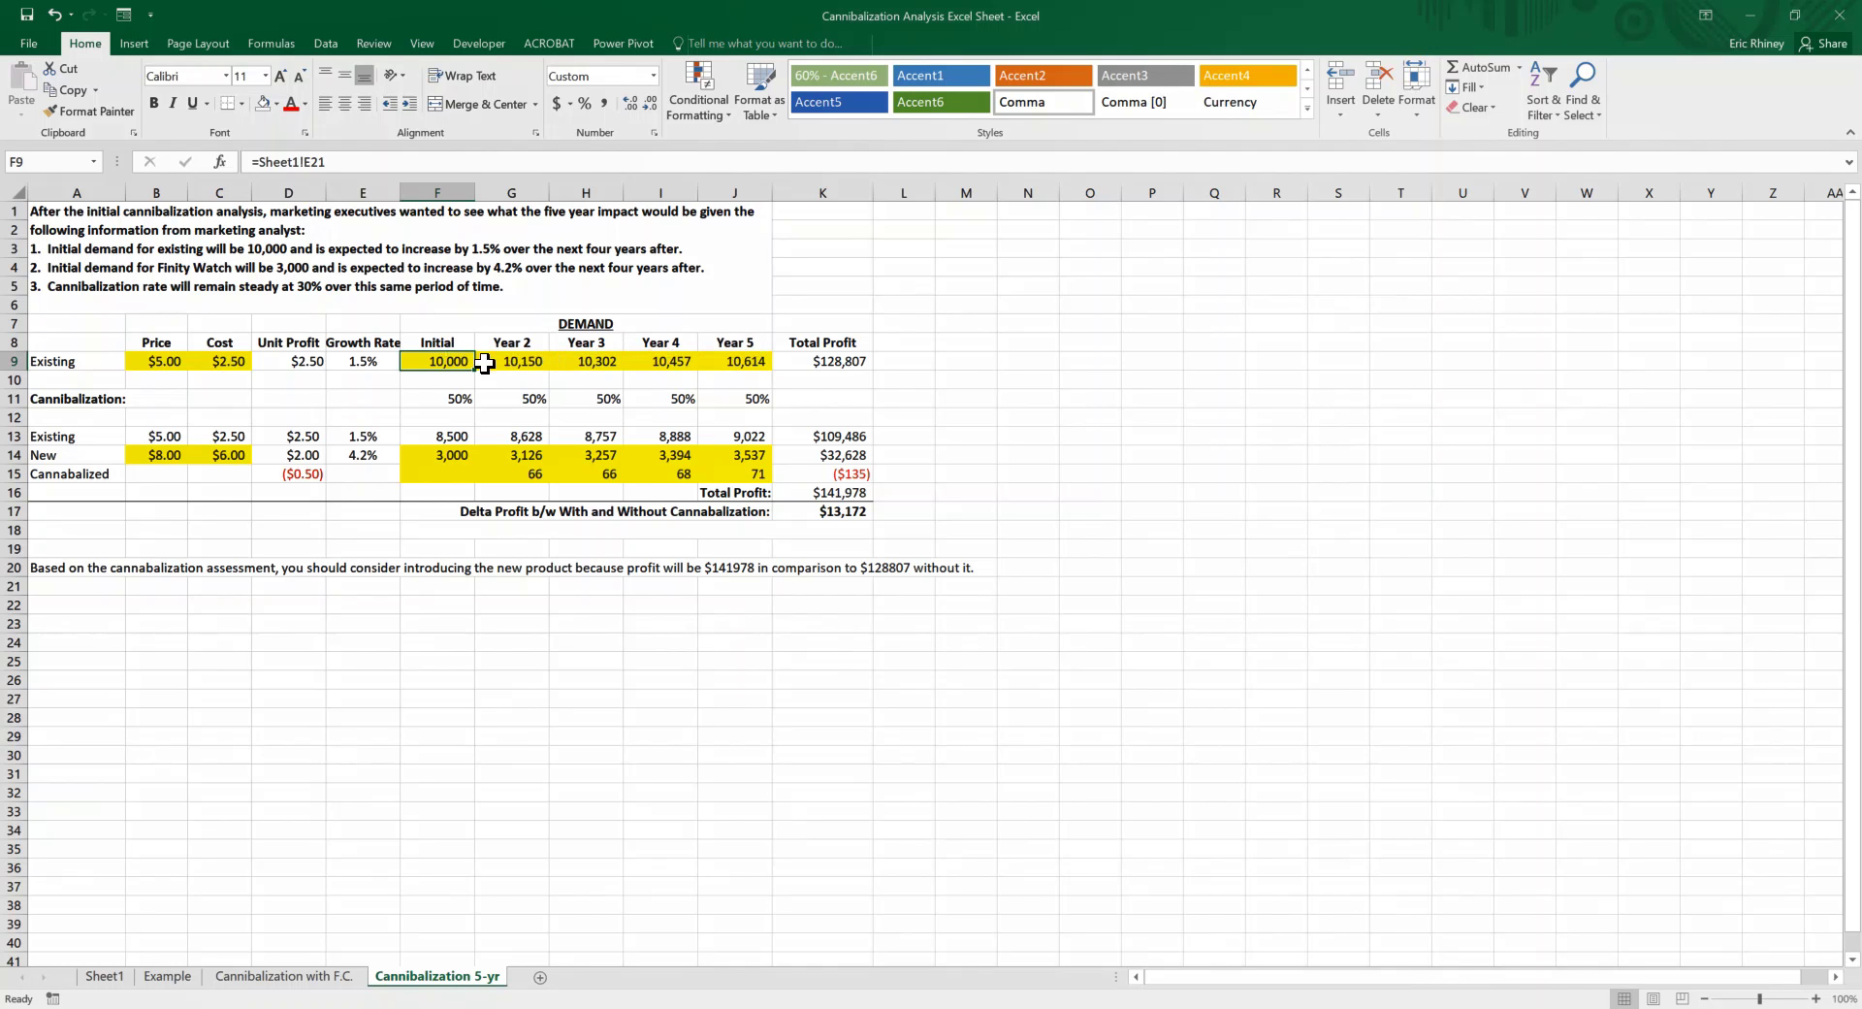
drag(462, 361, 725, 350)
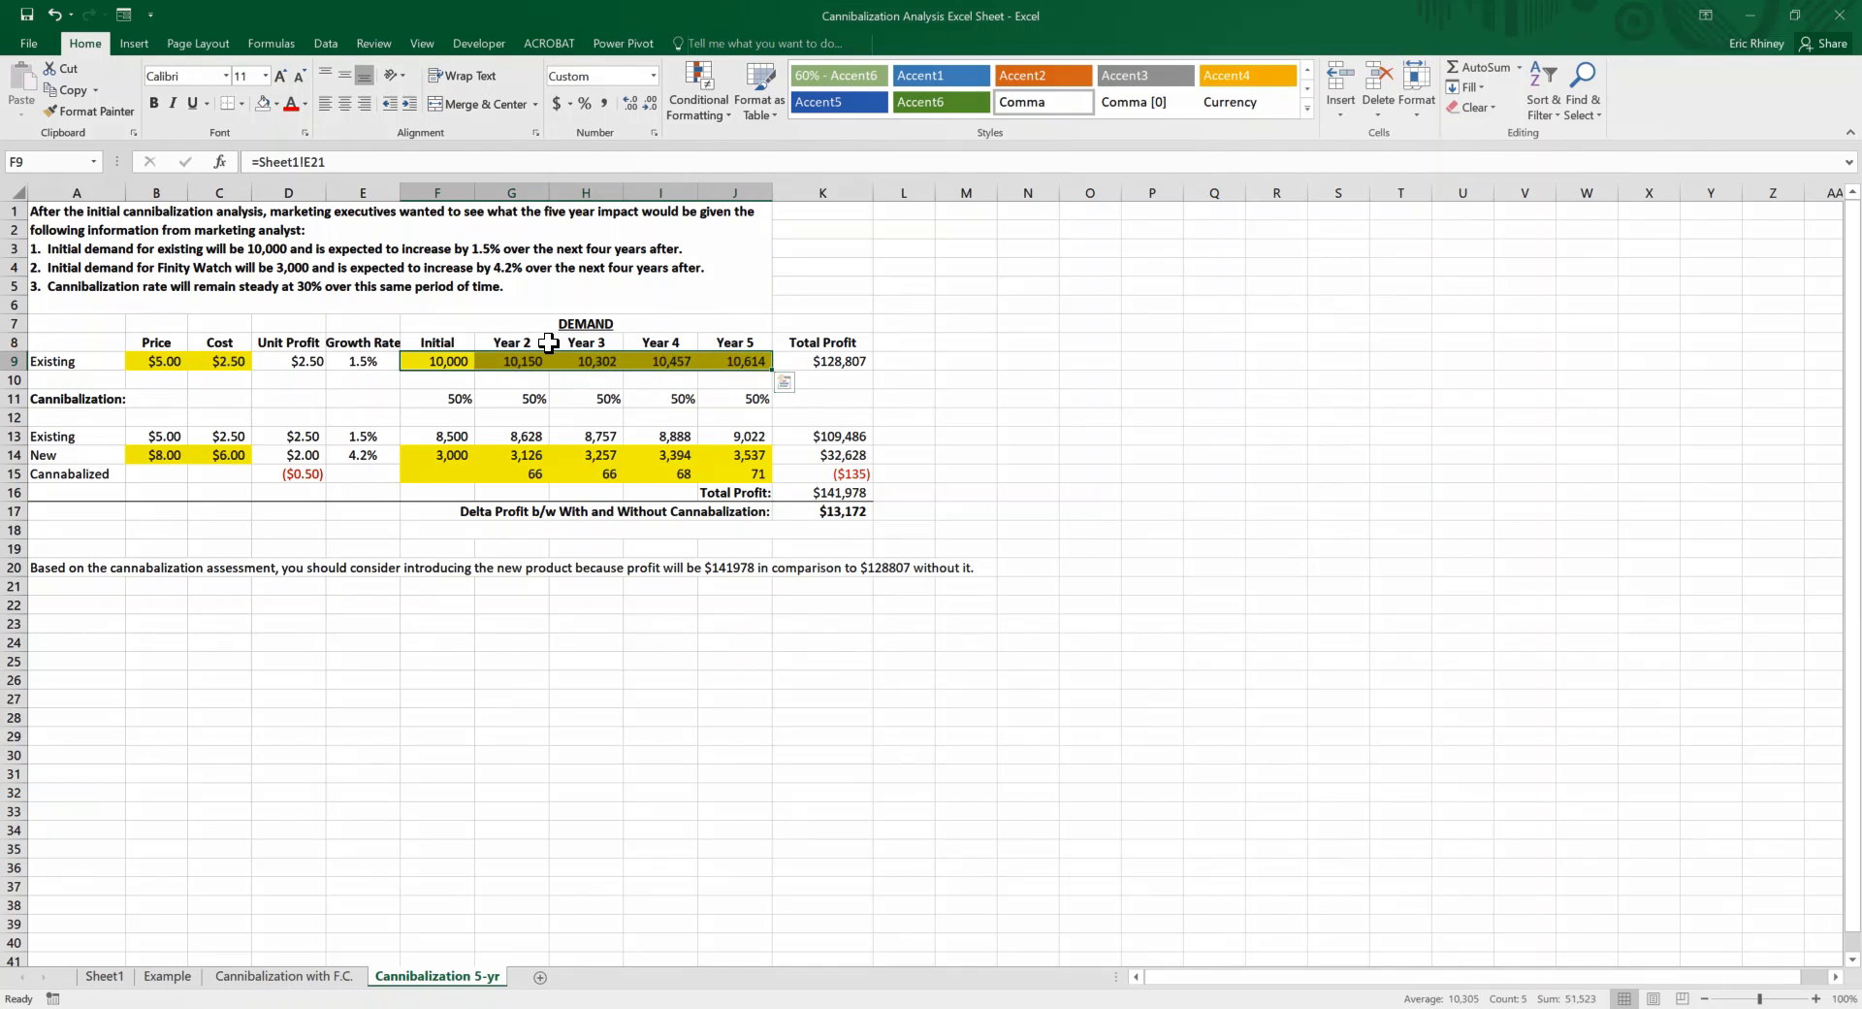
click(791, 355)
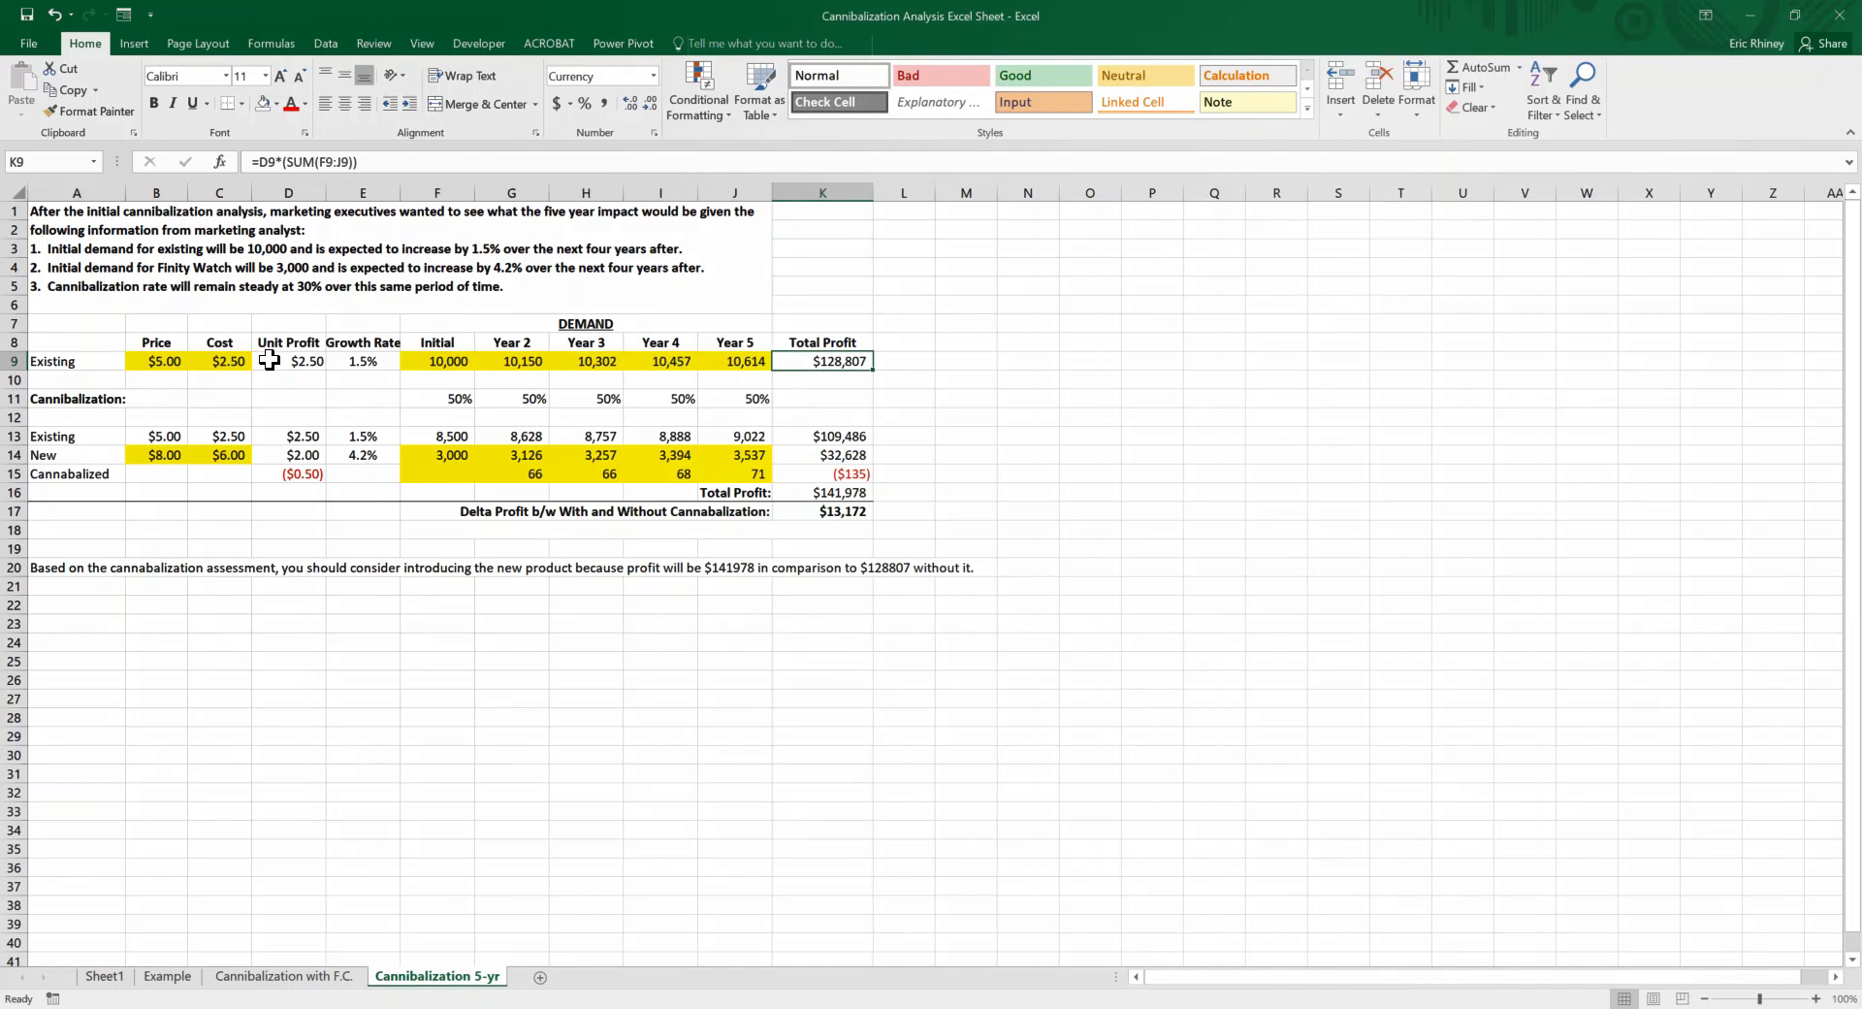
click(271, 359)
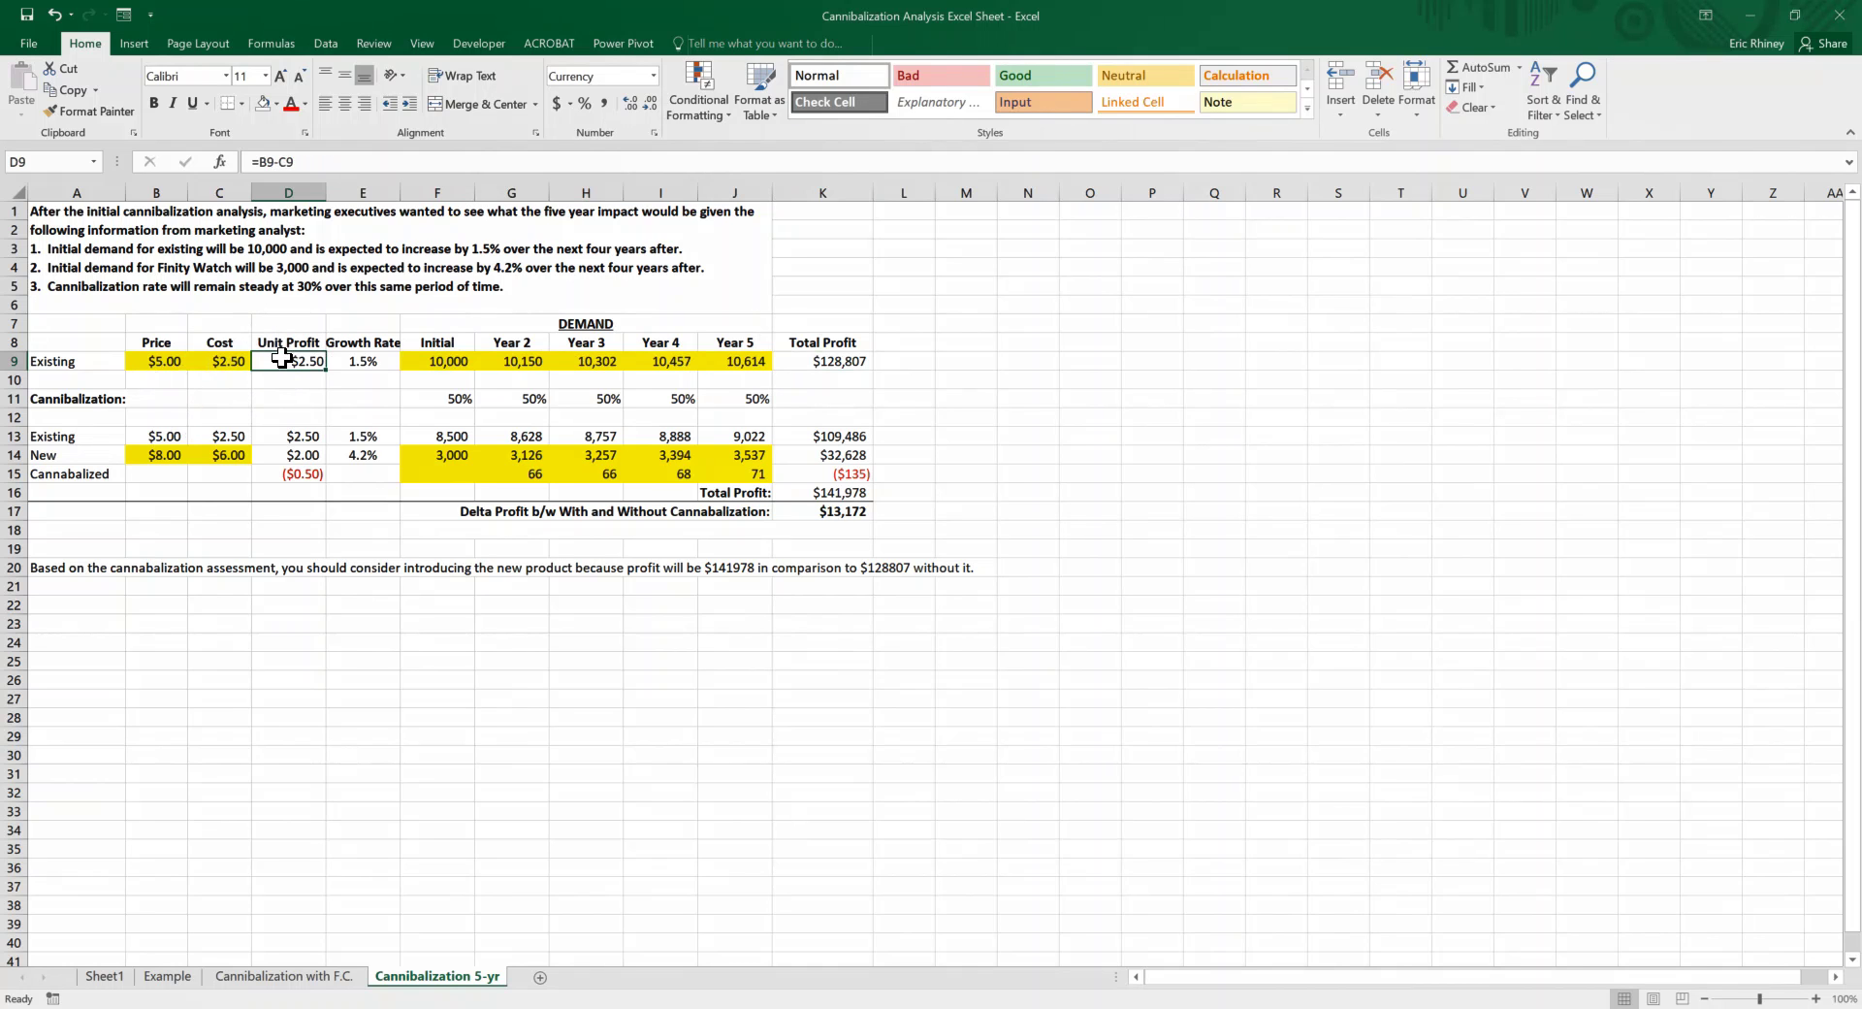
click(824, 356)
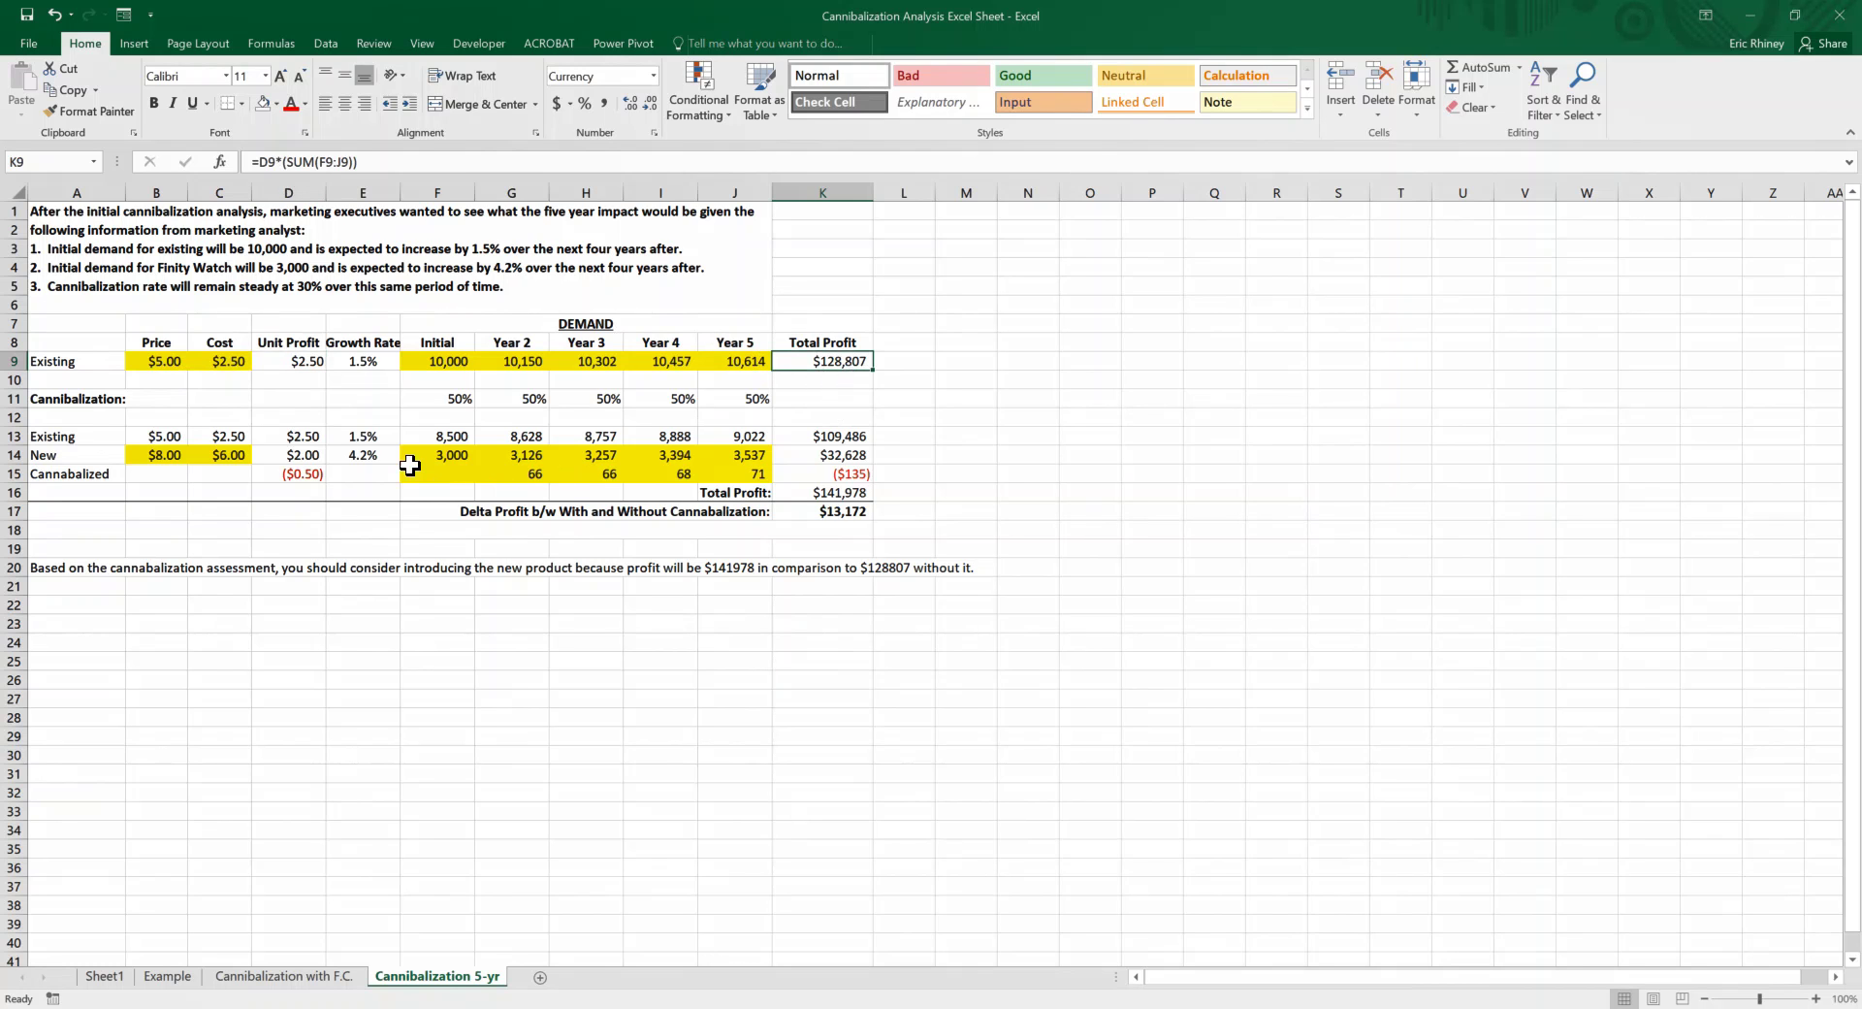
click(366, 437)
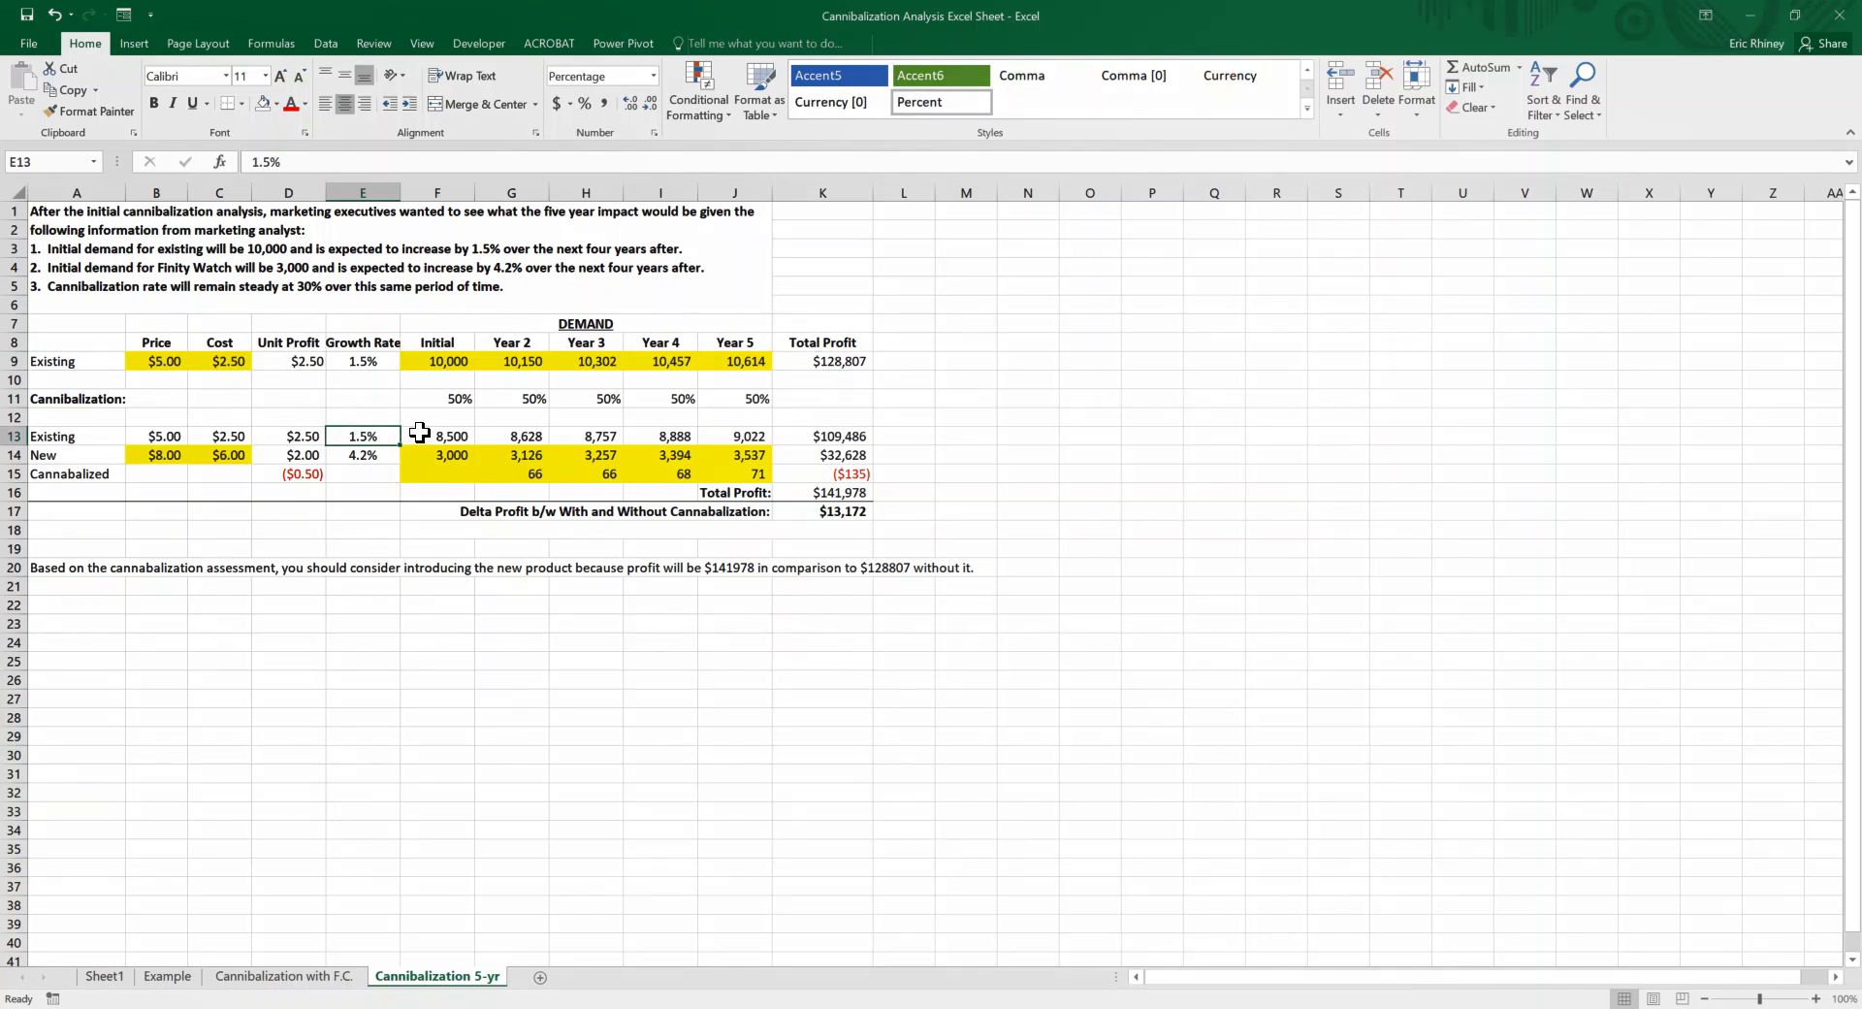
click(419, 433)
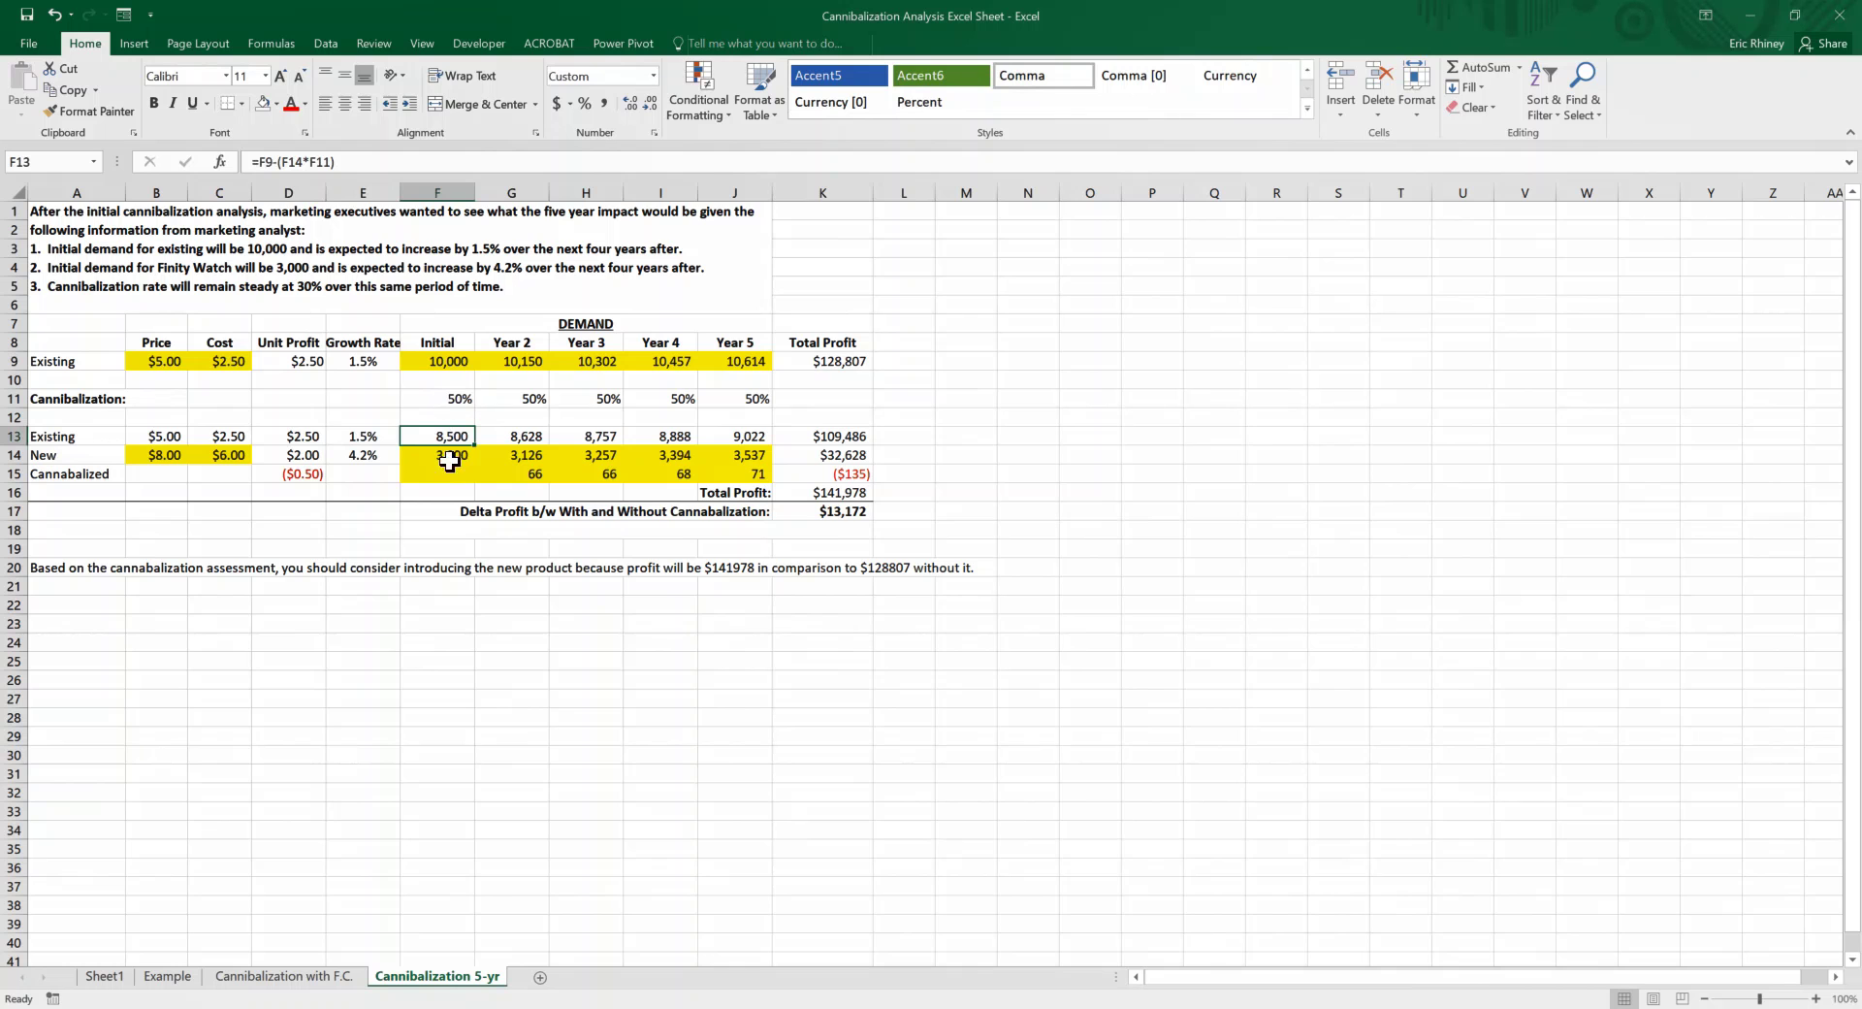
click(446, 459)
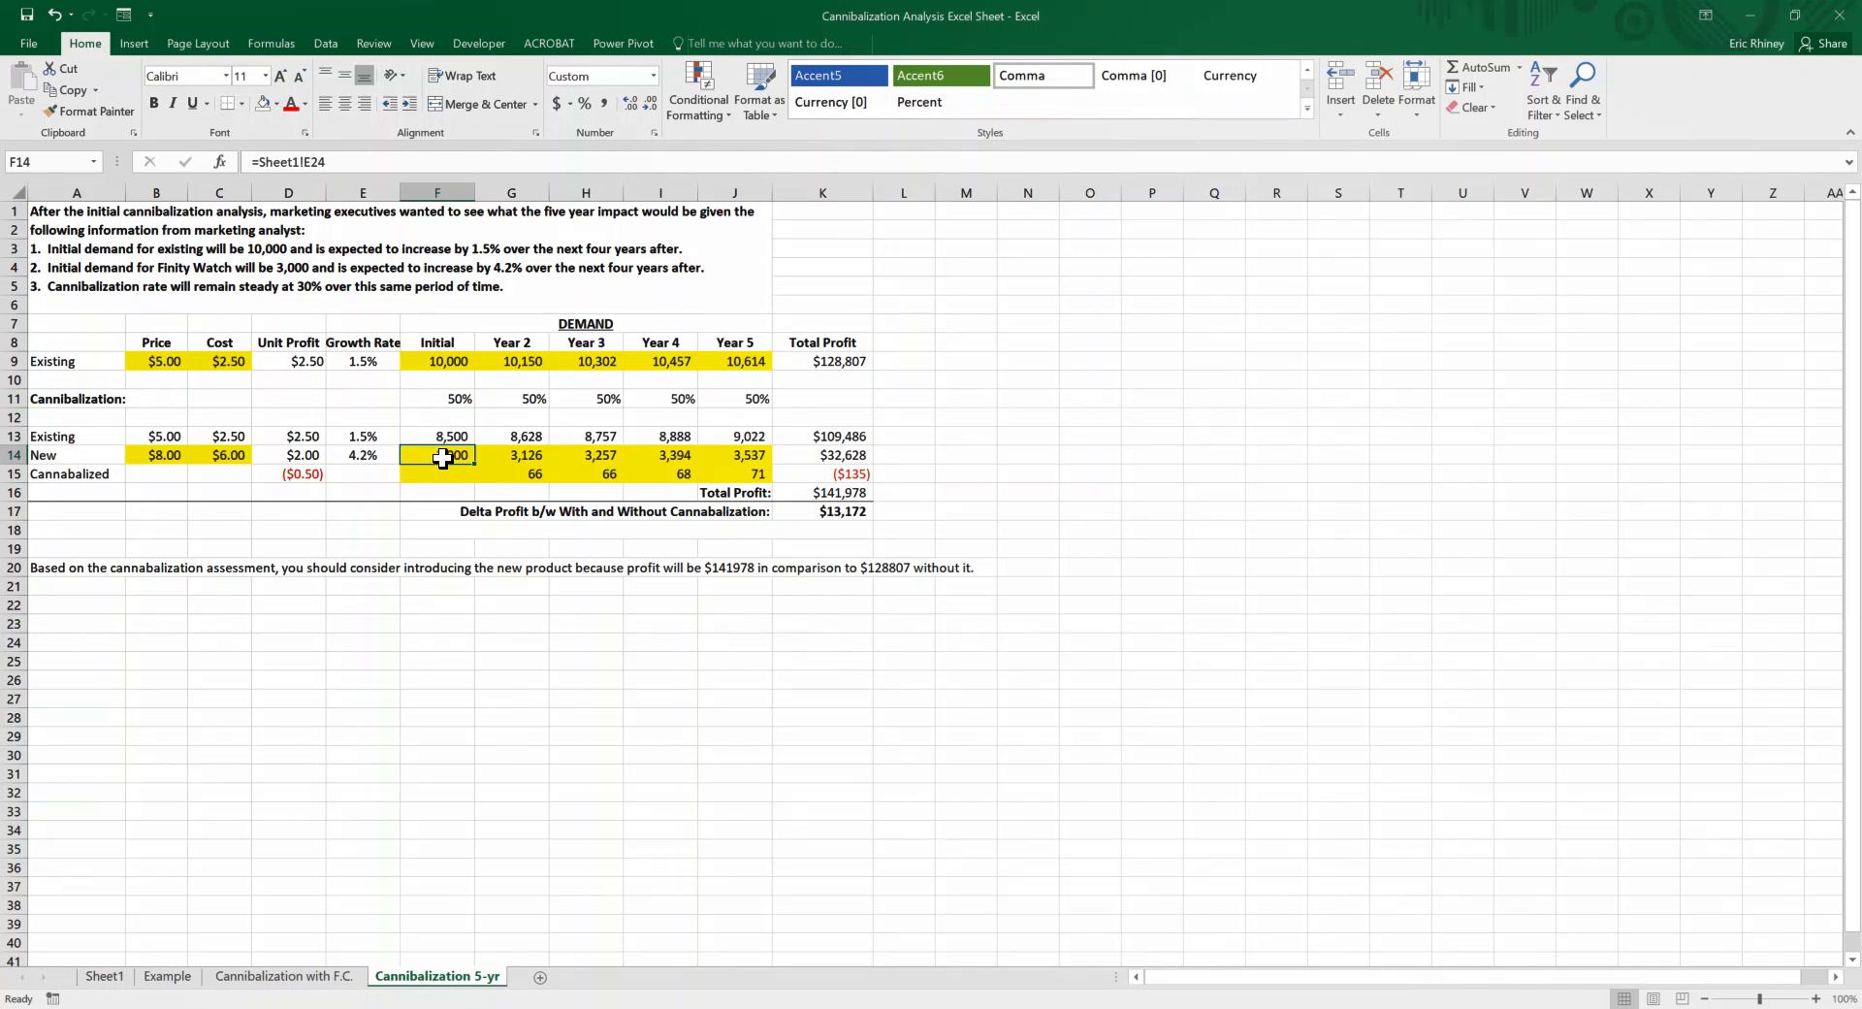
click(425, 393)
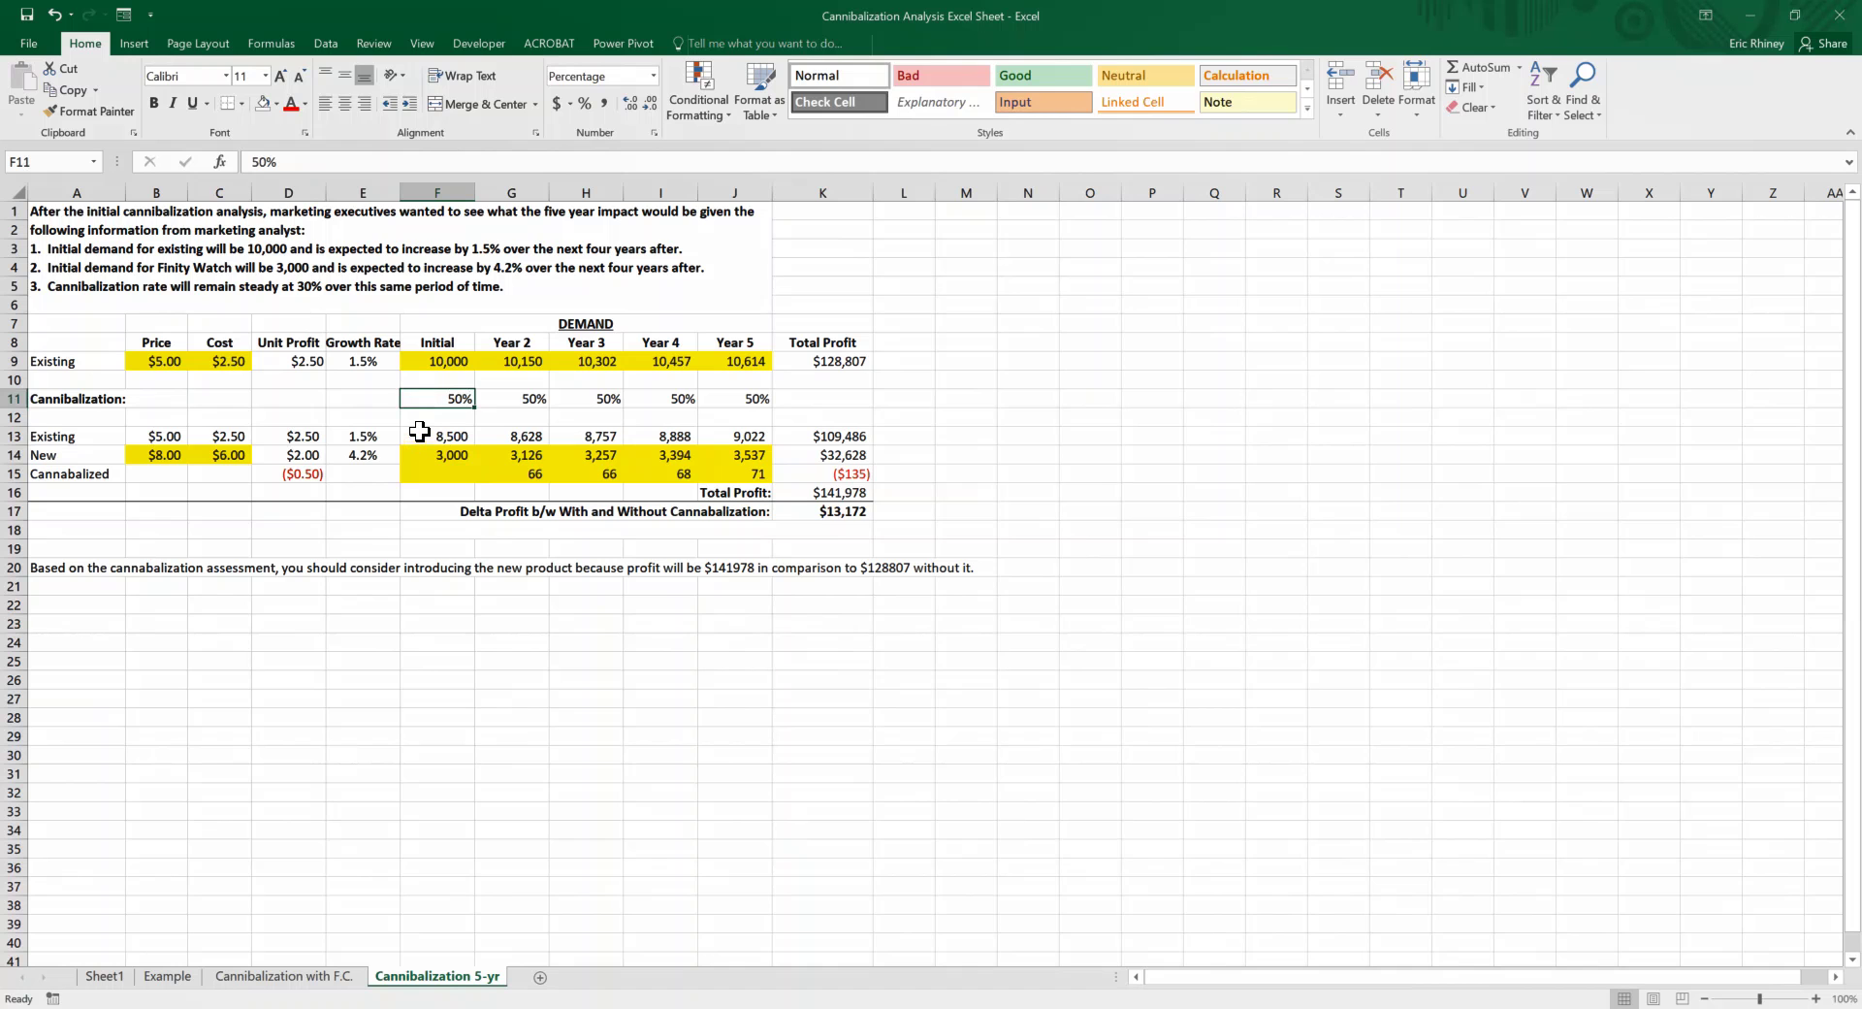
click(419, 431)
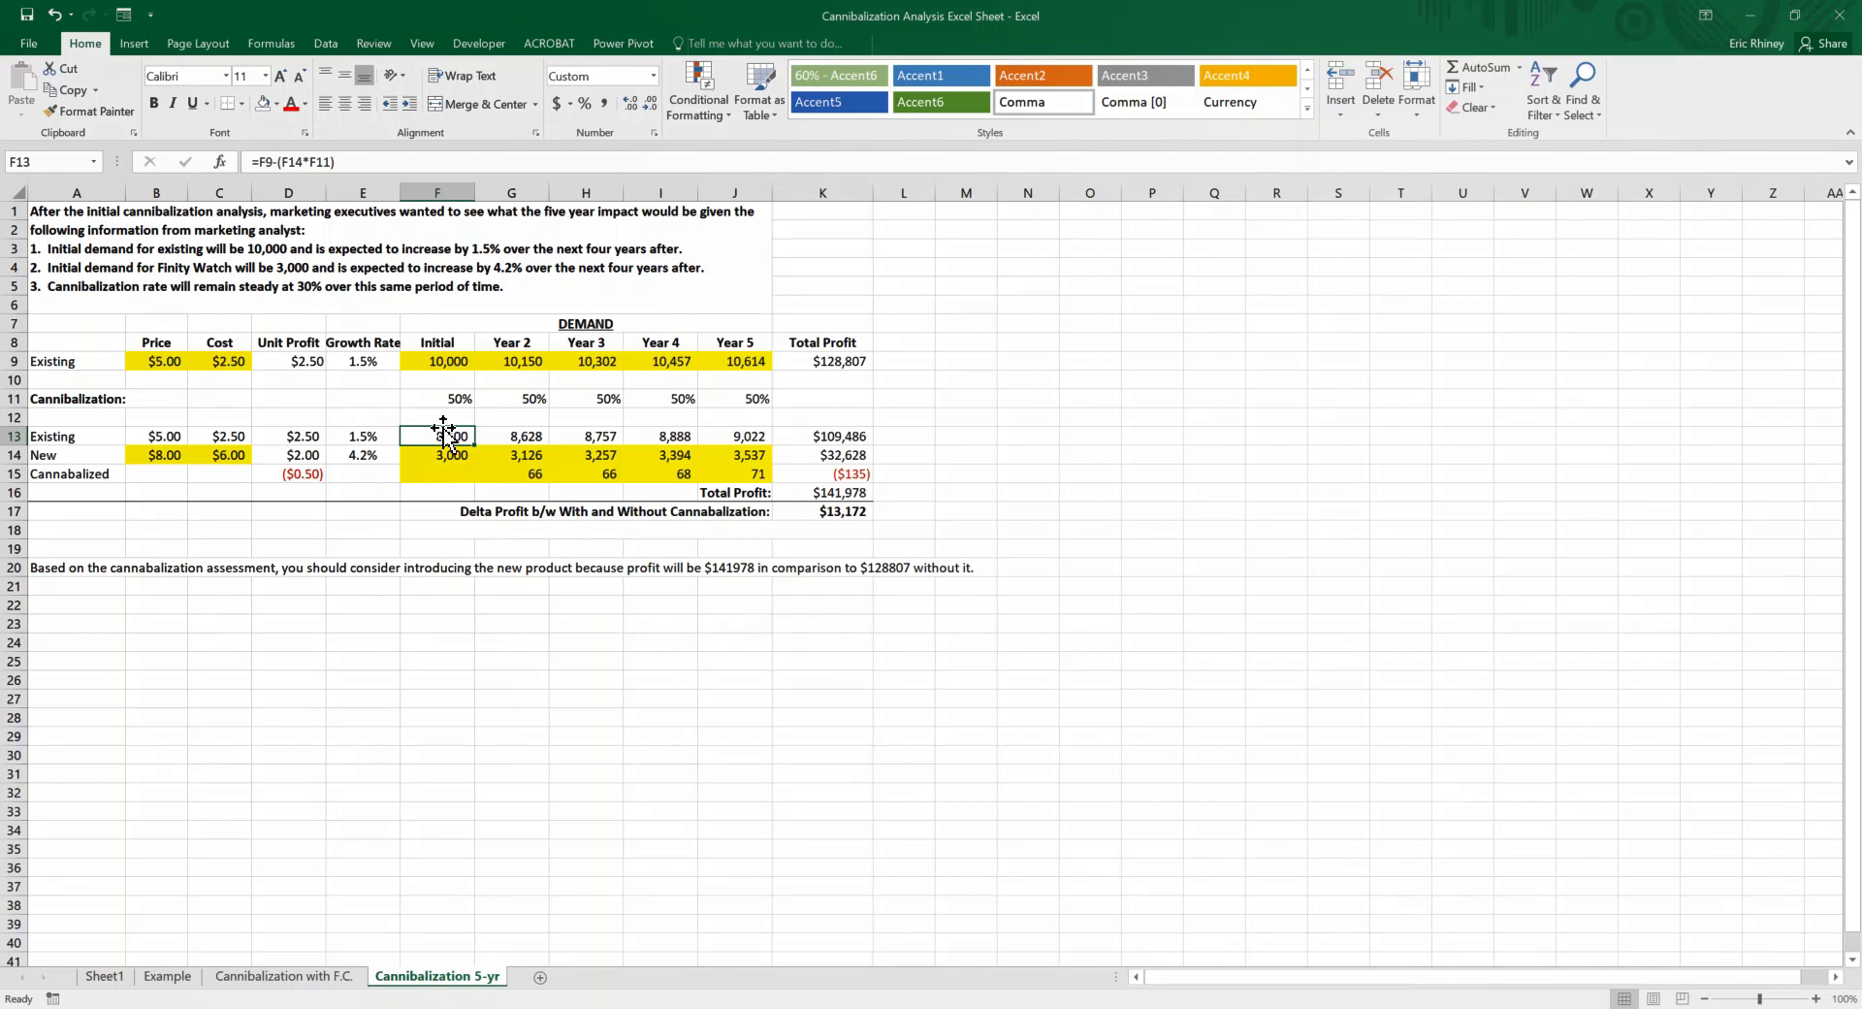
mouse_move(450, 430)
mouse_down()
mouse_move(739, 431)
mouse_move(442, 436)
mouse_up()
click(497, 432)
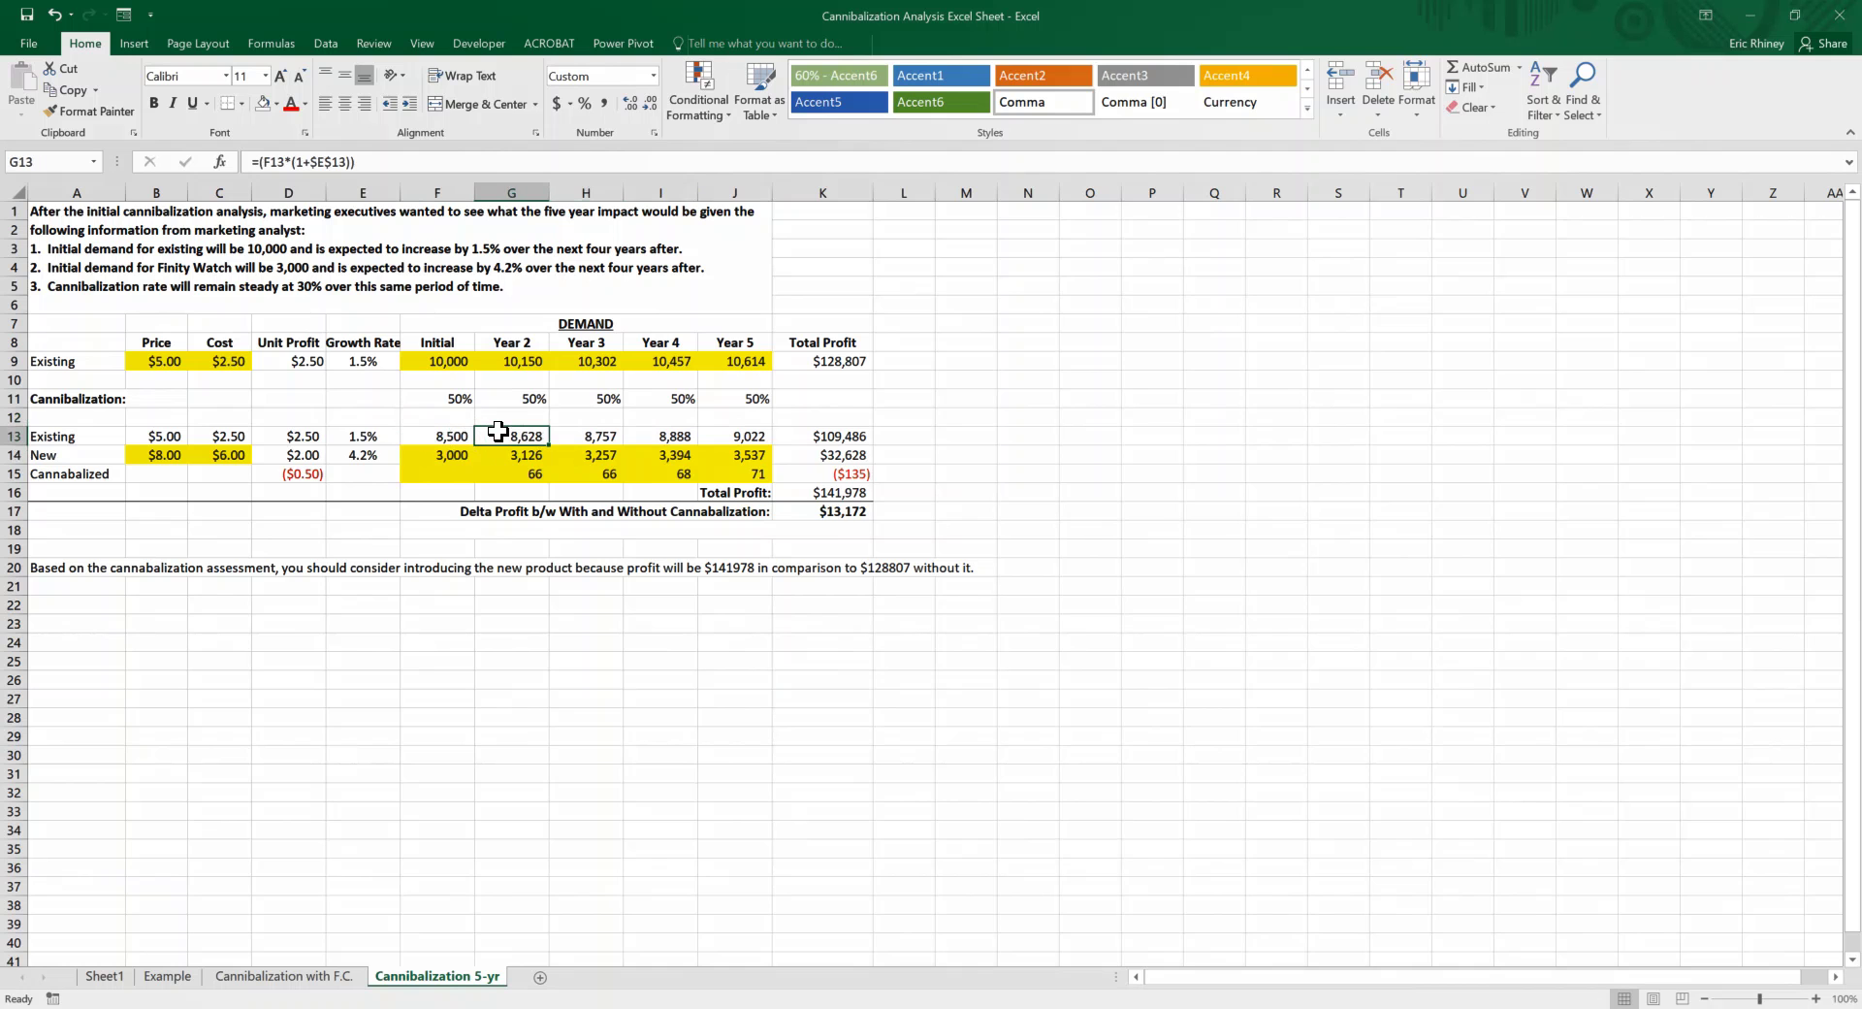
click(405, 165)
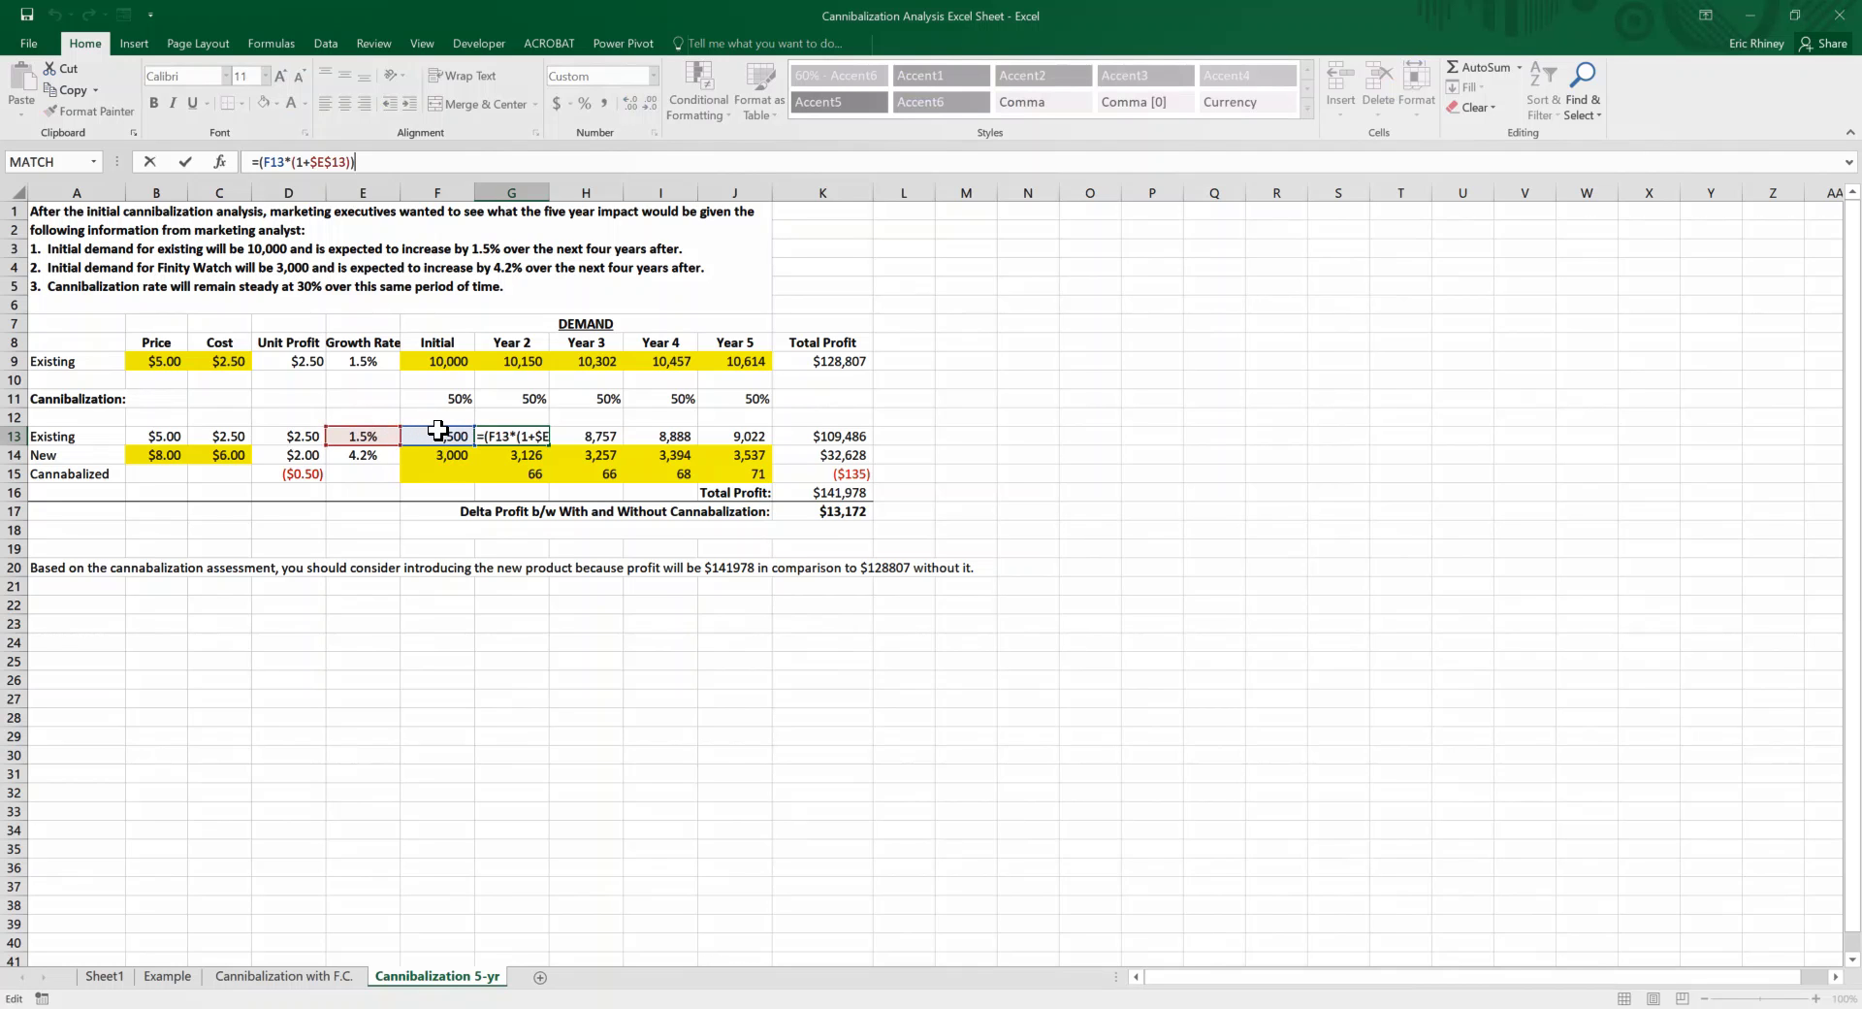
key(Escape)
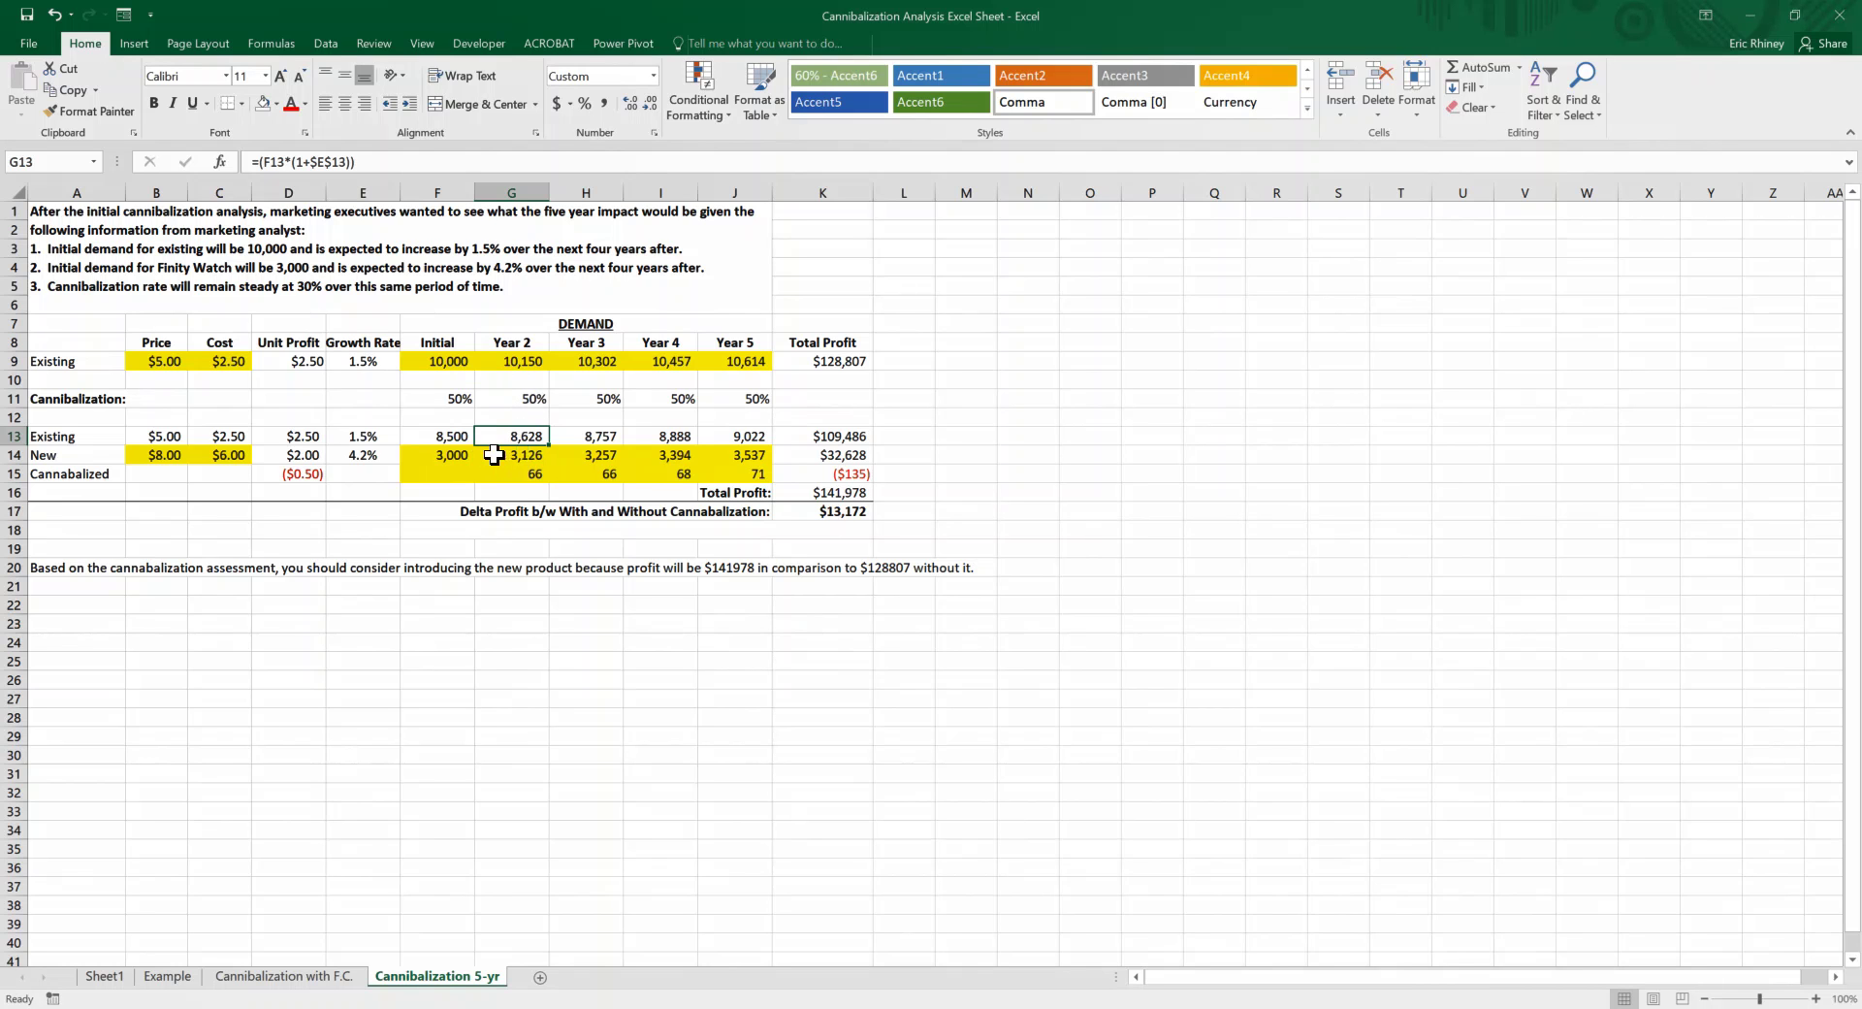
click(464, 455)
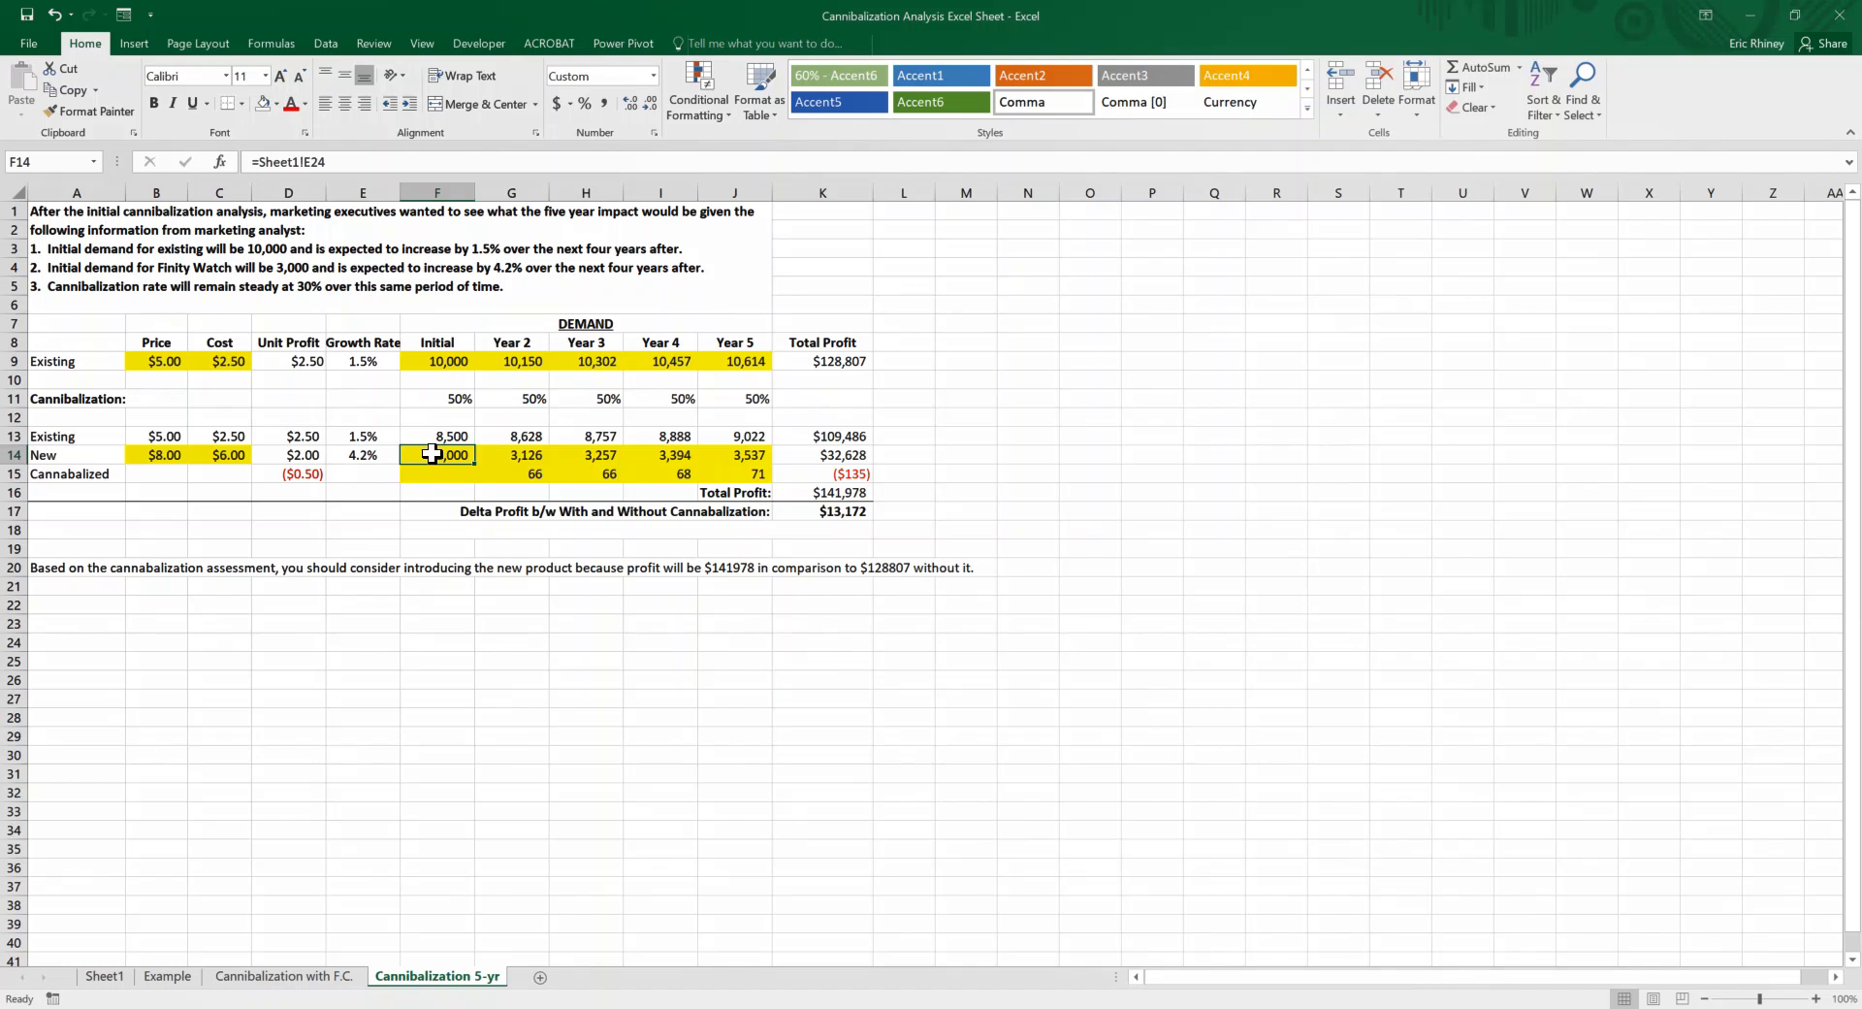
click(506, 454)
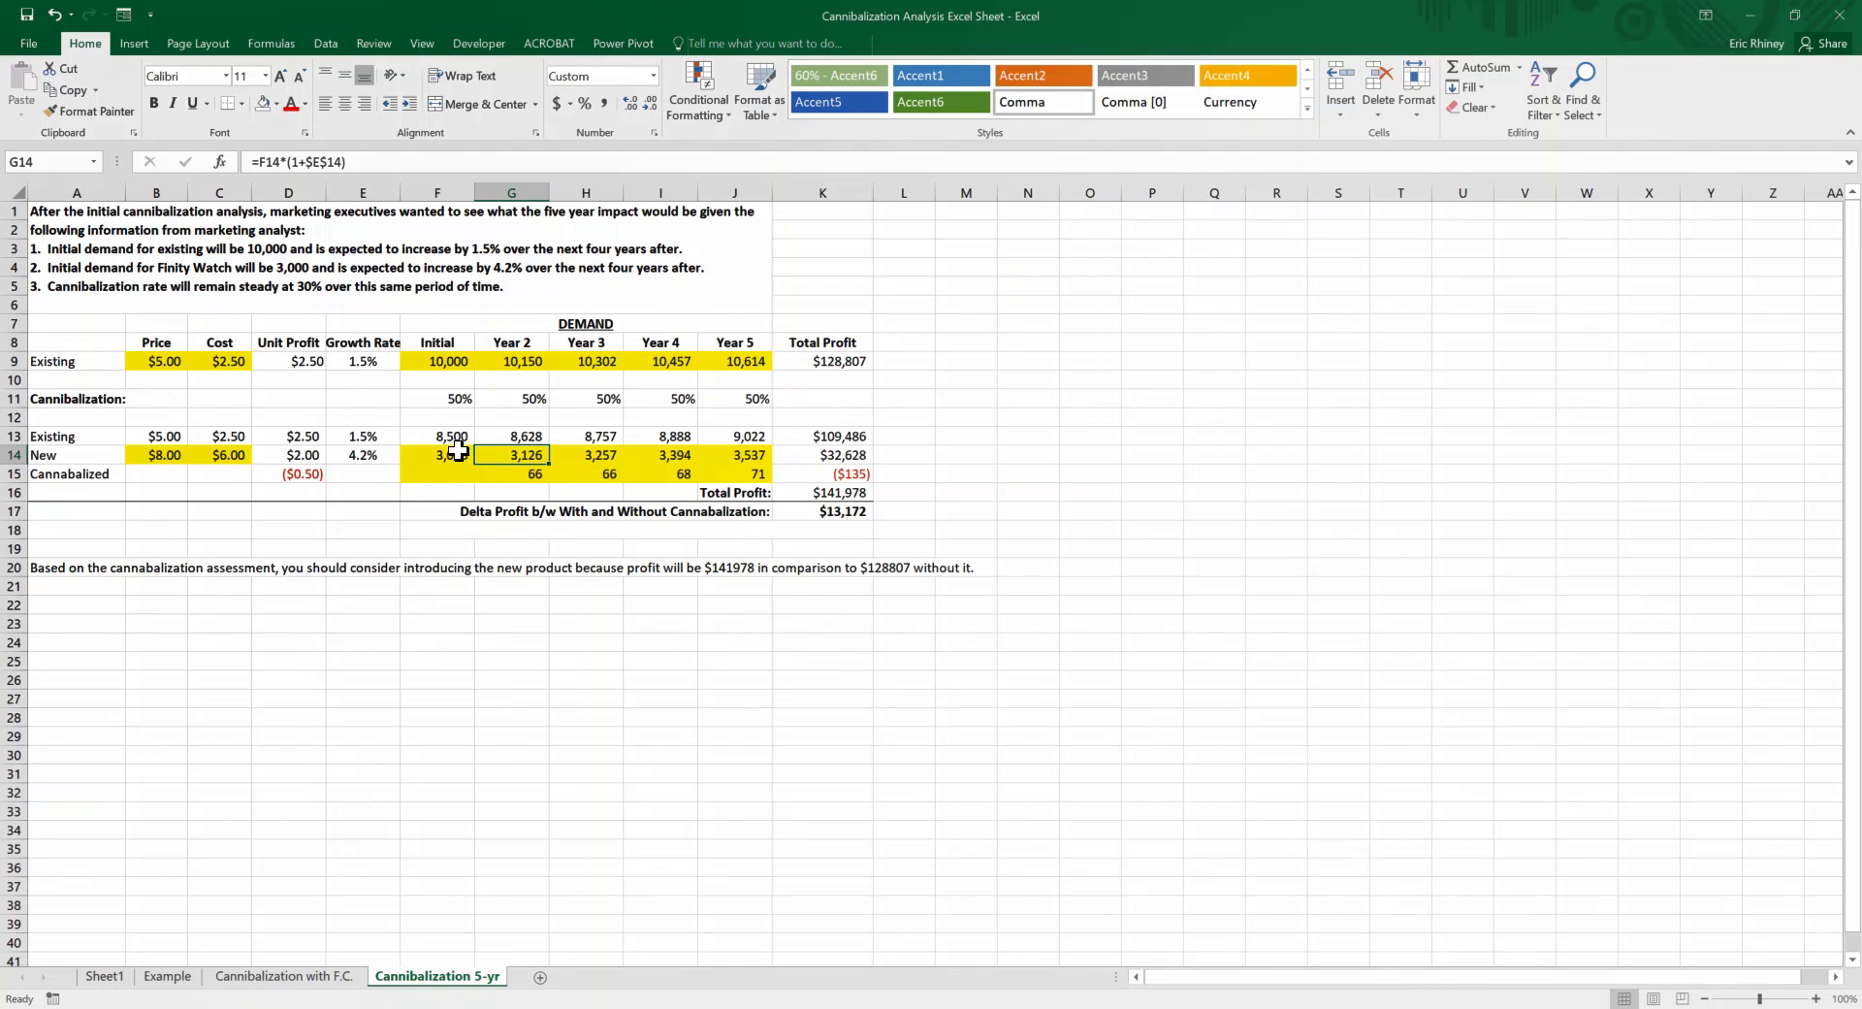
click(524, 472)
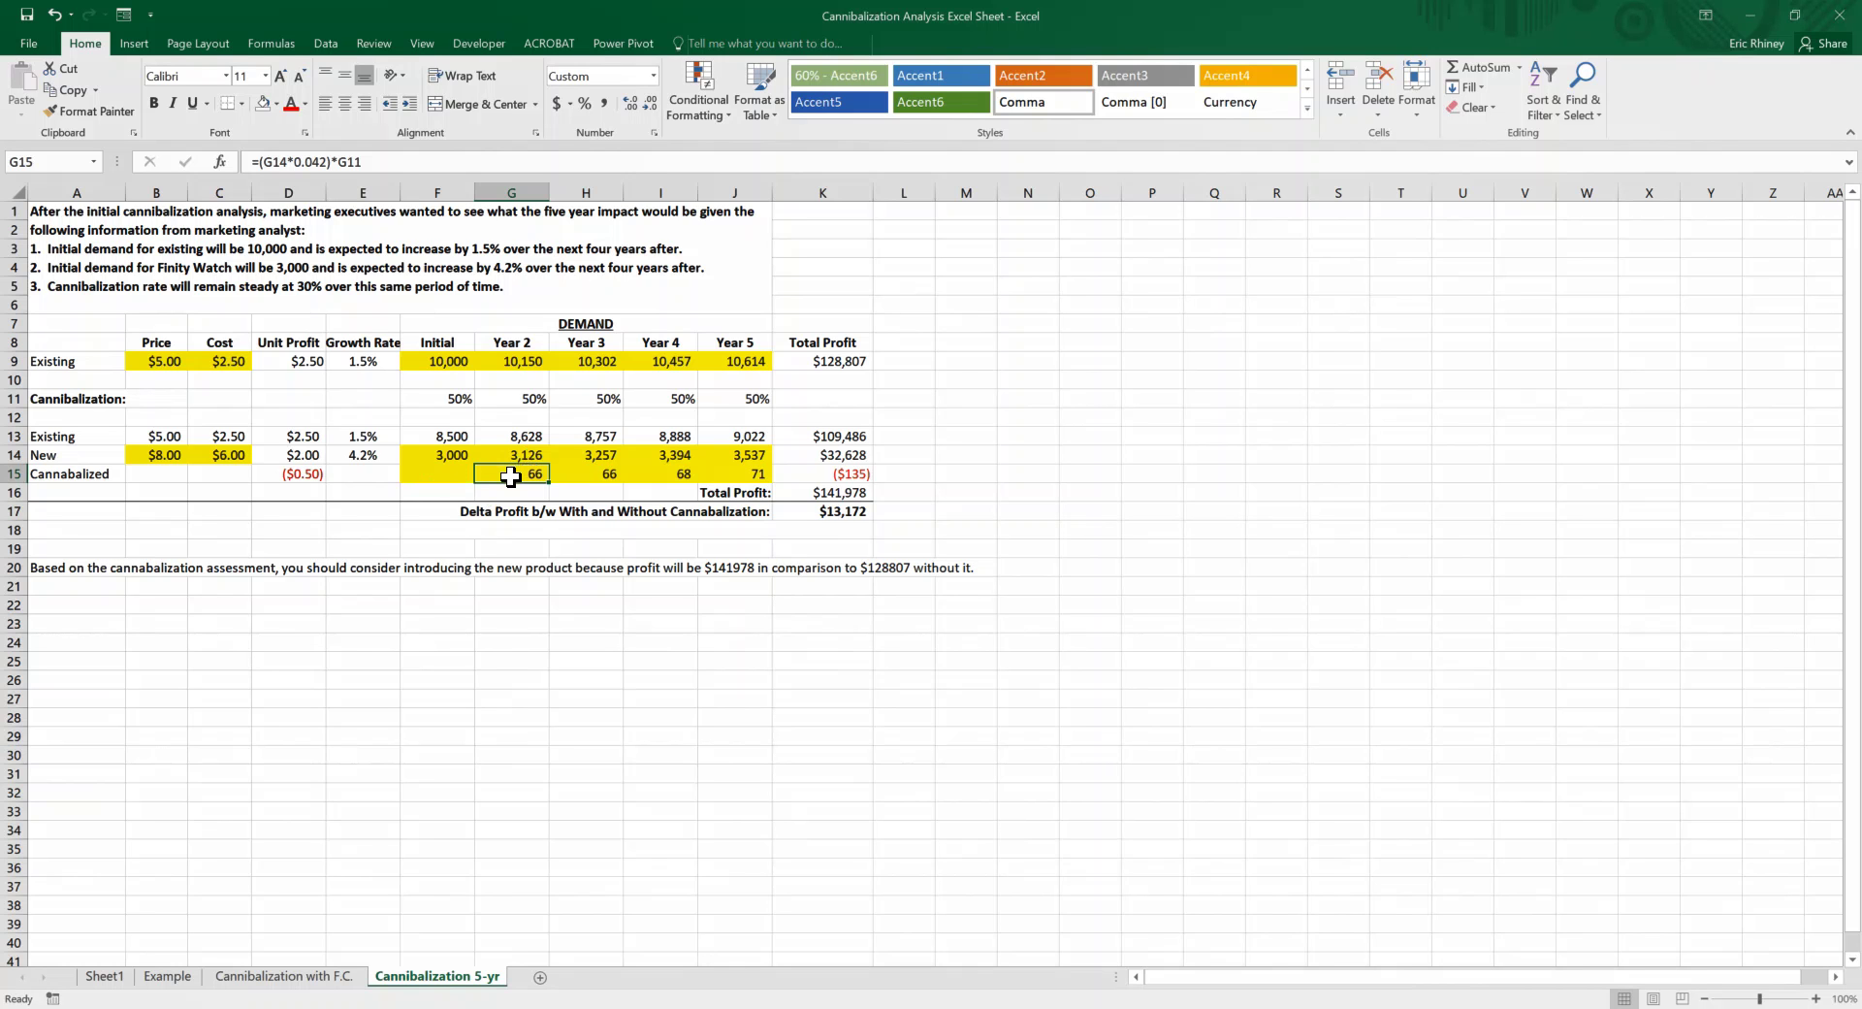
click(582, 474)
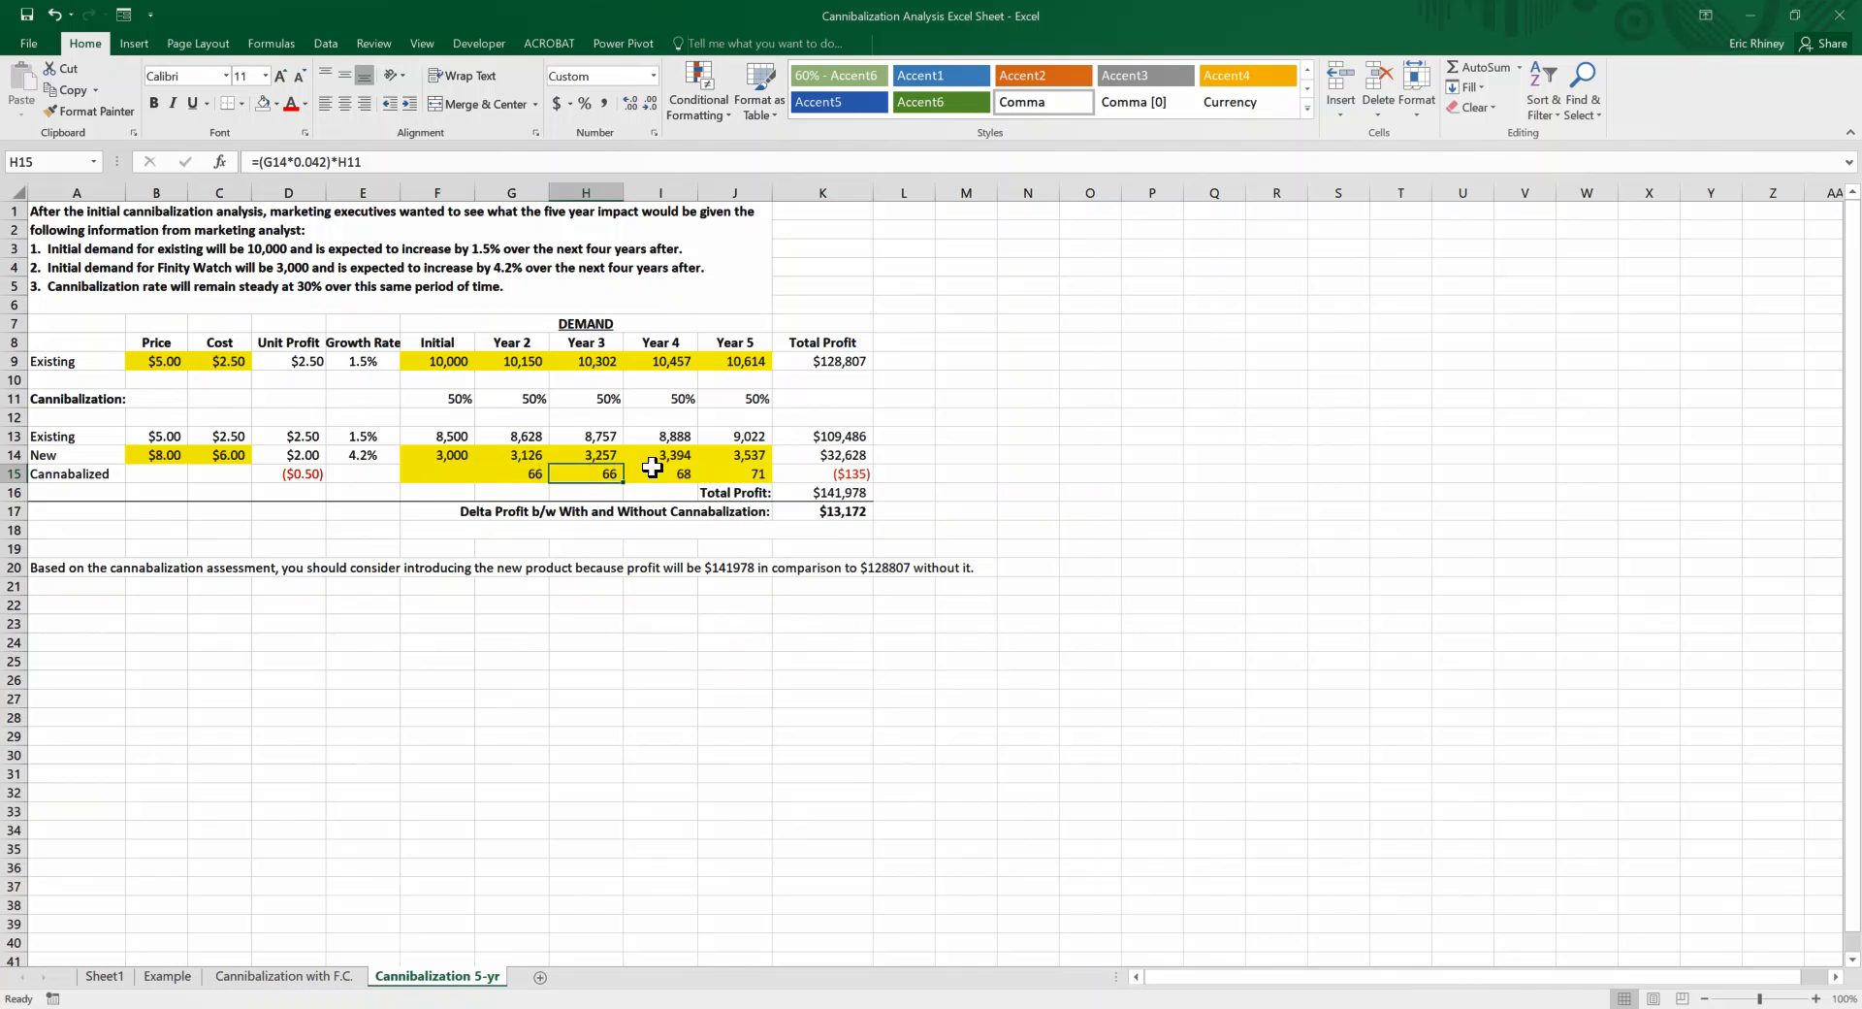
click(651, 468)
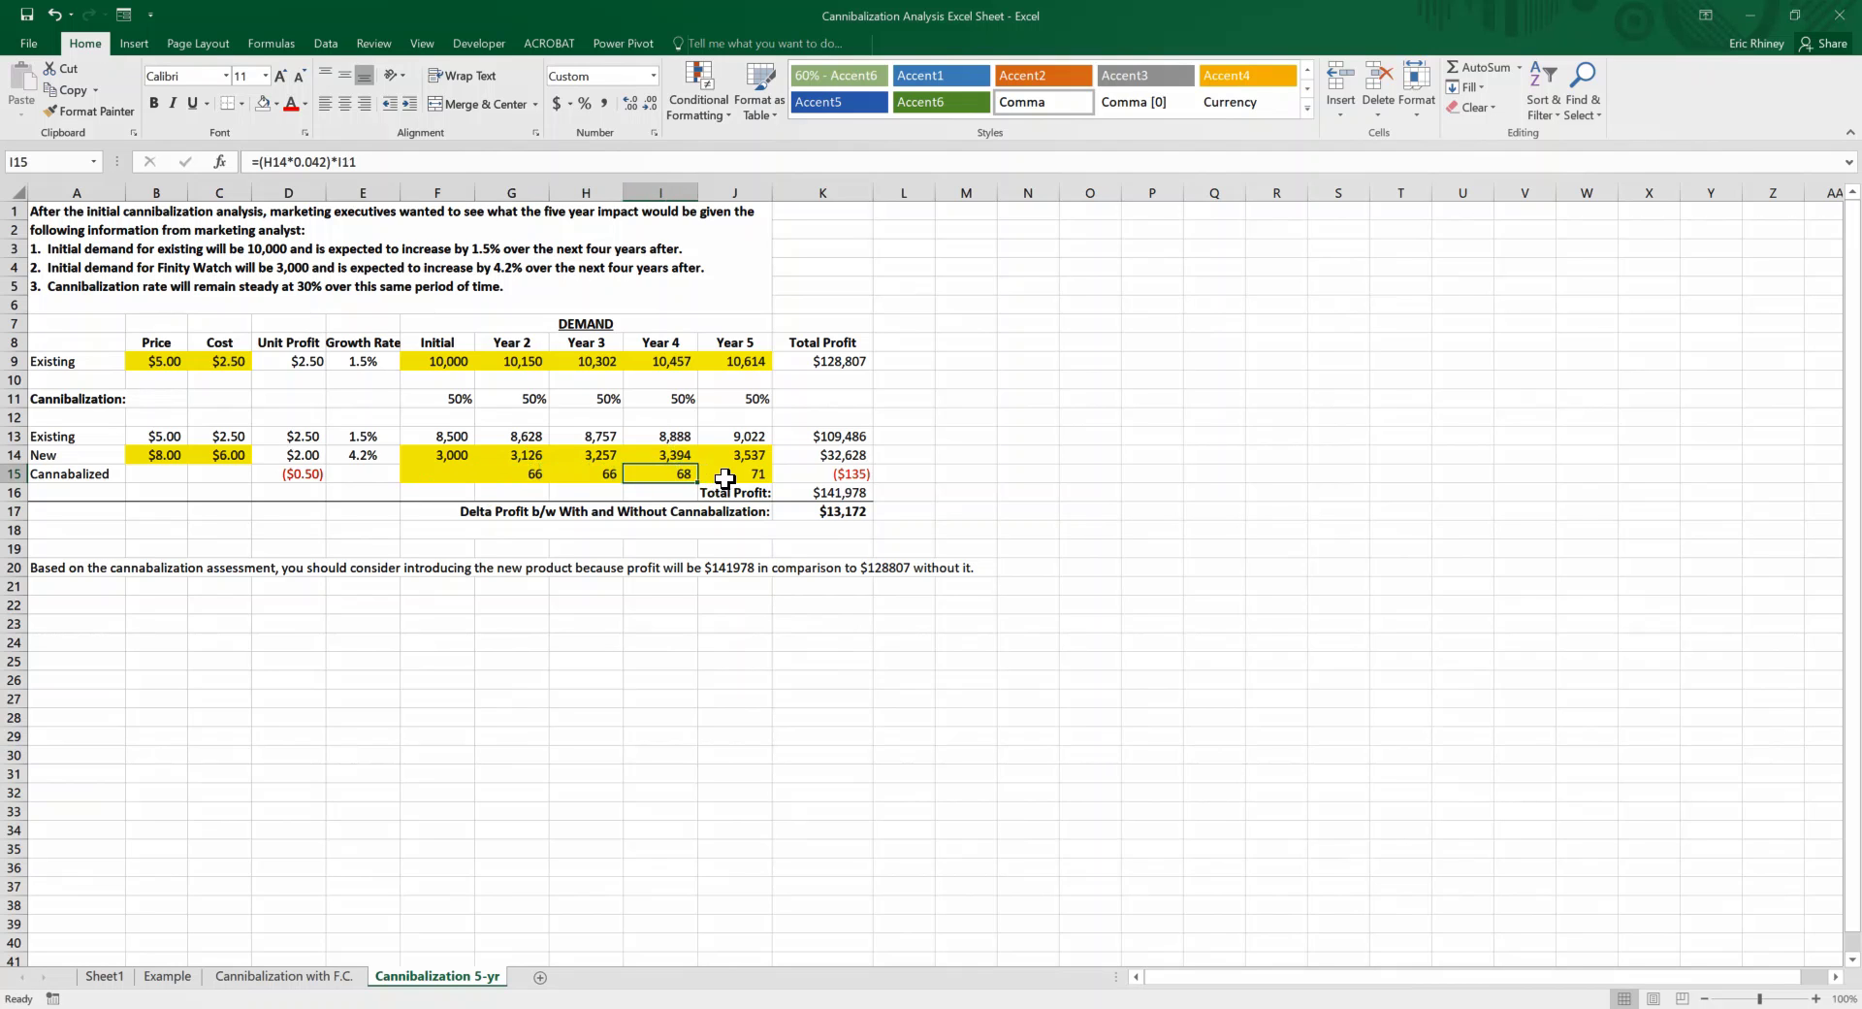
click(726, 475)
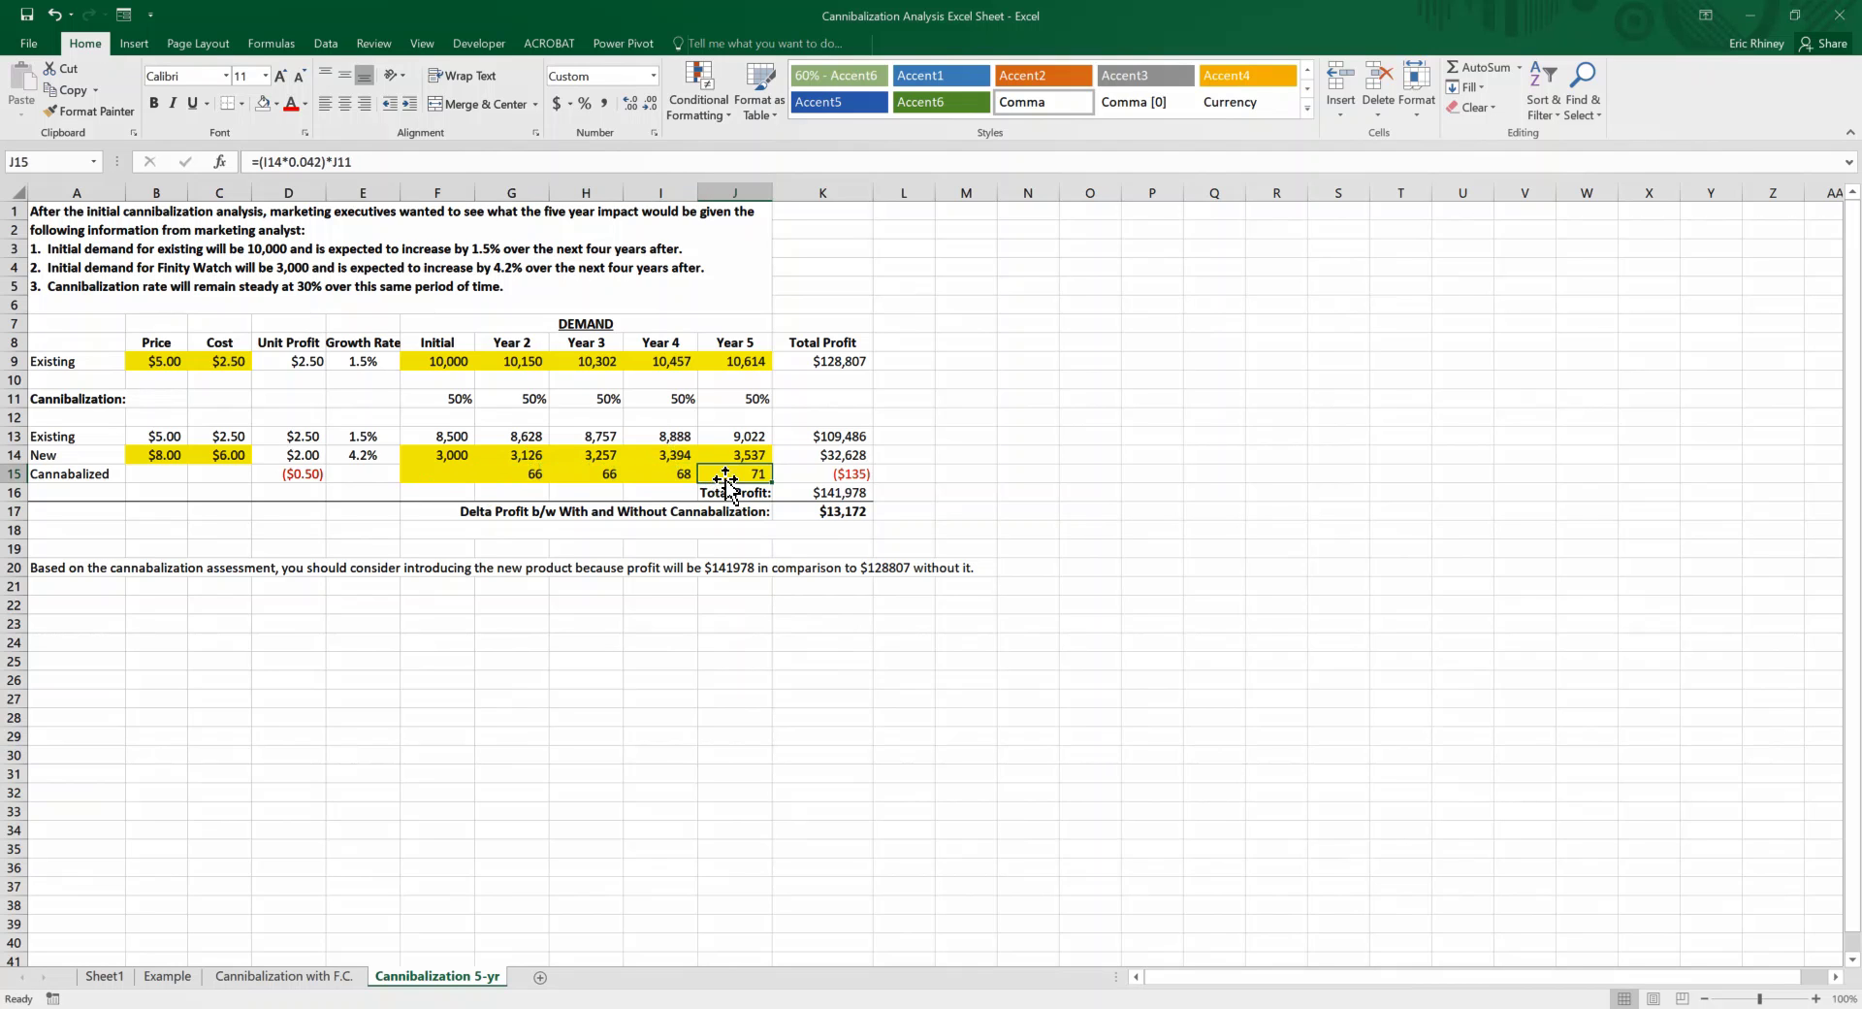
click(576, 458)
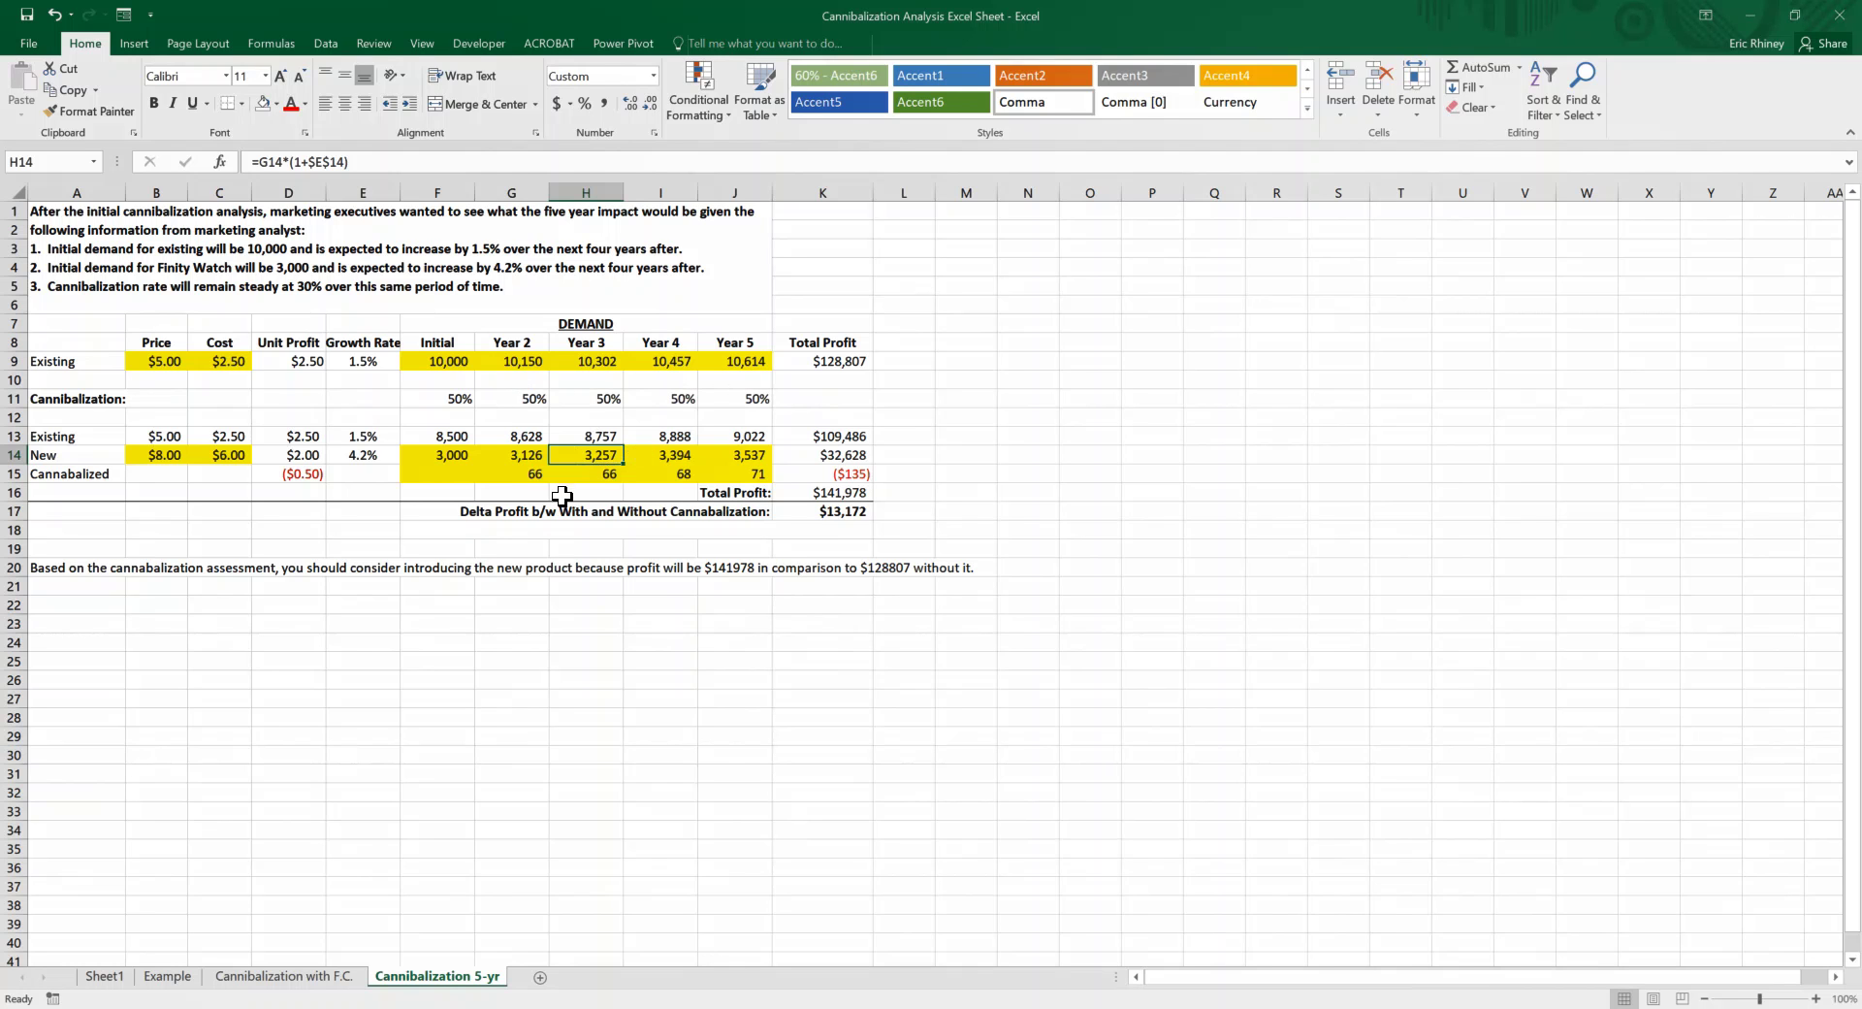
click(604, 472)
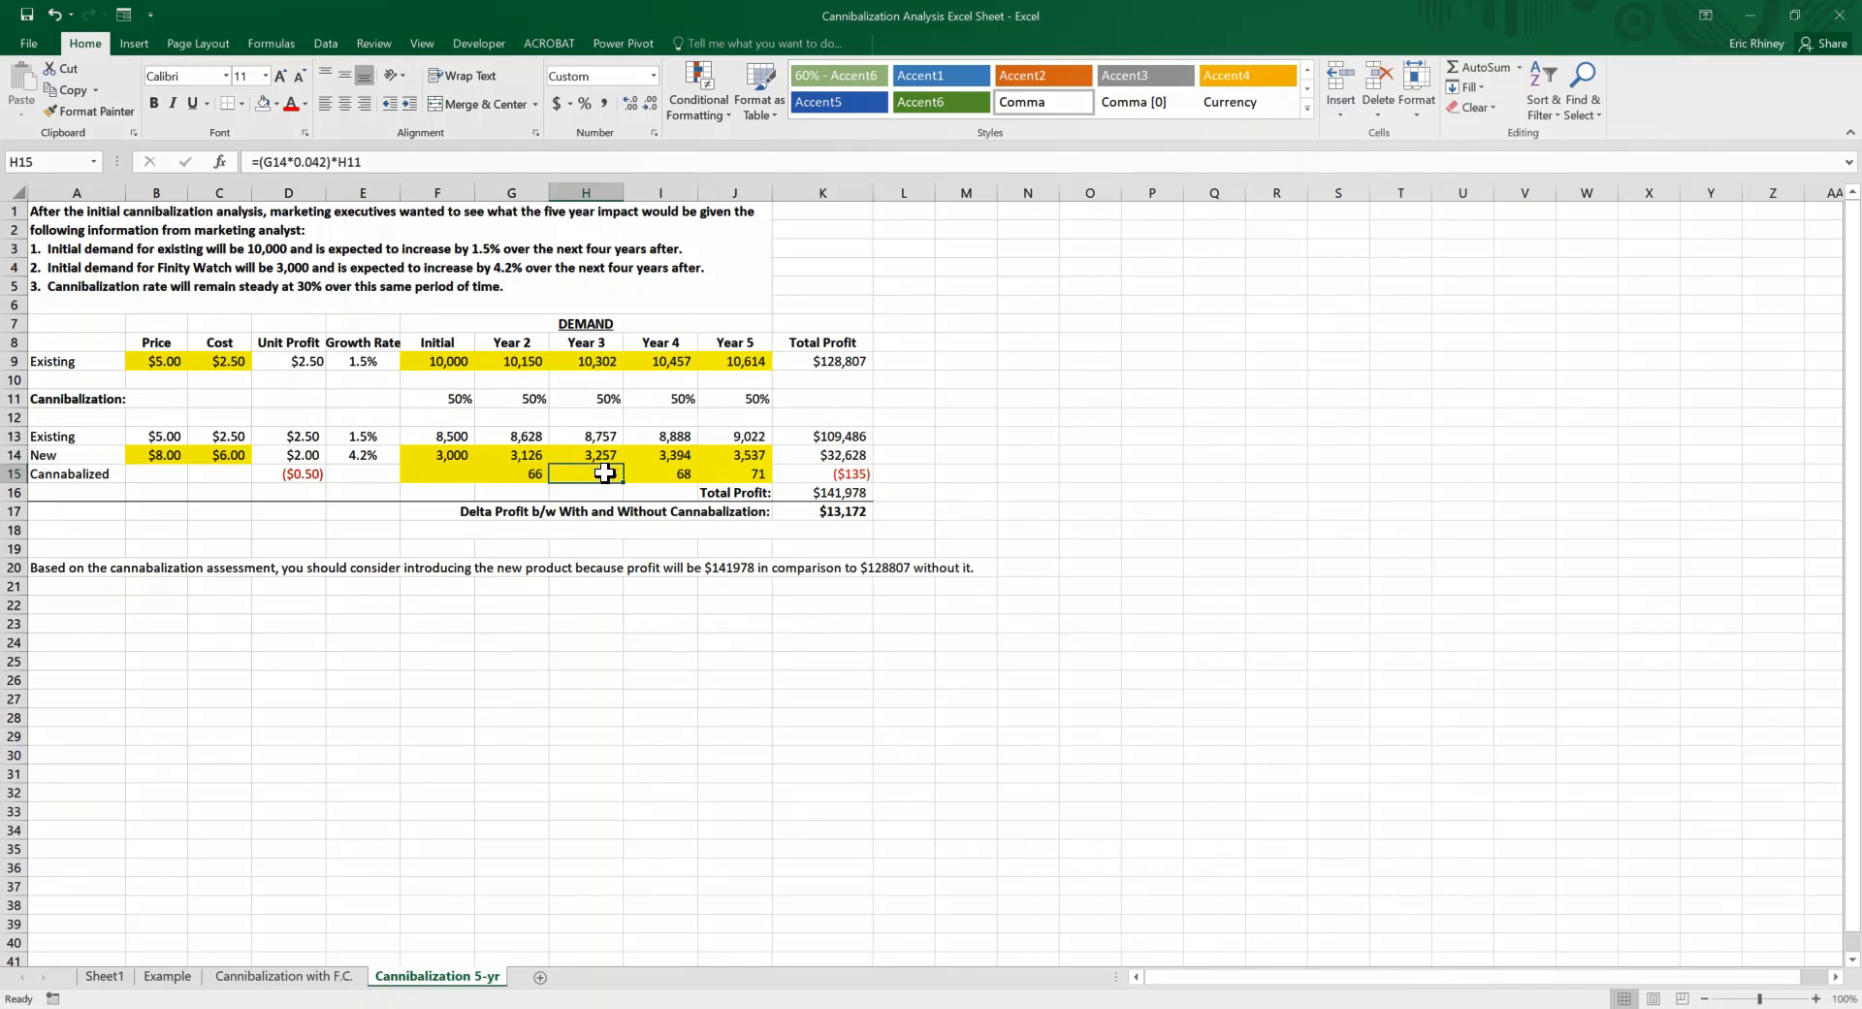
click(533, 474)
drag(534, 474, 731, 467)
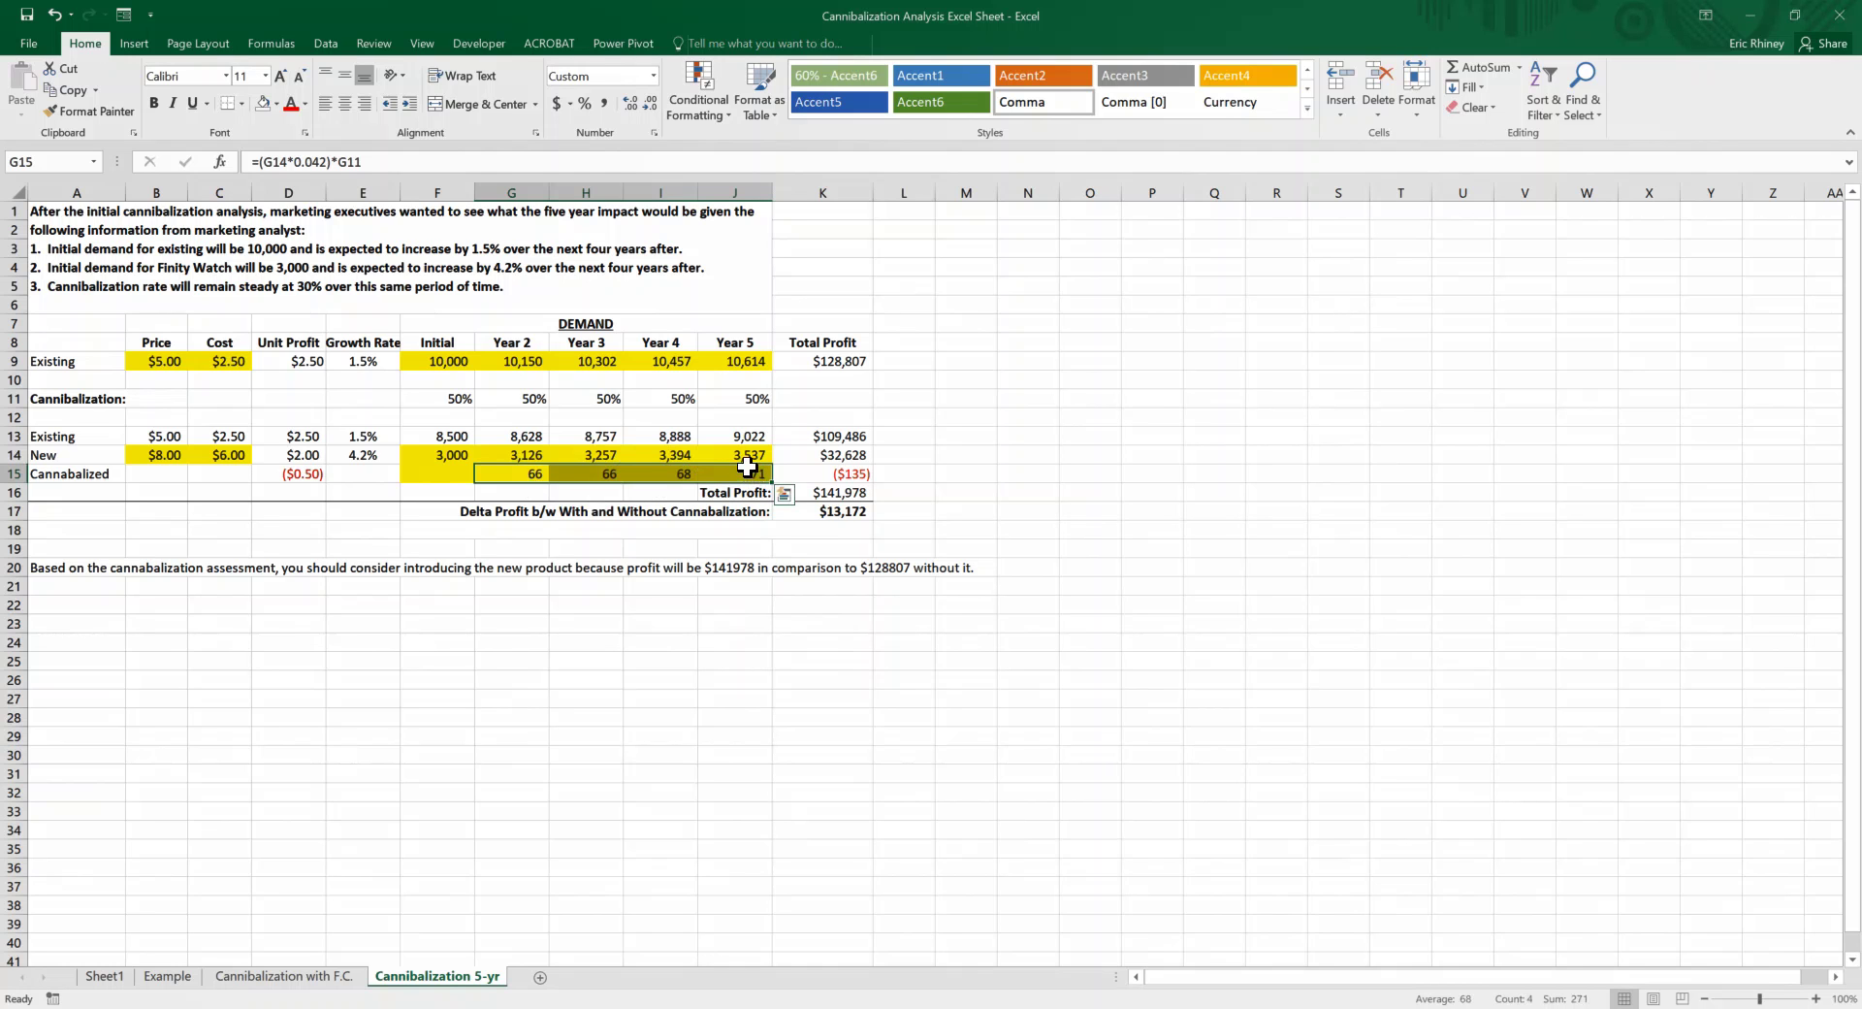
click(312, 473)
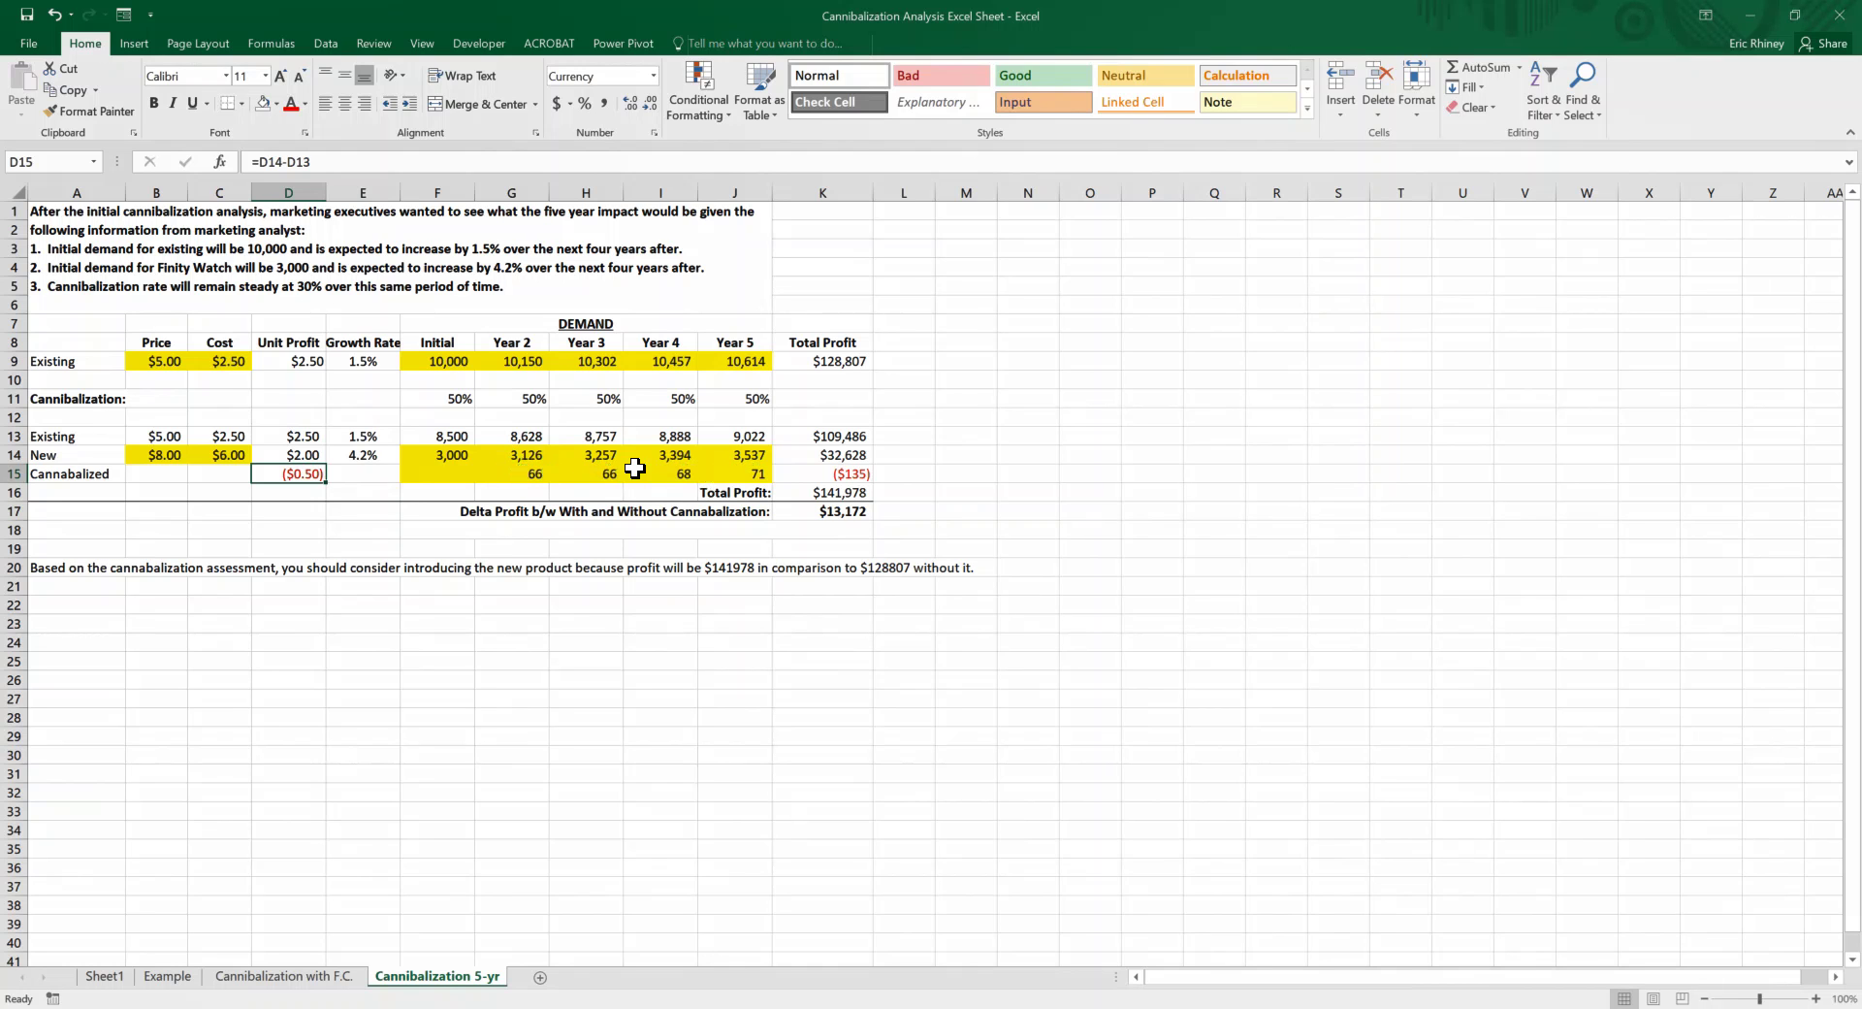
drag(540, 473, 737, 473)
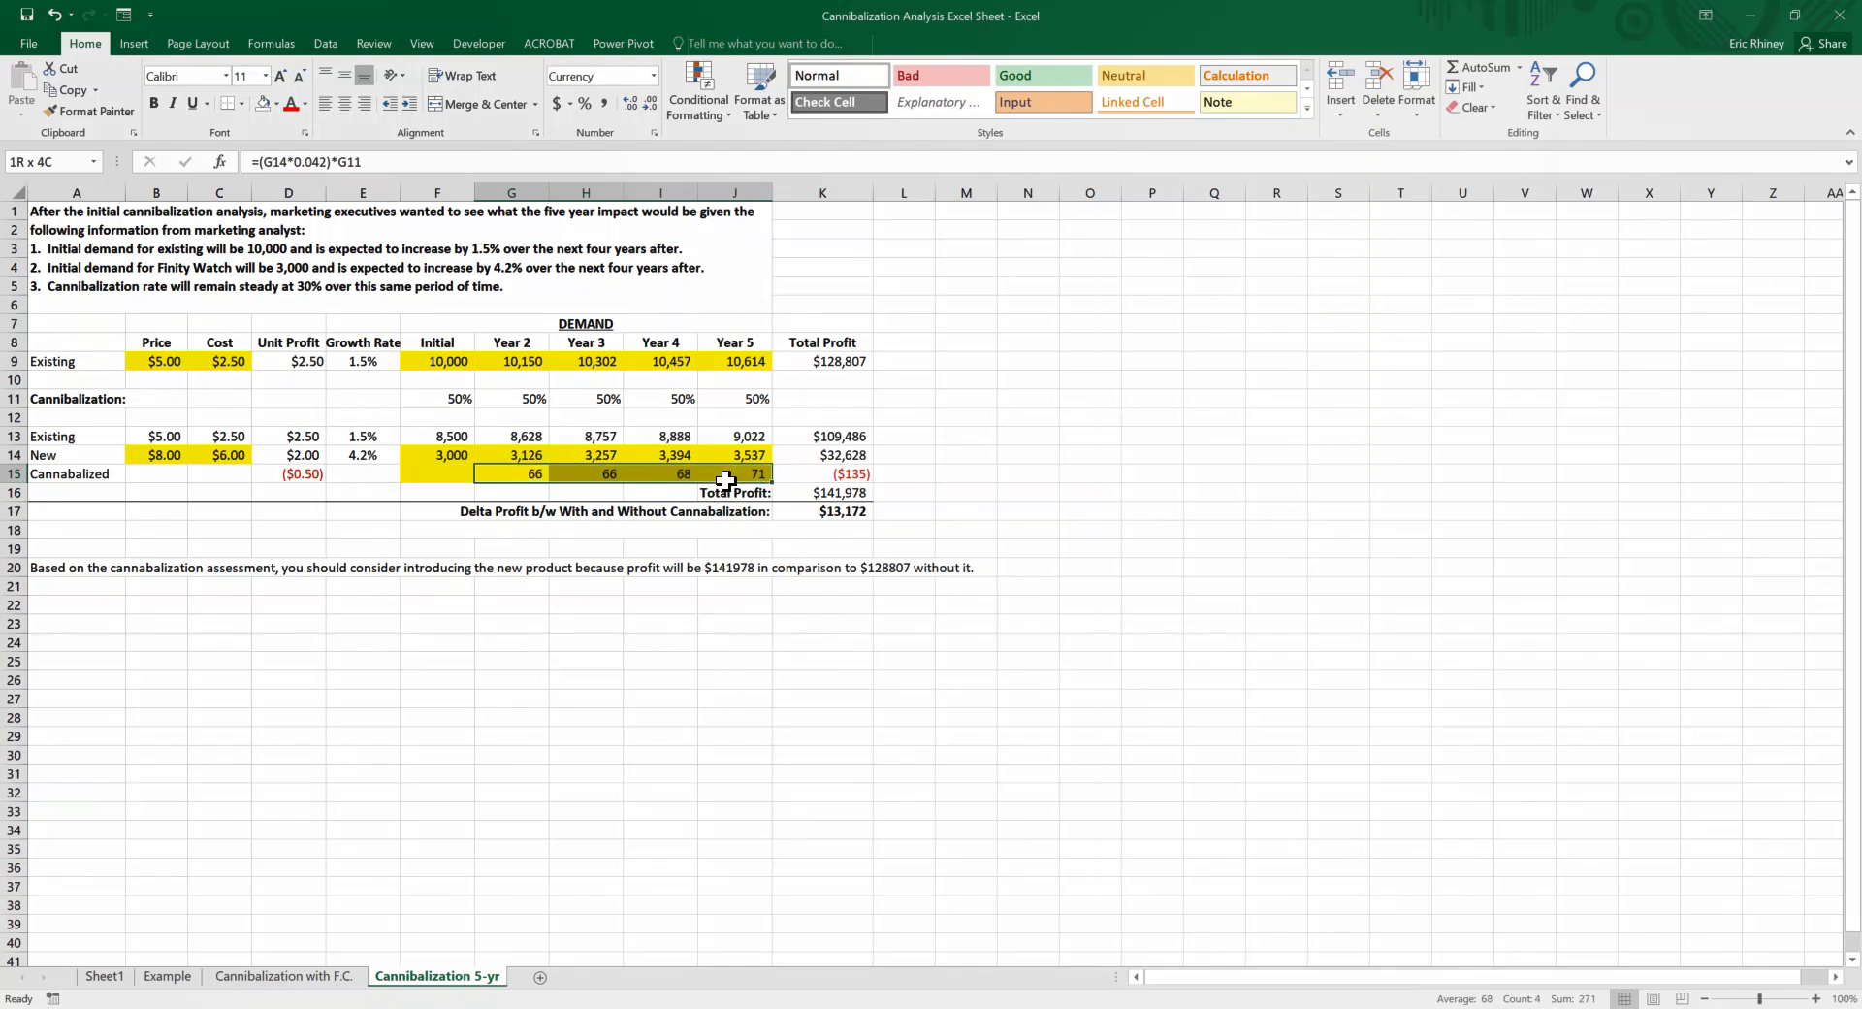
click(316, 473)
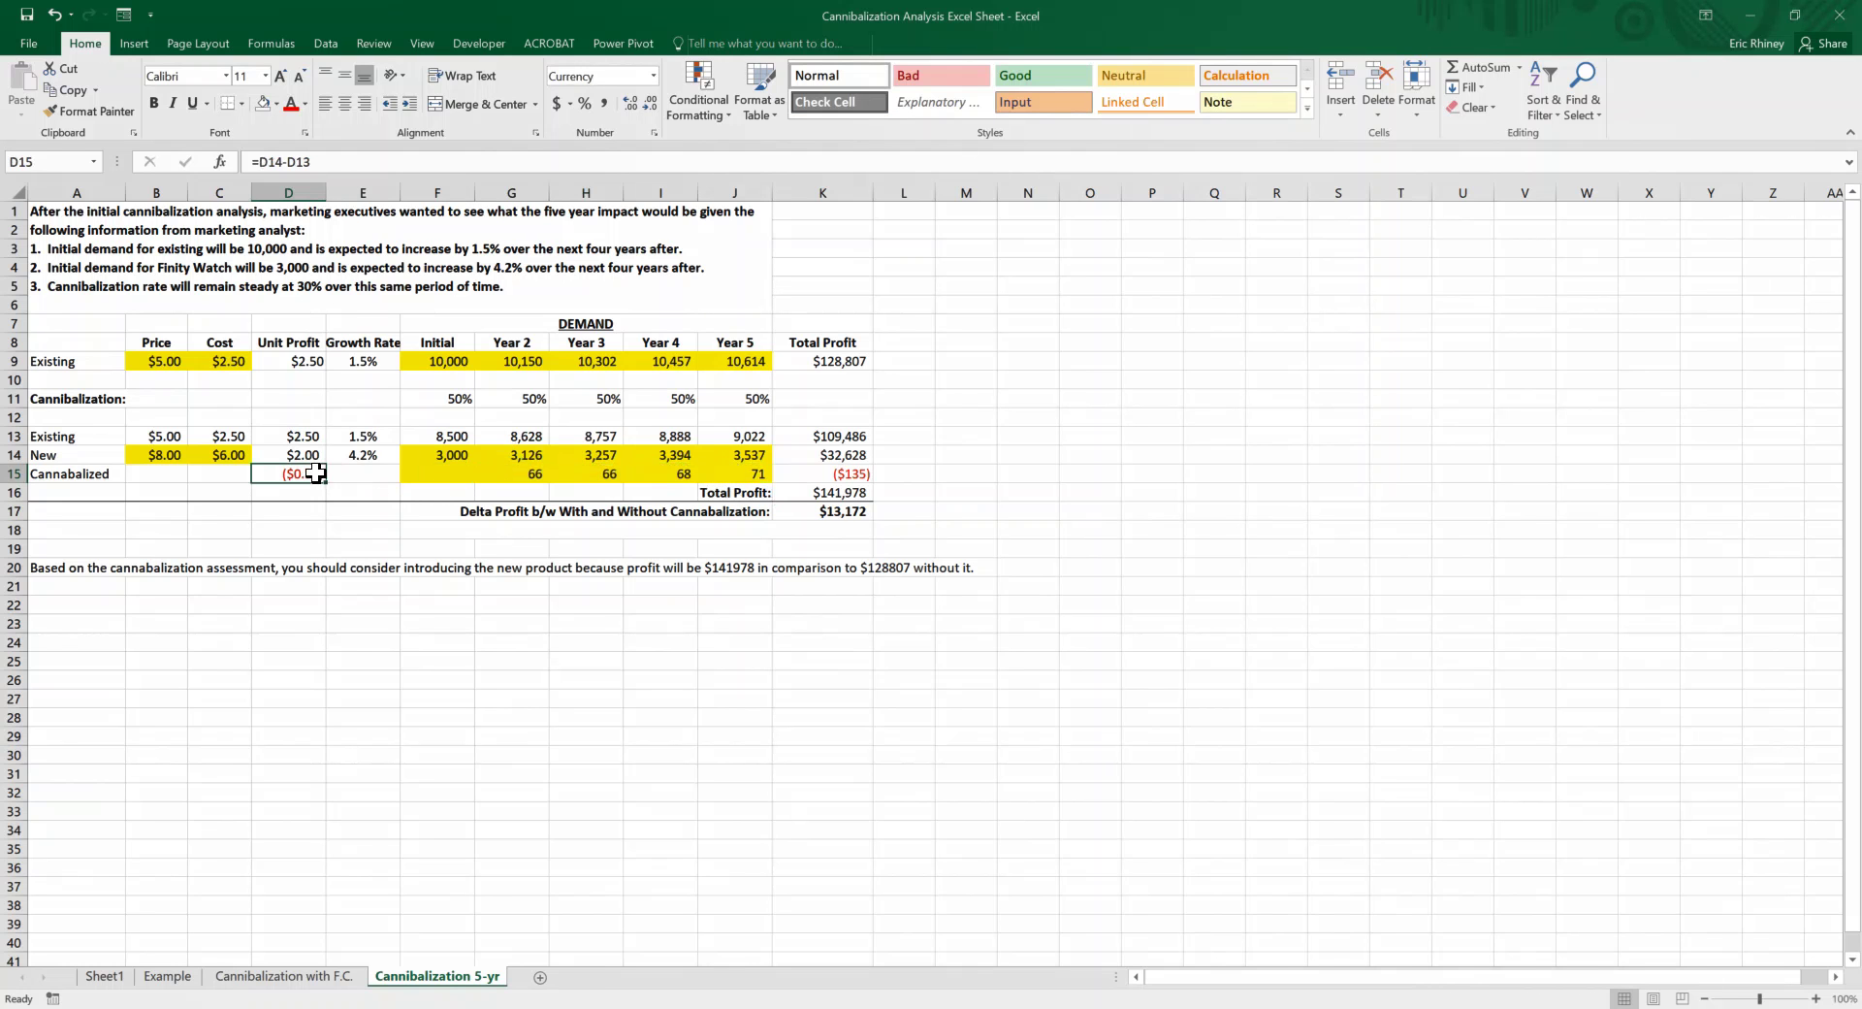
click(811, 471)
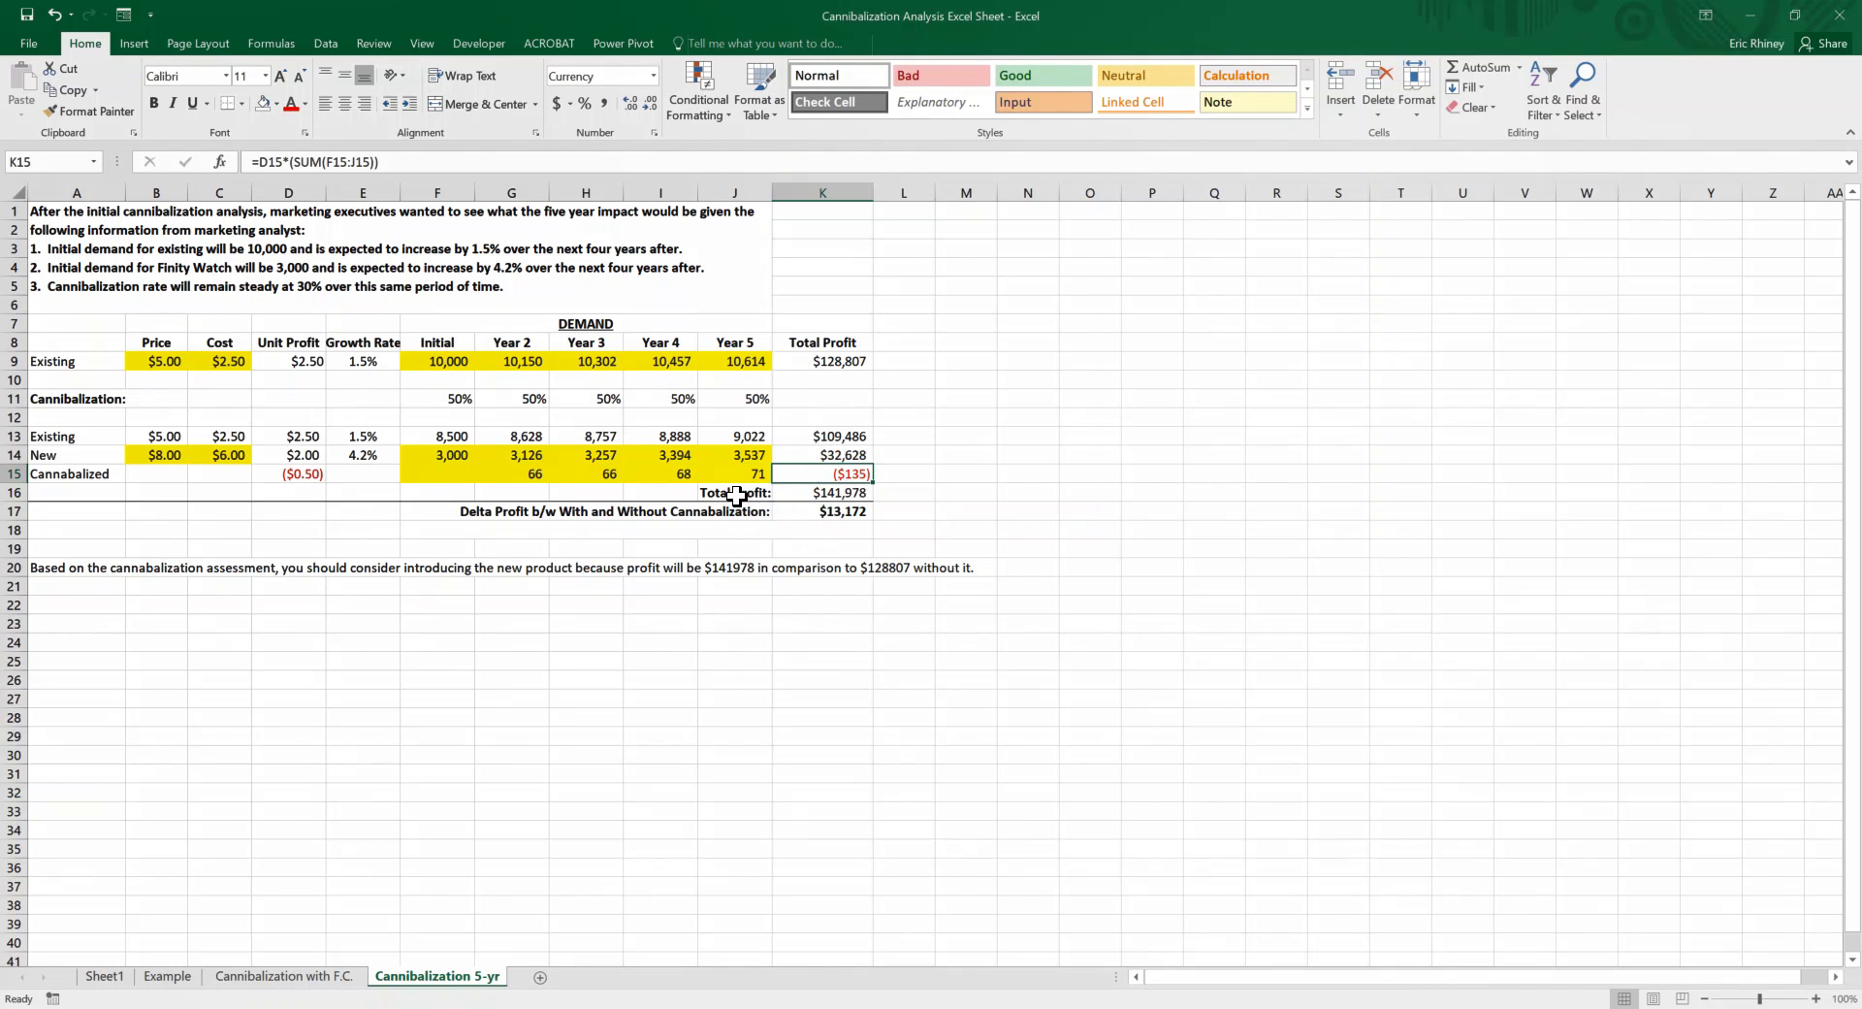
drag(739, 472, 522, 477)
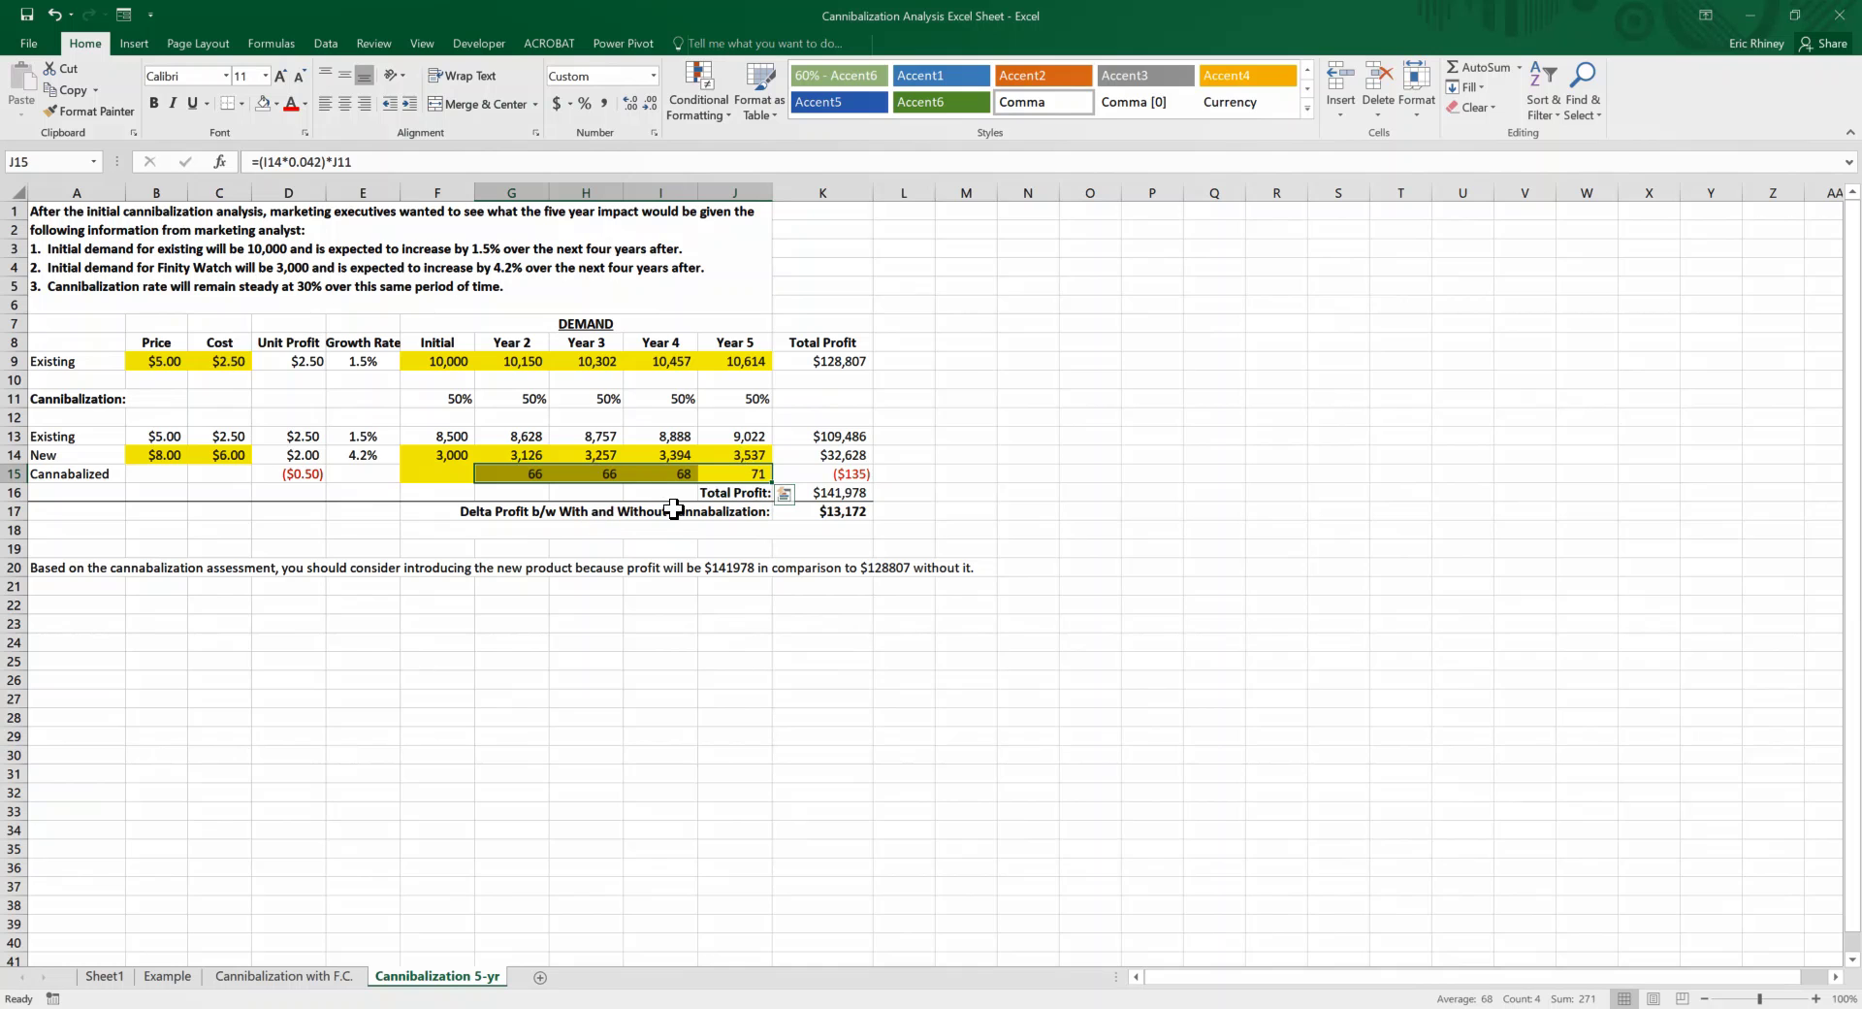
click(851, 495)
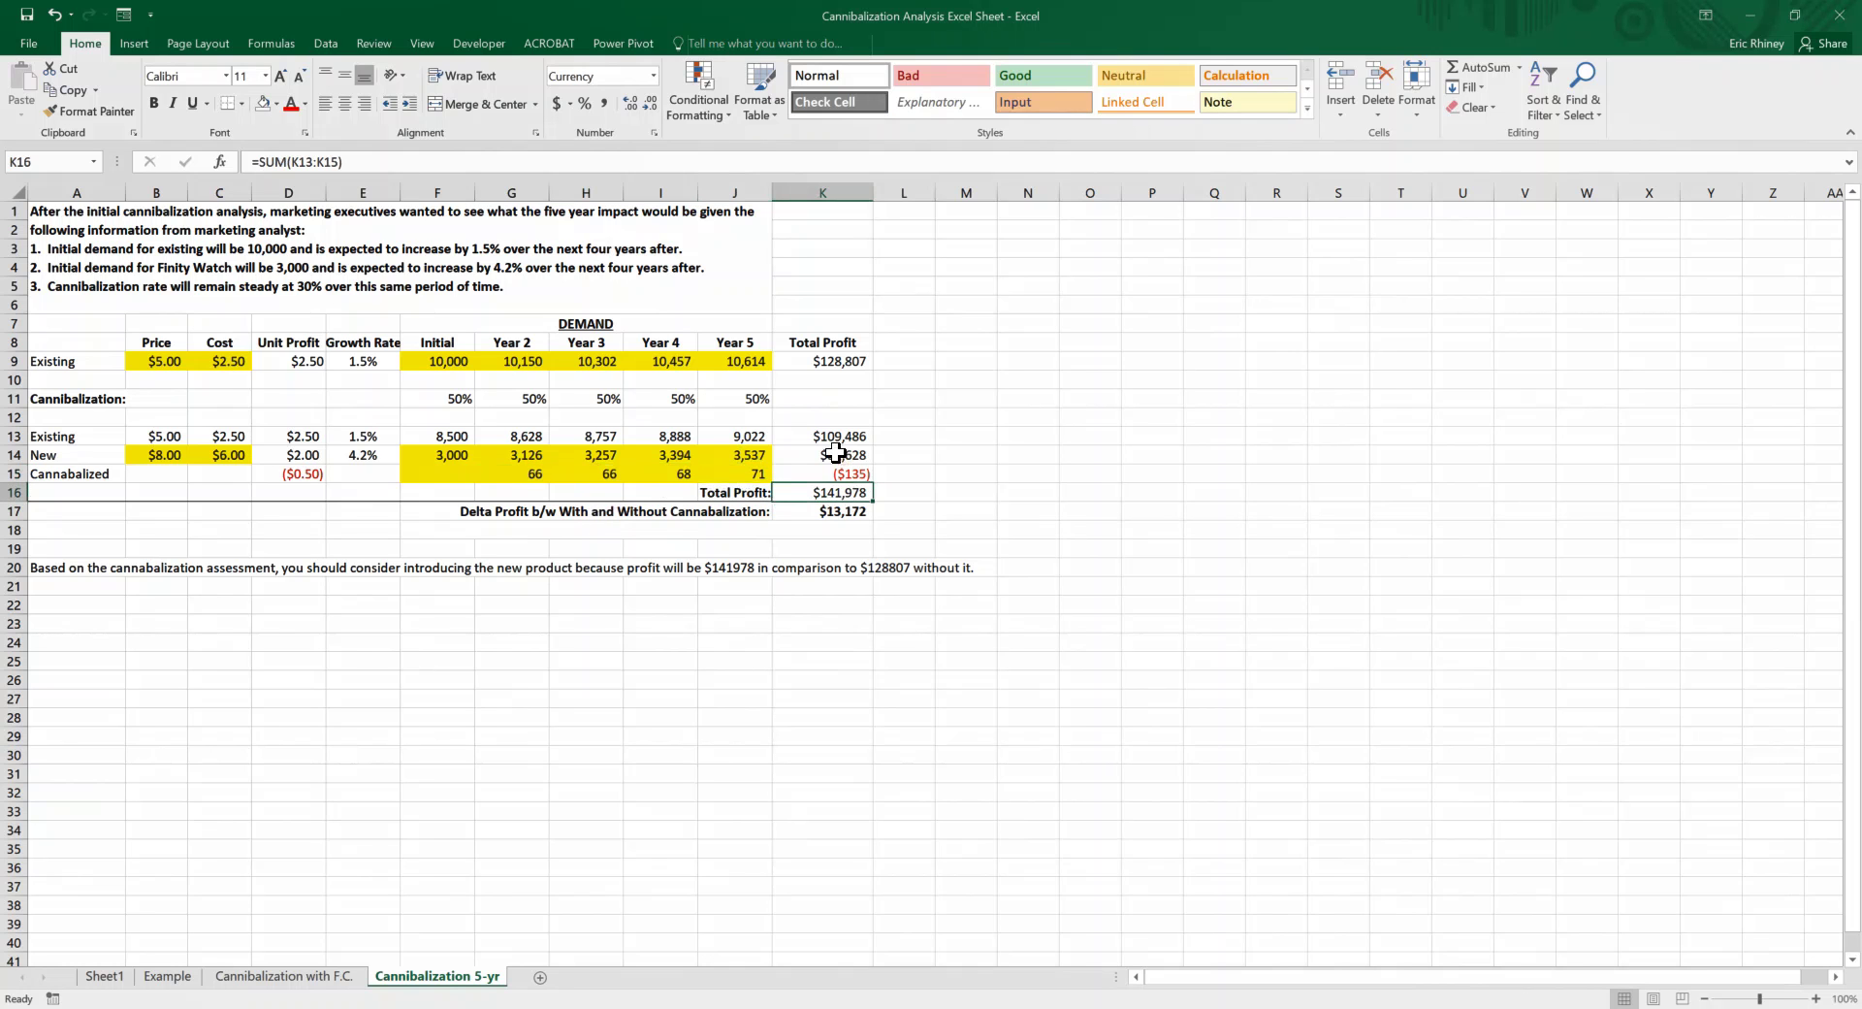
drag(831, 441, 828, 474)
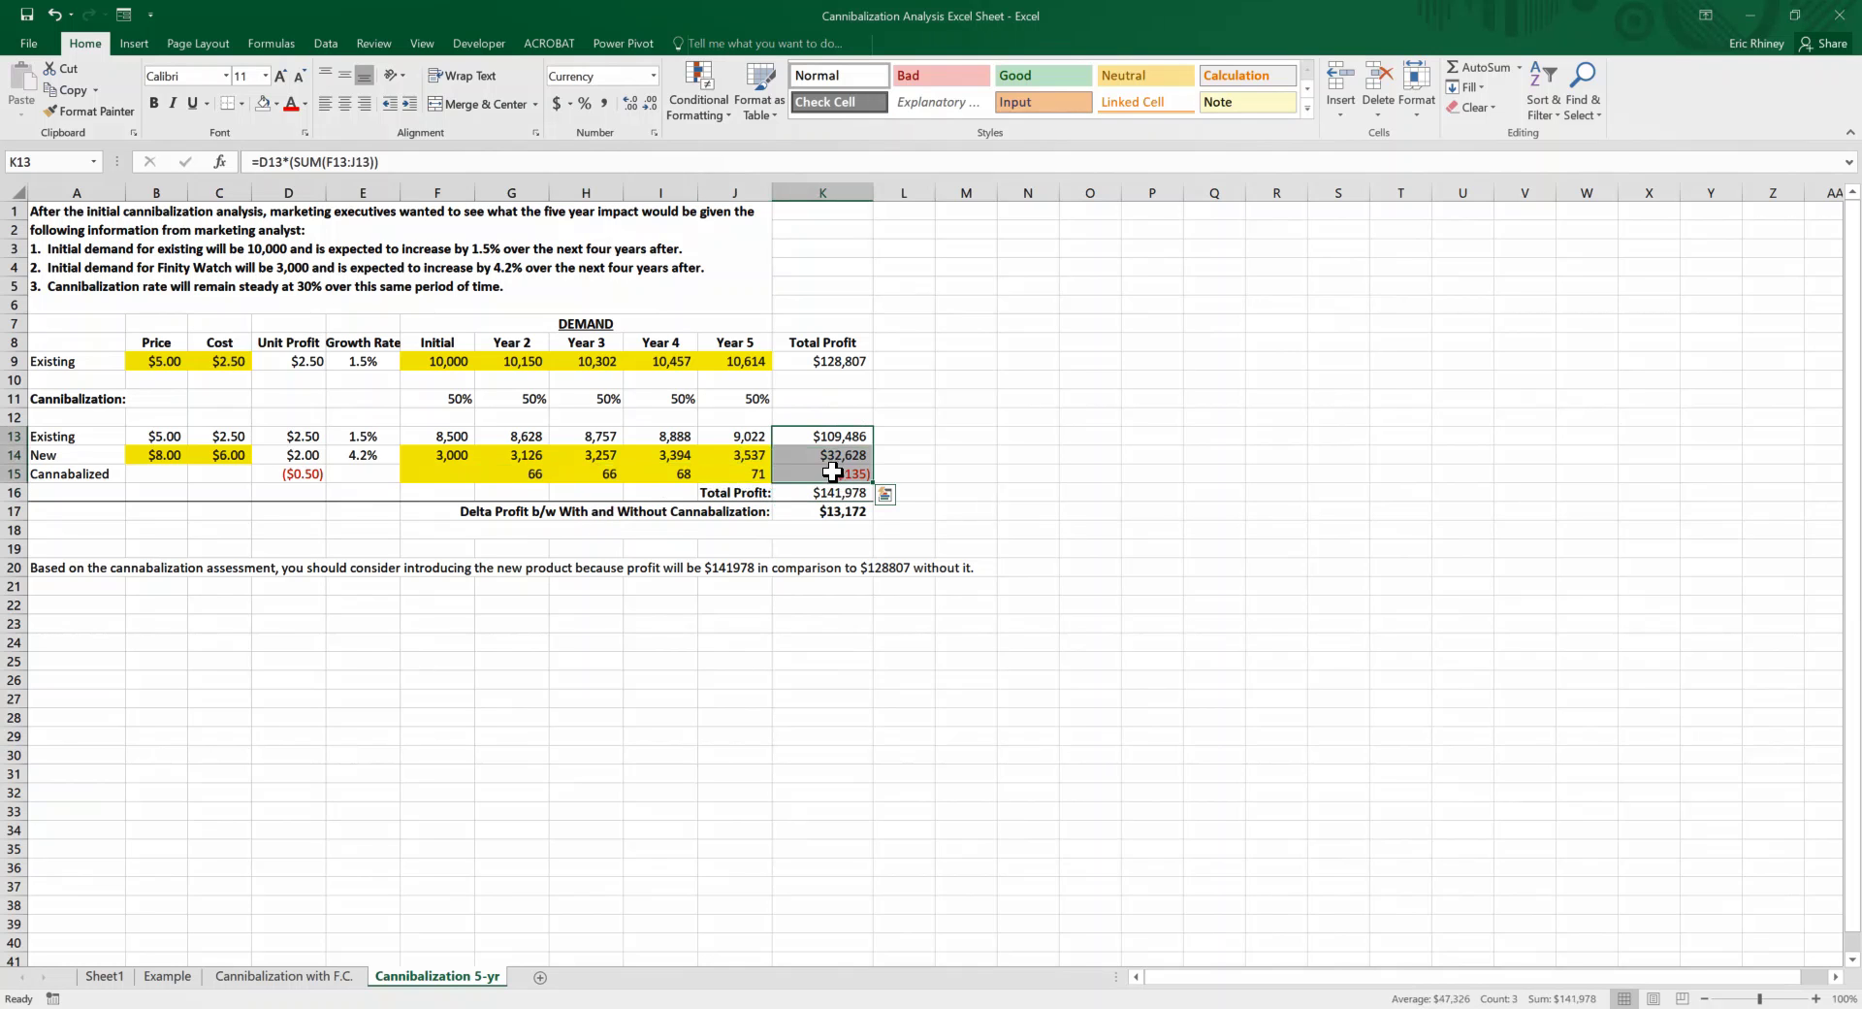
click(826, 492)
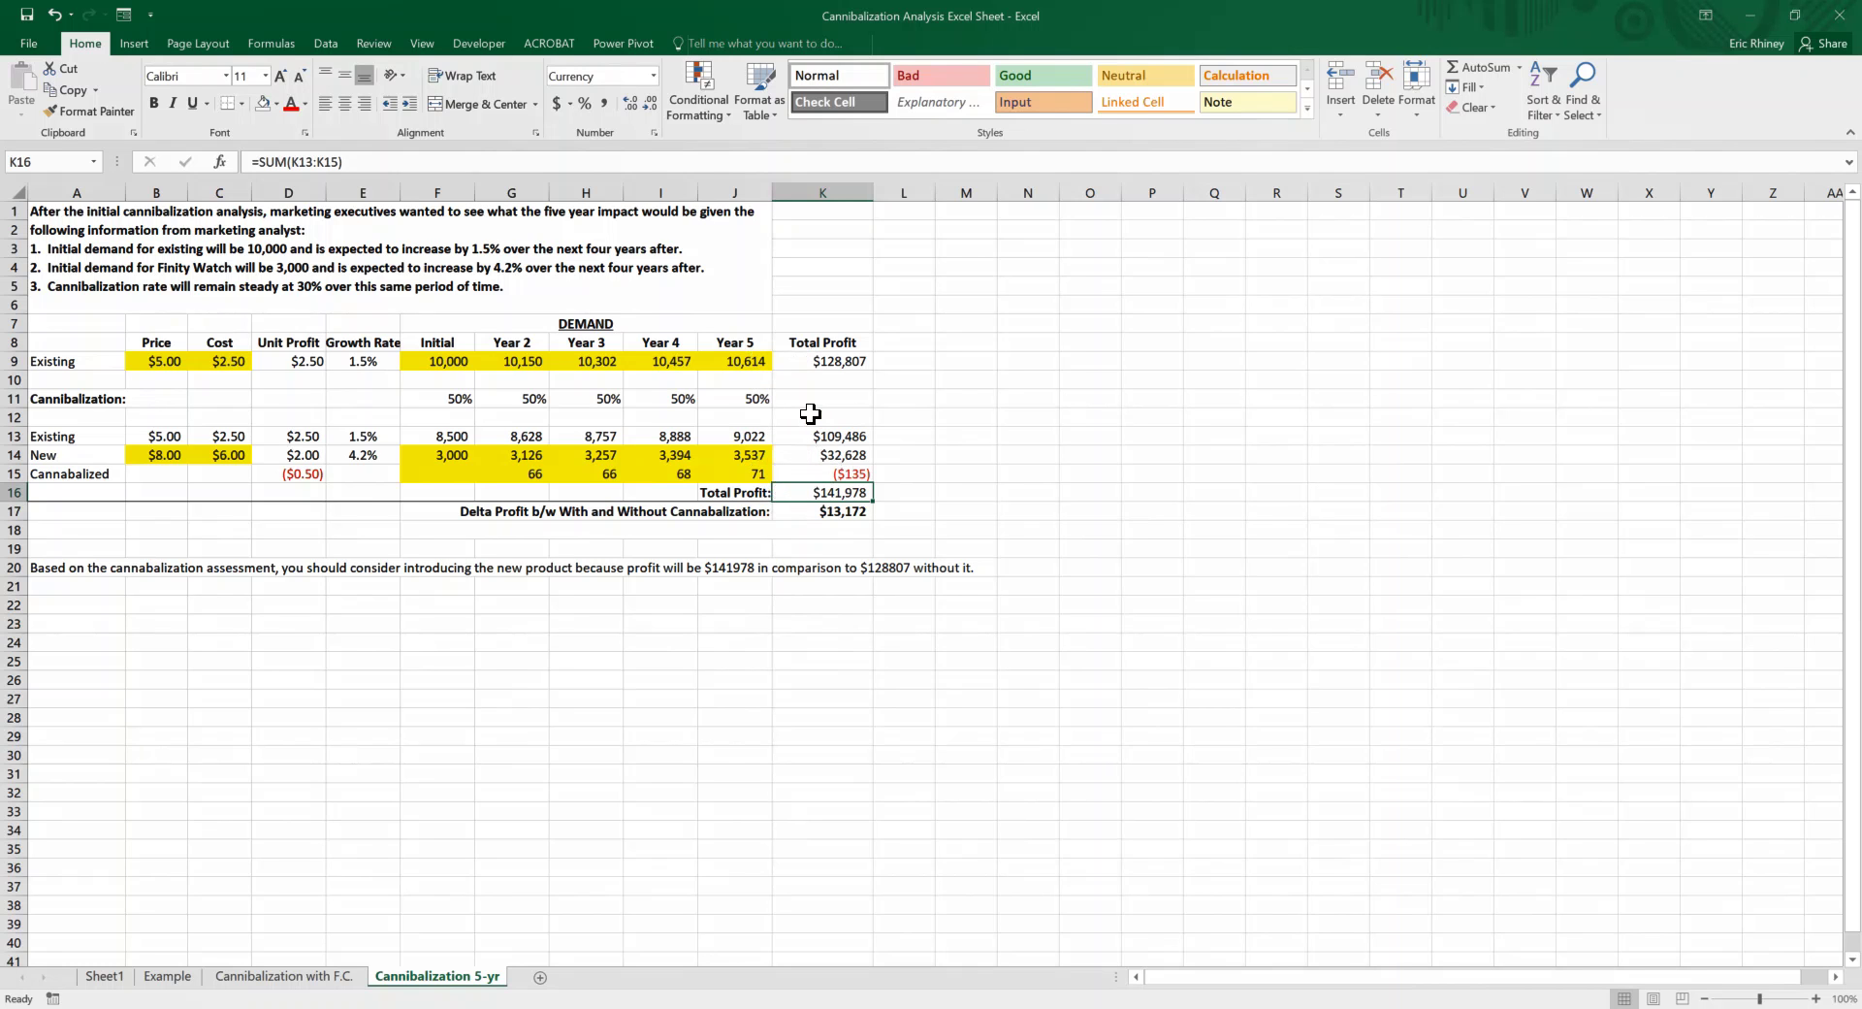
click(836, 510)
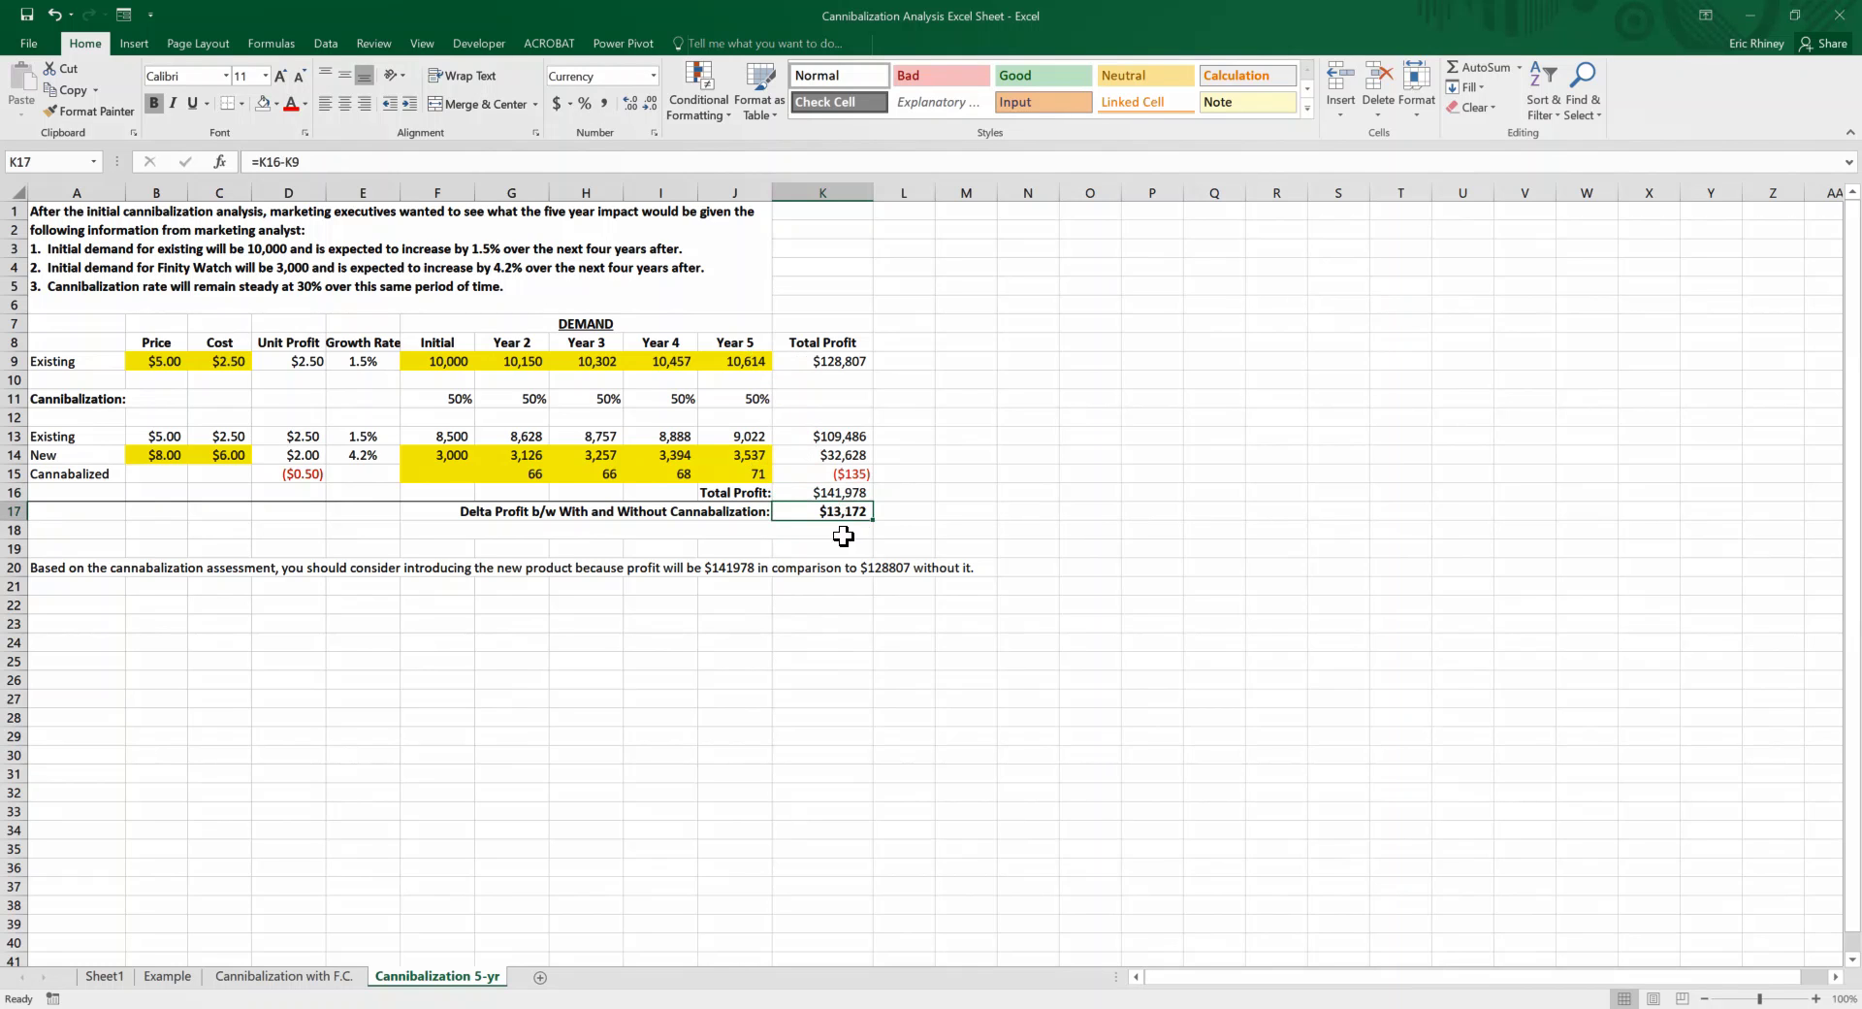